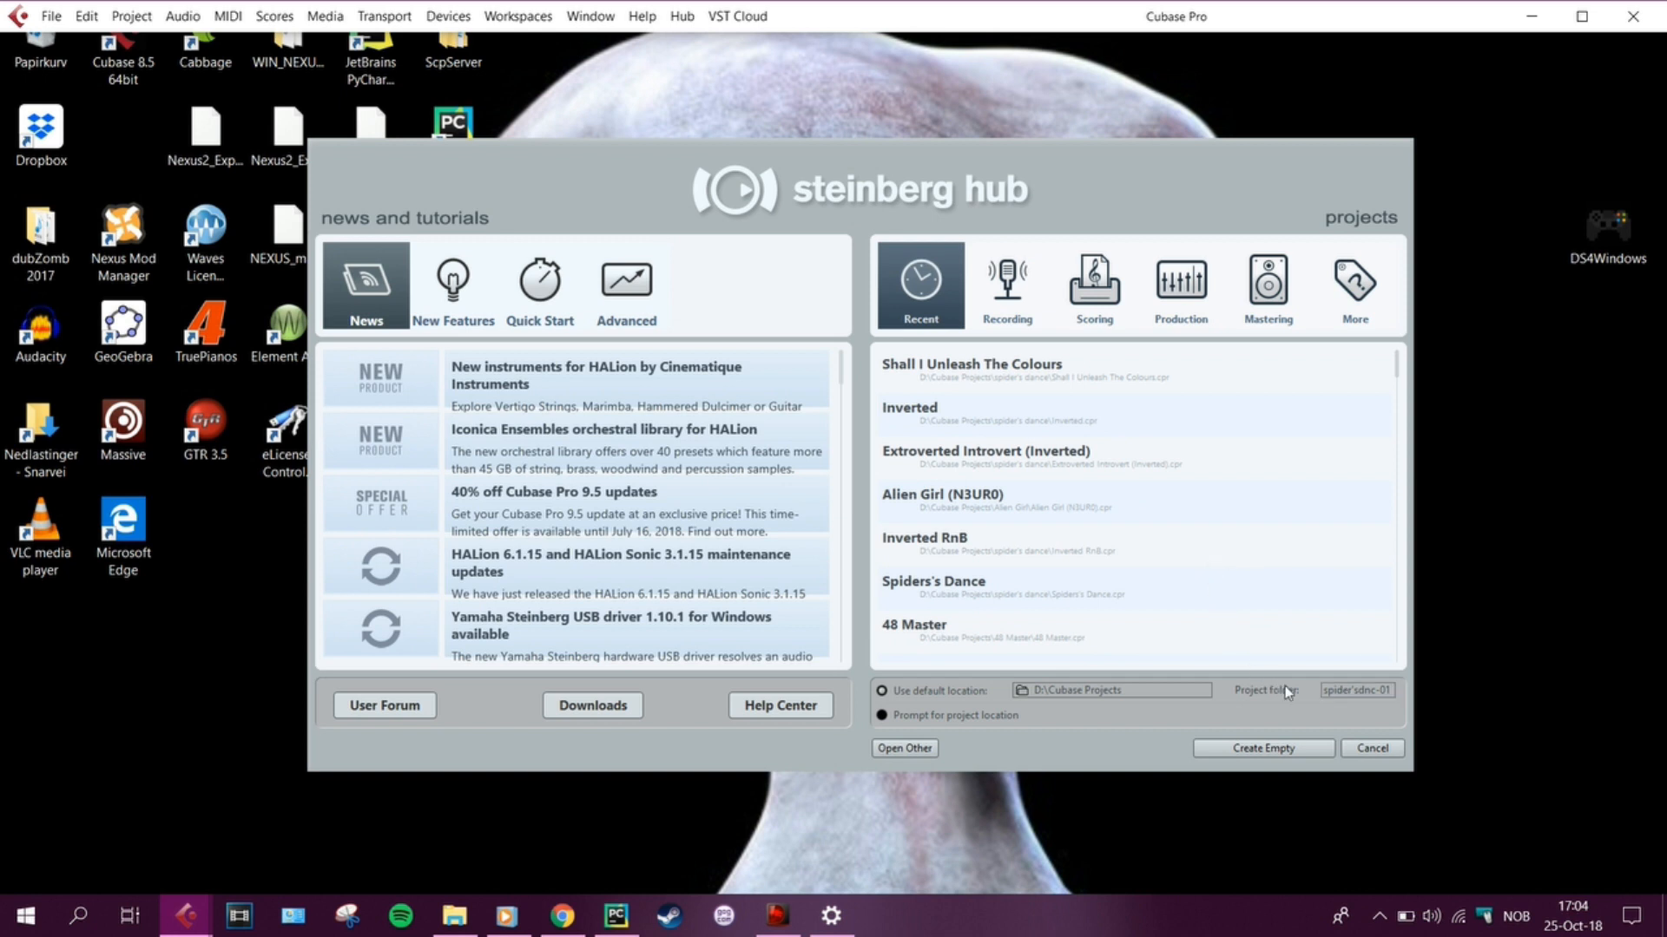
Create an empty project with the project folder name Yest101 and enlarge its window to fill the screen
left_click(1337, 690)
key("BackSpace")
type("Yest101")
left_click(1271, 757)
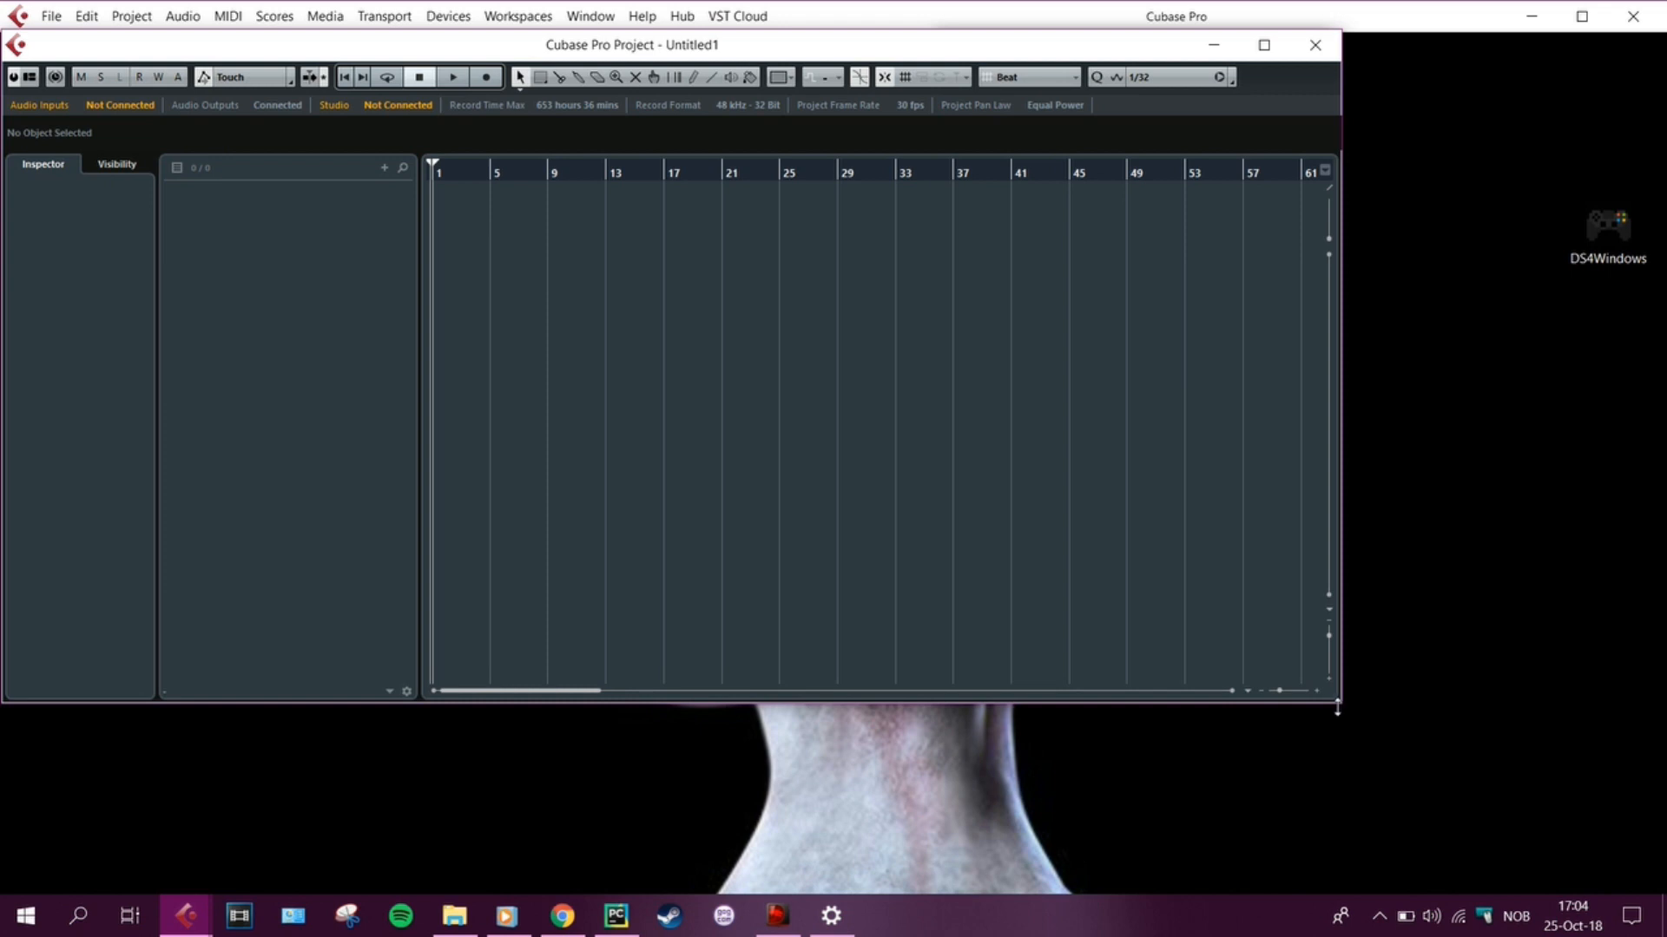
left_click_drag(1345, 706, 1660, 898)
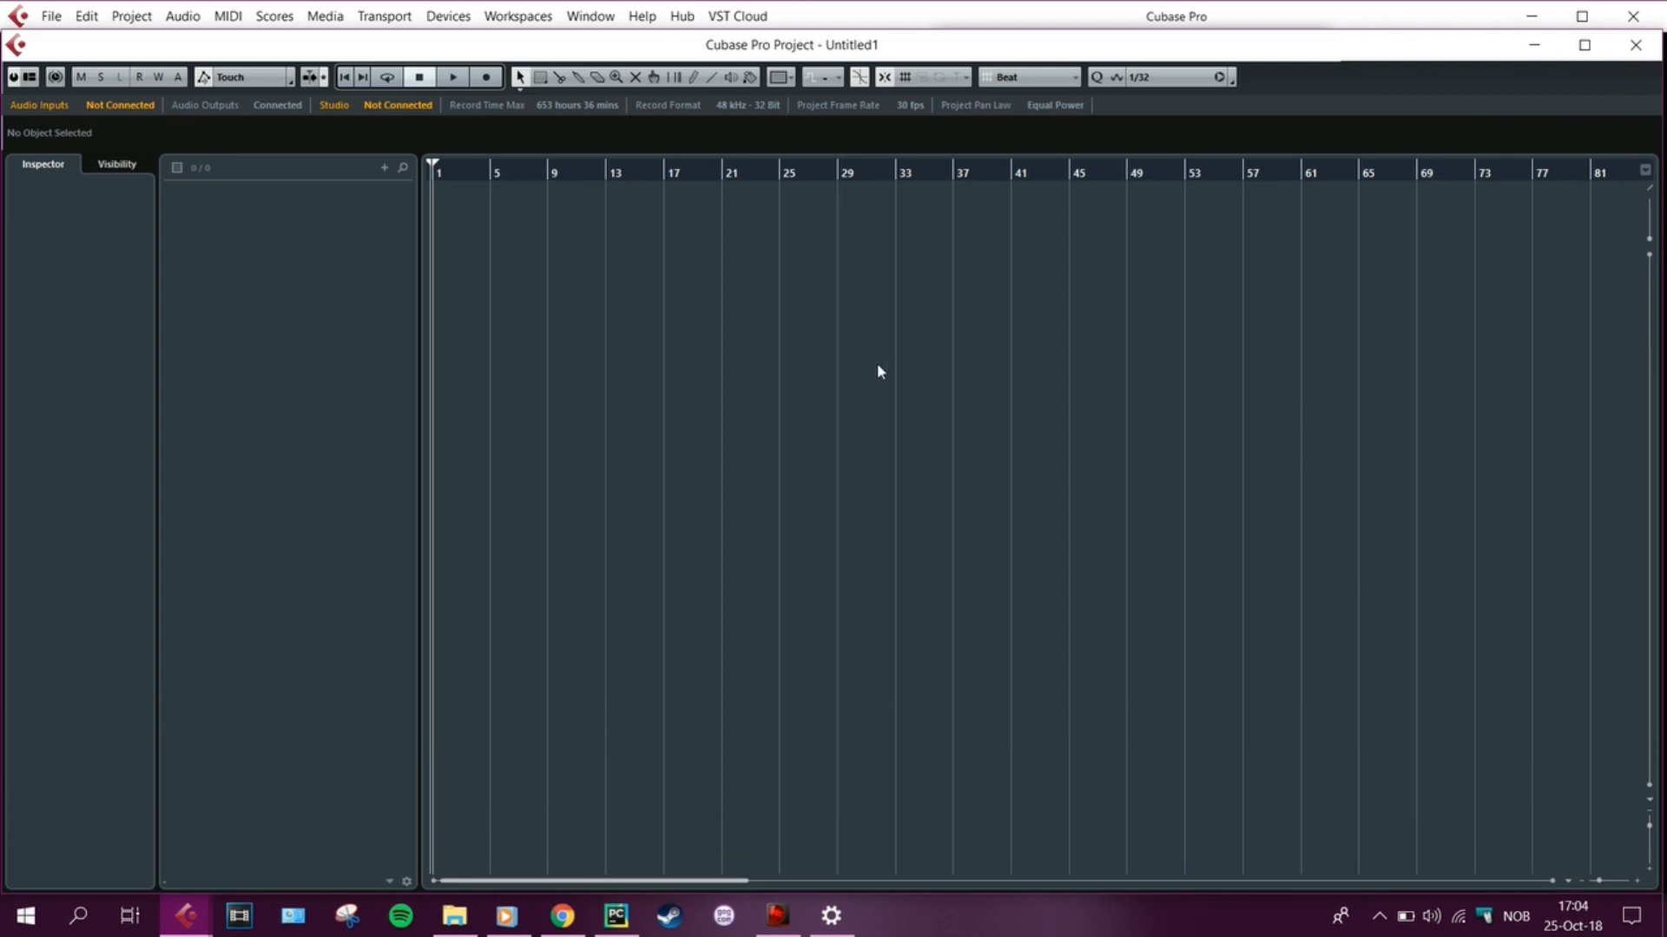
Bring up the MixConsole to view the stereo input and output channels, and close it again
key("F3")
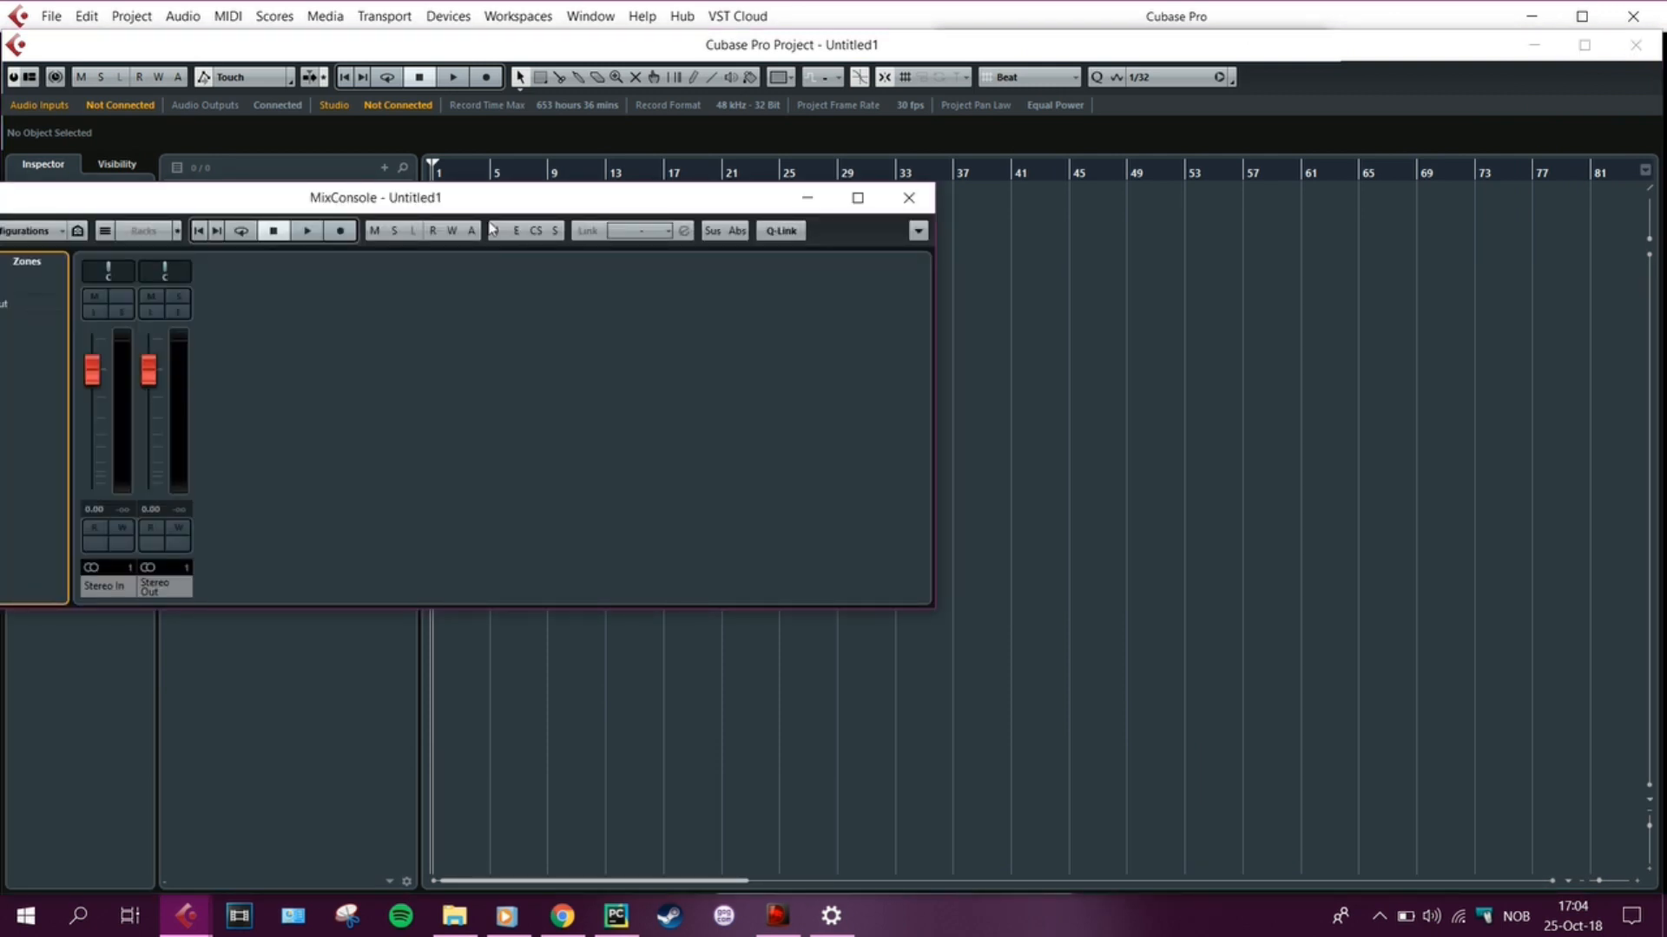
left_click_drag(489, 204, 1014, 225)
left_click(1353, 216)
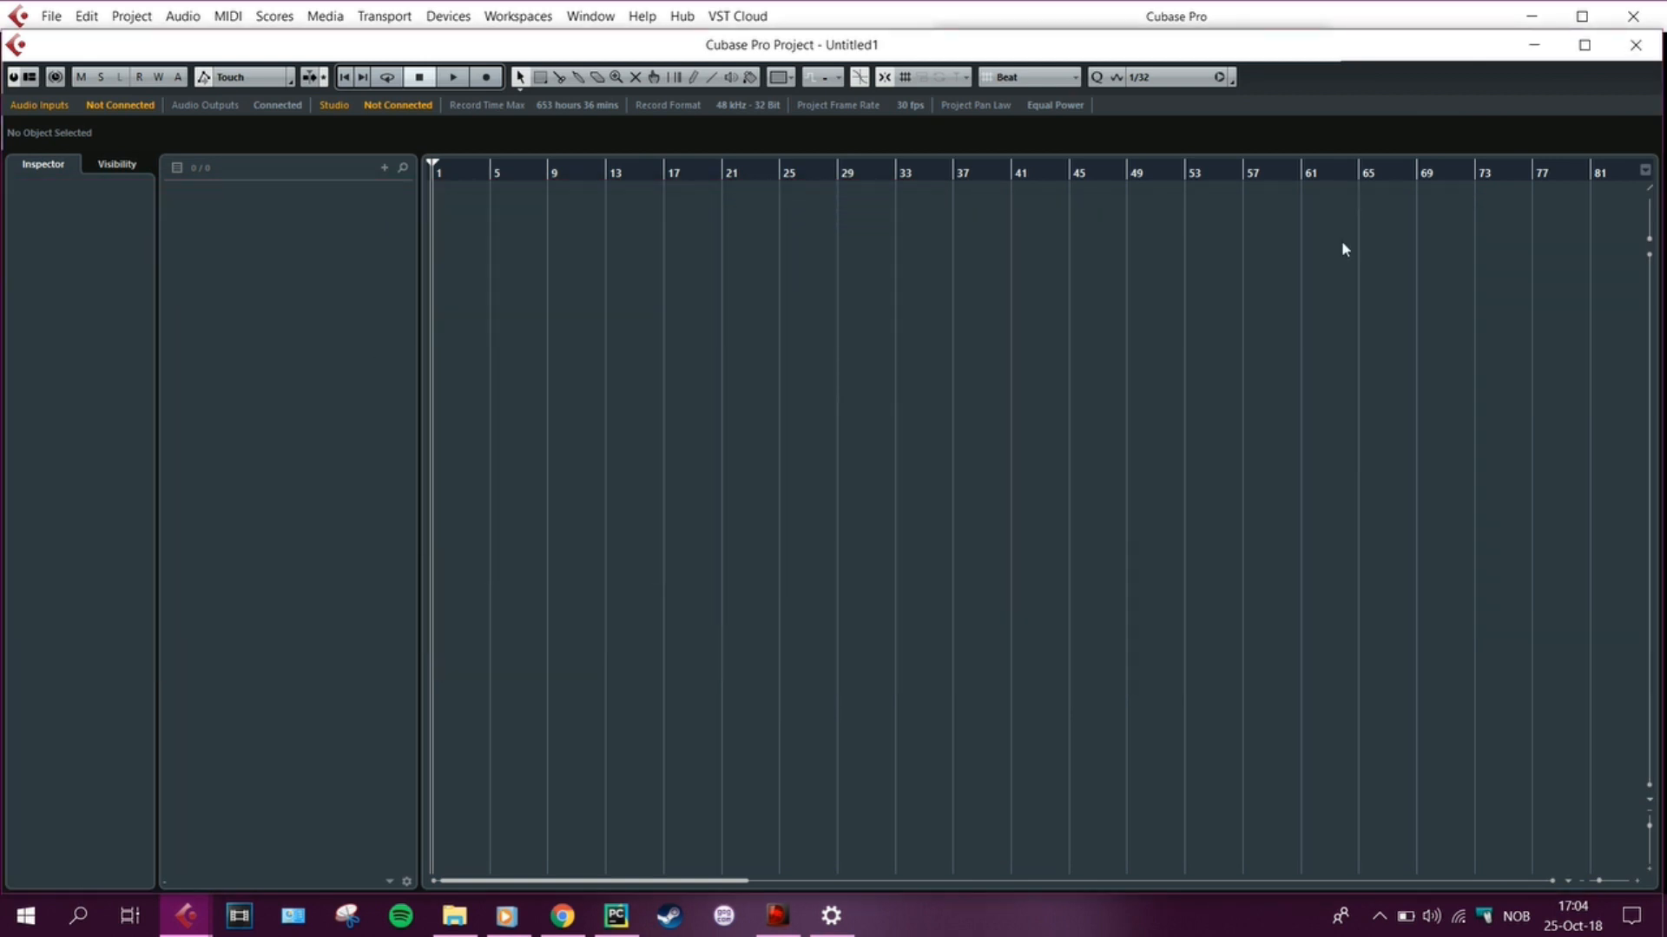
Show the Transport panel, place it just above the taskbar and shorten the project window to make room for it
key("F2")
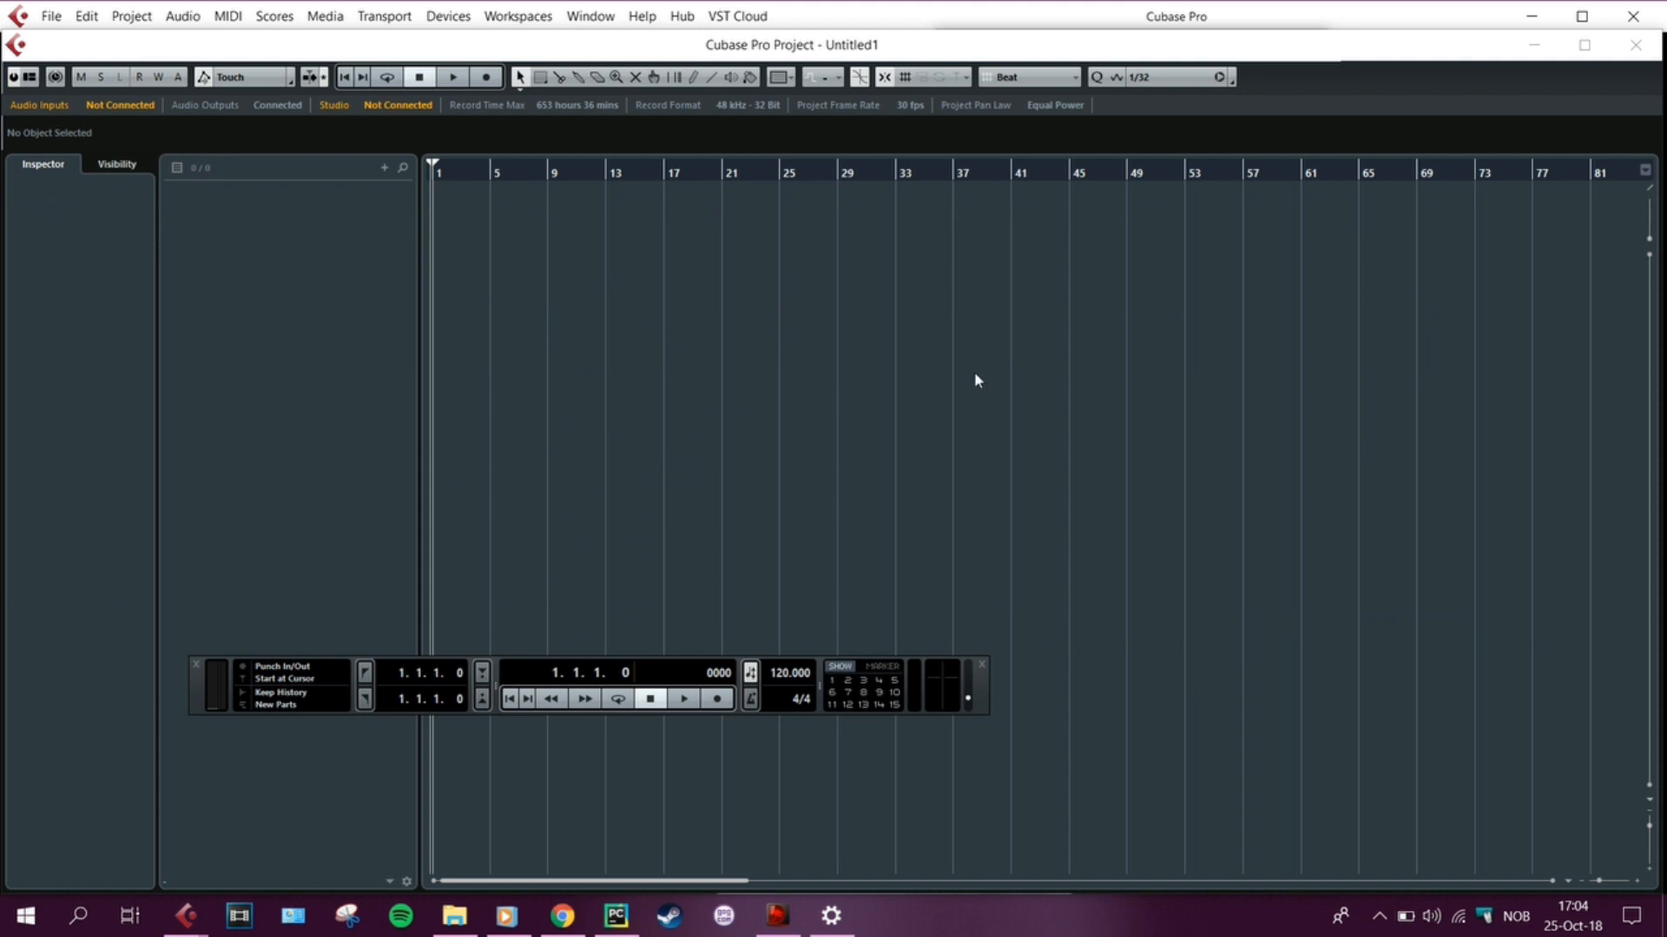
left_click_drag(530, 685, 758, 865)
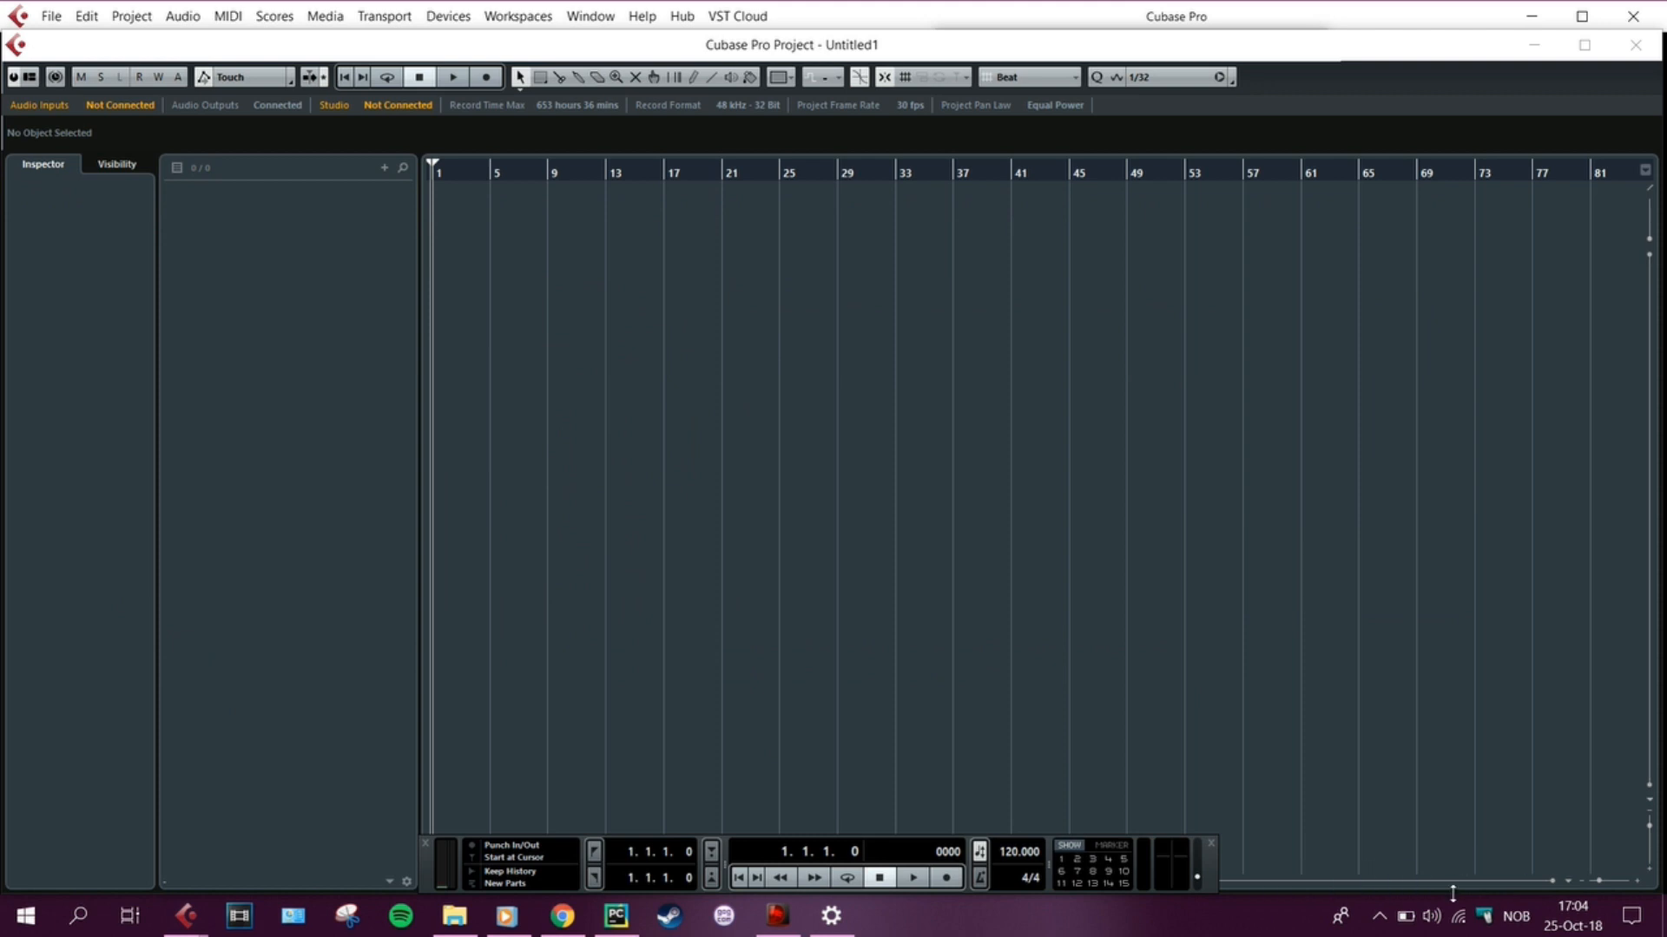
left_click_drag(1452, 894, 1446, 834)
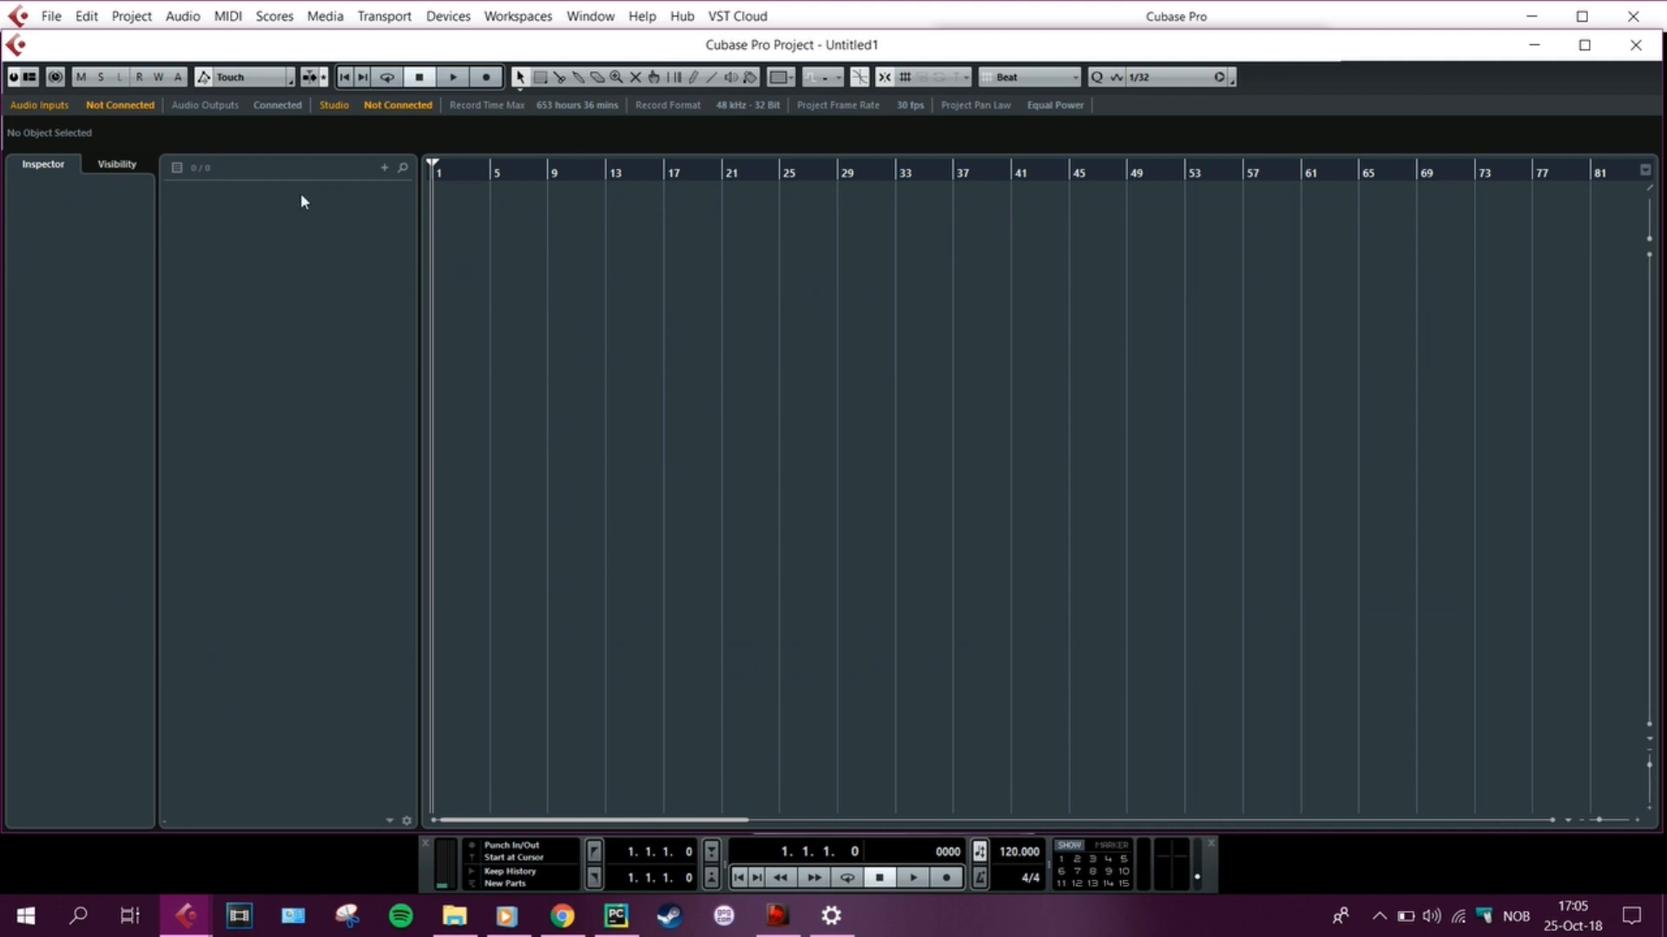
Add one mono audio track named Voc with its output routed to Stereo Out
right_click(346, 235)
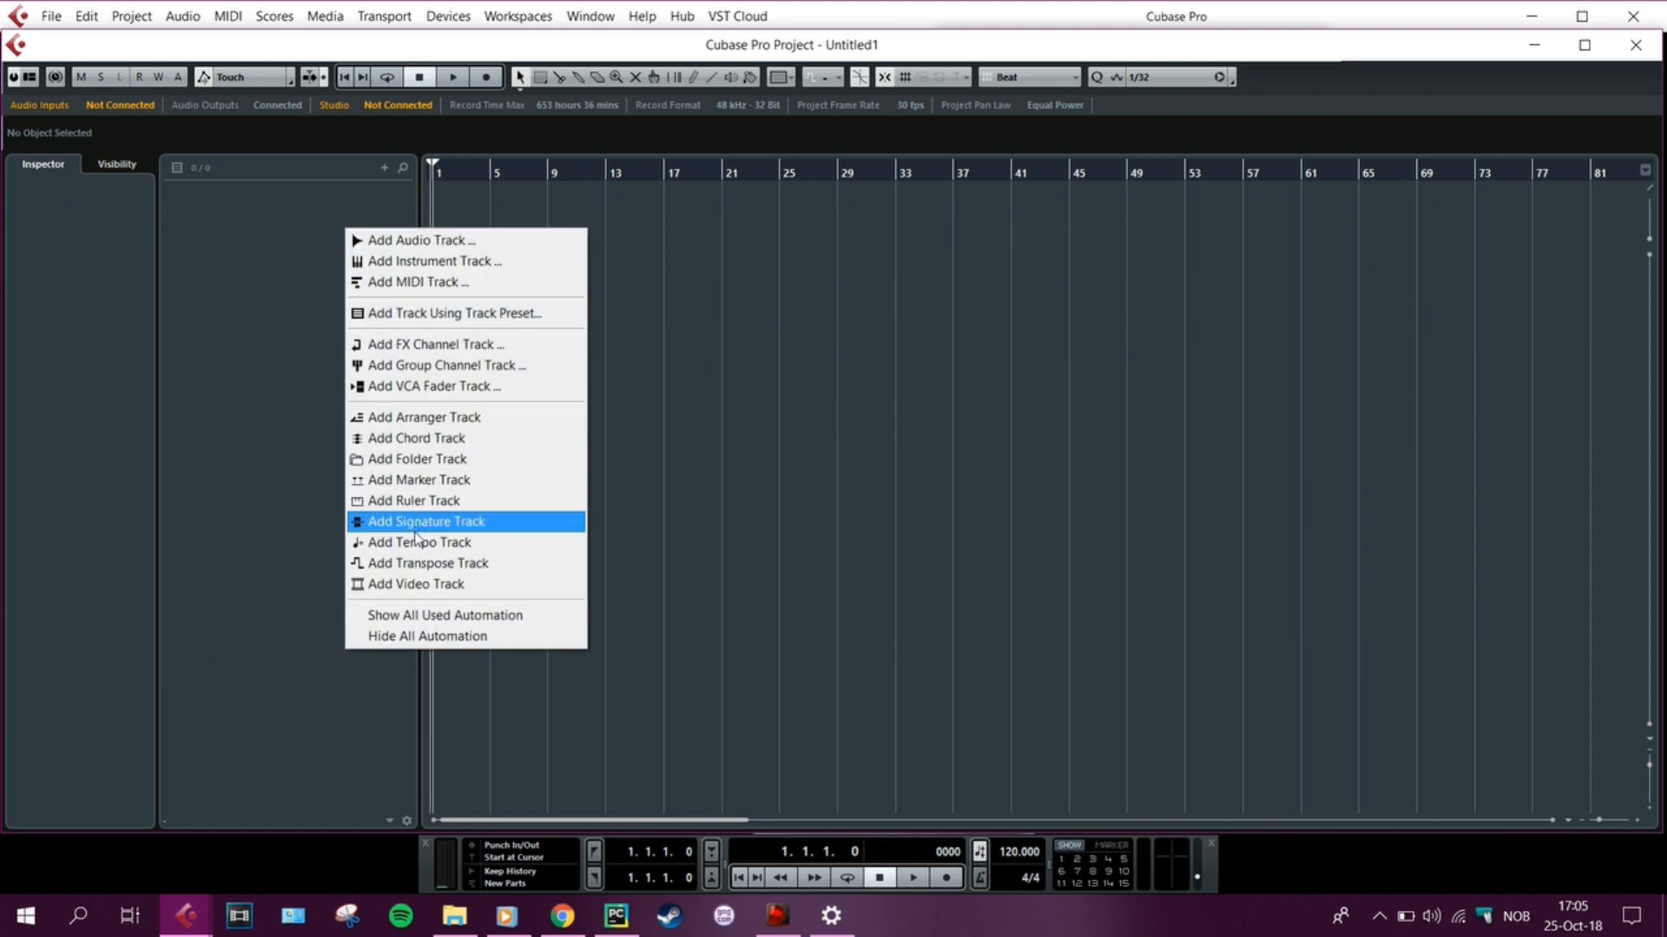
left_click(429, 243)
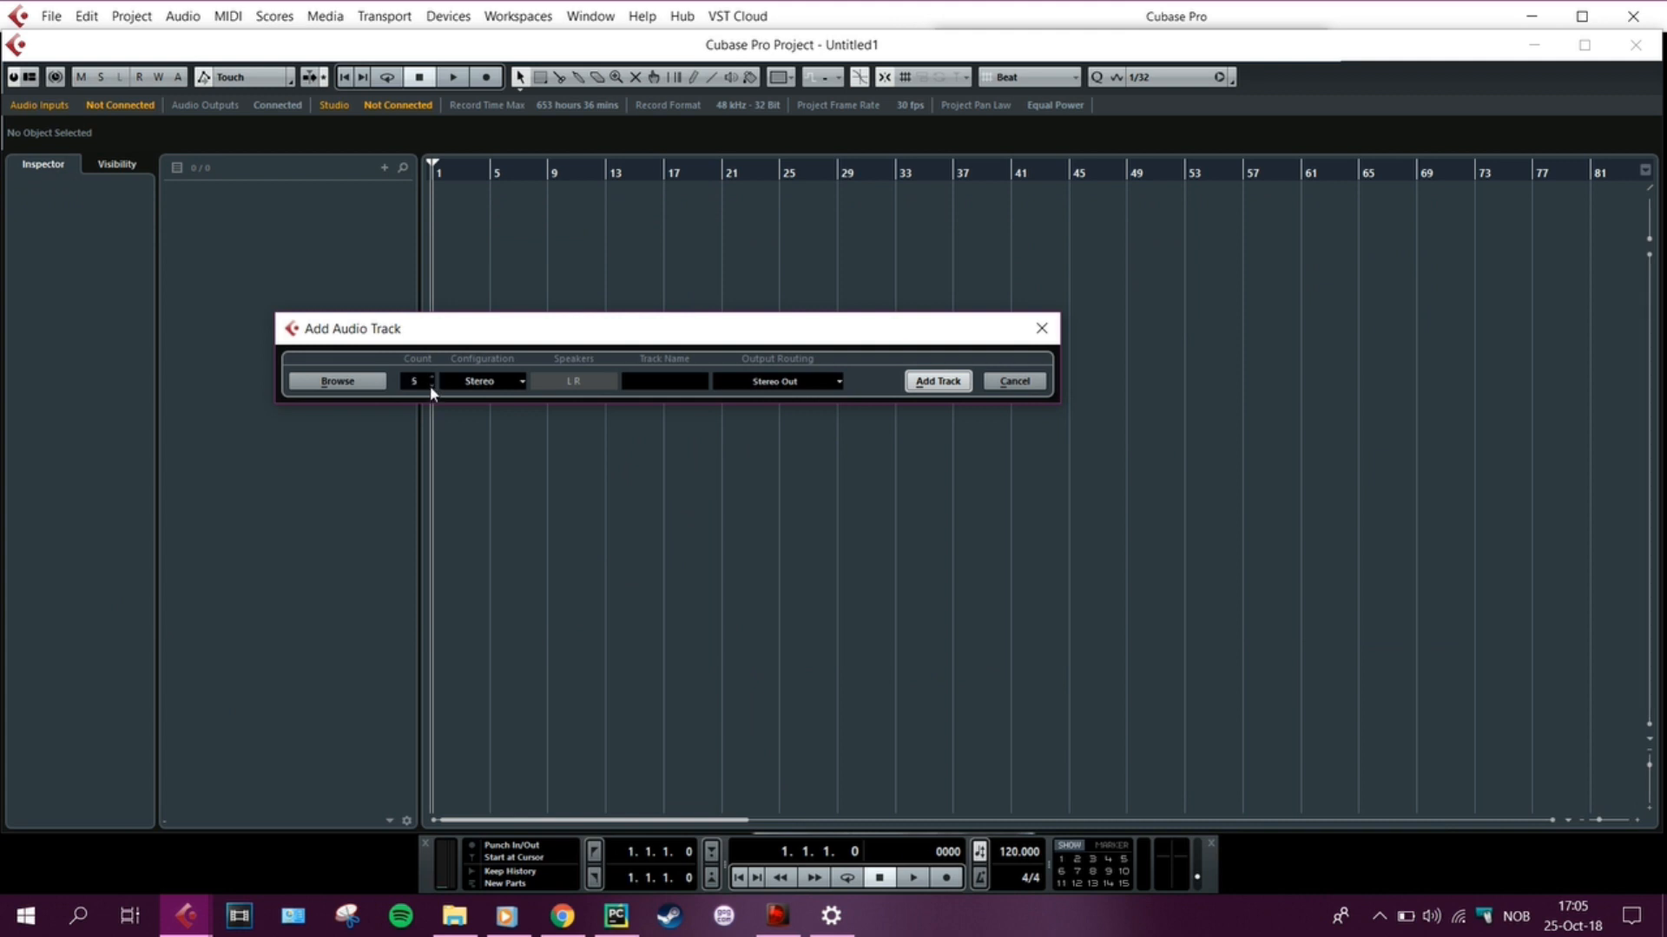
left_click(496, 382)
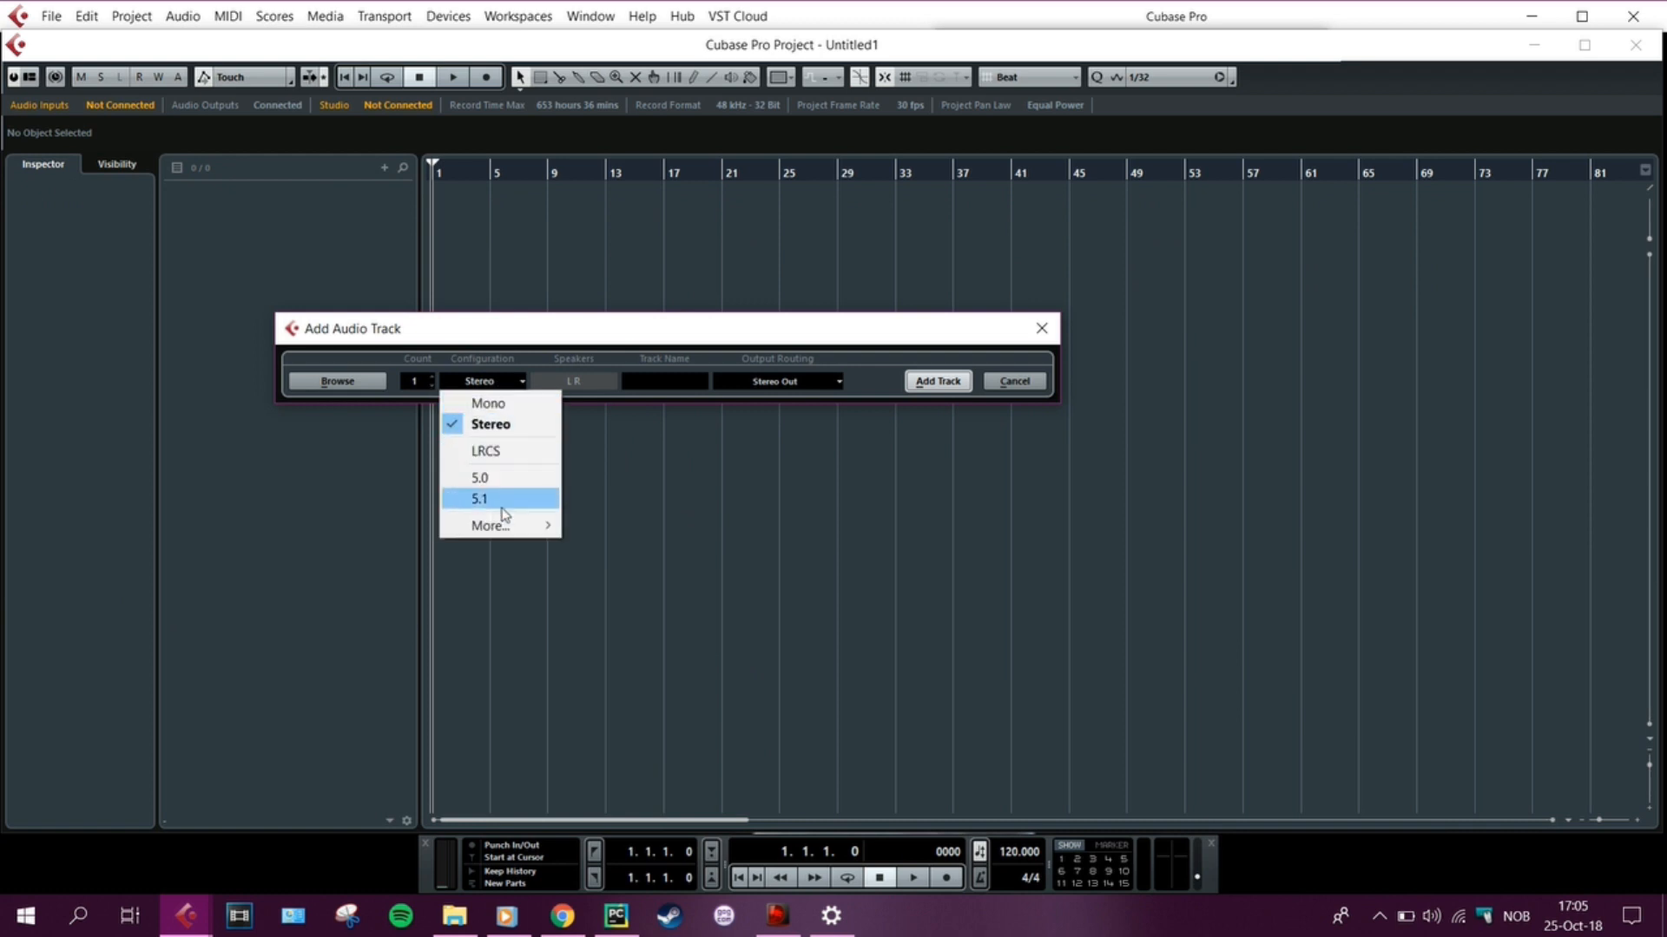
left_click(496, 407)
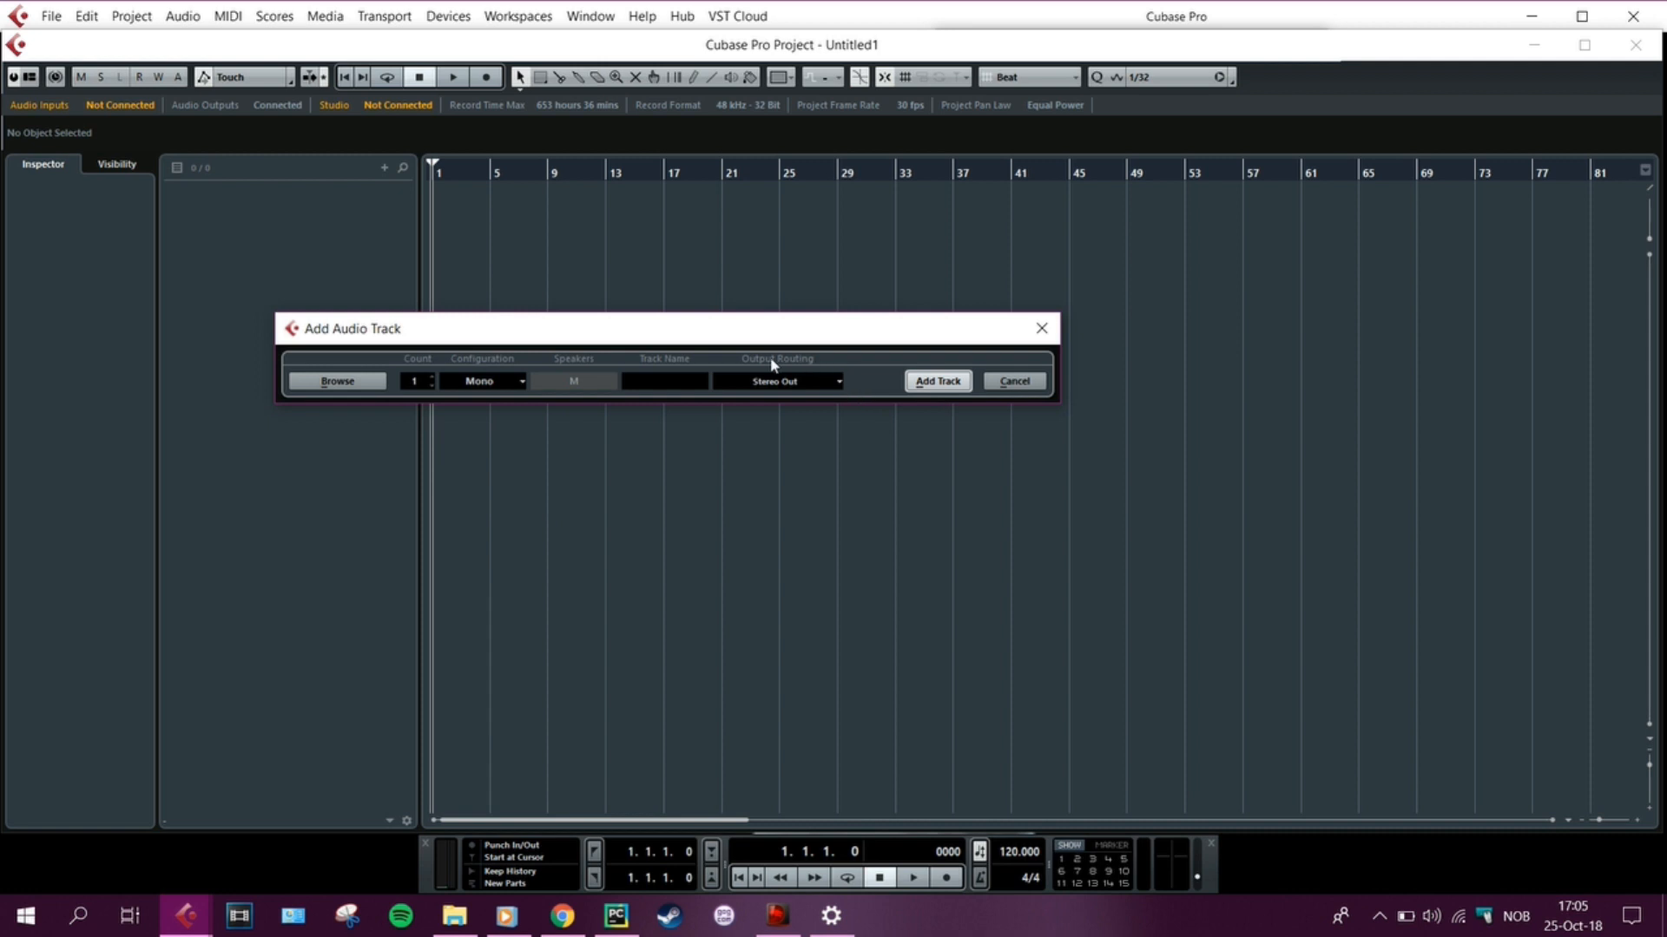
left_click(647, 387)
type("Voc")
left_click(786, 393)
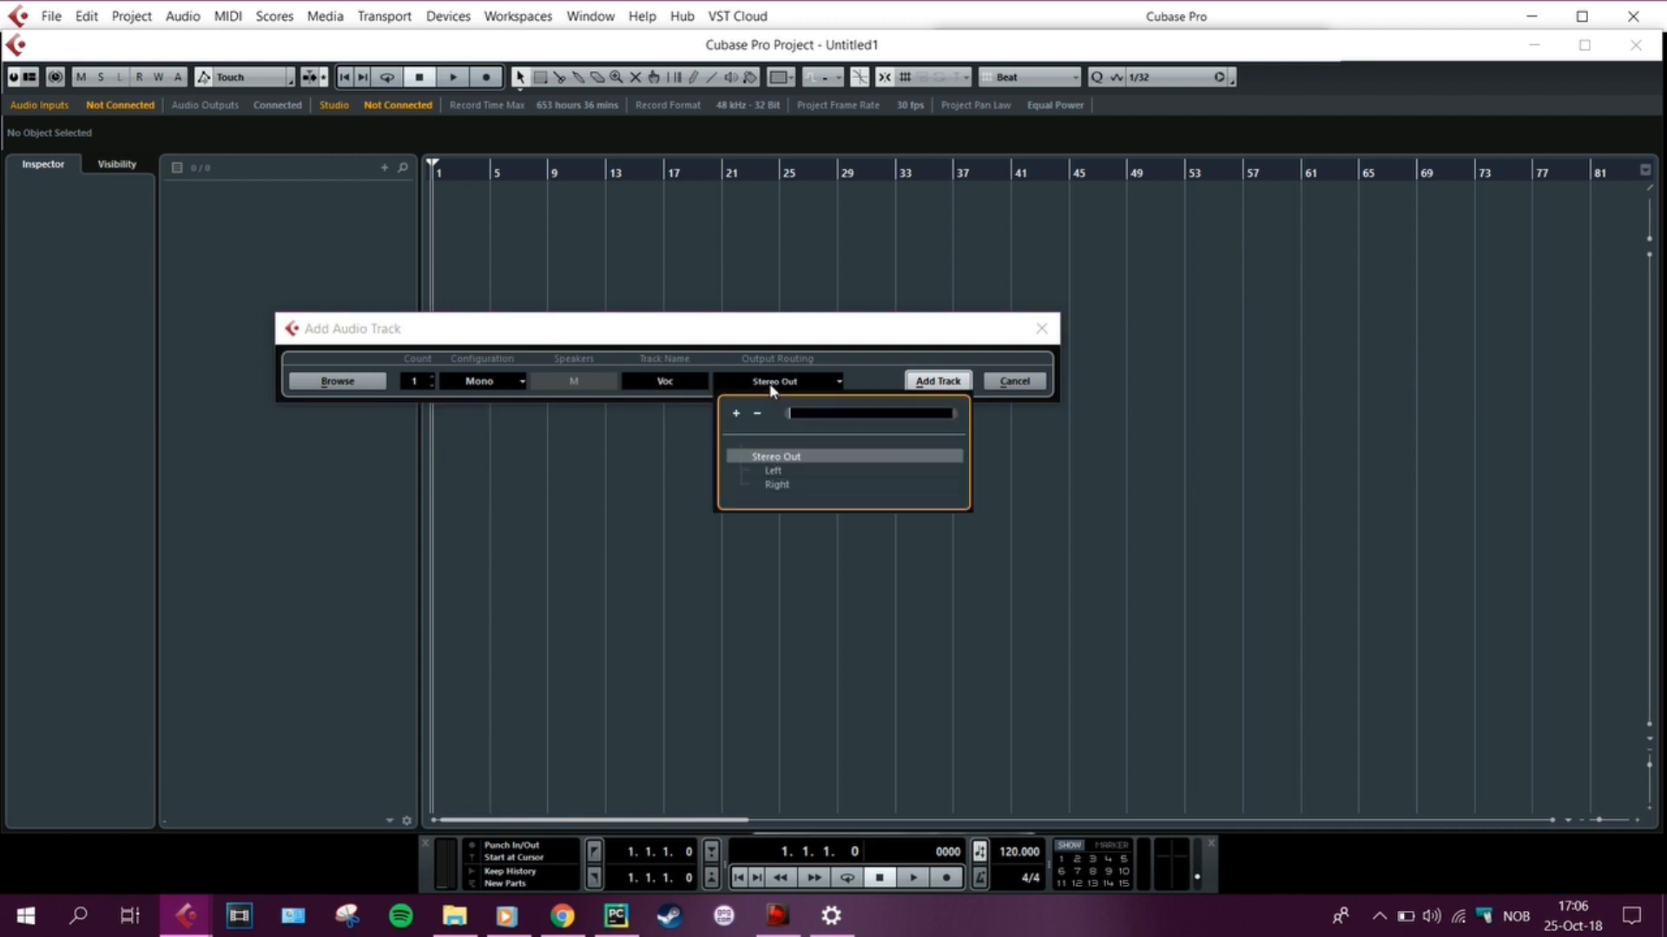
left_click(870, 363)
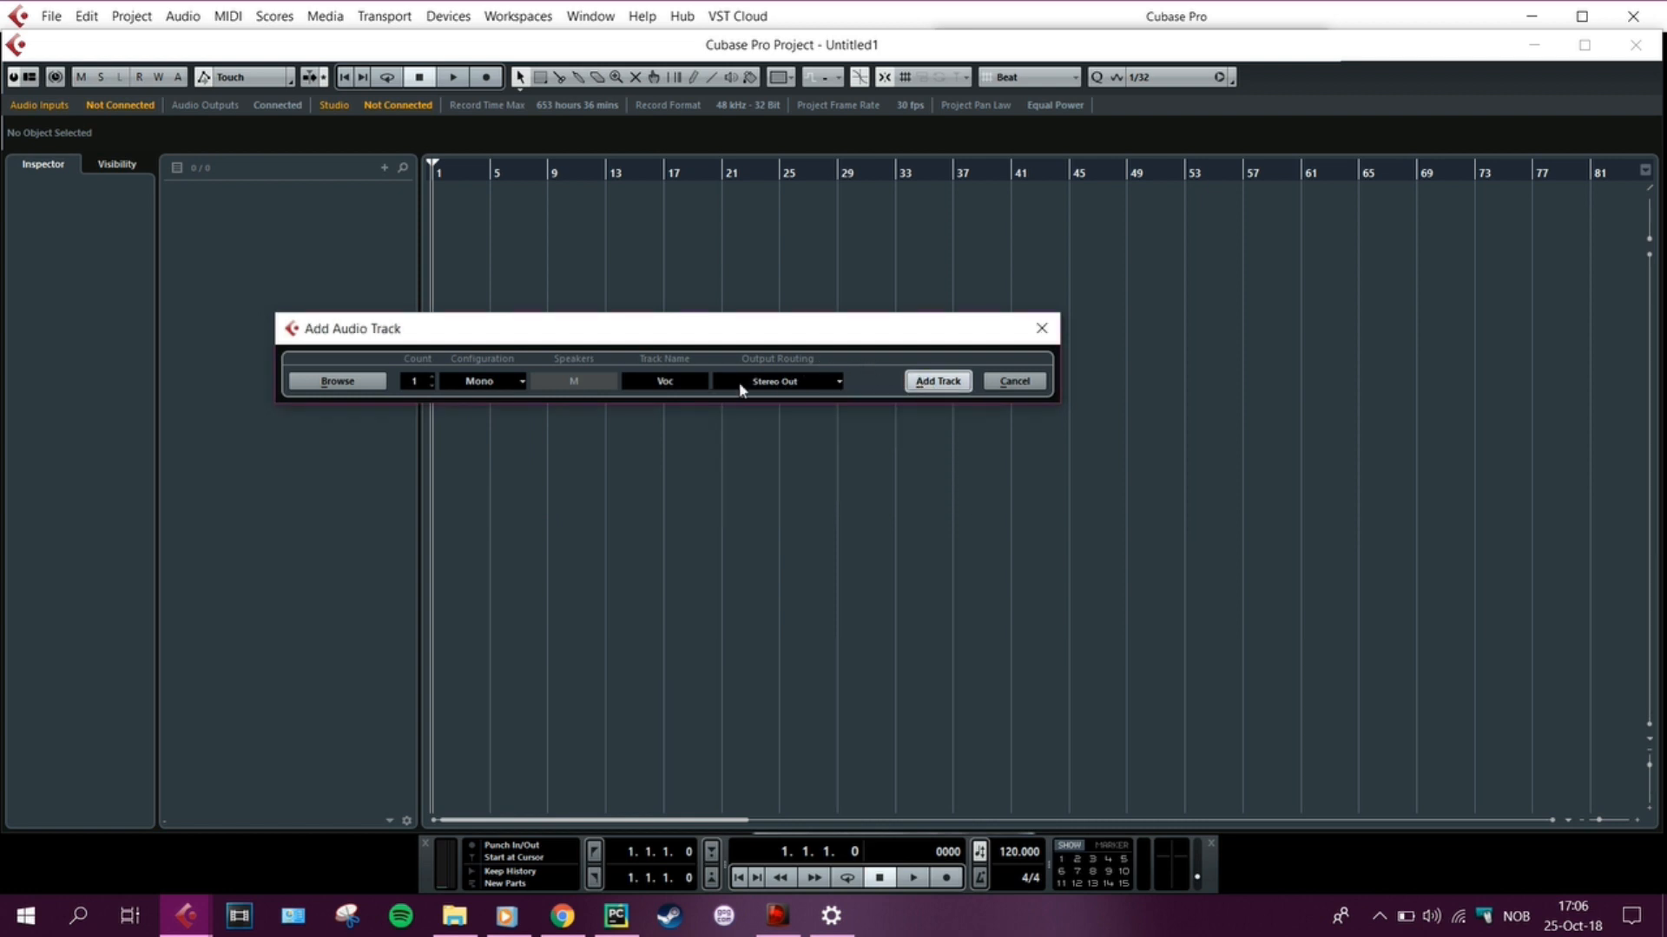
left_click(934, 380)
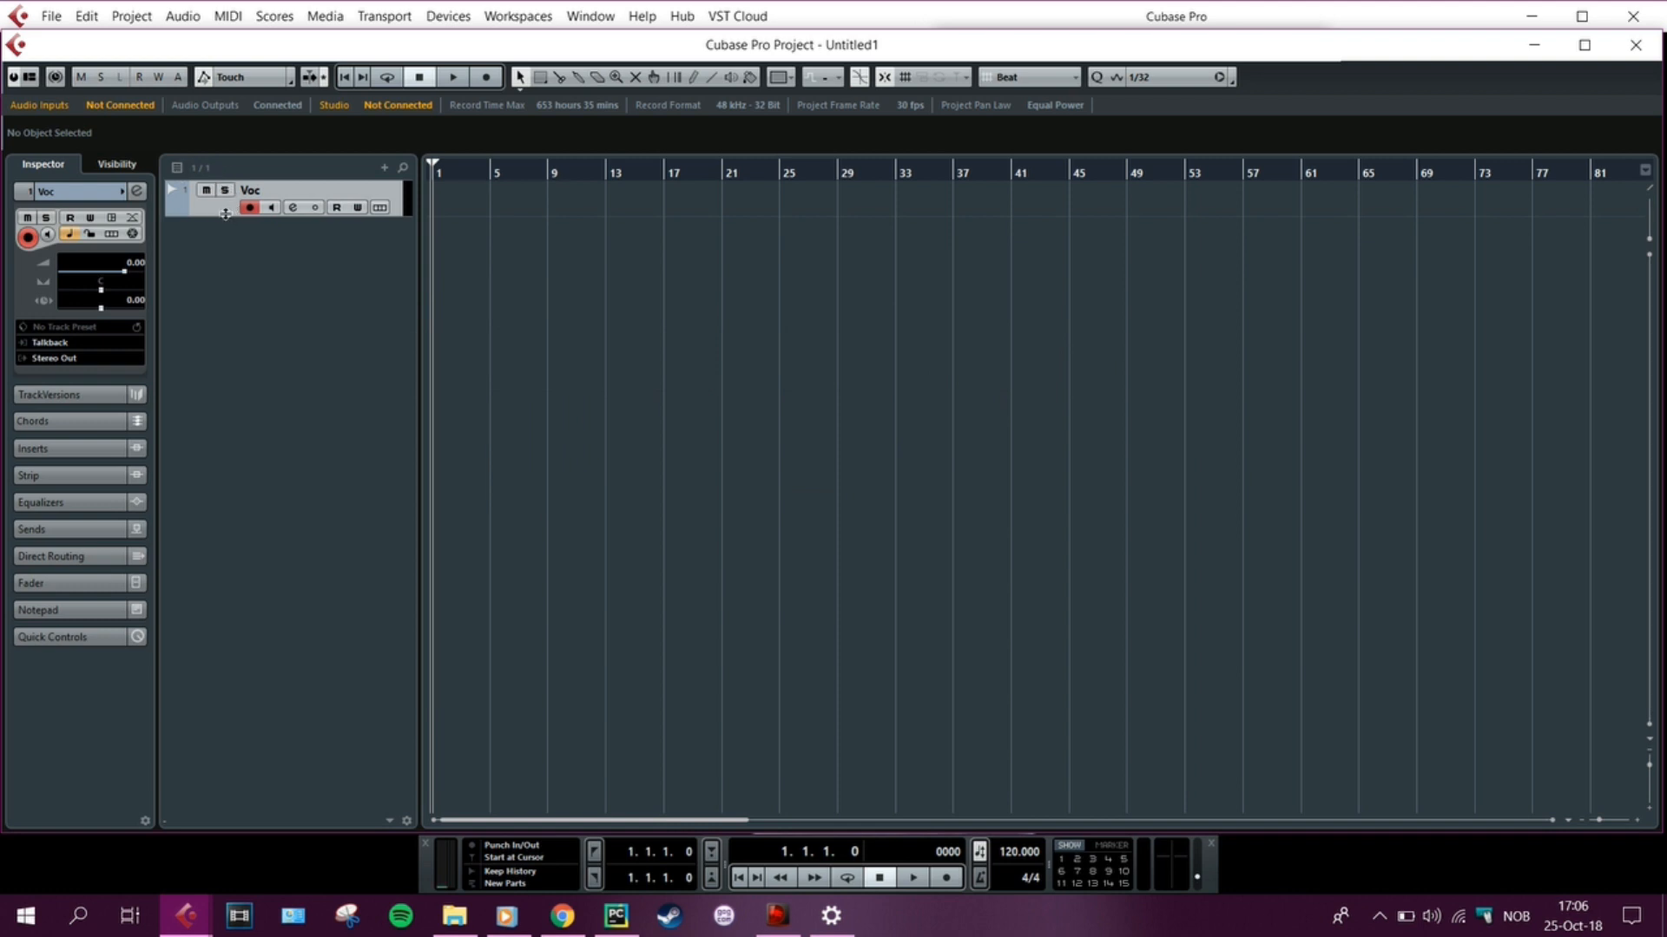
Increase the height of the Voc track and colour it magenta
left_click_drag(225, 215, 220, 458)
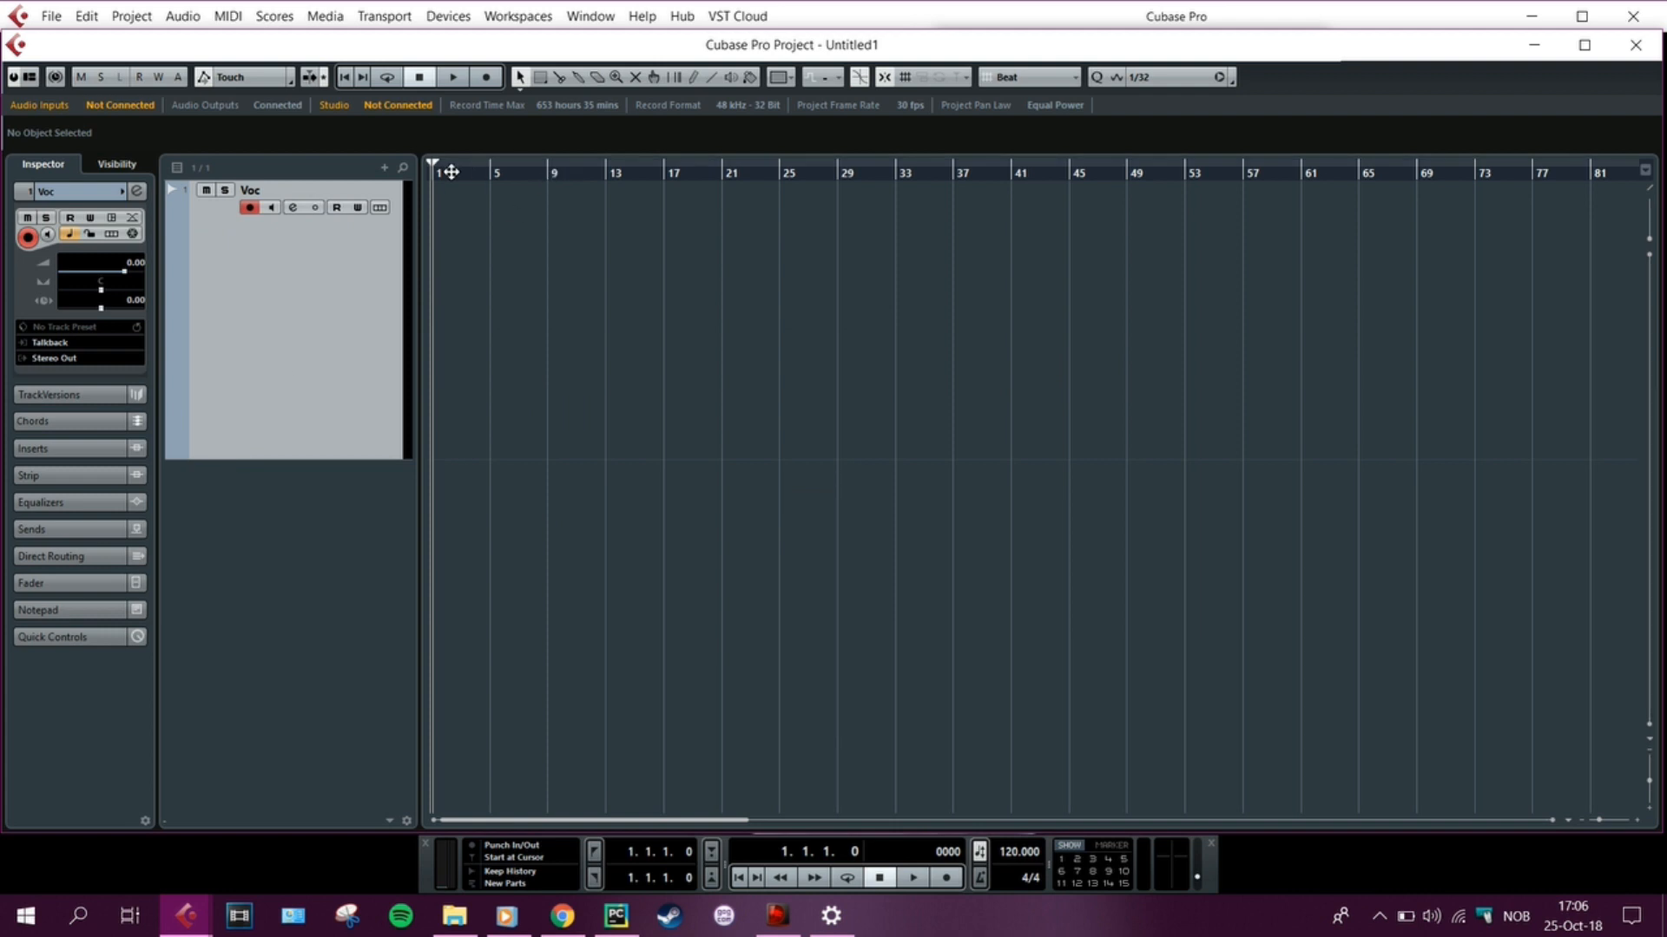
left_click(124, 192)
left_click(403, 191)
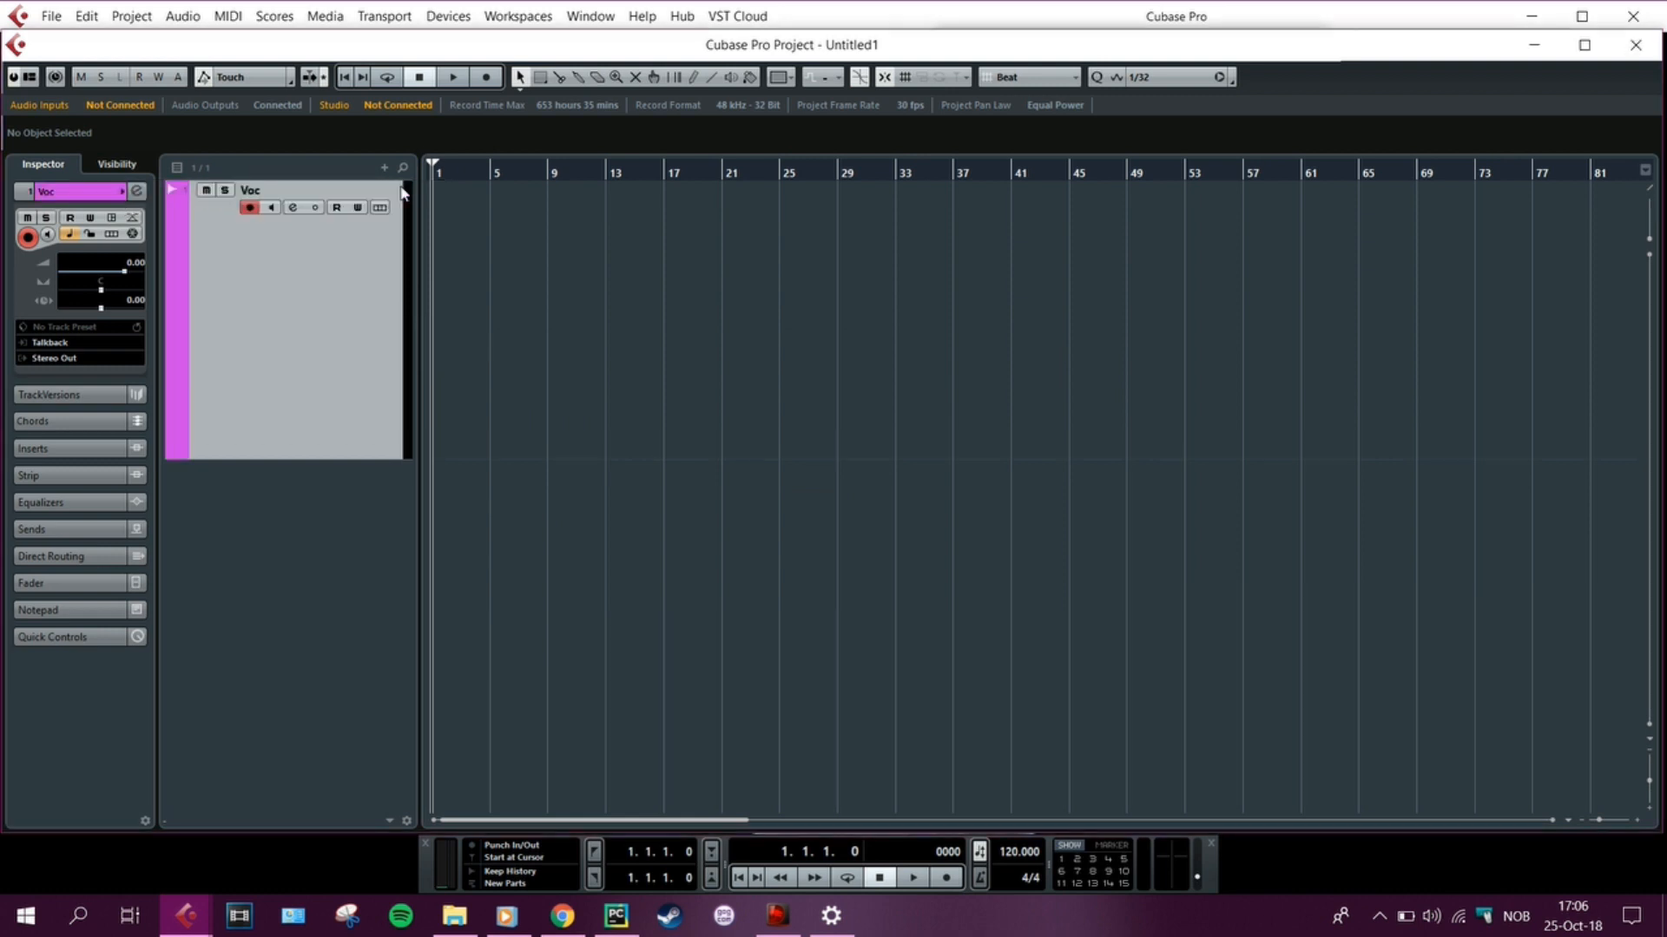
Try out the Voc track's volume, pan and delay settings in the Inspector and restore their default values
left_click(119, 195)
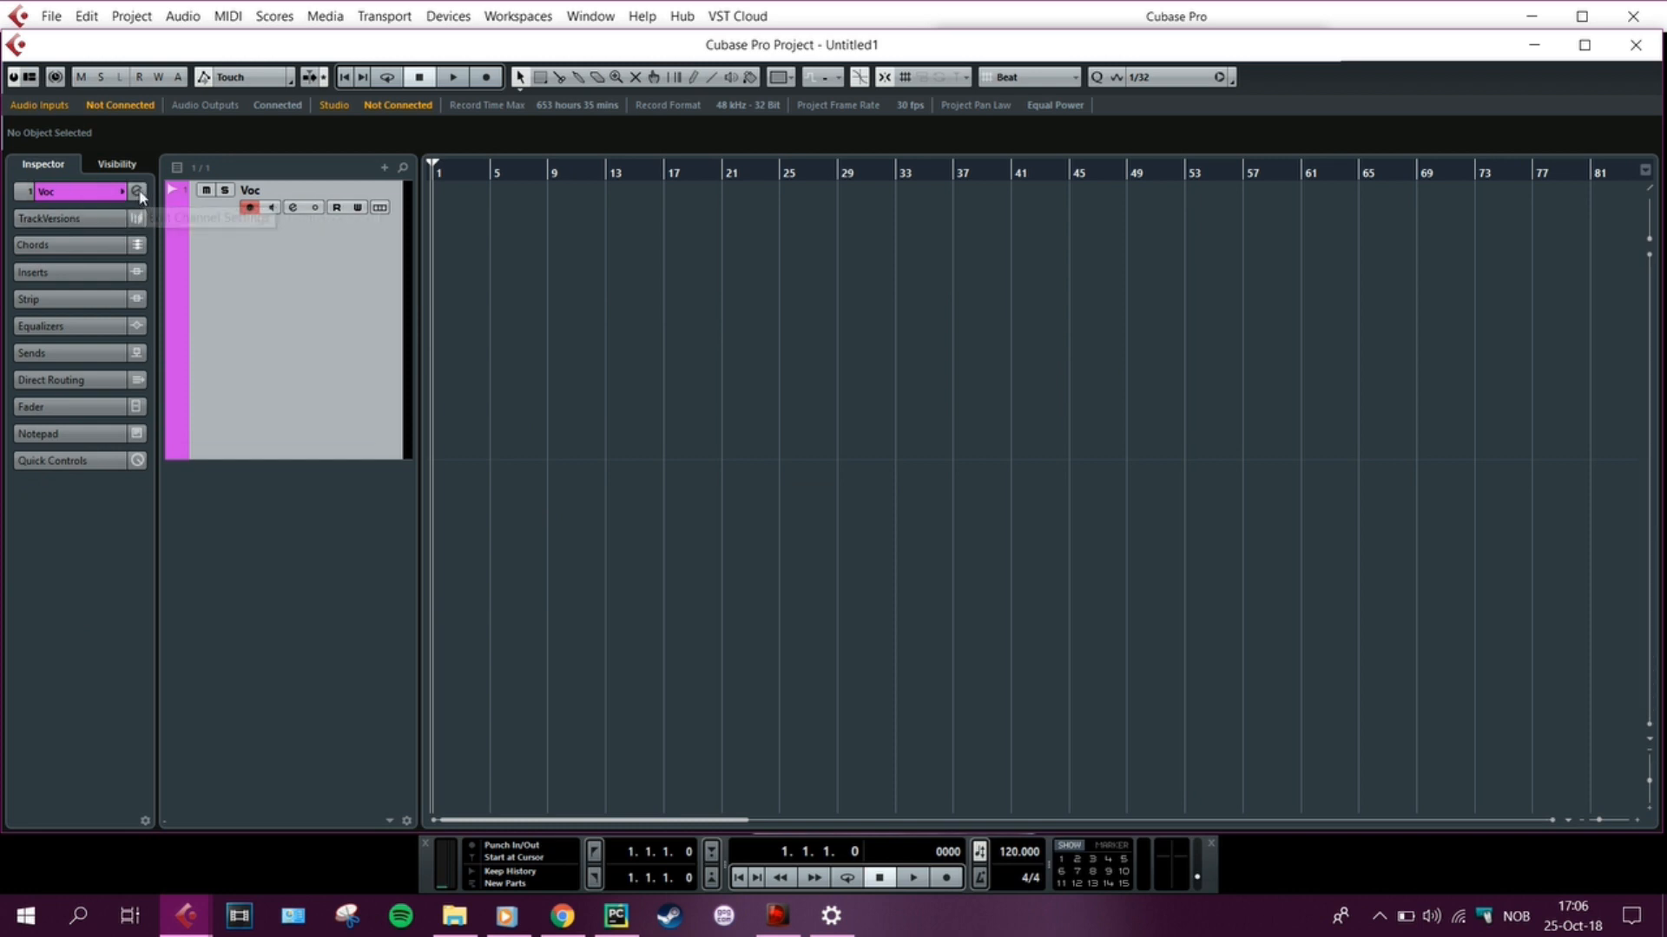
left_click(74, 197)
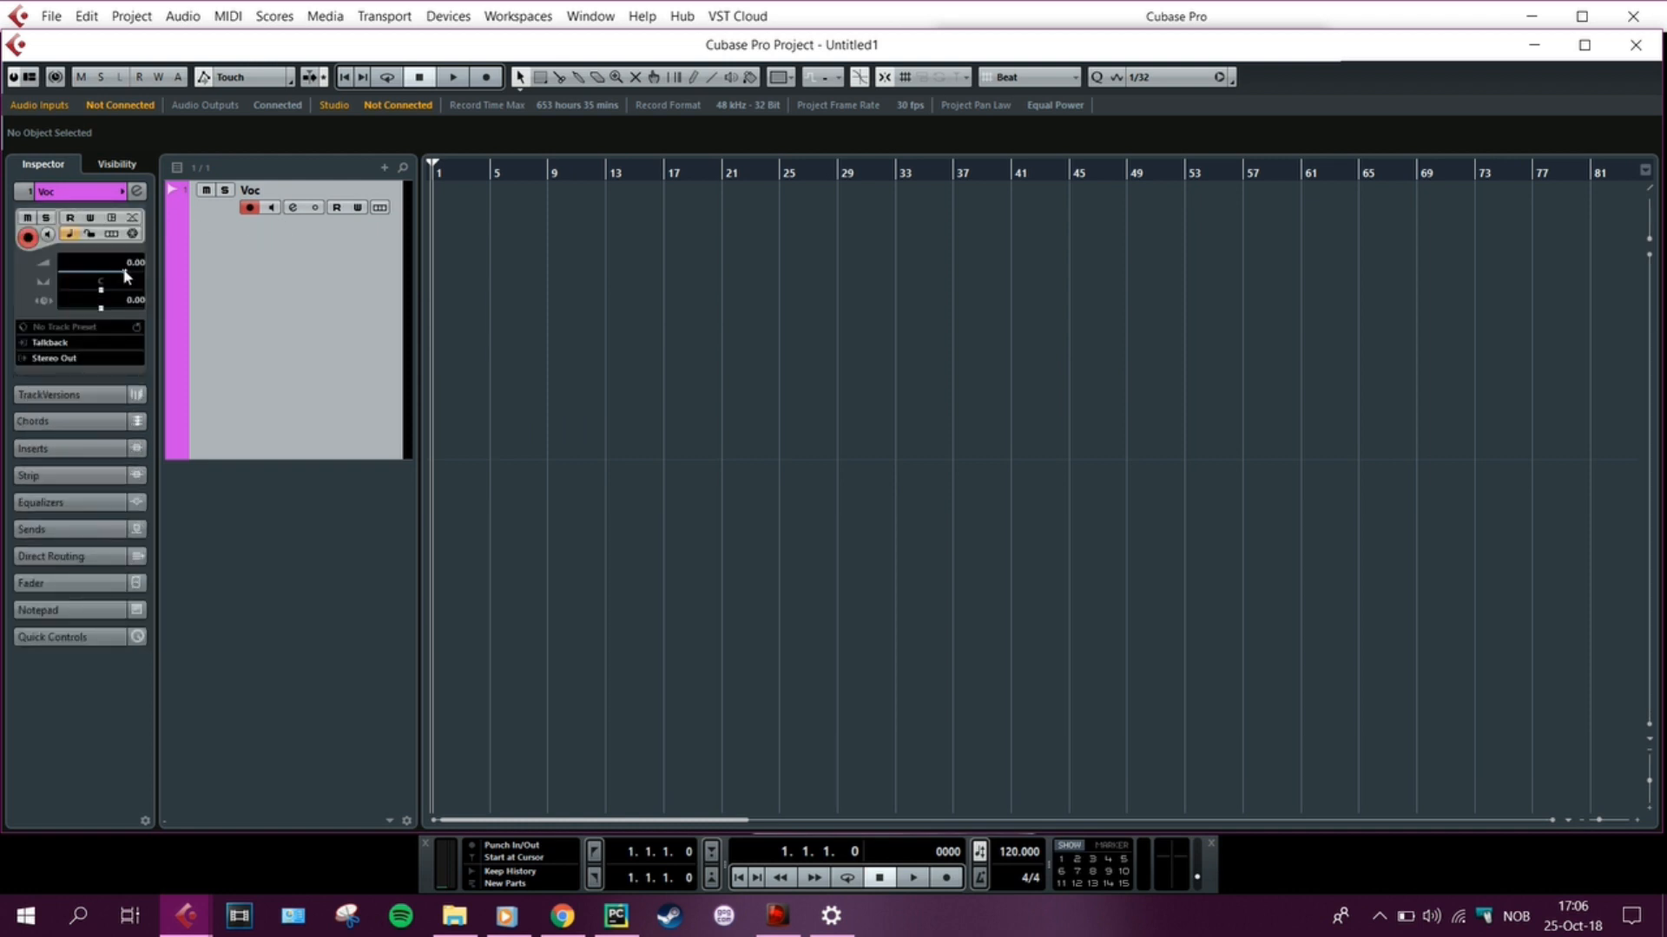
mouse_move(124, 274)
left_mouse_down()
mouse_move(76, 276)
mouse_move(130, 278)
mouse_move(118, 270)
left_mouse_up()
left_click(120, 275, "ctrl")
mouse_move(102, 295)
left_mouse_down()
mouse_move(183, 314)
mouse_move(107, 297)
left_mouse_up()
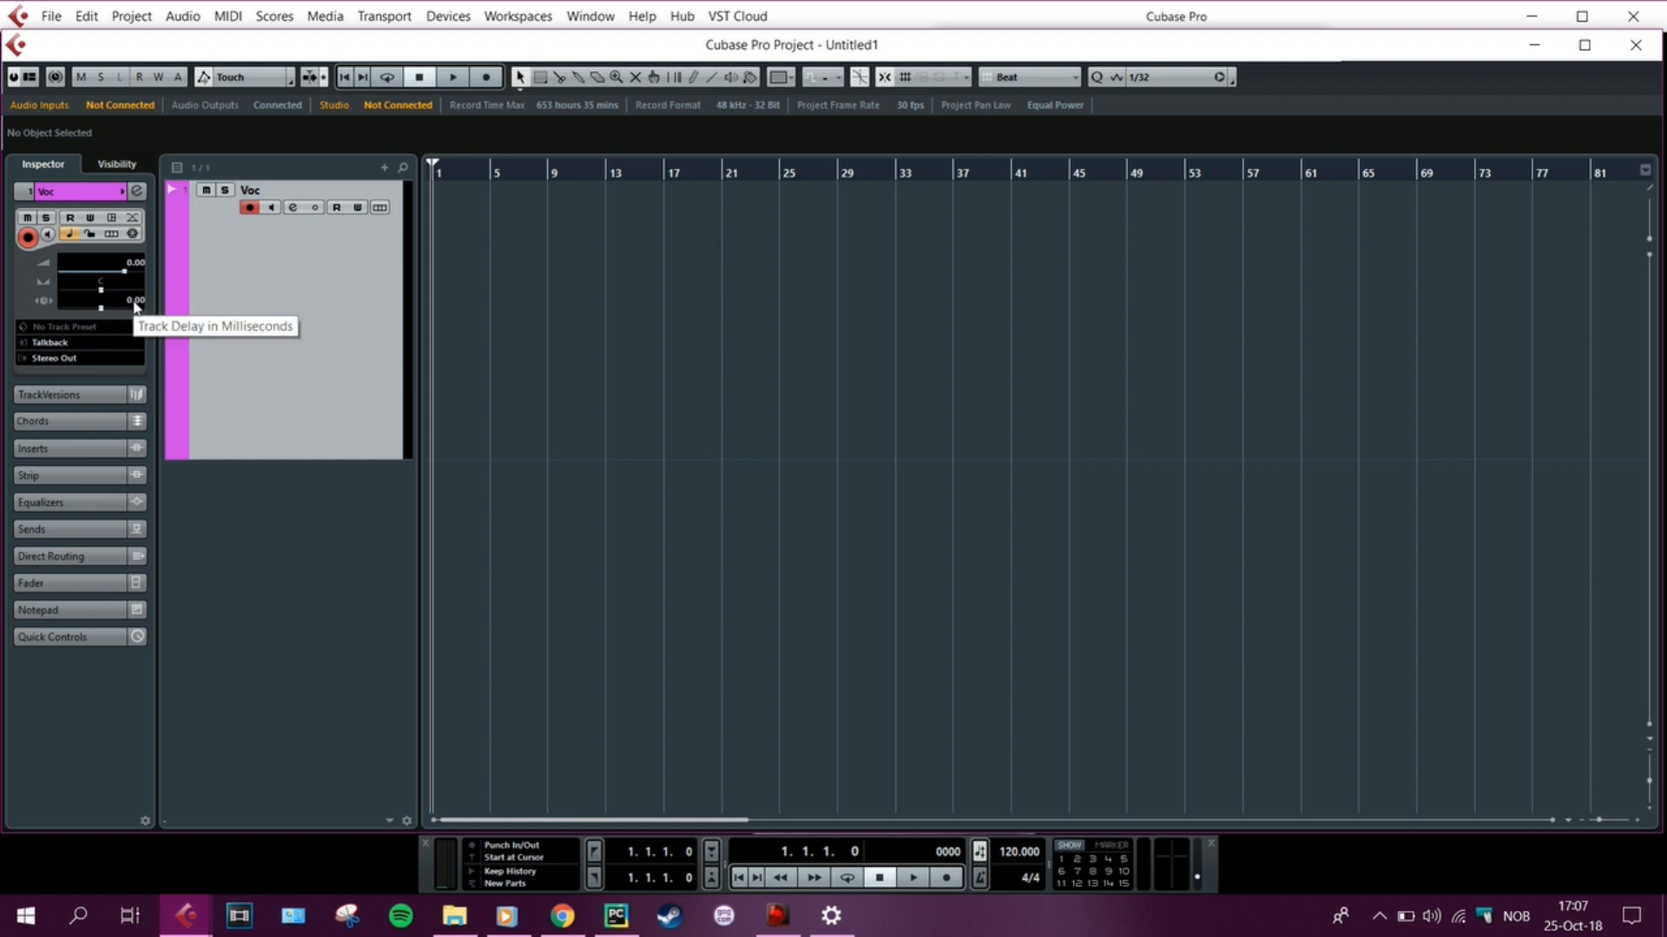
left_click_drag(100, 311, 93, 310)
left_click(90, 309, "ctrl")
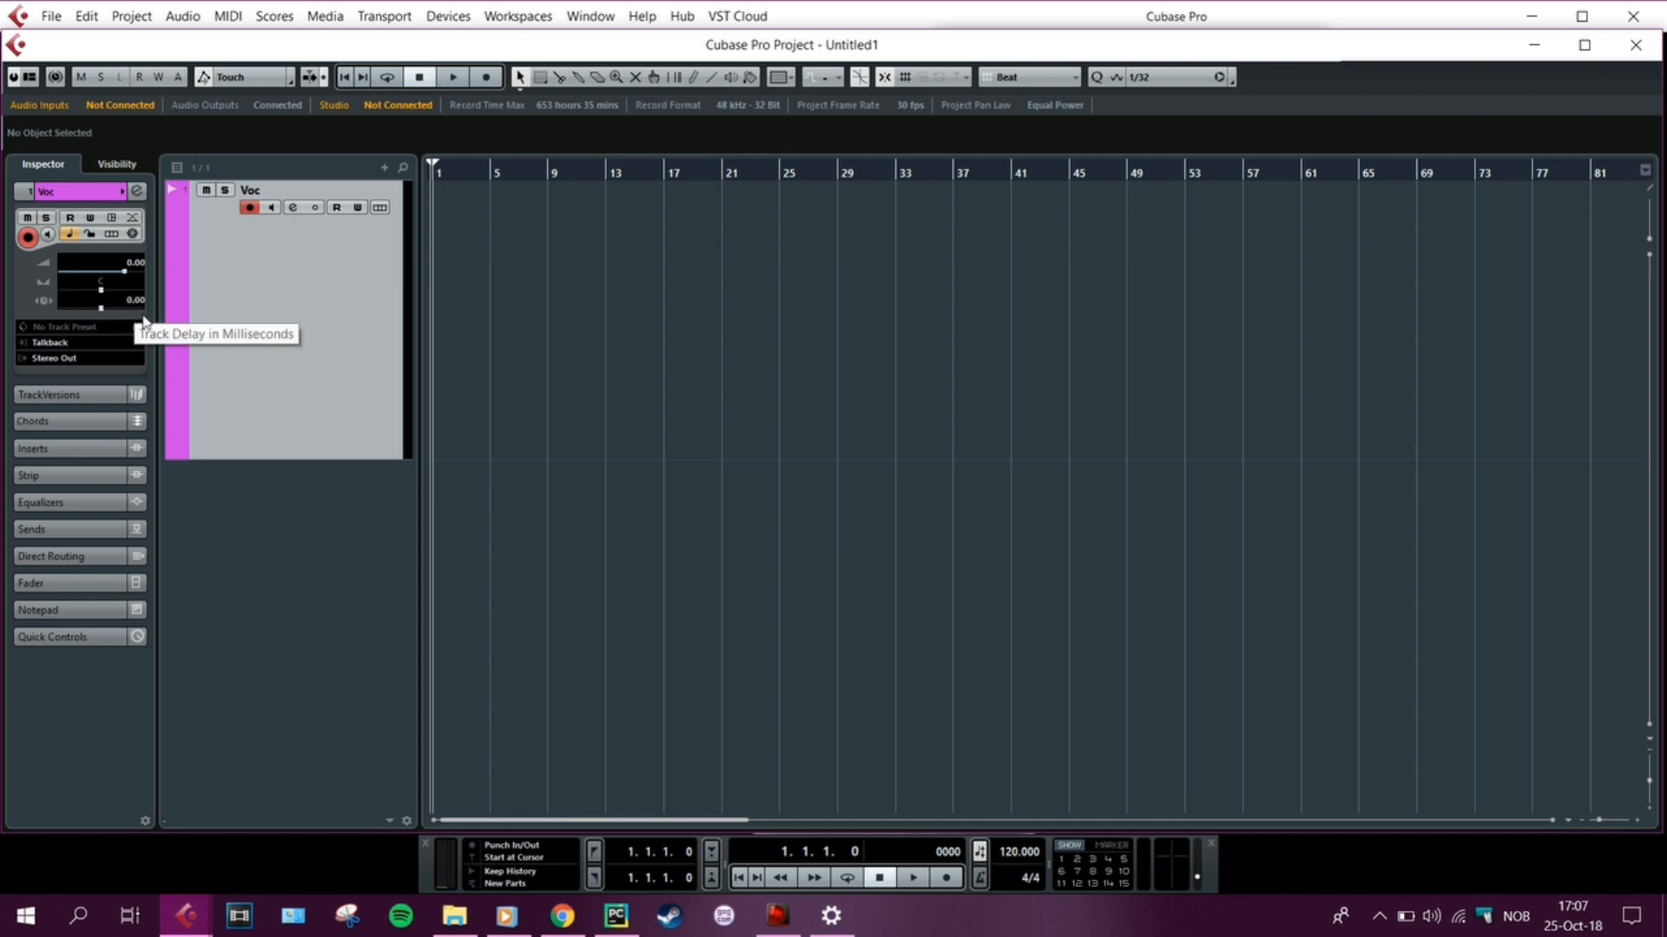
Set the Voc track's input routing to the Left channel of Stereo In
left_click(56, 344)
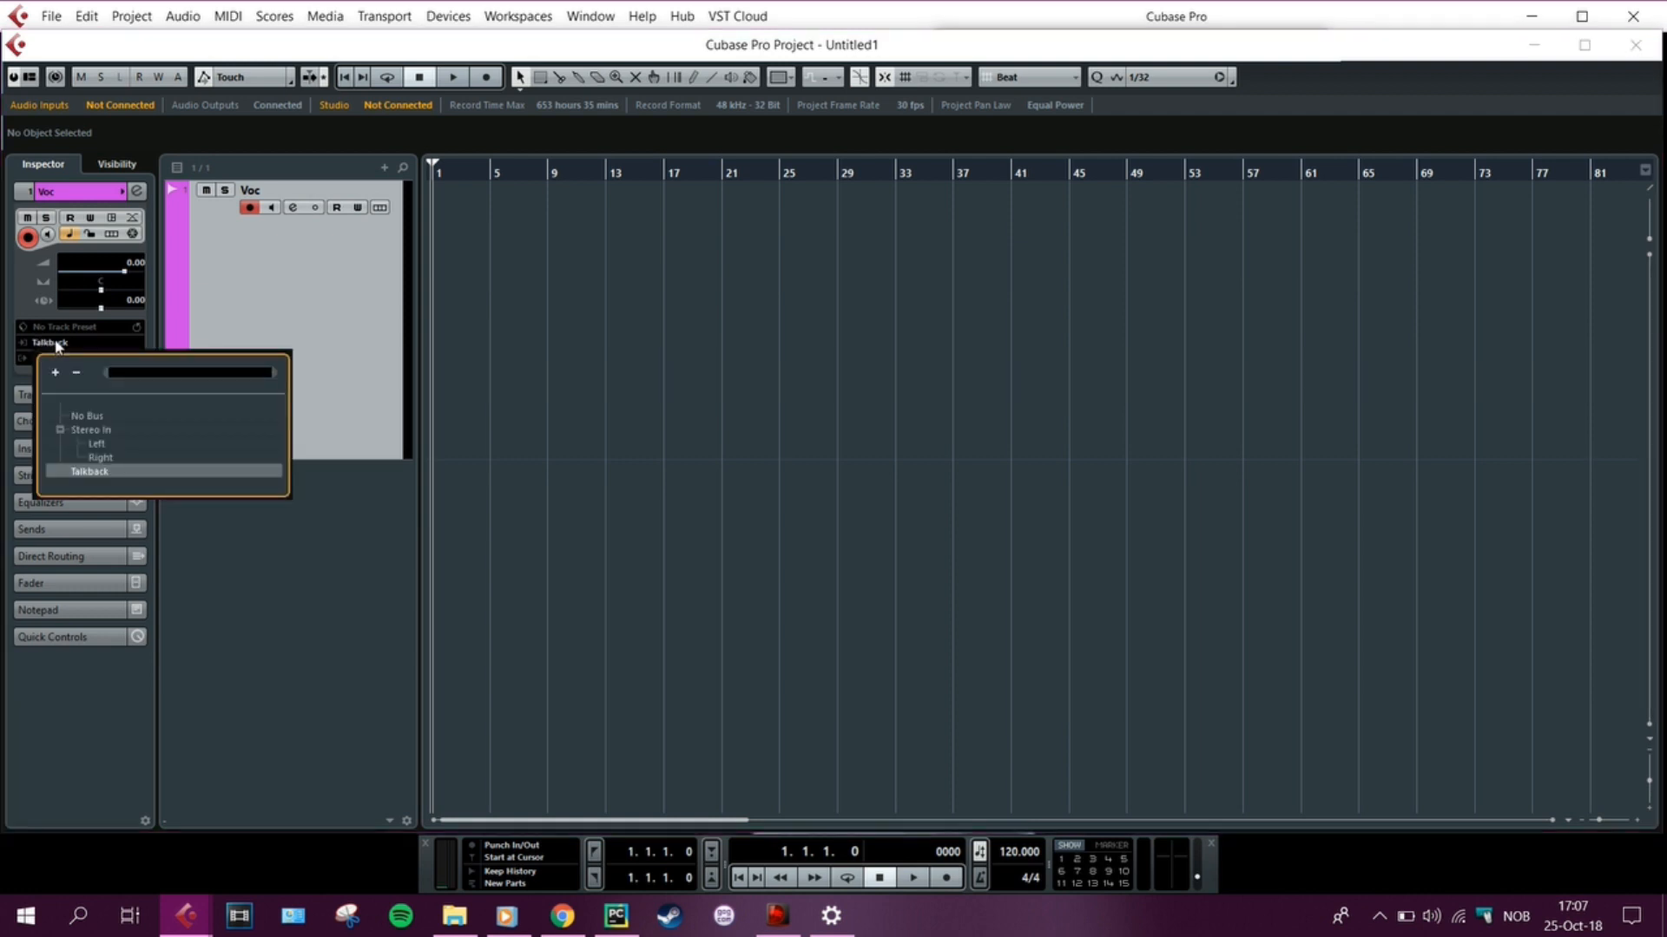
left_click(103, 446)
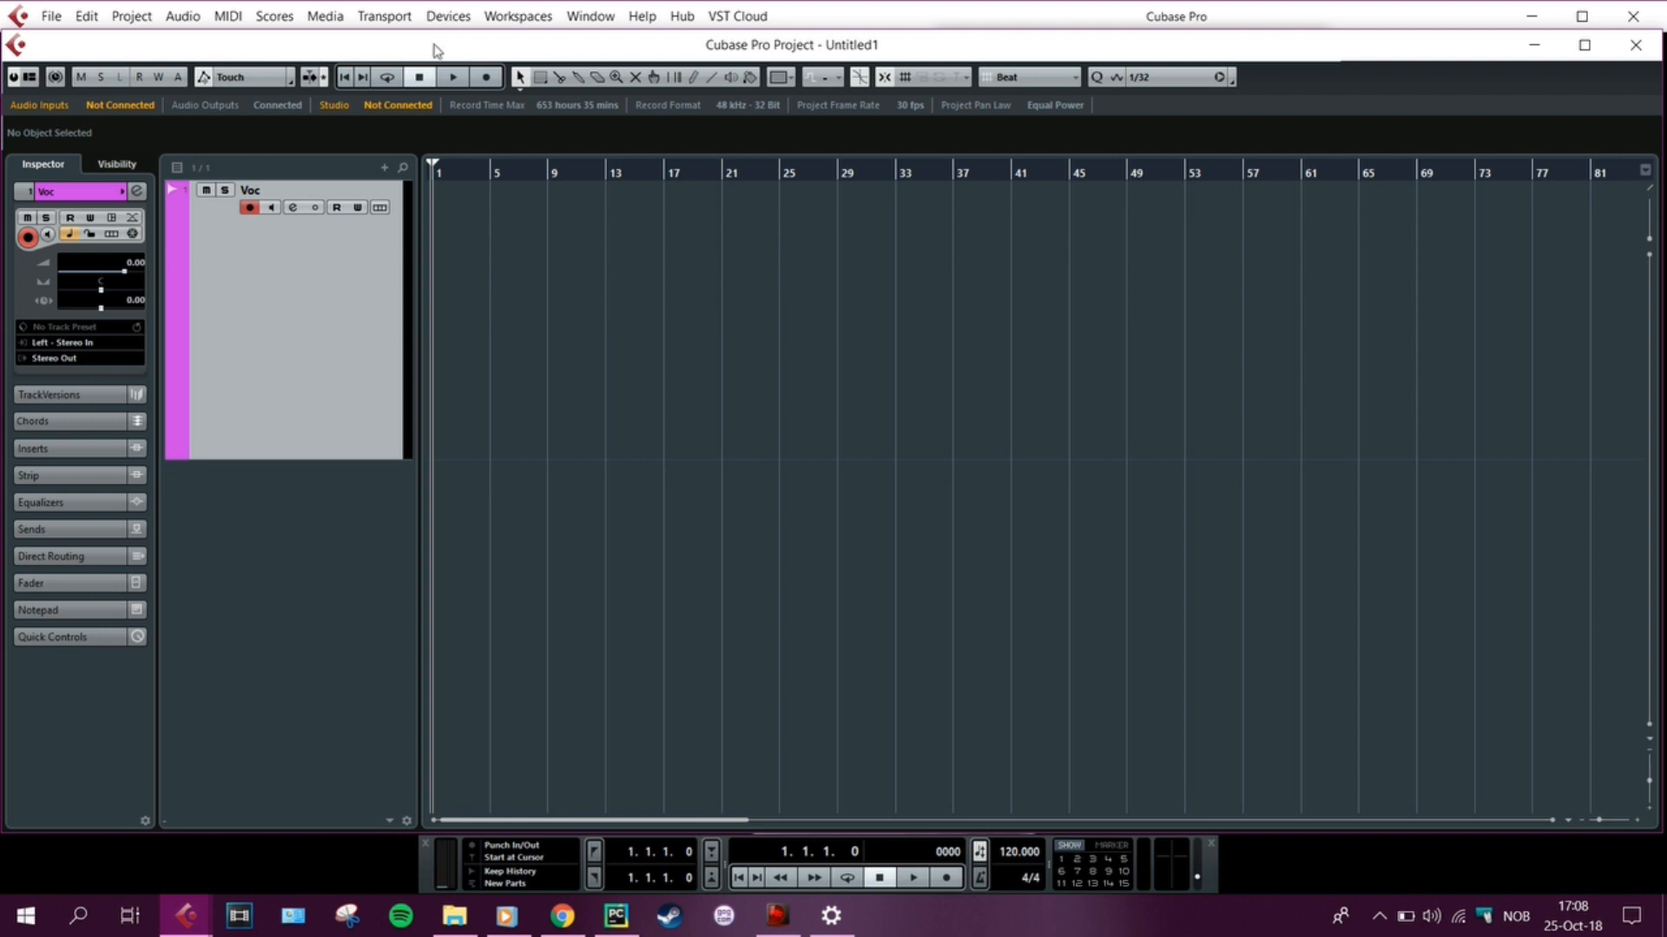
Check which audio devices are available for the Stereo Out bus in VST Connections
left_click(448, 17)
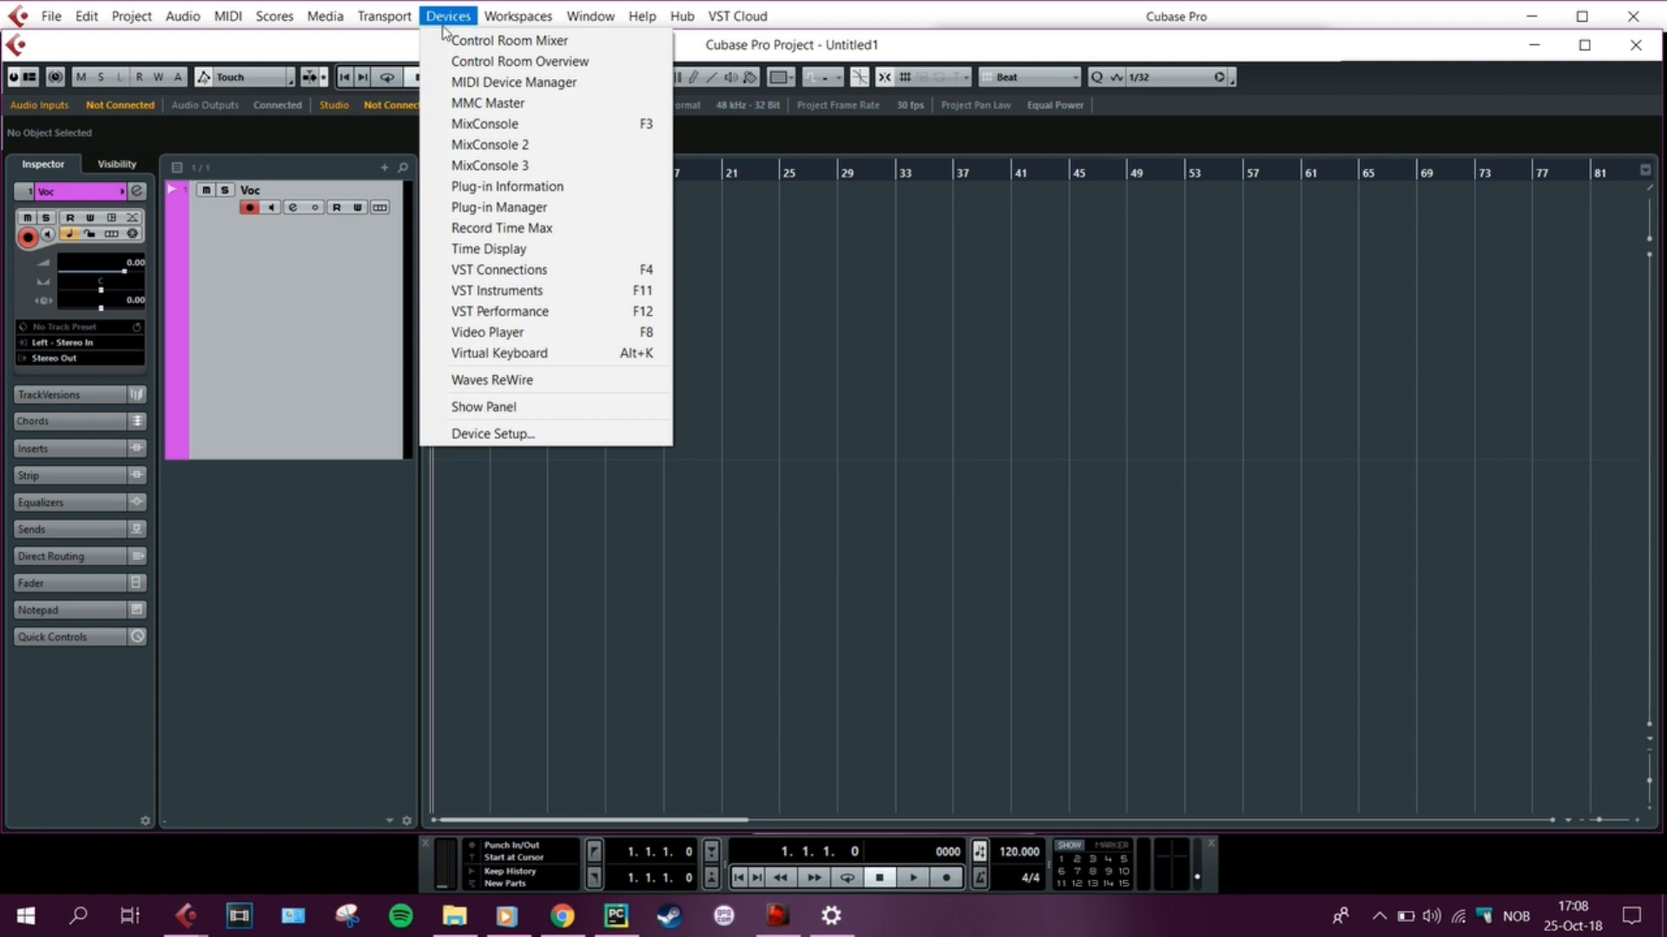
left_click(512, 271)
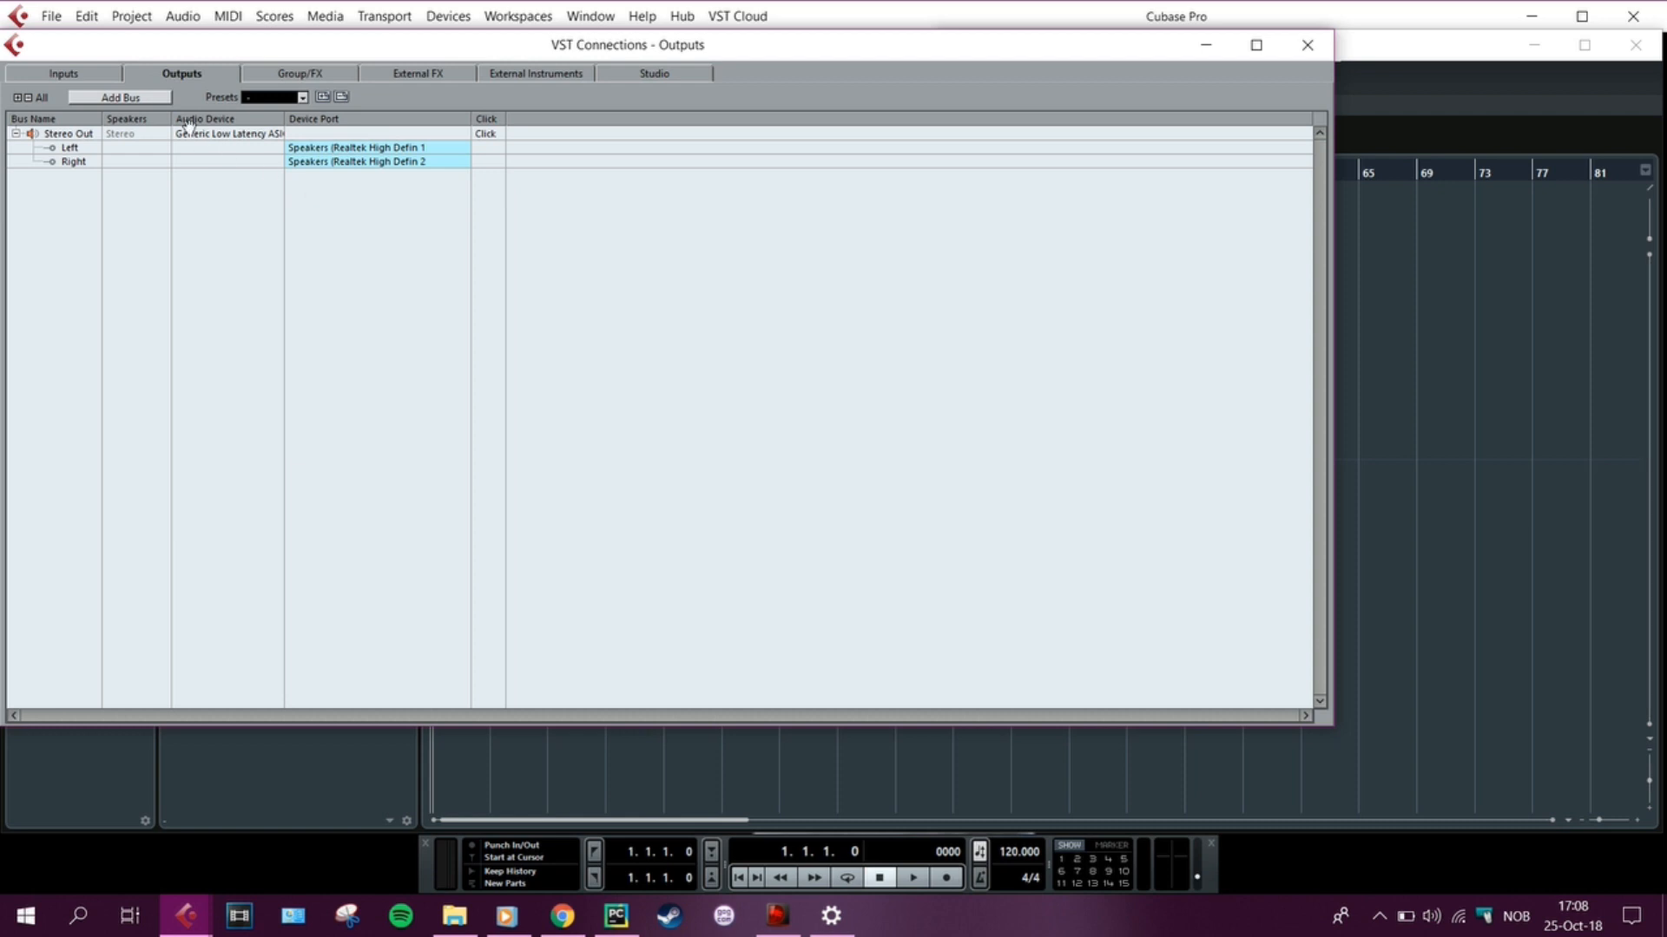
left_click(230, 134)
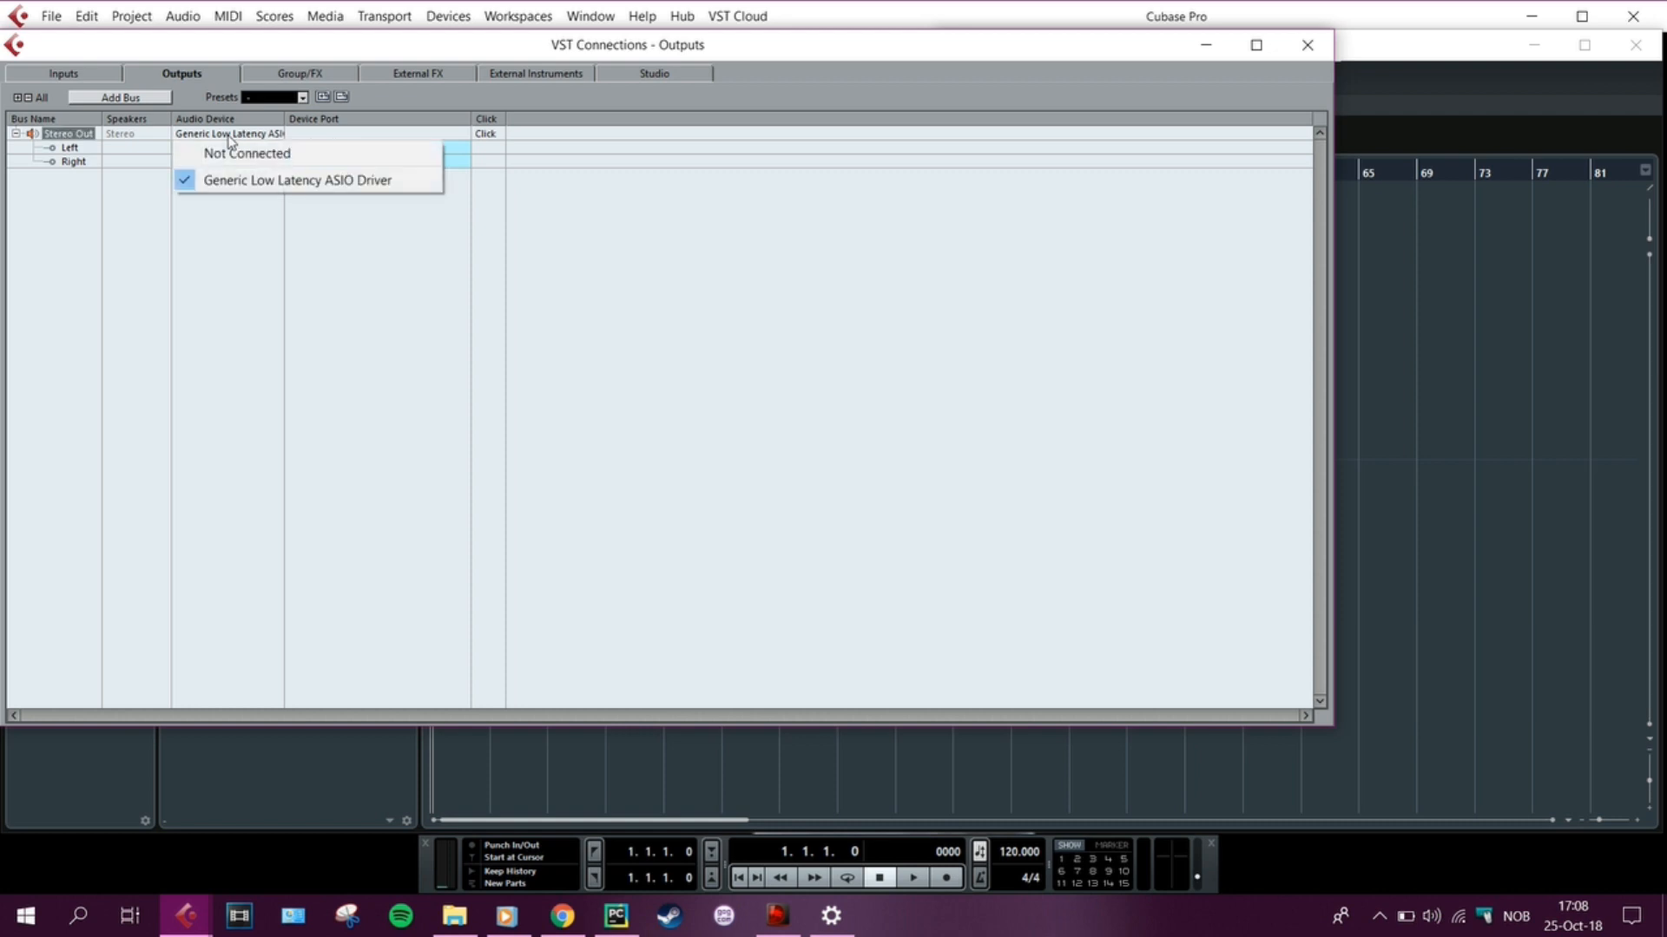
left_click(859, 96)
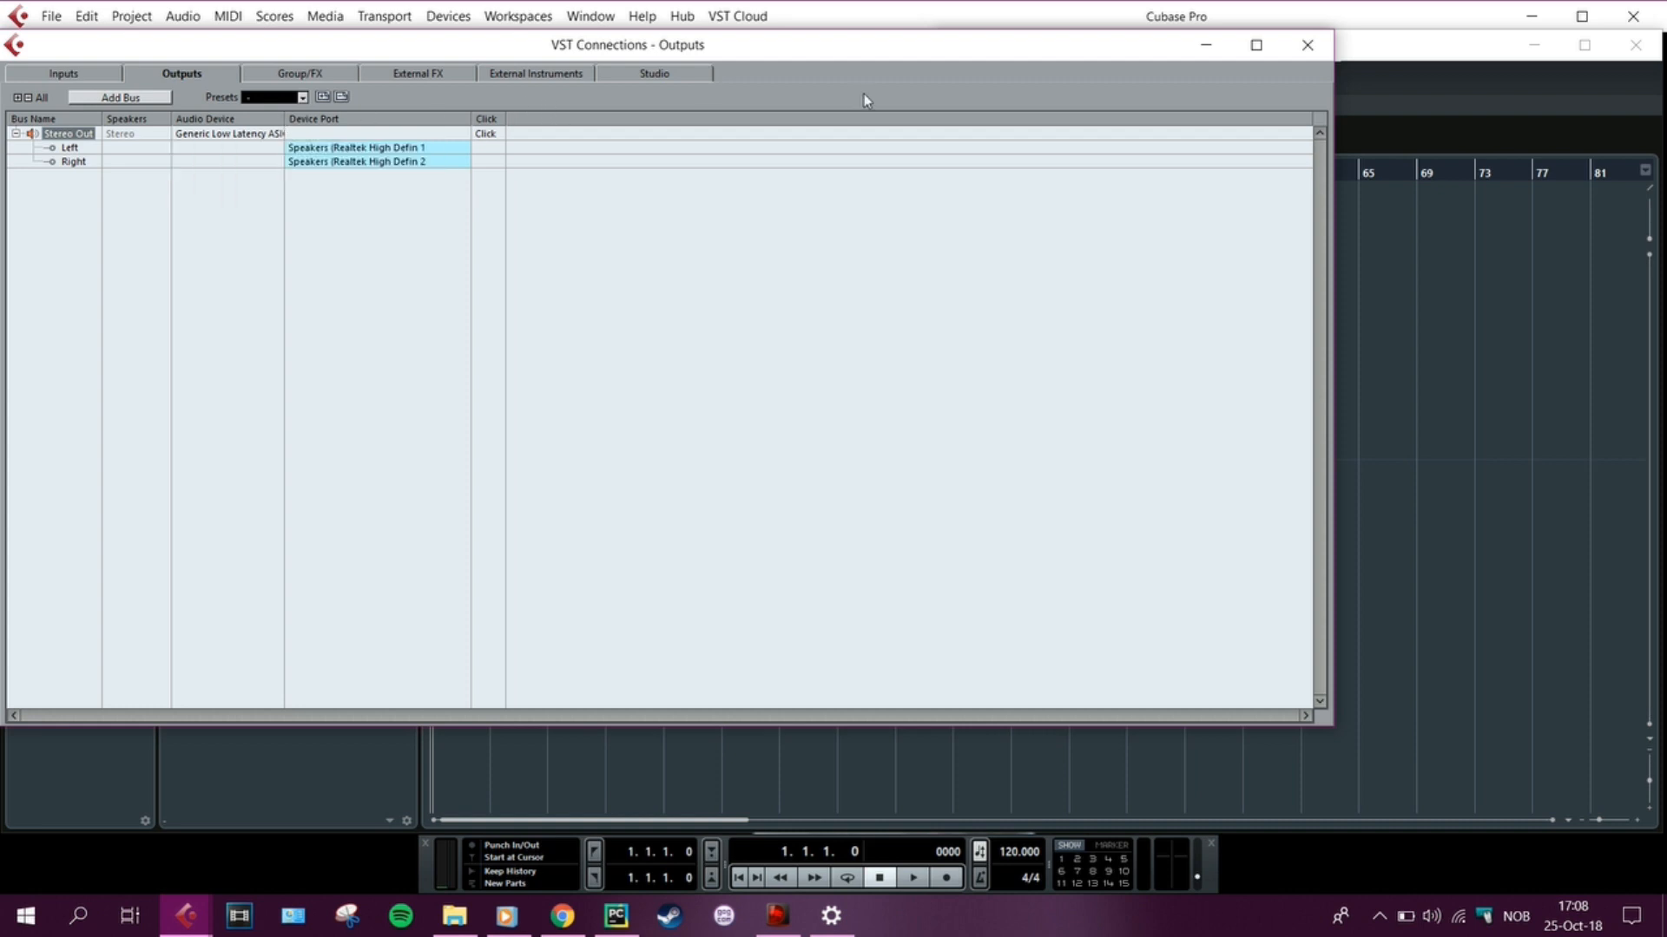
left_click(1315, 52)
Switch the ASIO driver of the VST Audio System to Focusrite USB 2.0 Audio Driver in Device Setup
left_click(458, 16)
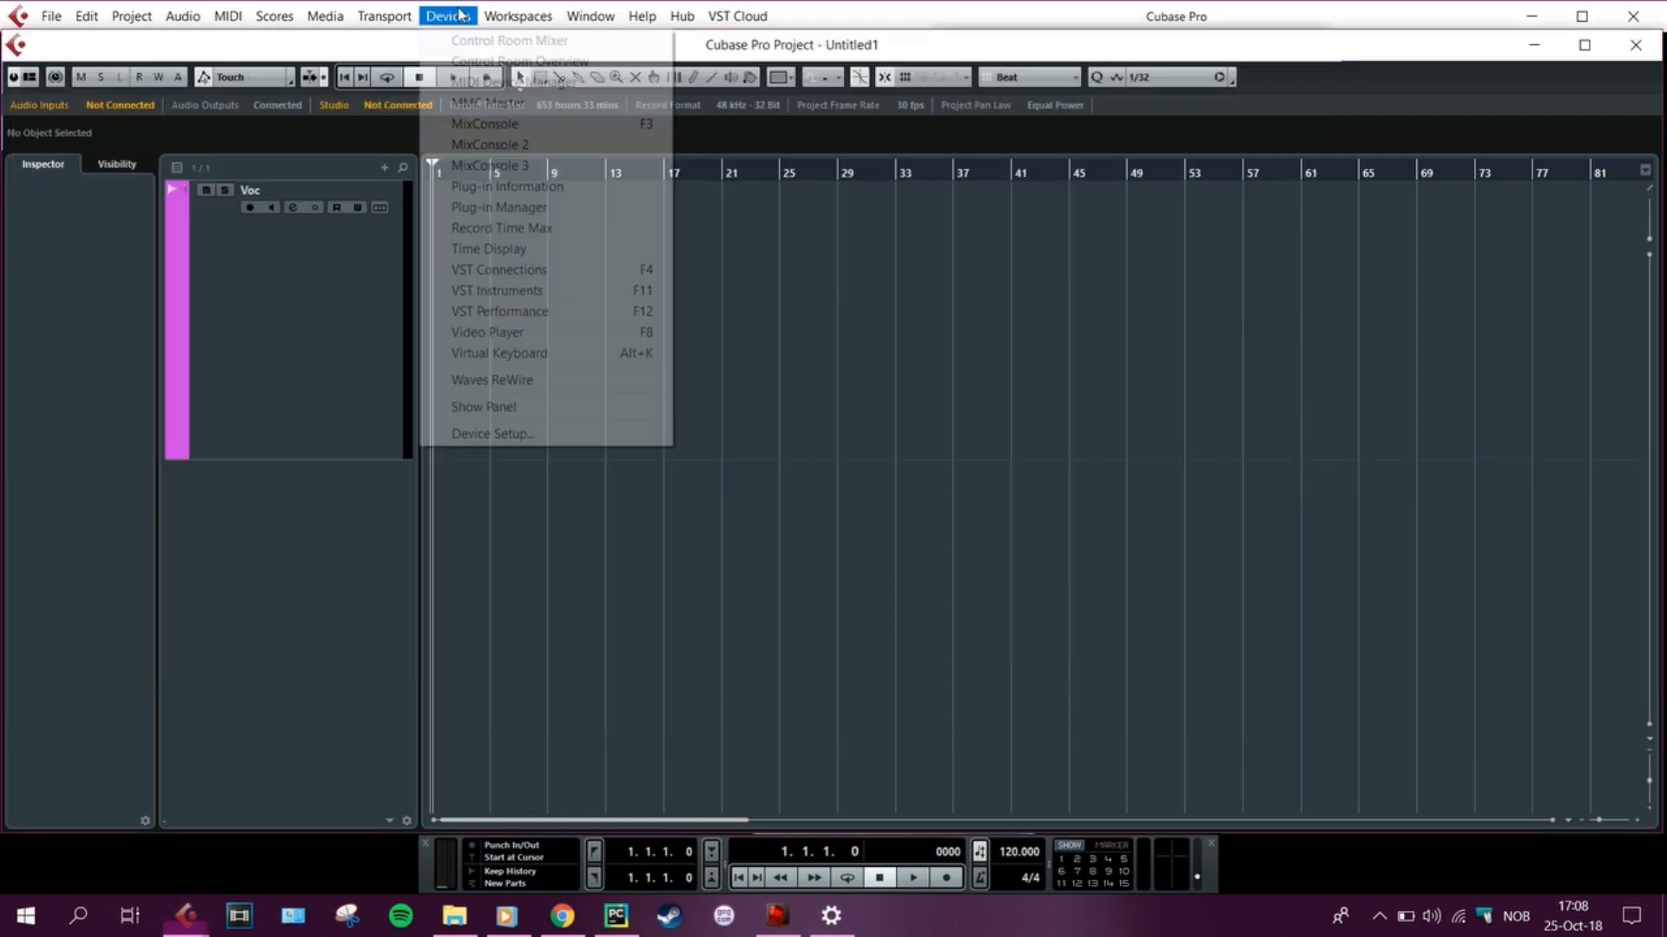
left_click(499, 433)
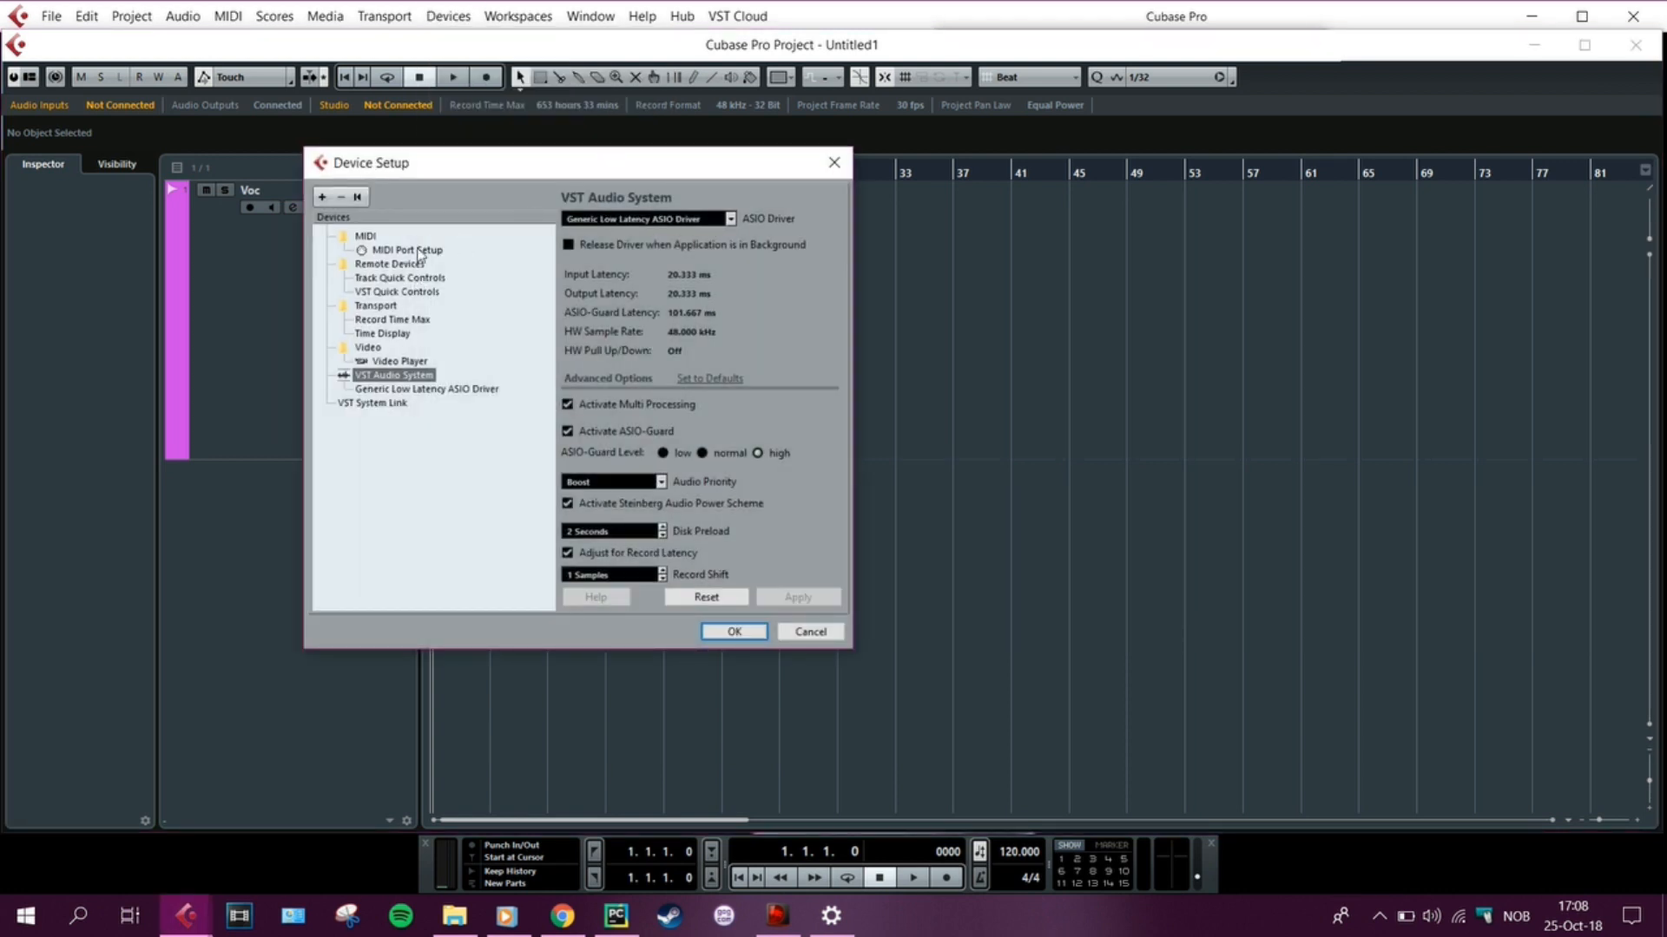
left_click_drag(447, 154, 705, 184)
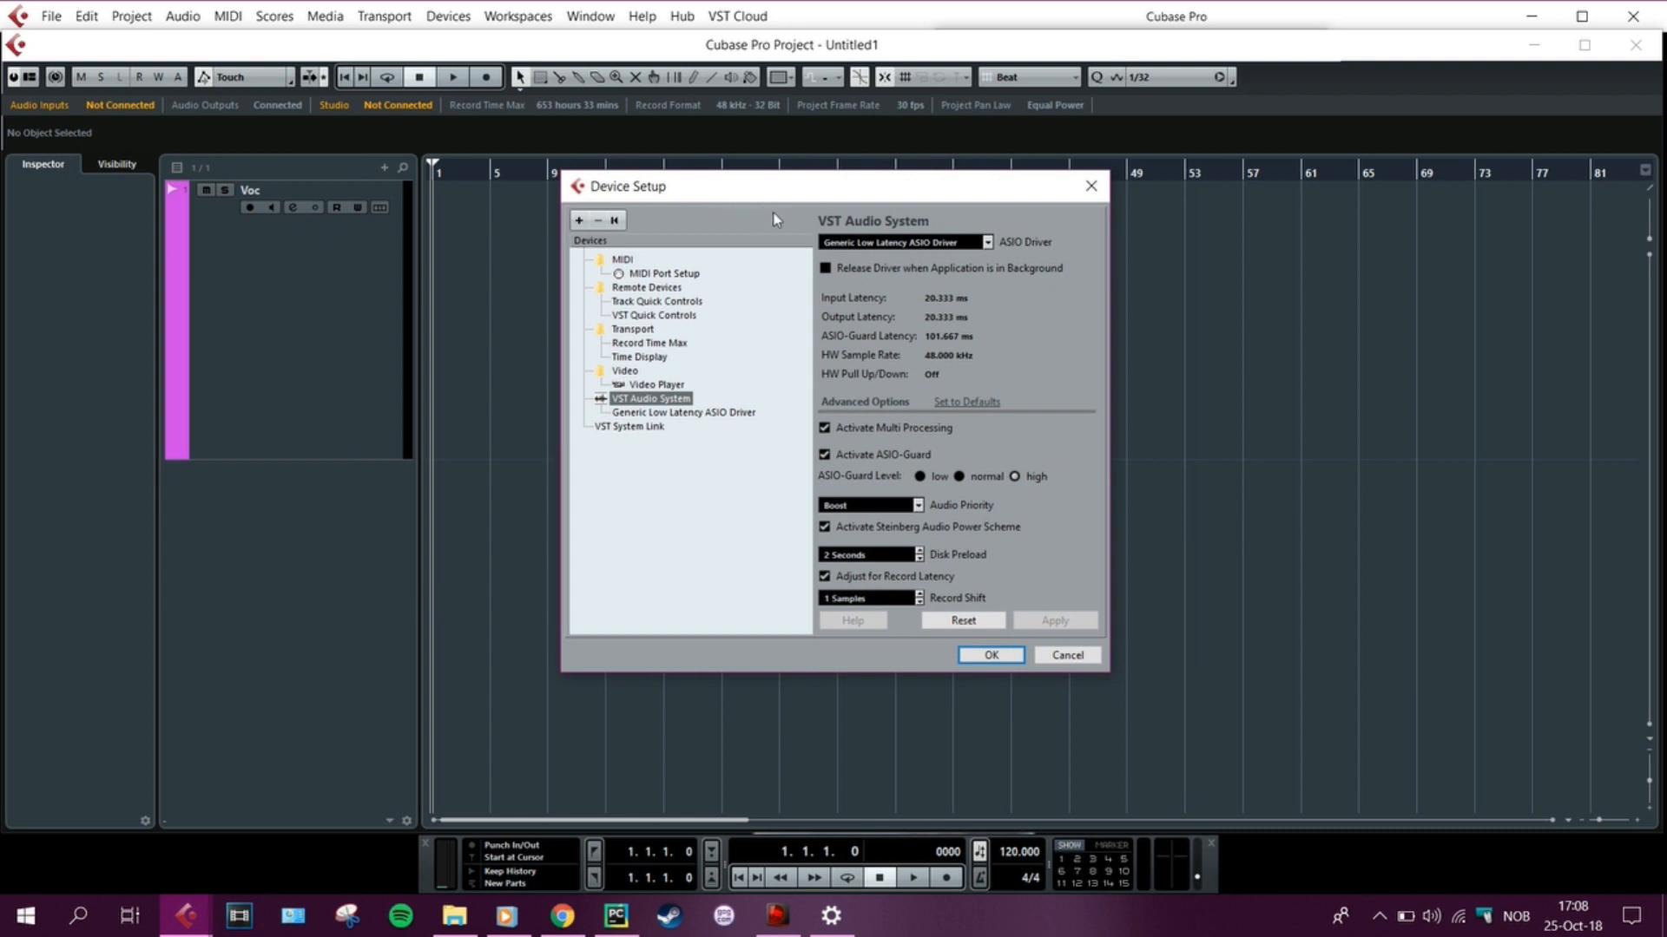
left_click(886, 244)
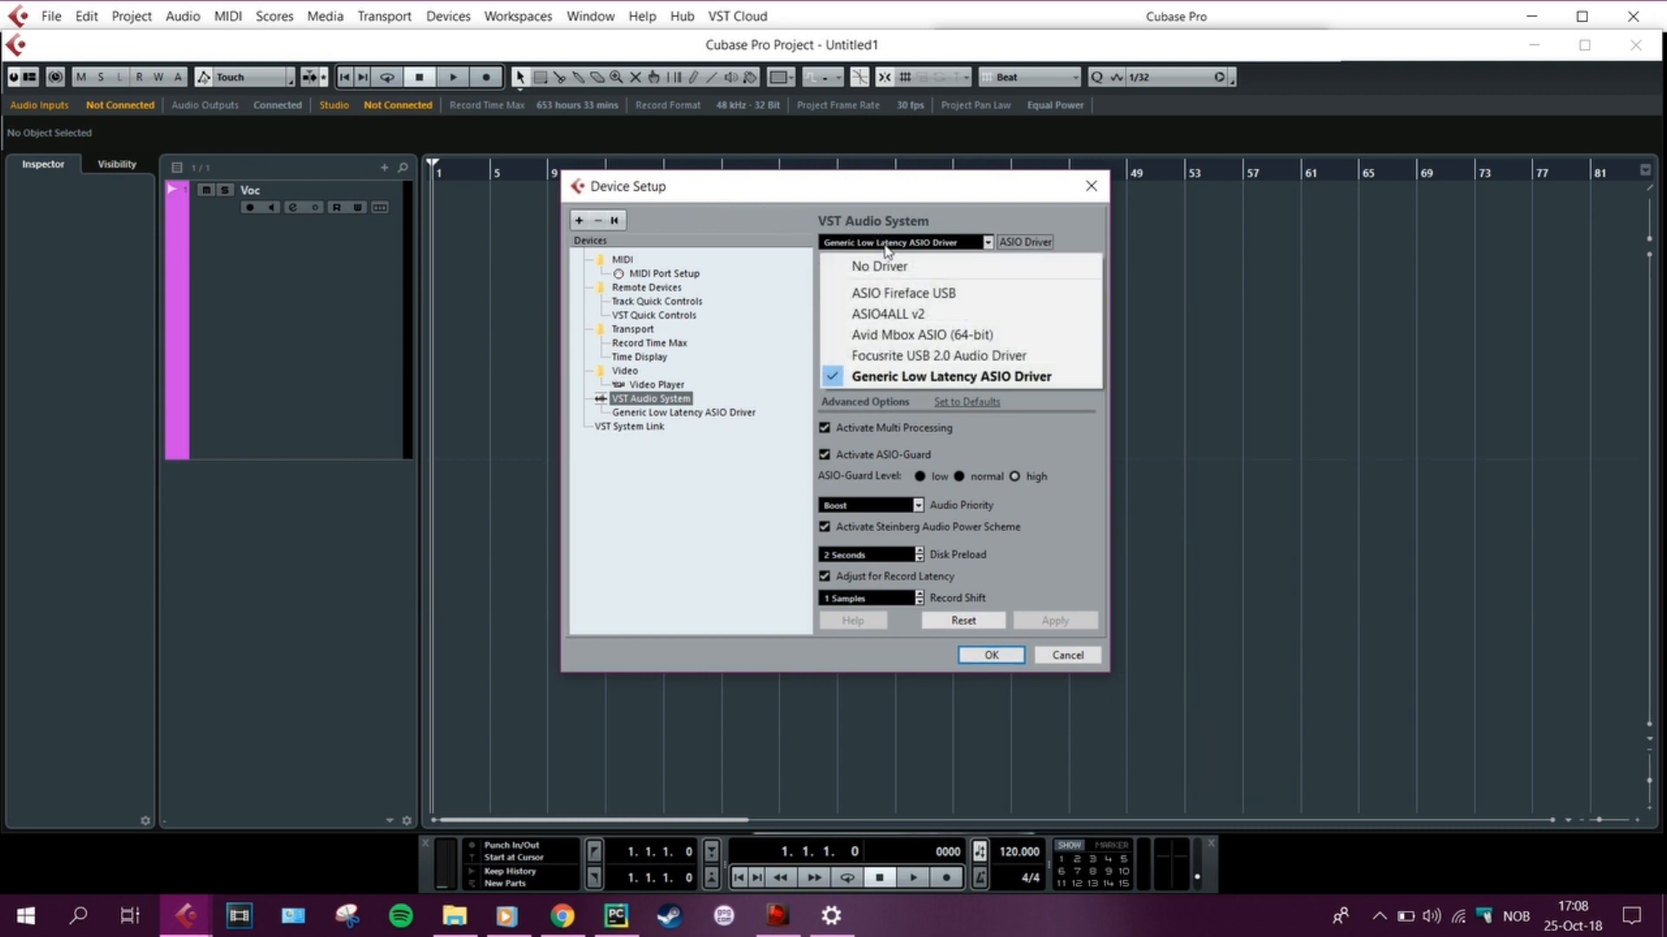
left_click(894, 356)
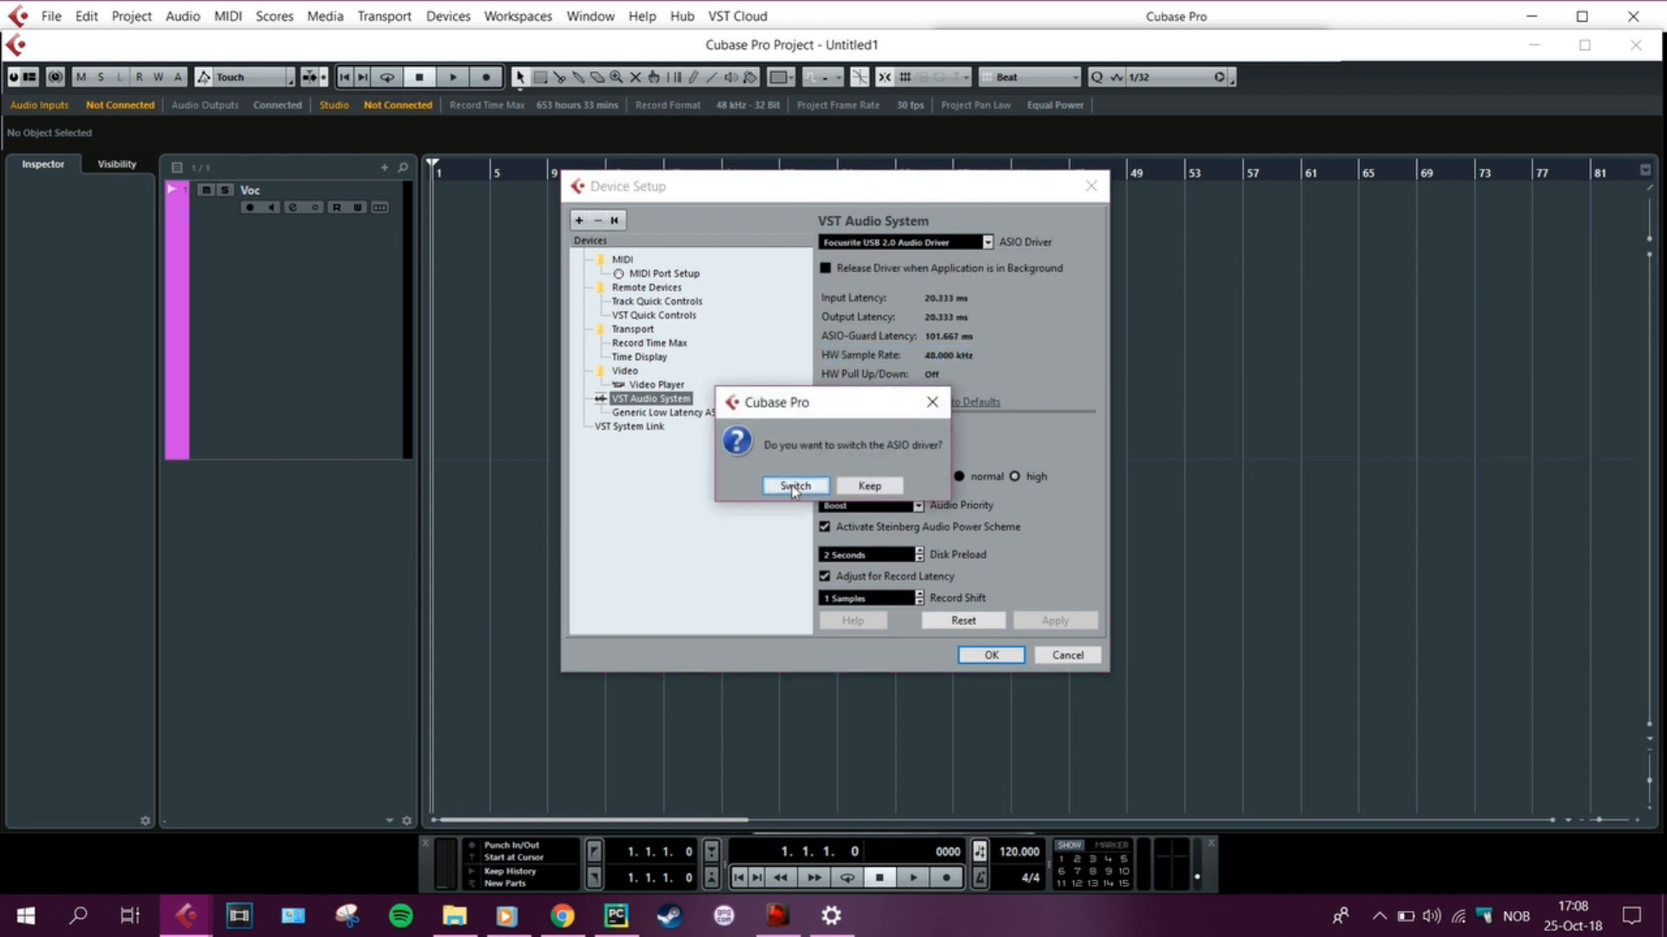
left_click(793, 492)
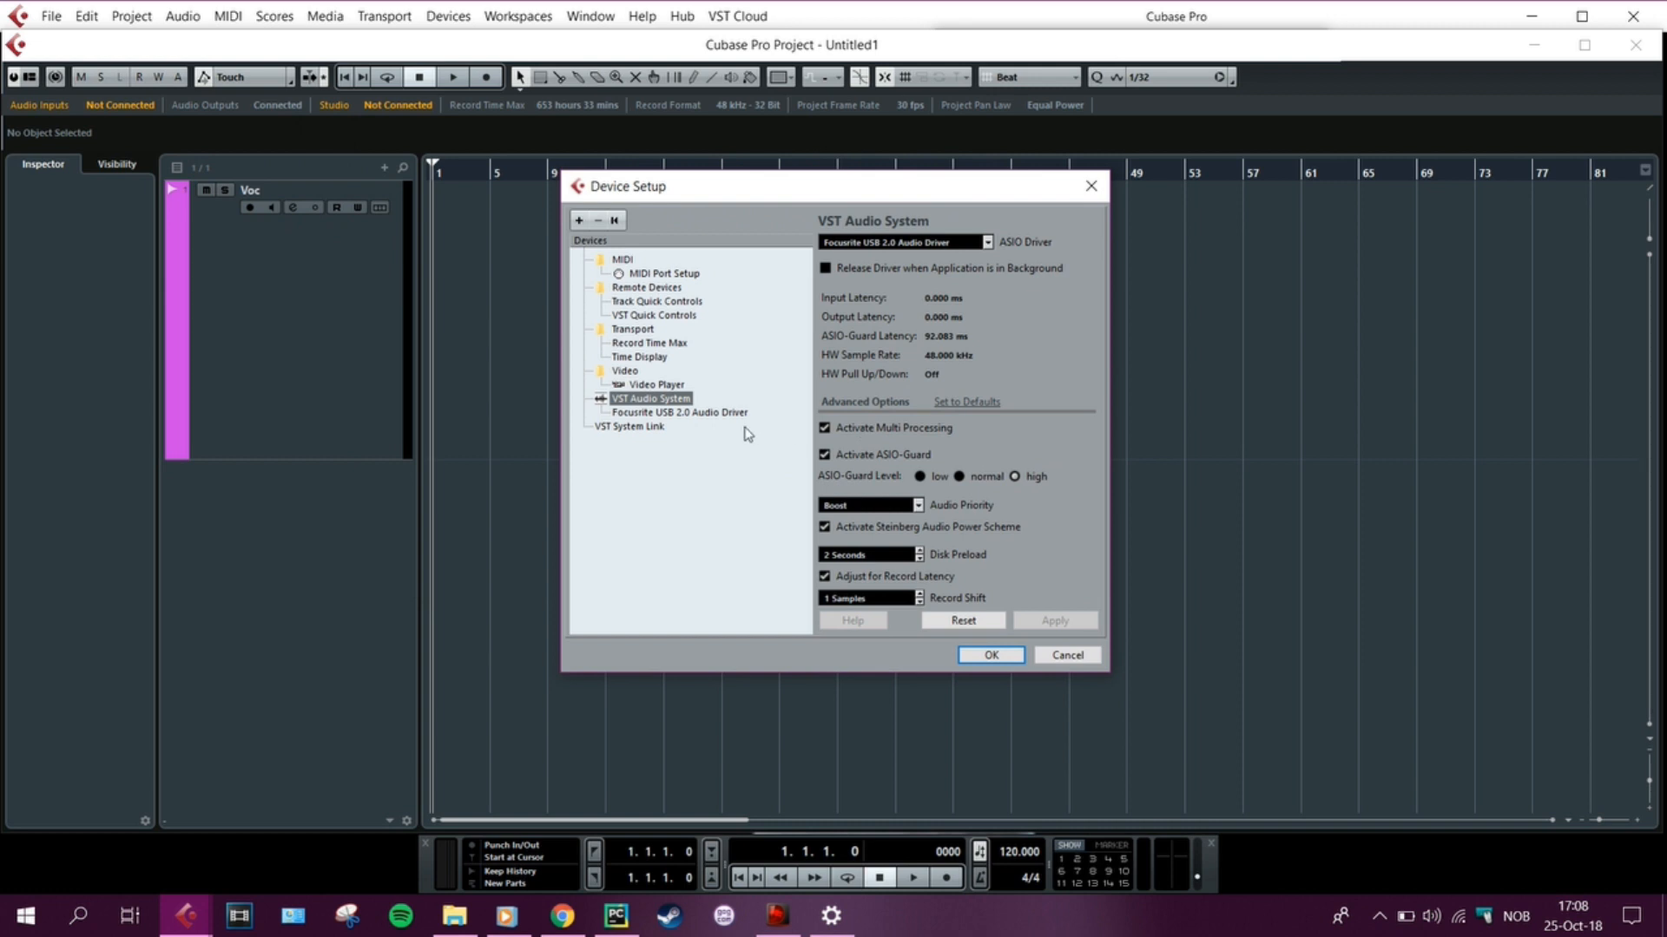
Enable Release Driver when Application is in Background and choose Boost as the audio priority
left_click(825, 269)
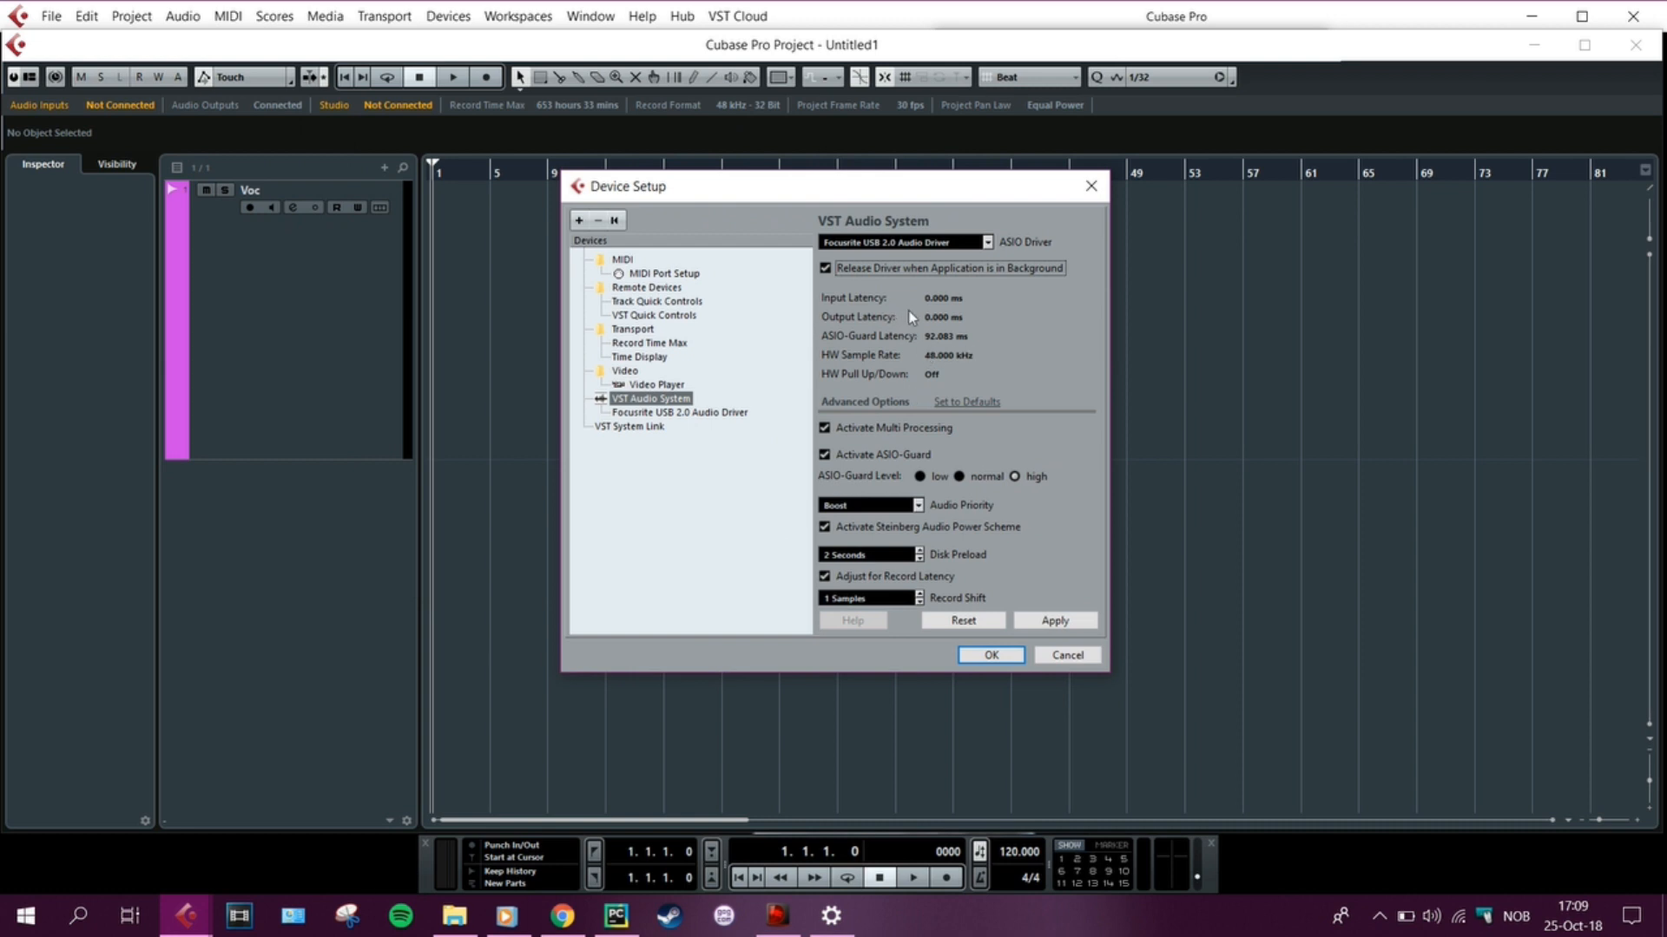
left_click(831, 269)
left_click(827, 269)
left_click(897, 503)
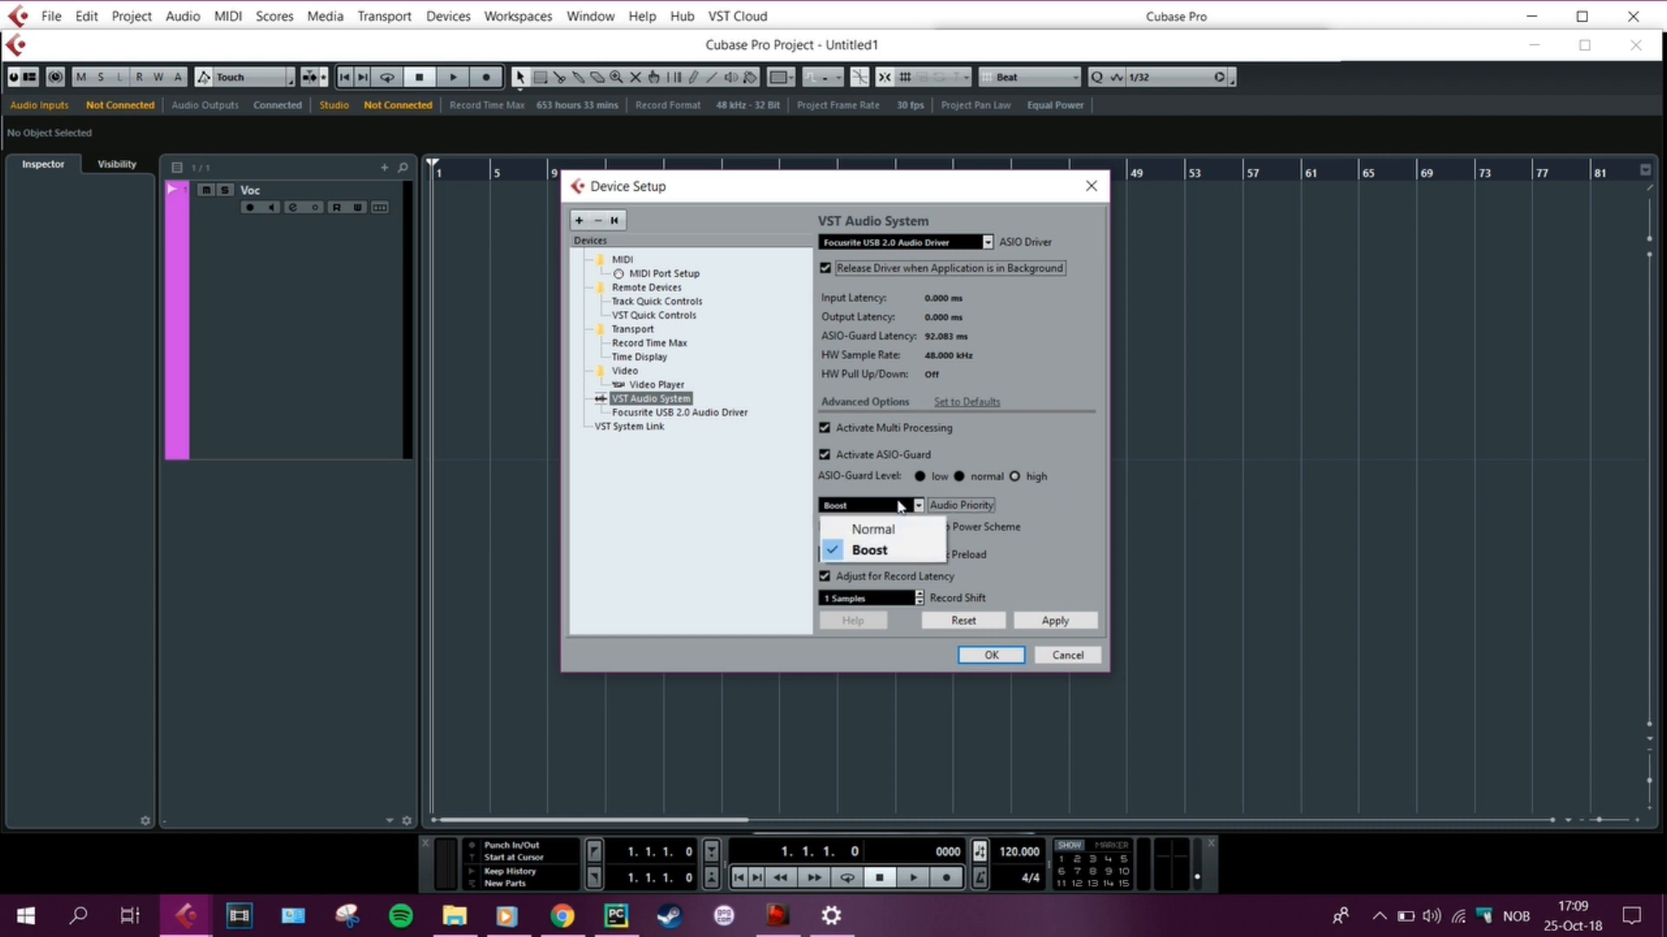
left_click(900, 506)
left_click(899, 506)
left_click(877, 549)
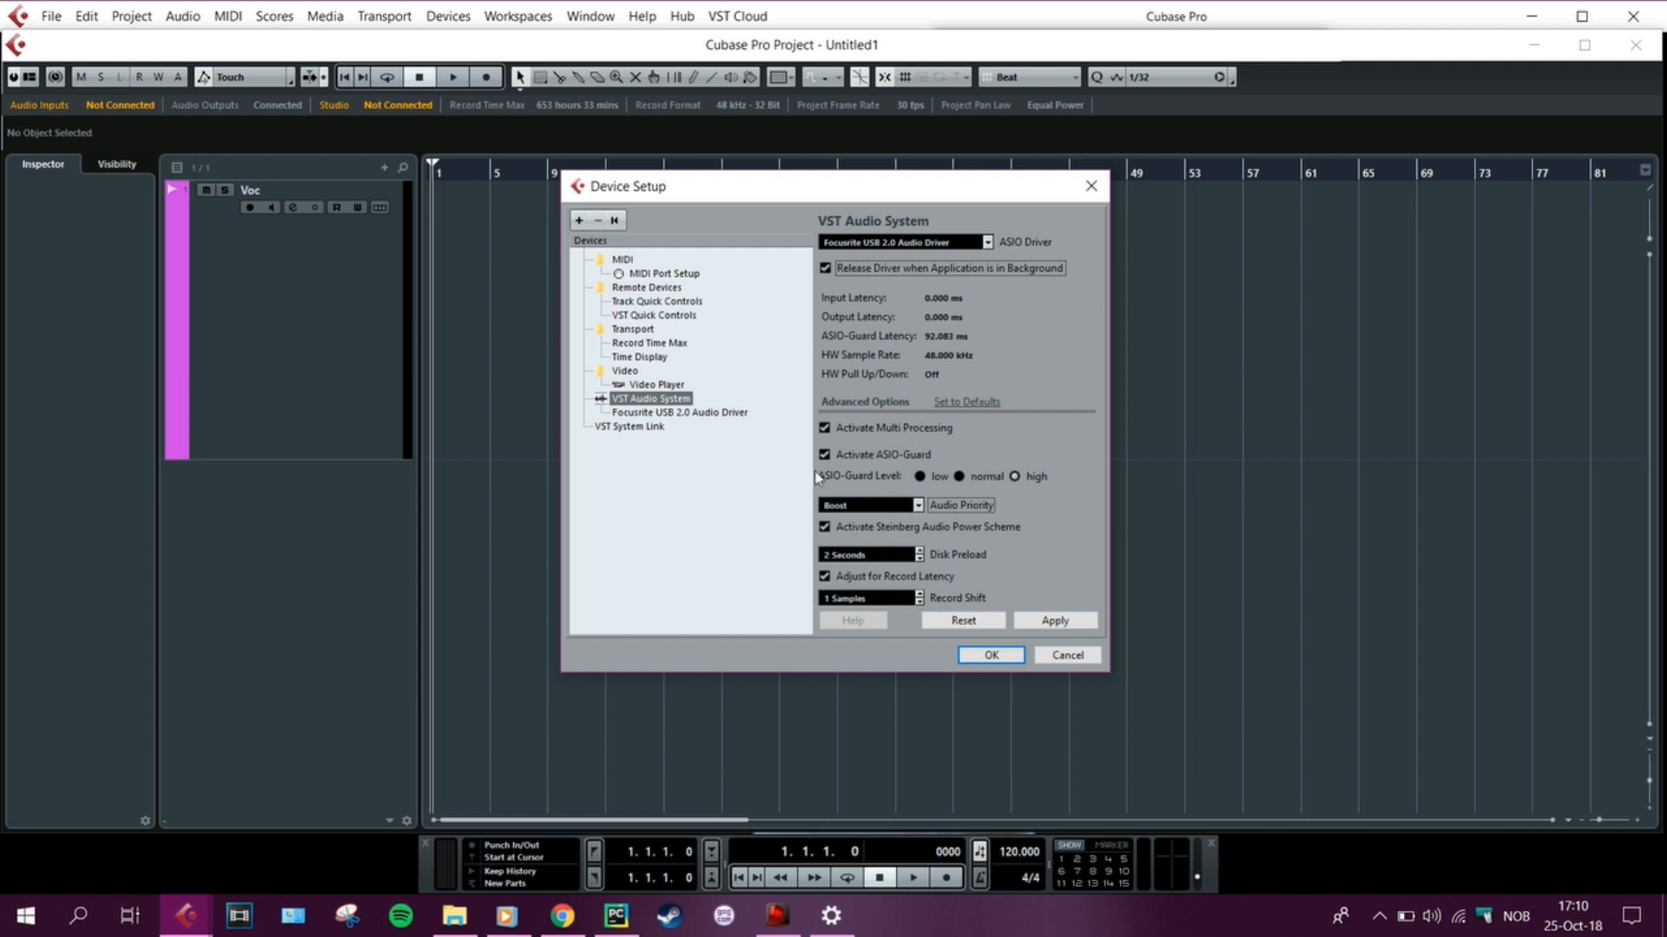
Apply the VST Audio System changes, review the Focusrite USB 2.0 Audio Driver's input and output ports and open its control panel
left_click(673, 415)
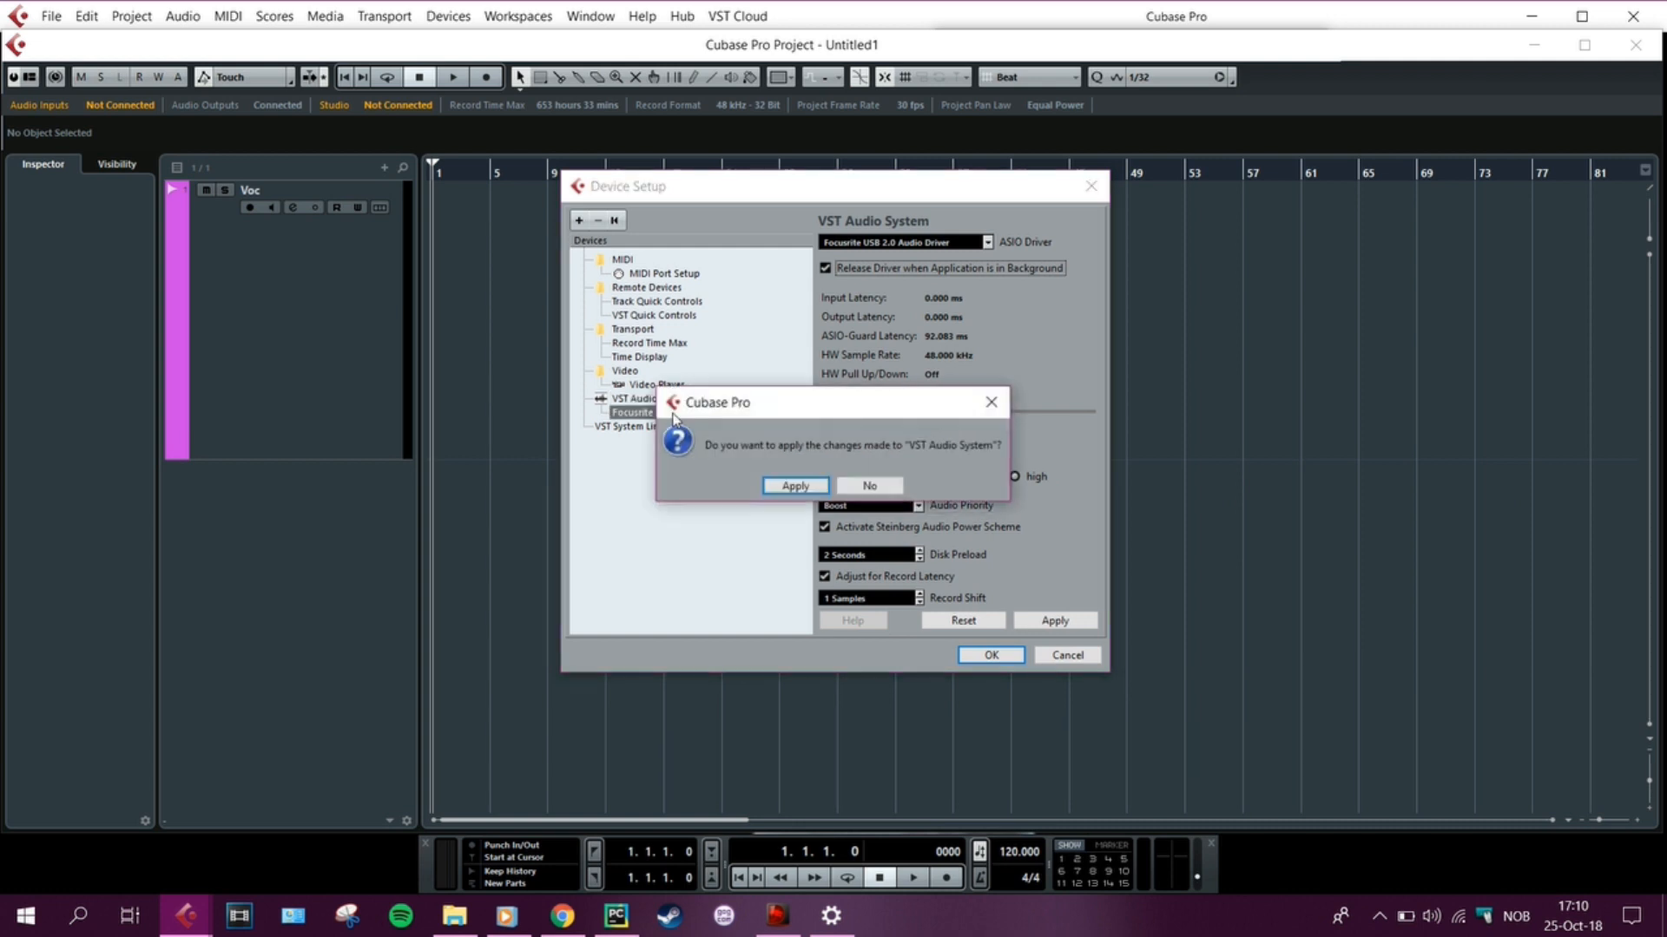
left_click(793, 486)
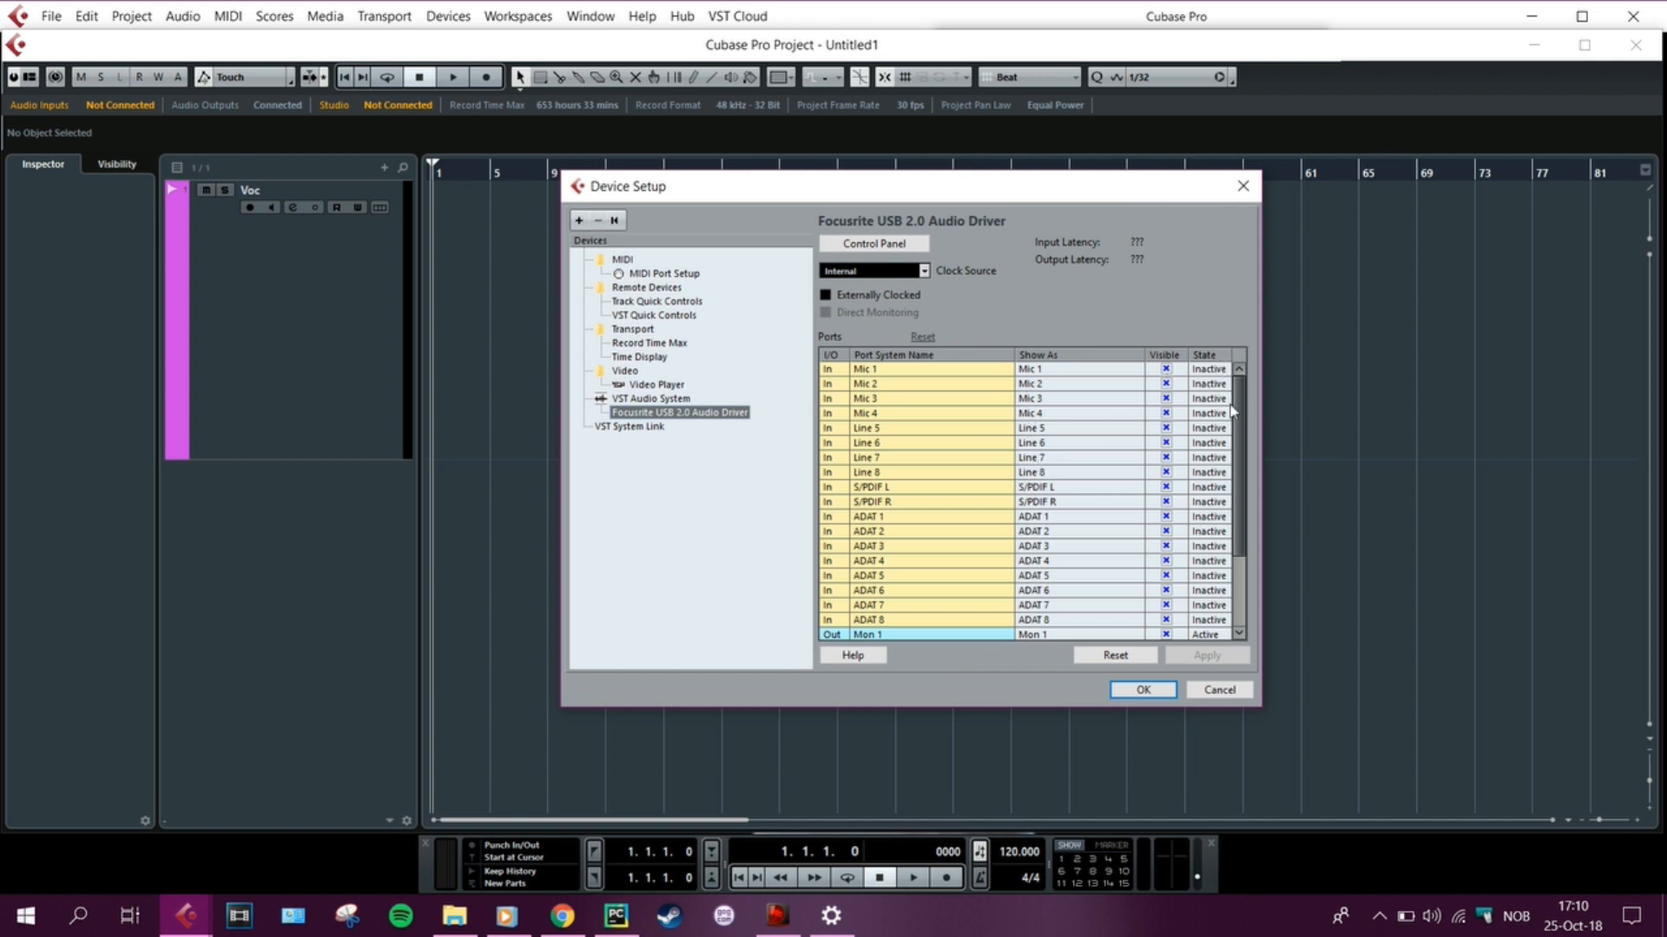
left_click_drag(1237, 411, 1231, 491)
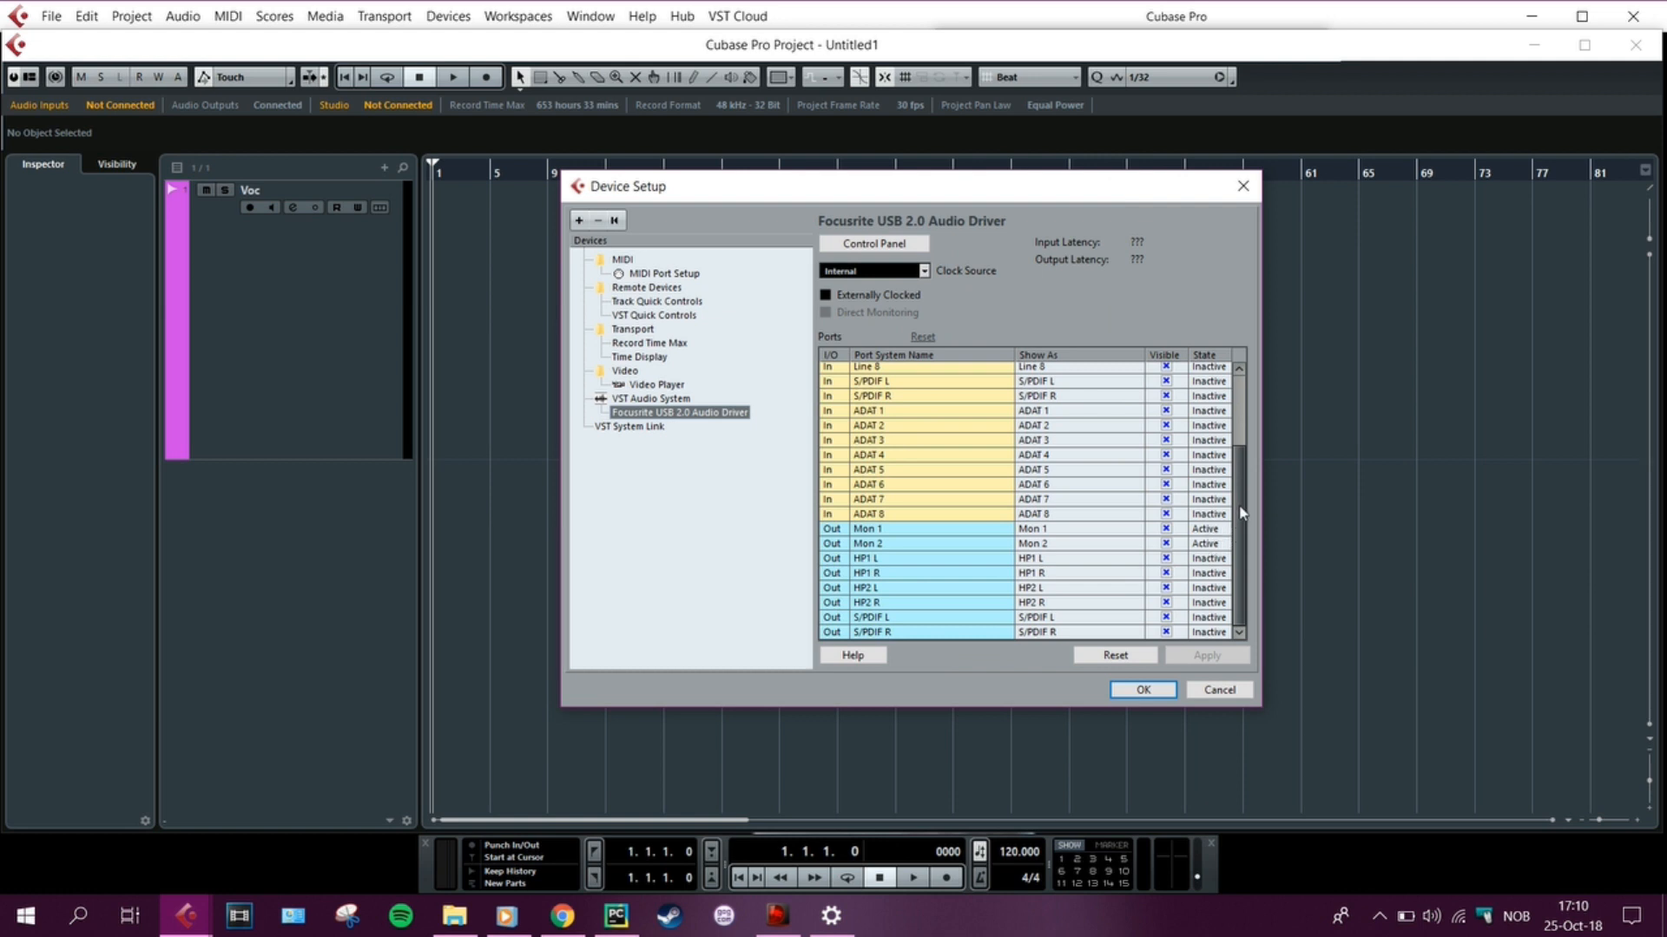
left_click_drag(1242, 513, 1244, 424)
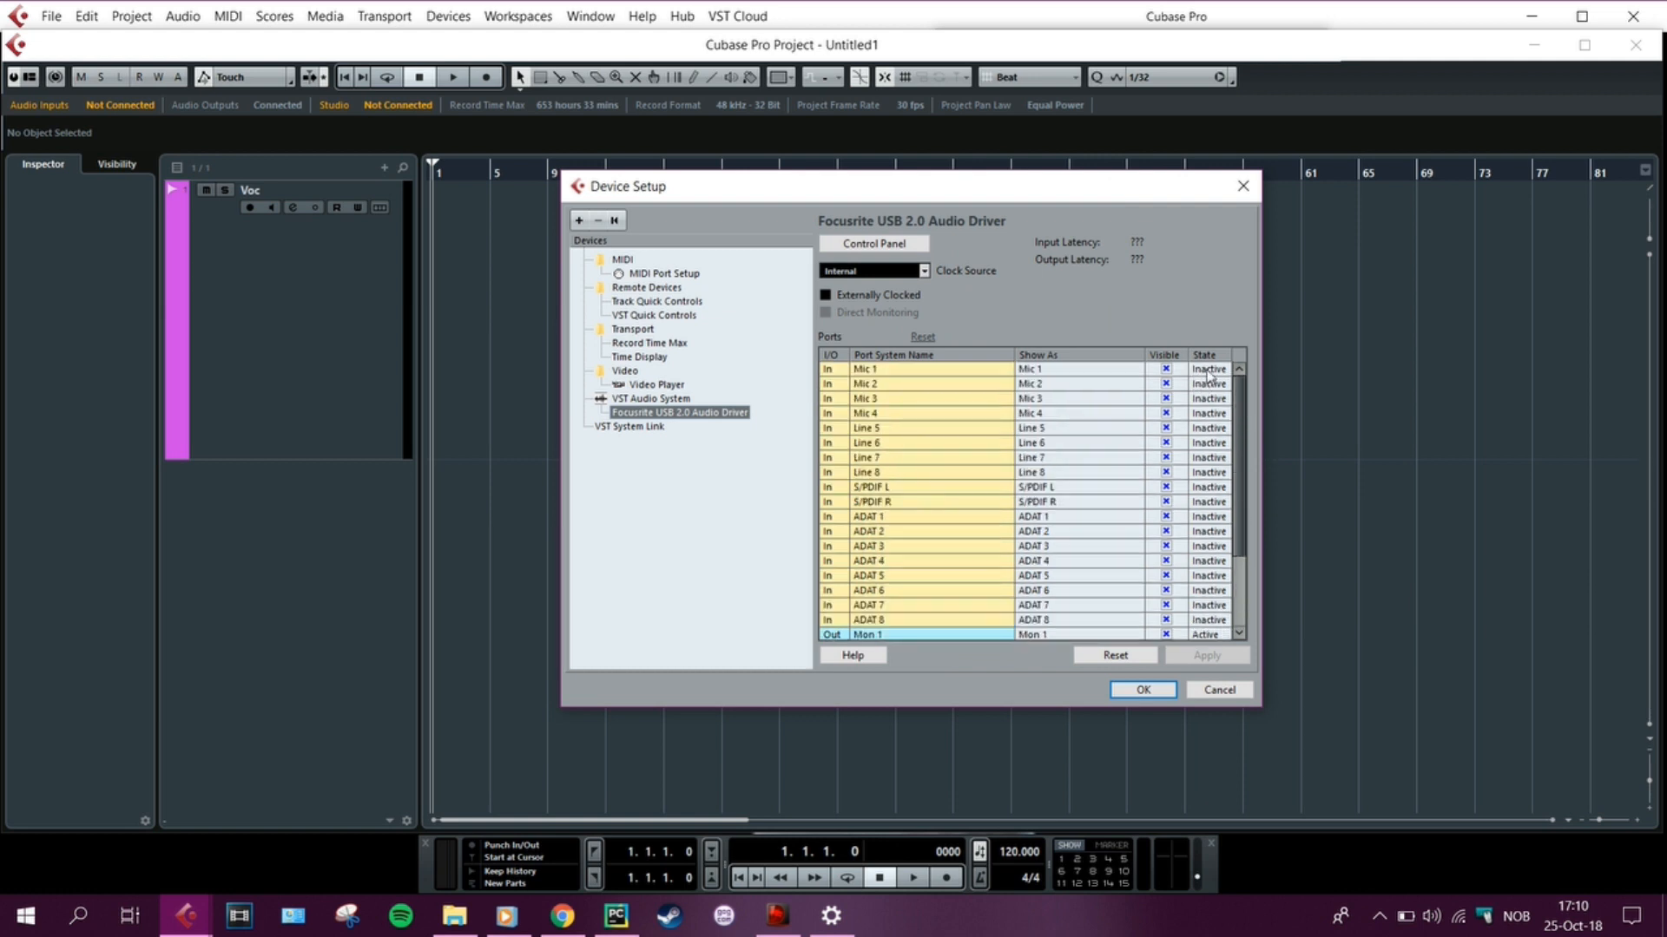
left_click(857, 246)
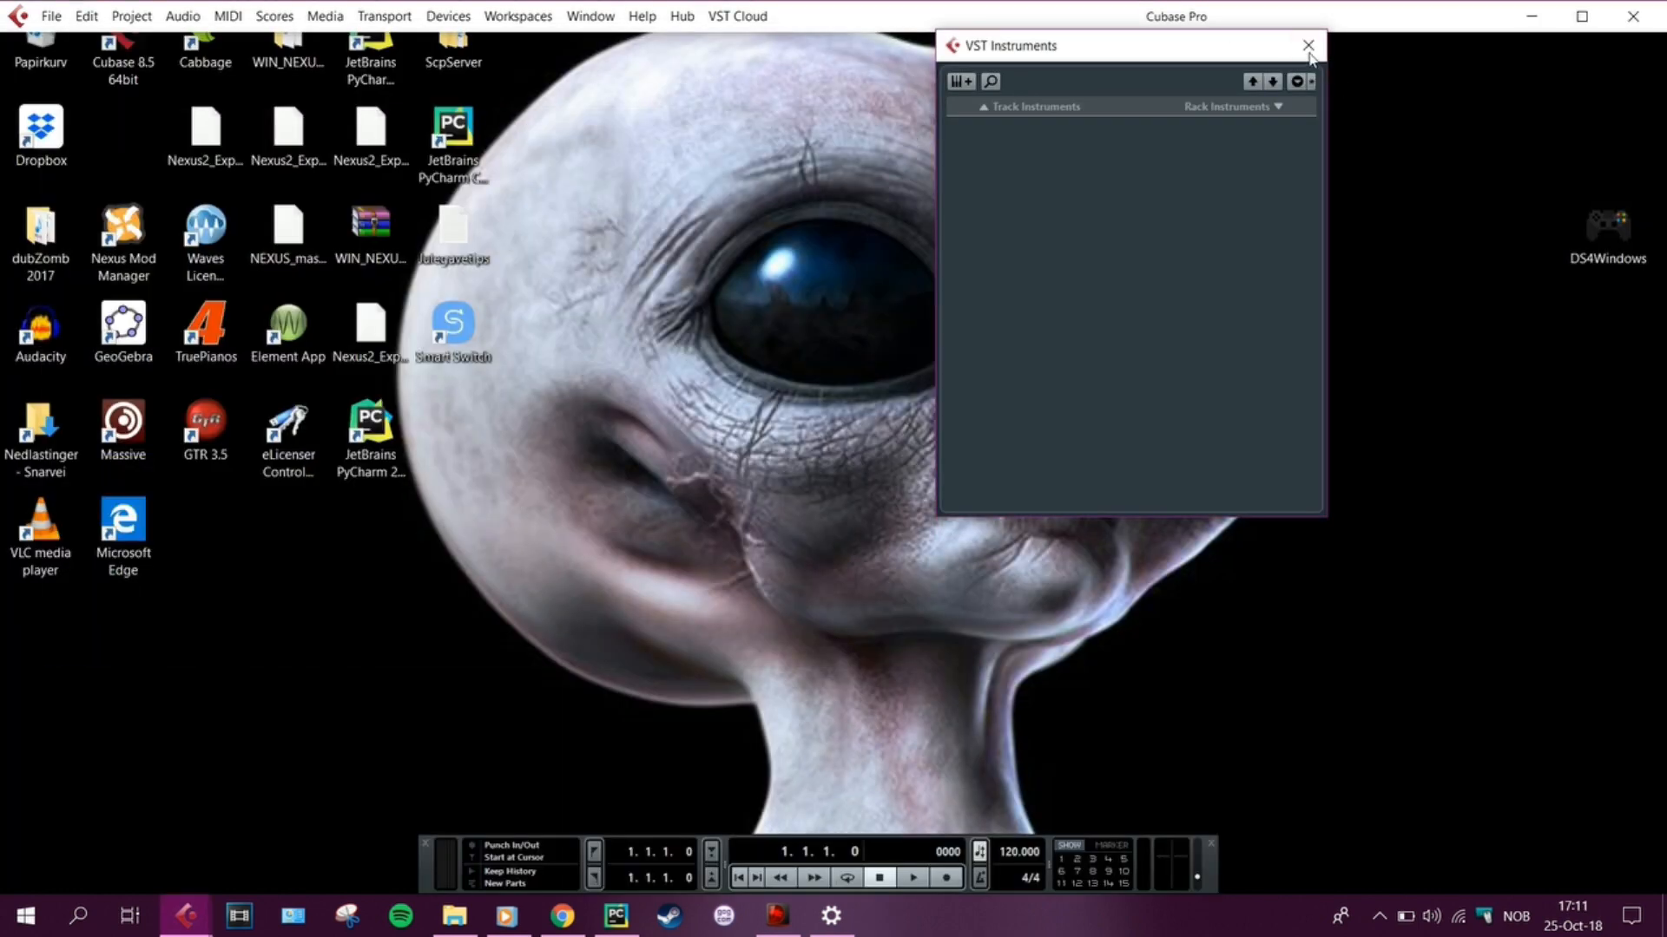
Close the VST Instruments window and bring the Untitled1 project window back to the front
left_click(1308, 47)
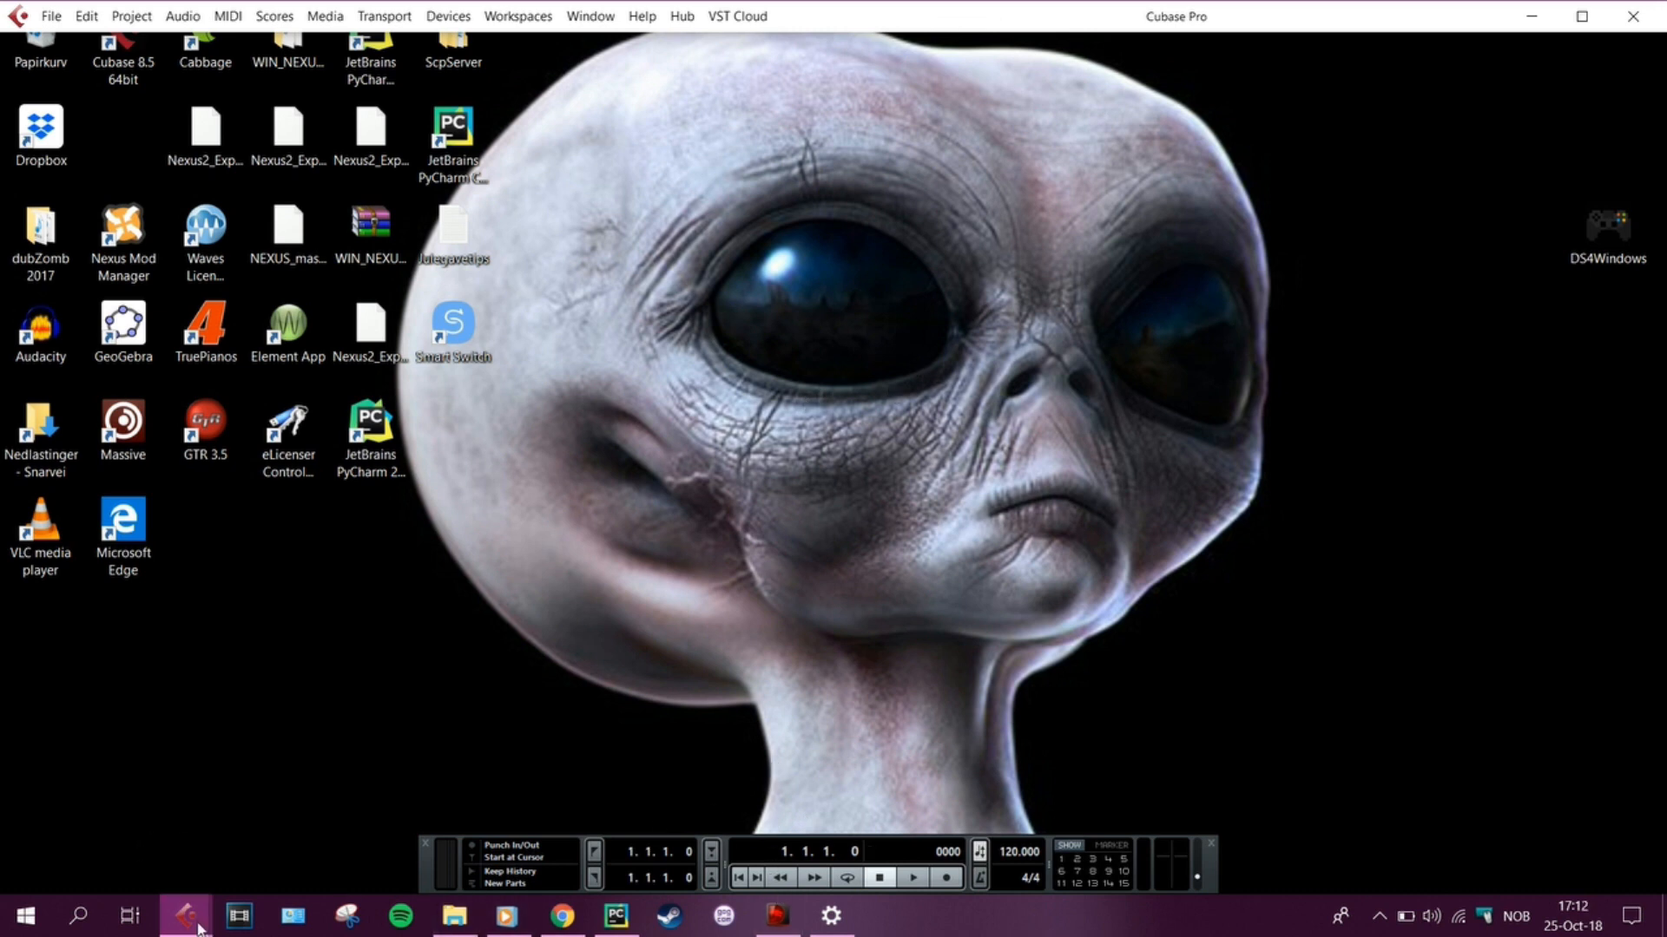
mouse_move(186, 916)
left_click(158, 795)
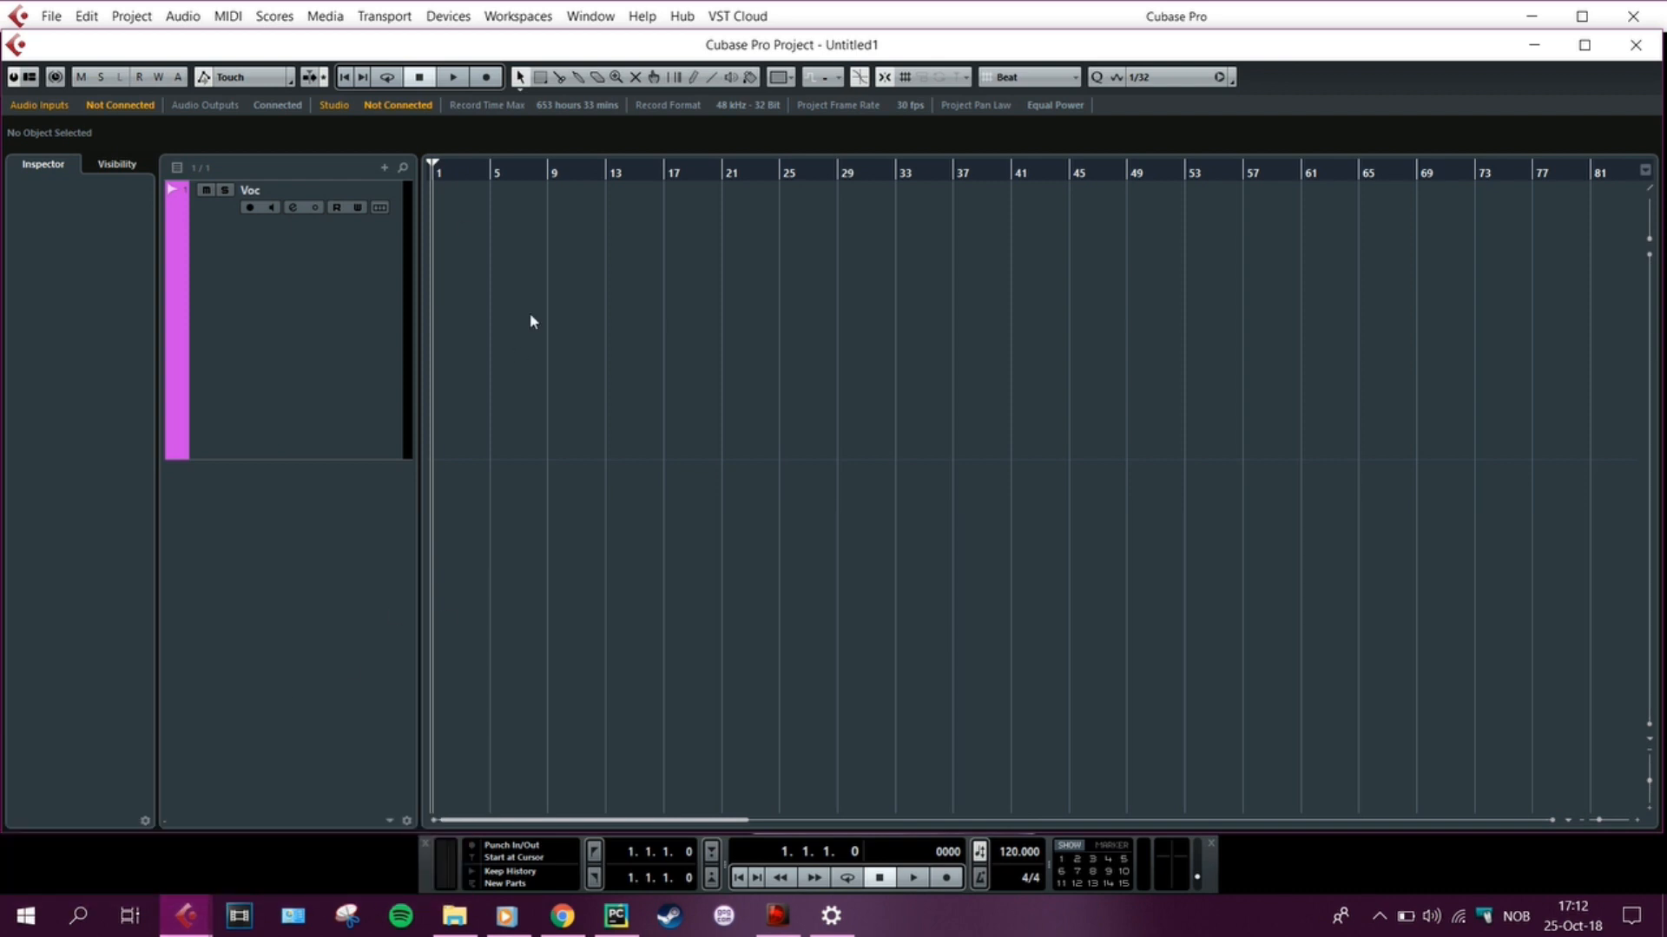
In VST Connections, assign Focusrite USB 2.0 Audio Driver as the audio device of the Stereo In bus
left_click(462, 17)
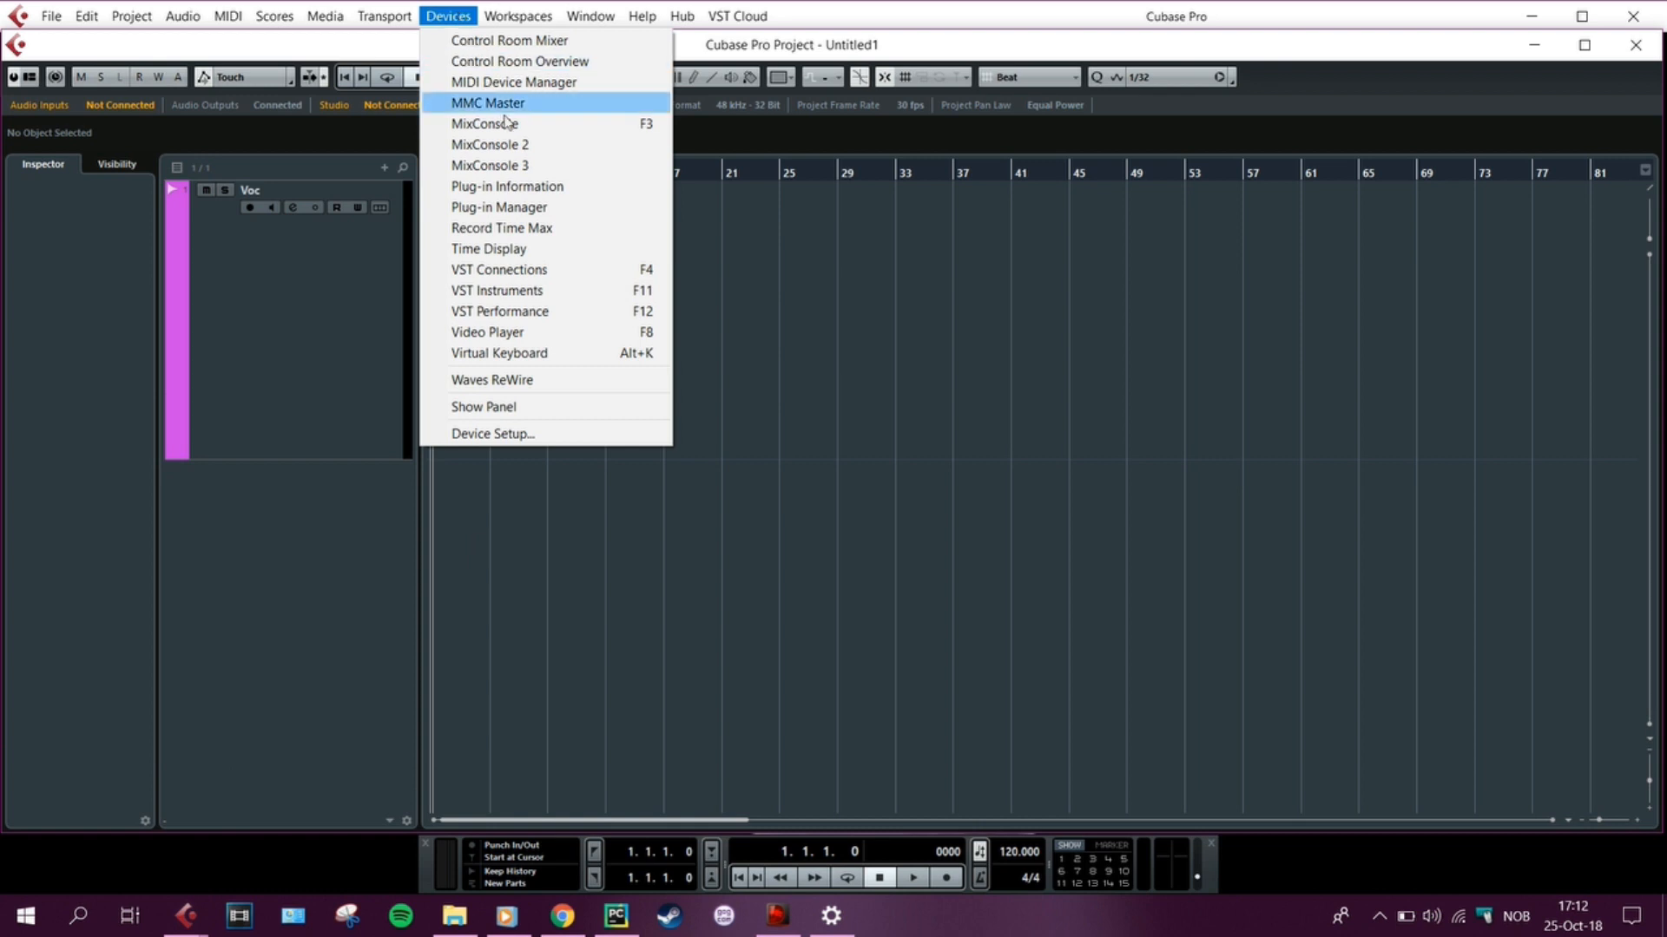
left_click(498, 272)
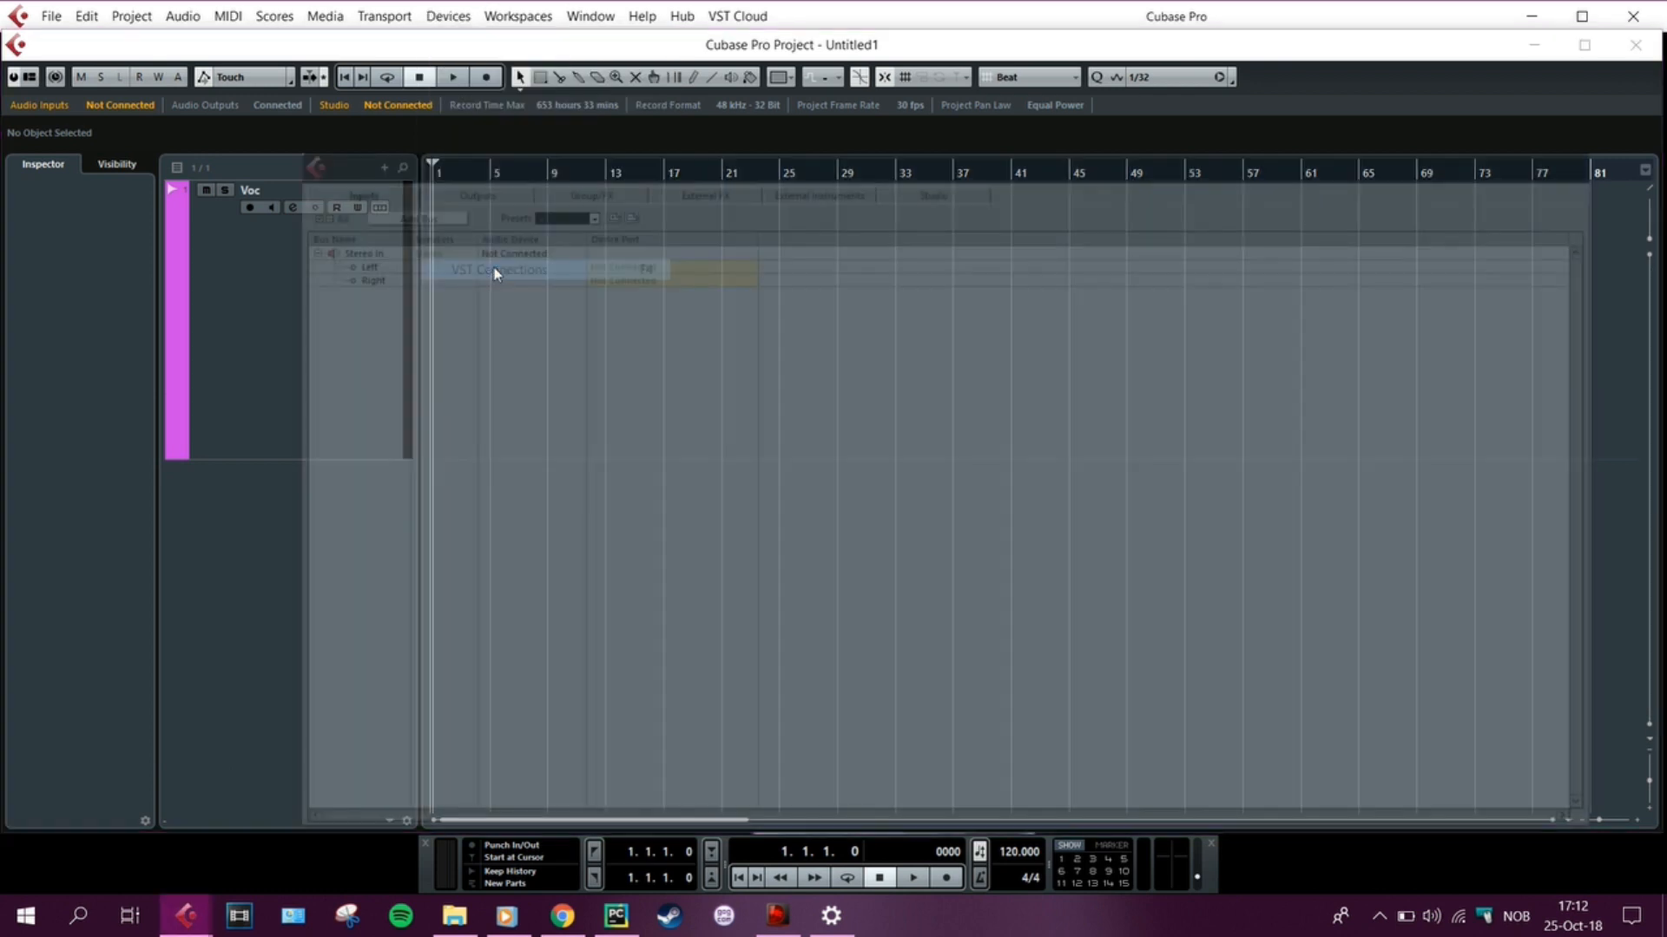
left_click_drag(566, 159, 563, 109)
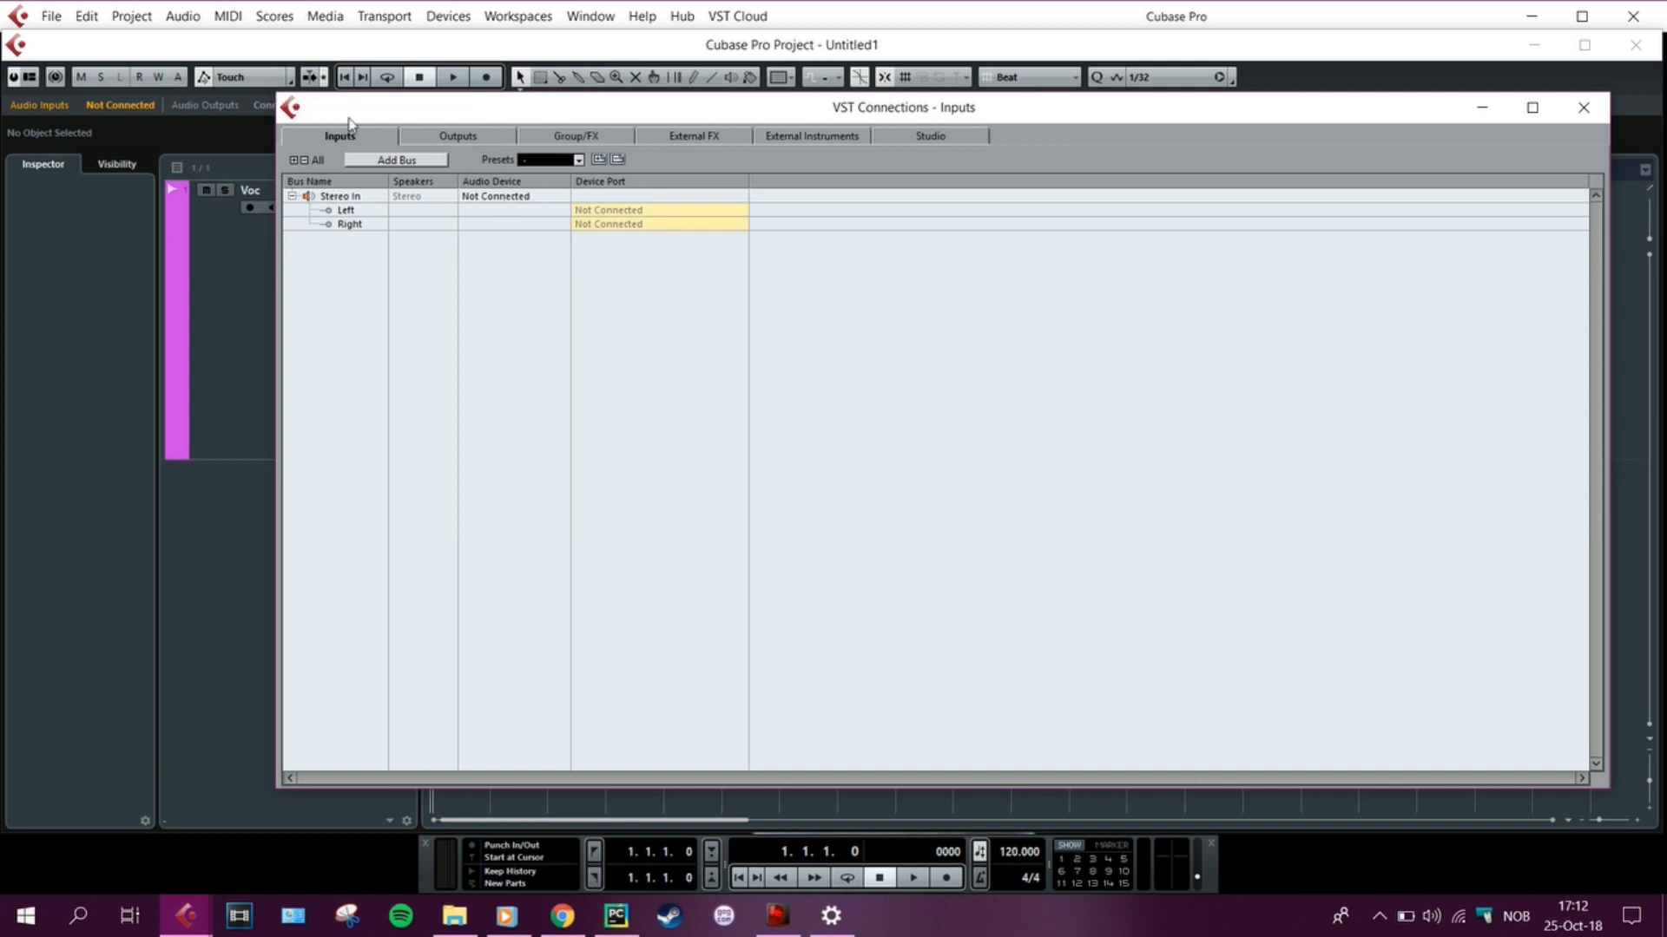
left_click(445, 137)
left_click(597, 139)
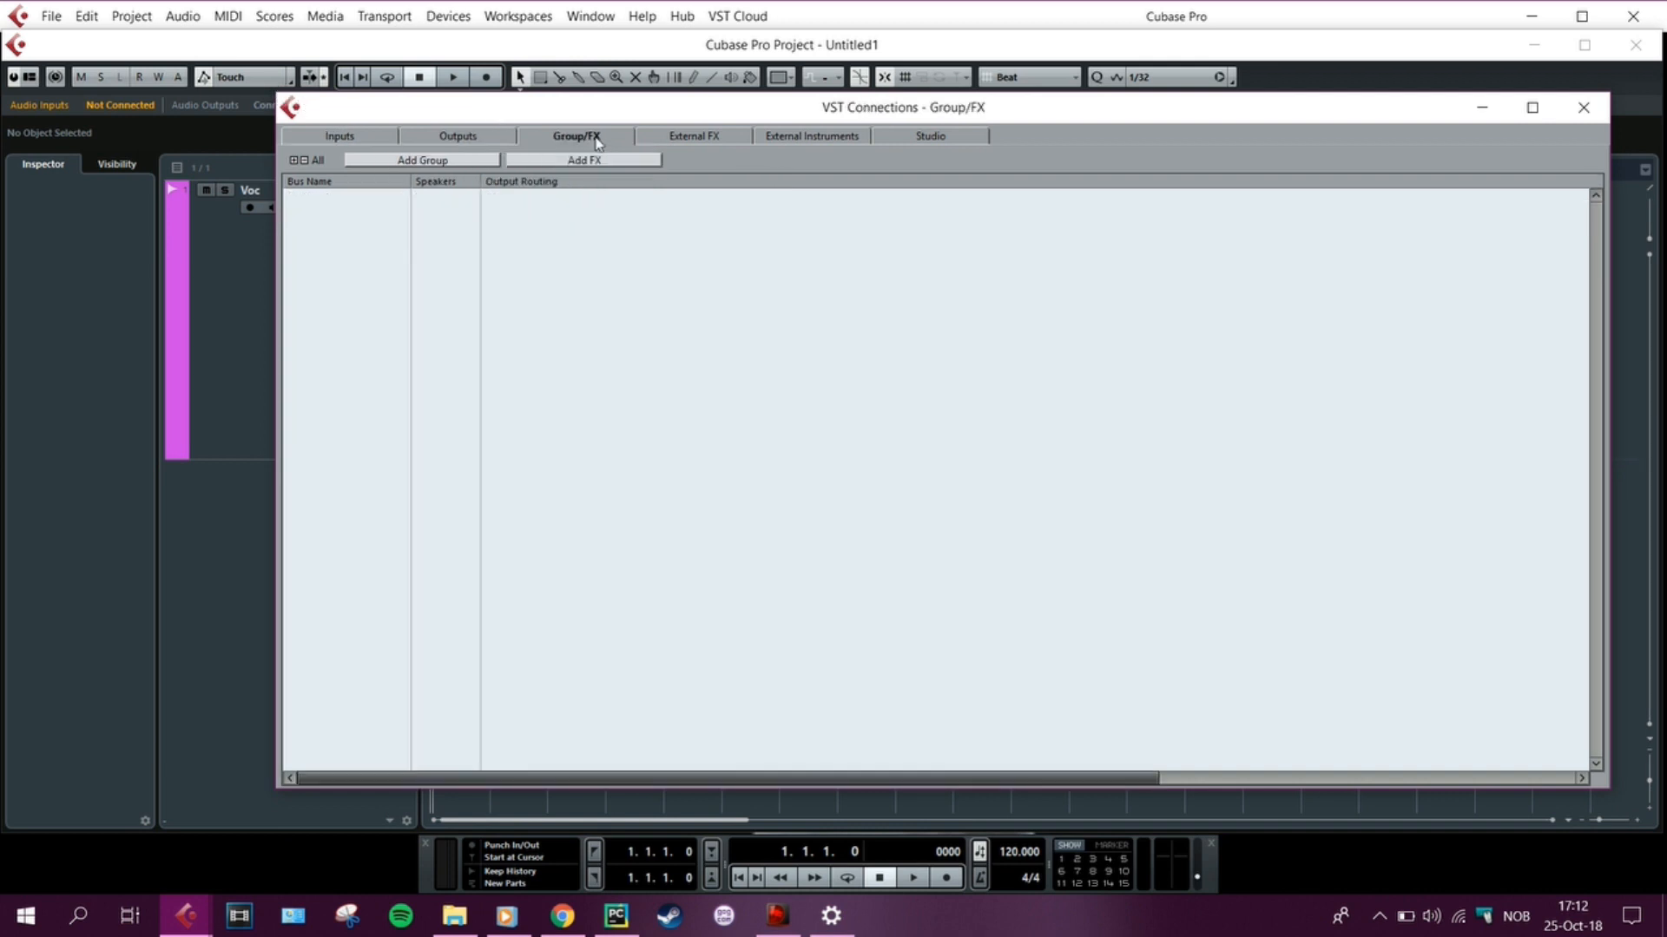
left_click(447, 139)
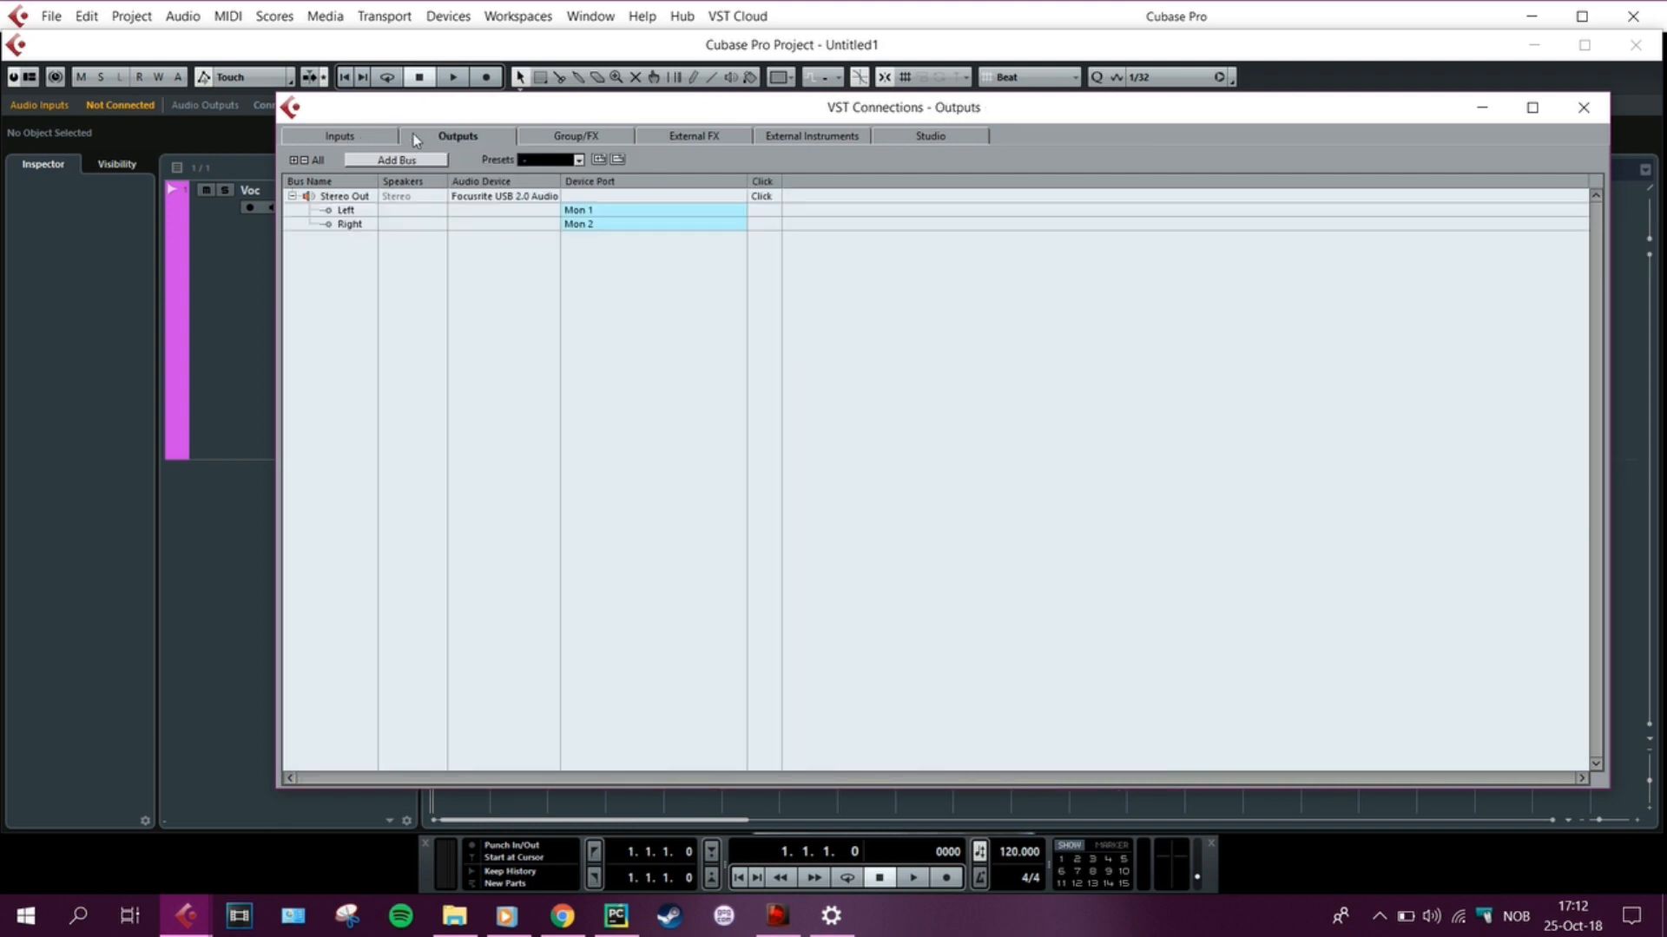
left_click(346, 142)
left_click(441, 141)
left_click(340, 139)
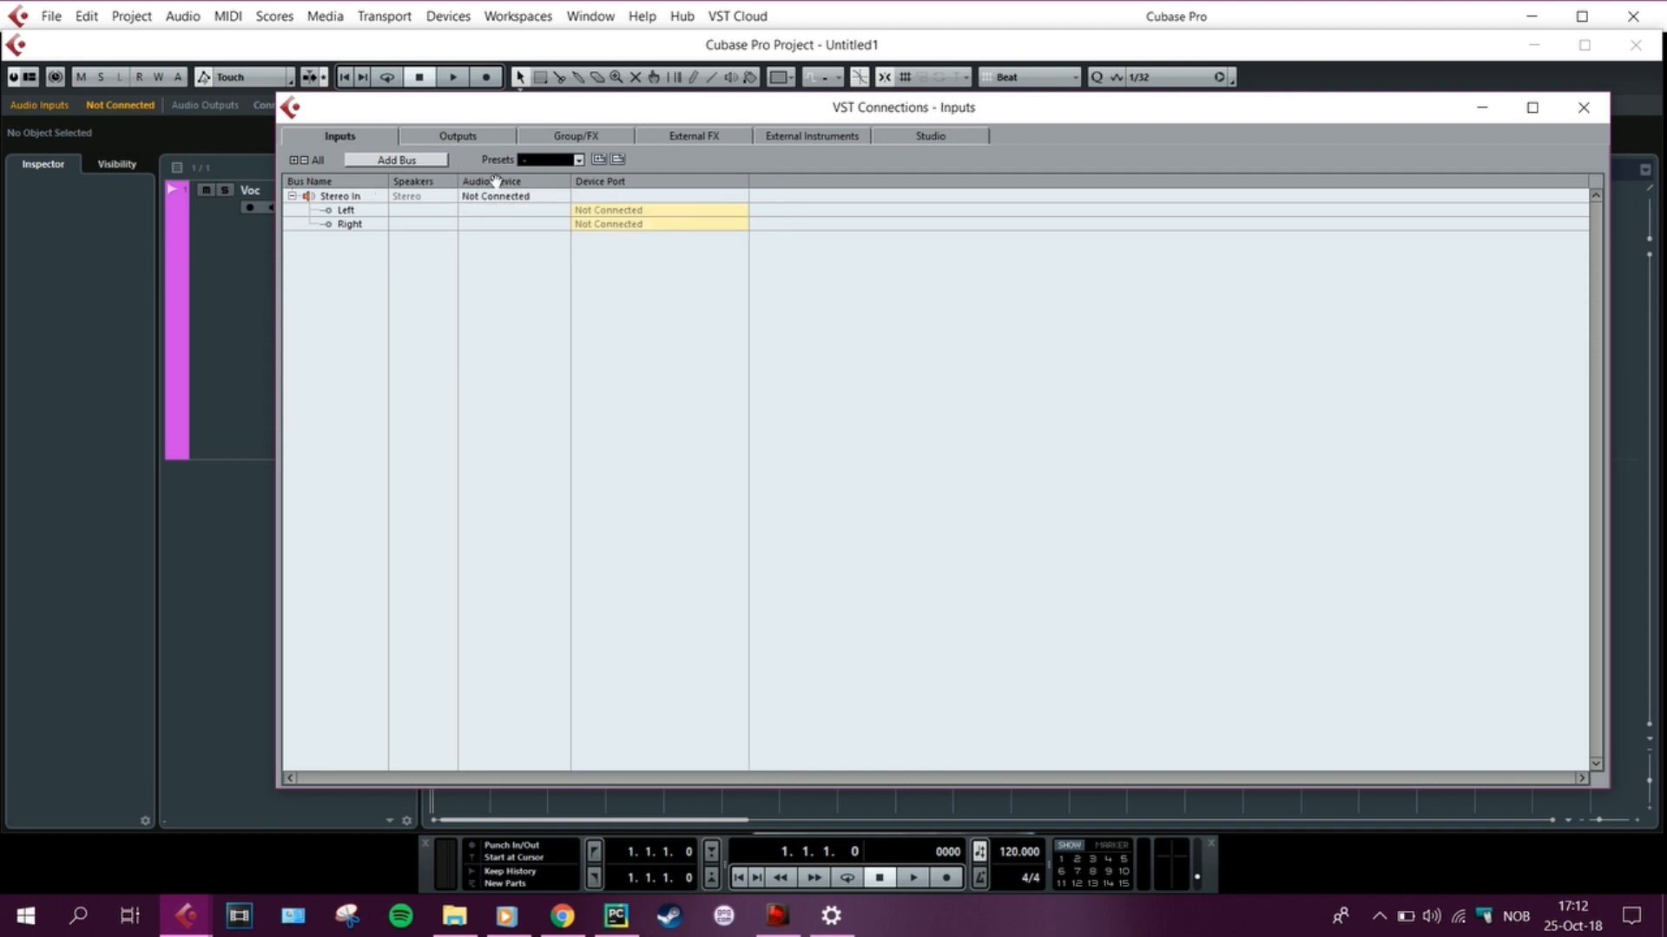
left_click(504, 199)
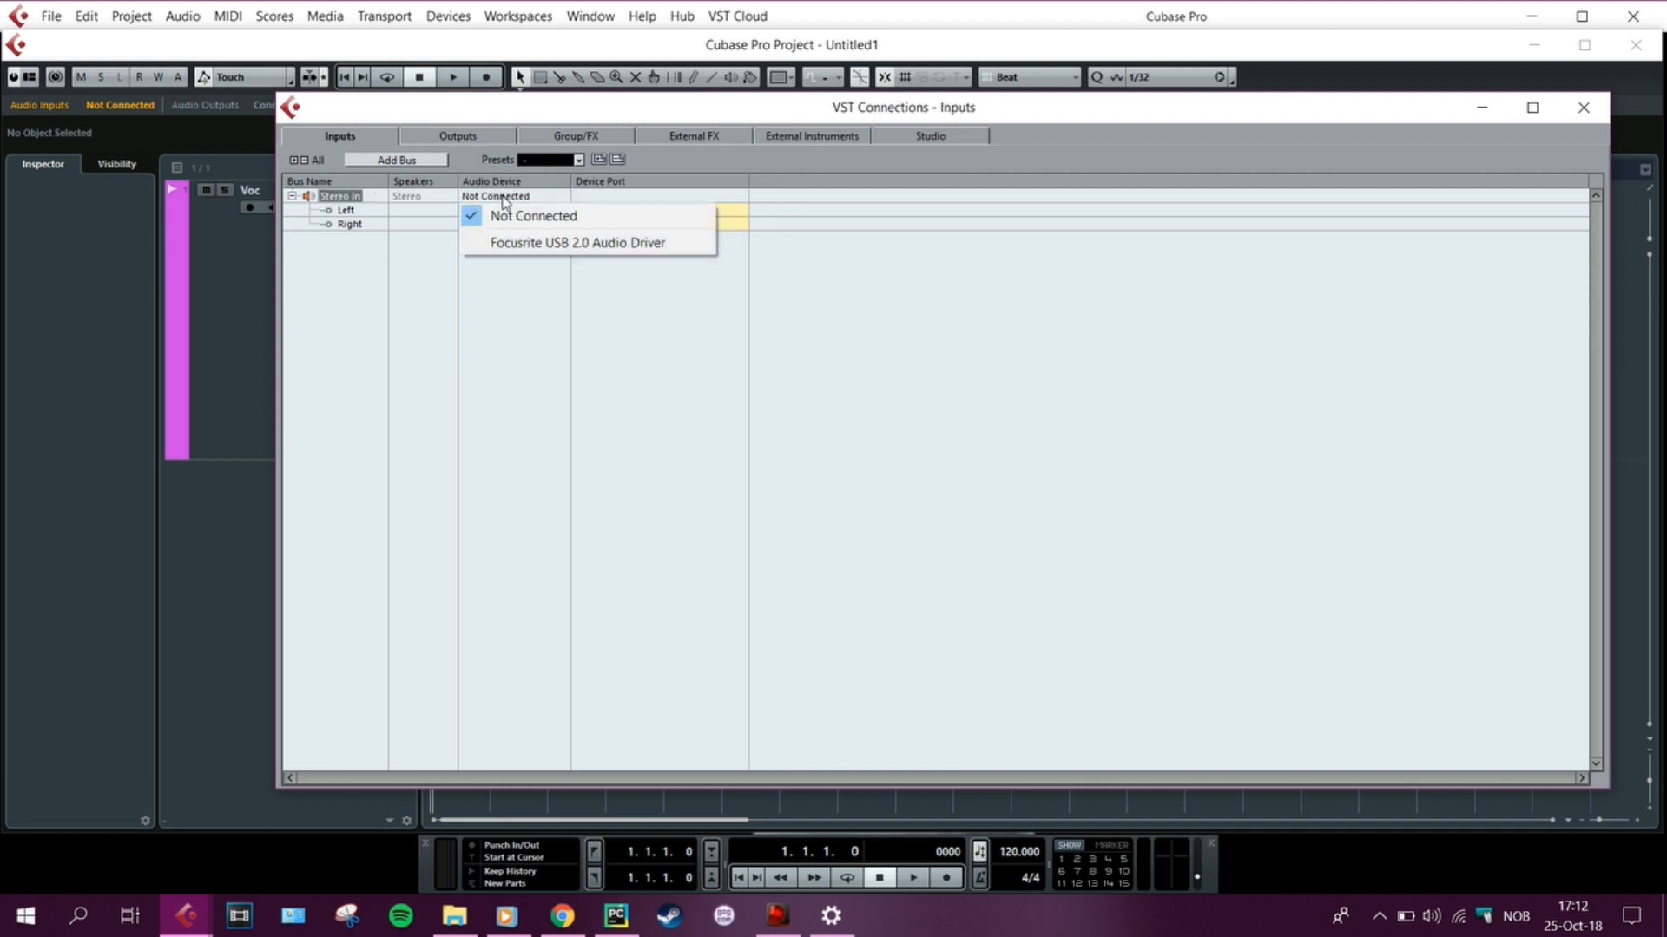
left_click(501, 244)
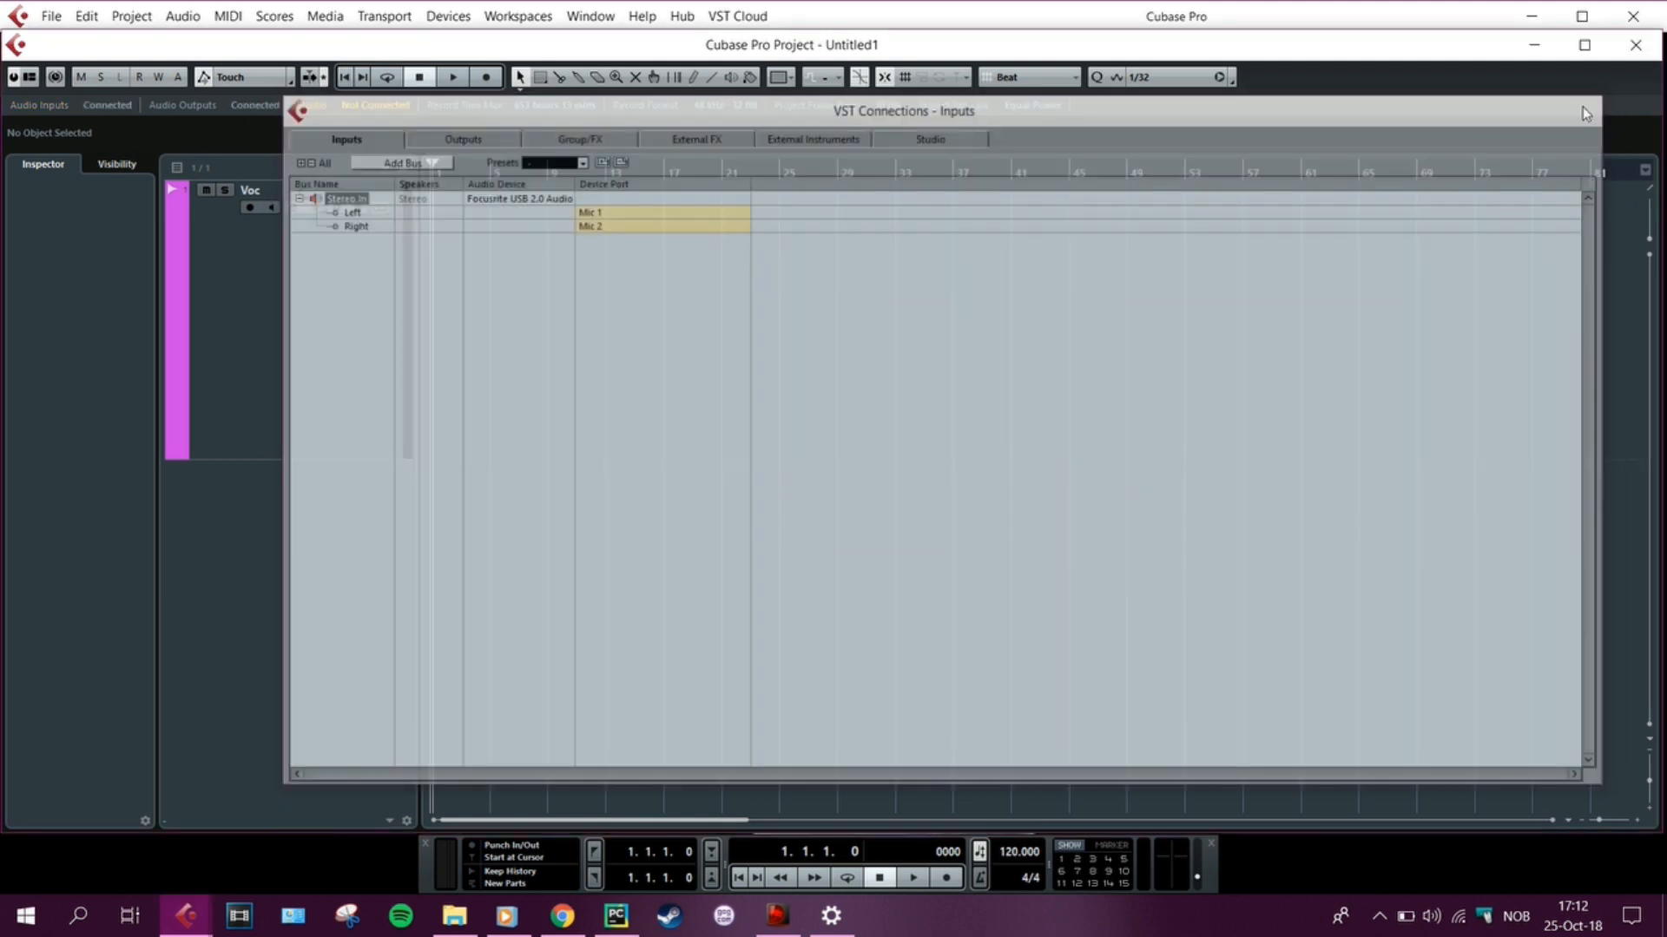
left_click(1582, 107)
Check the Focusrite driver's port states in Device Setup and its mixer in Scarlett MixControl
left_click(448, 16)
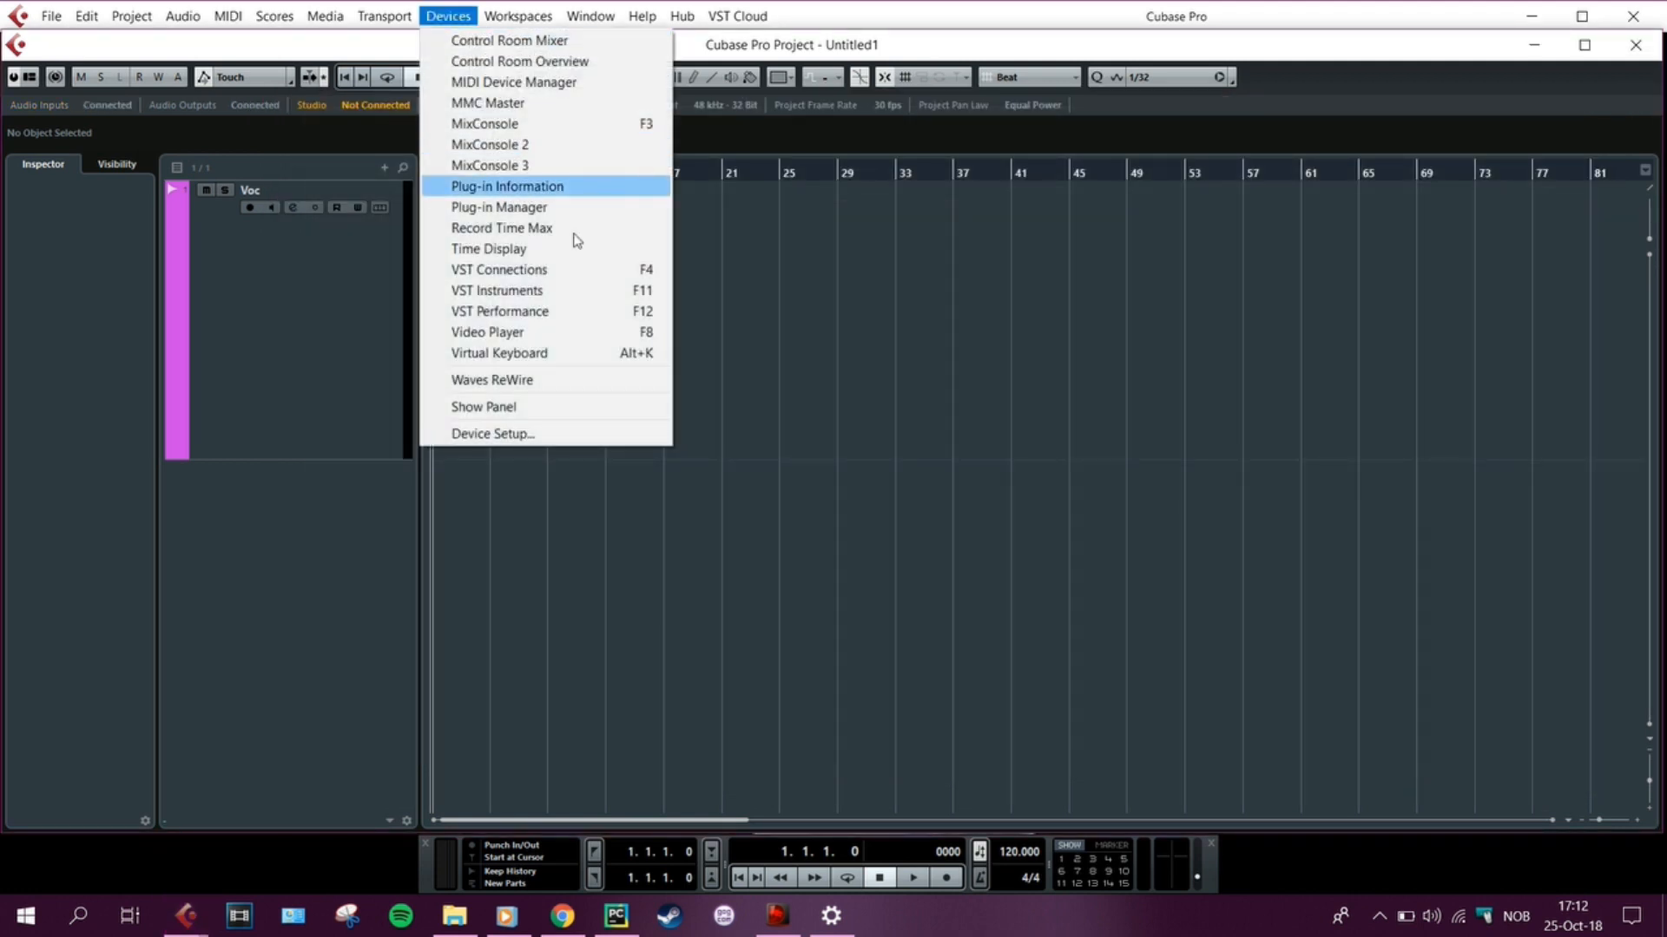
left_click(539, 434)
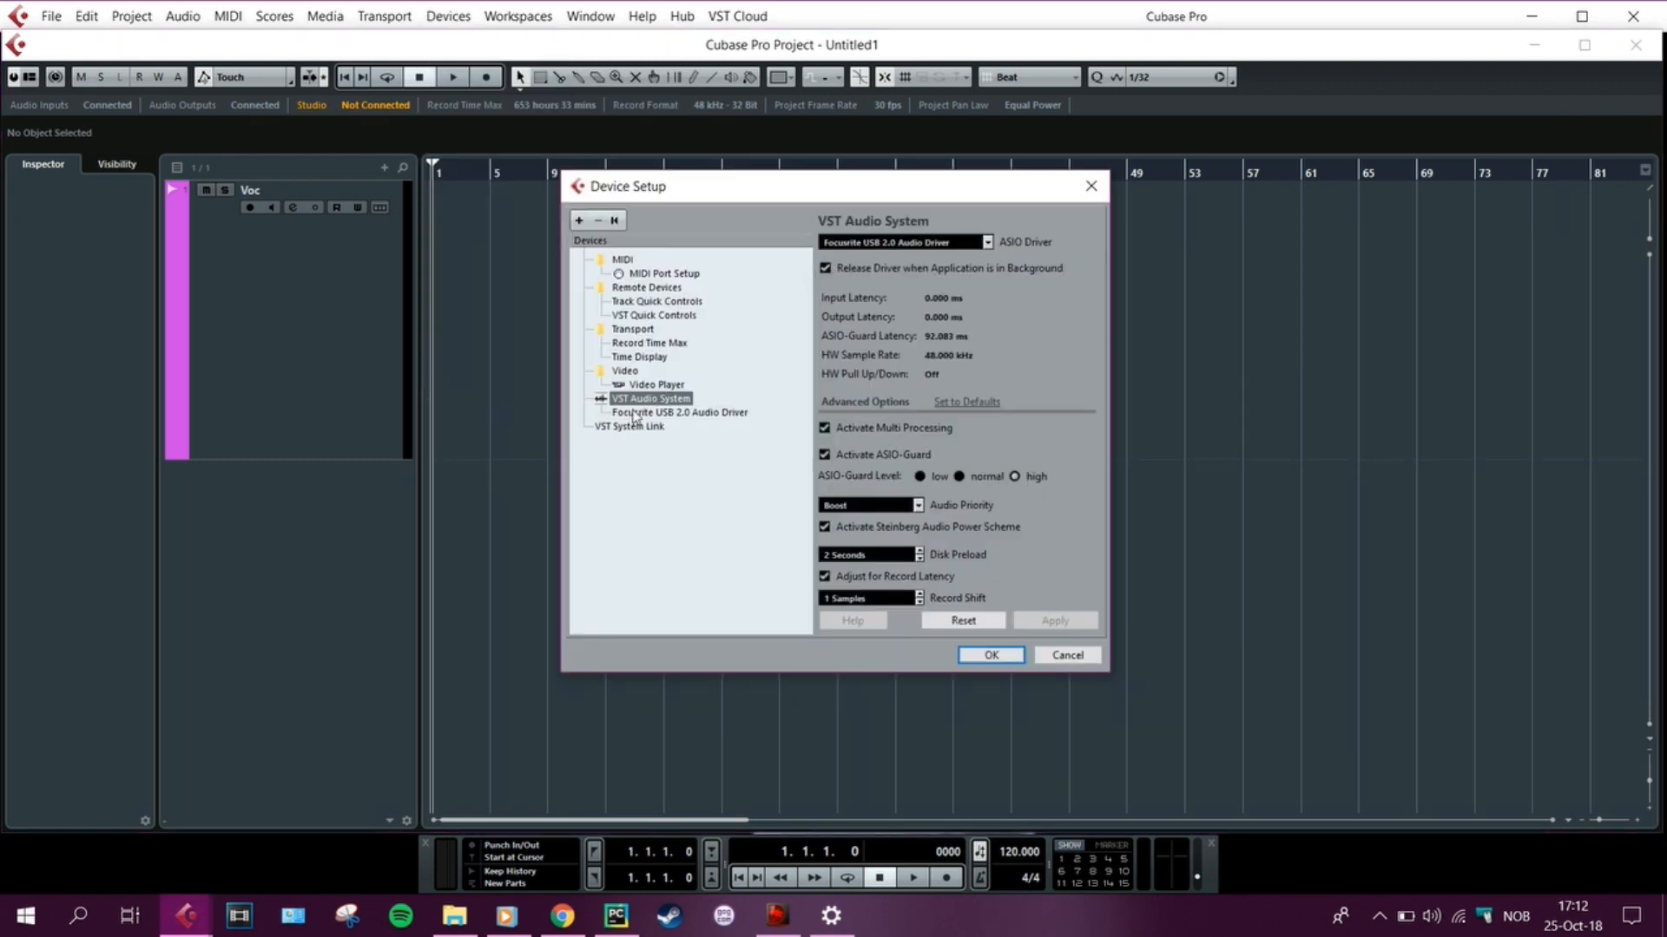
left_click(634, 413)
left_click(887, 244)
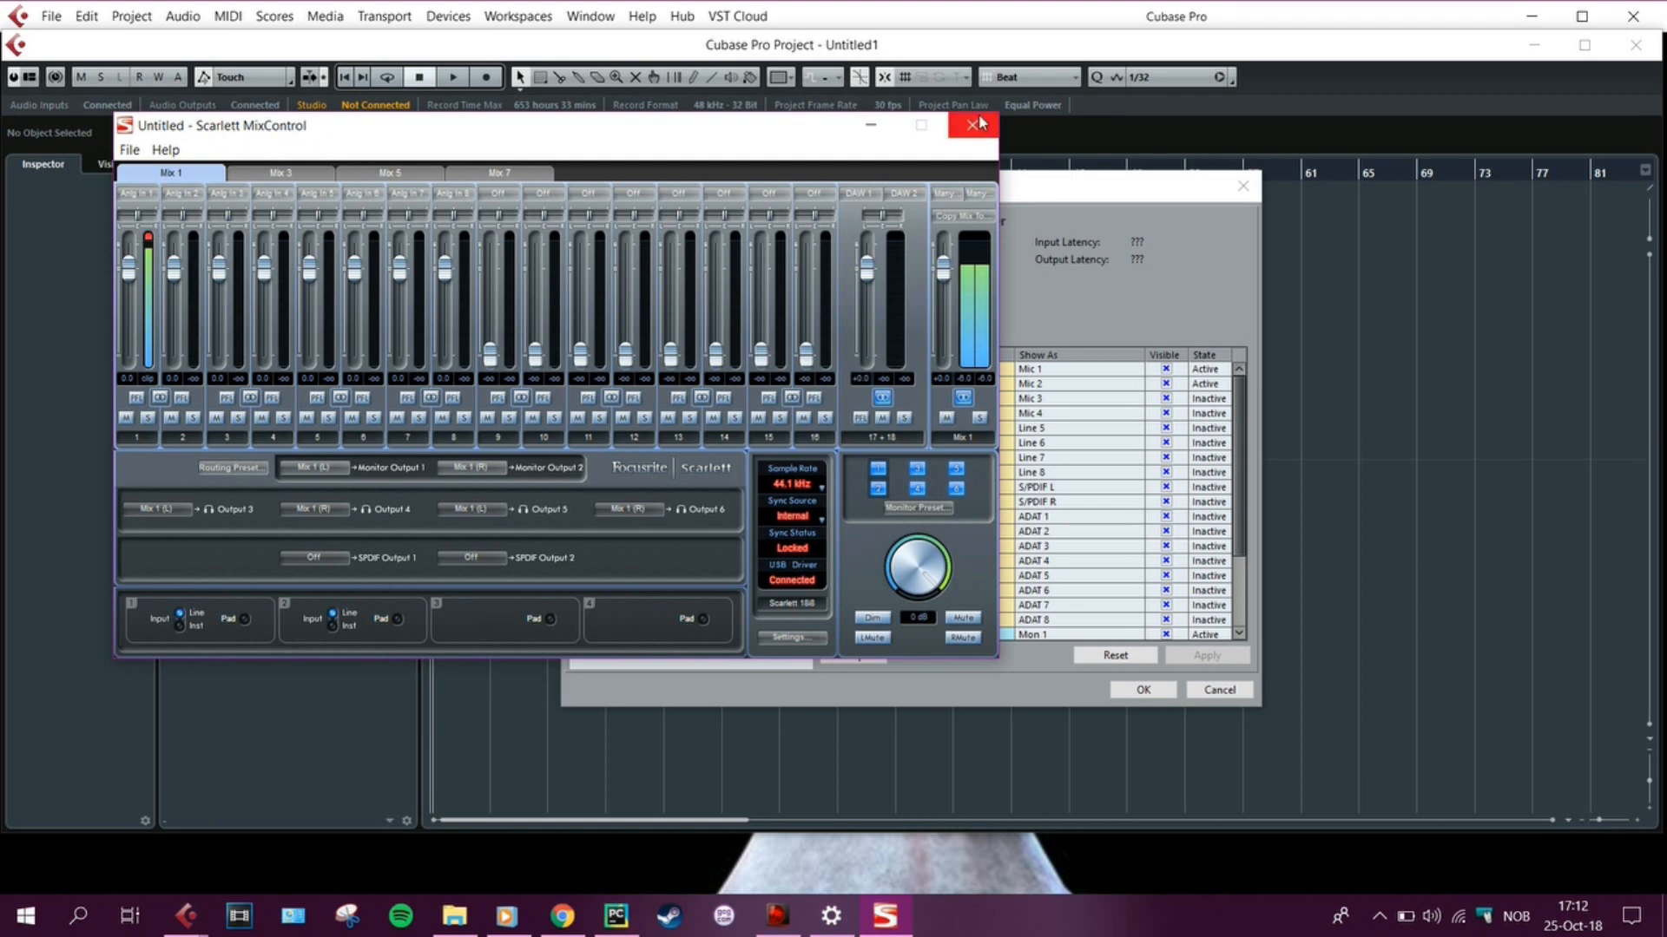
left_click(967, 127)
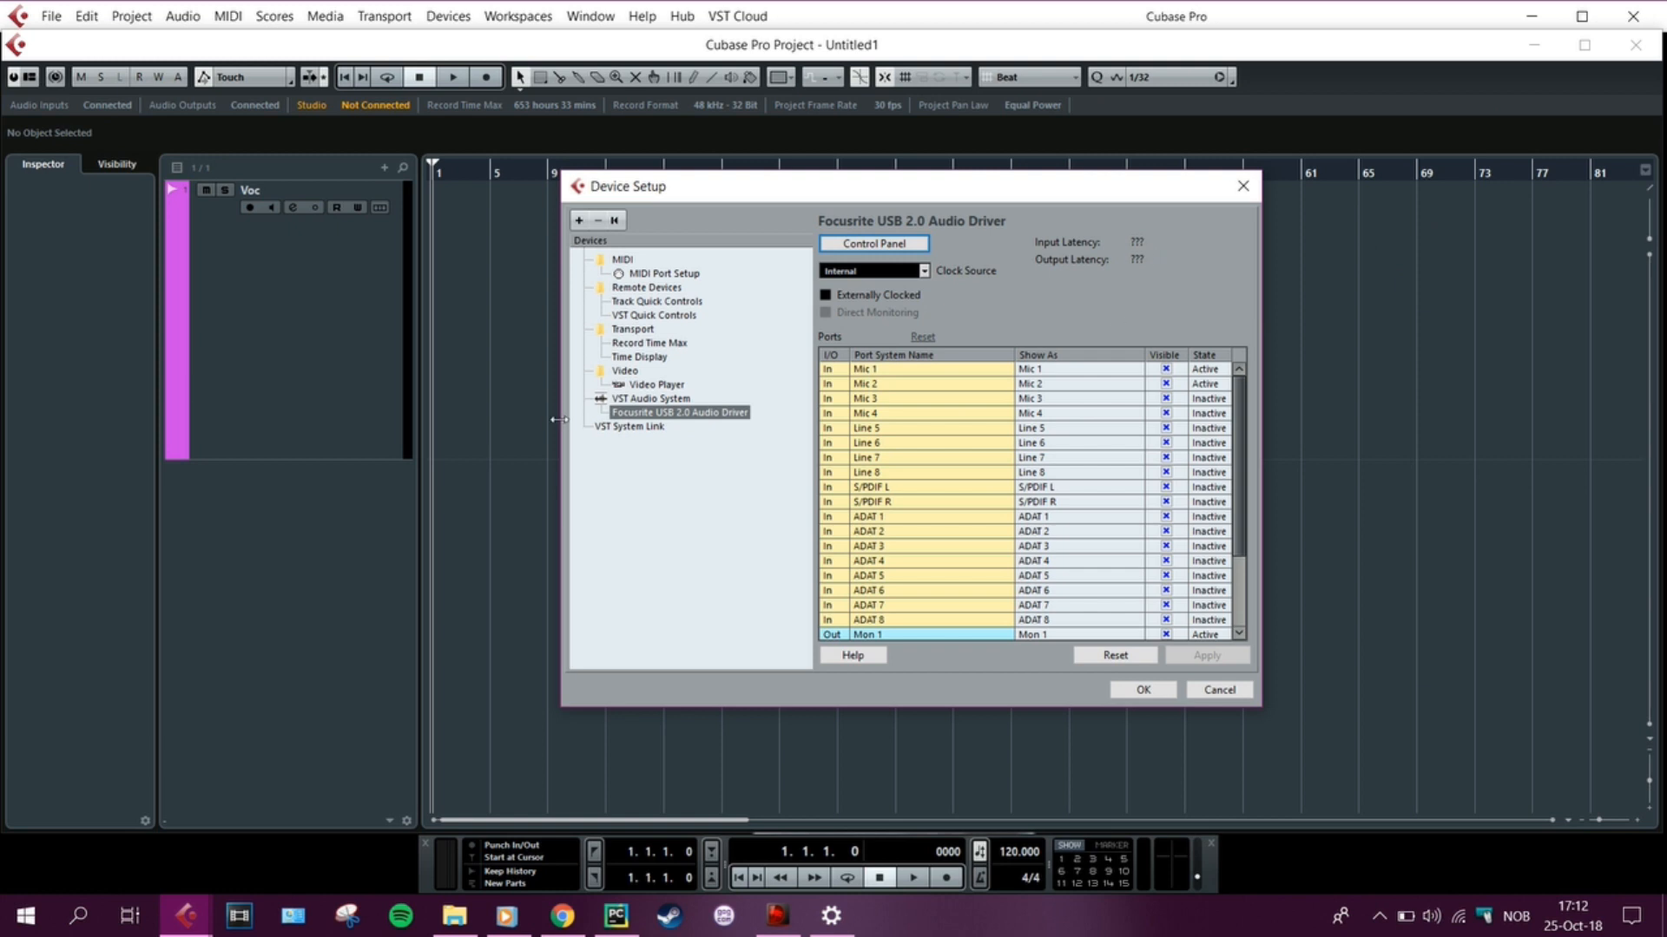
left_click(1137, 688)
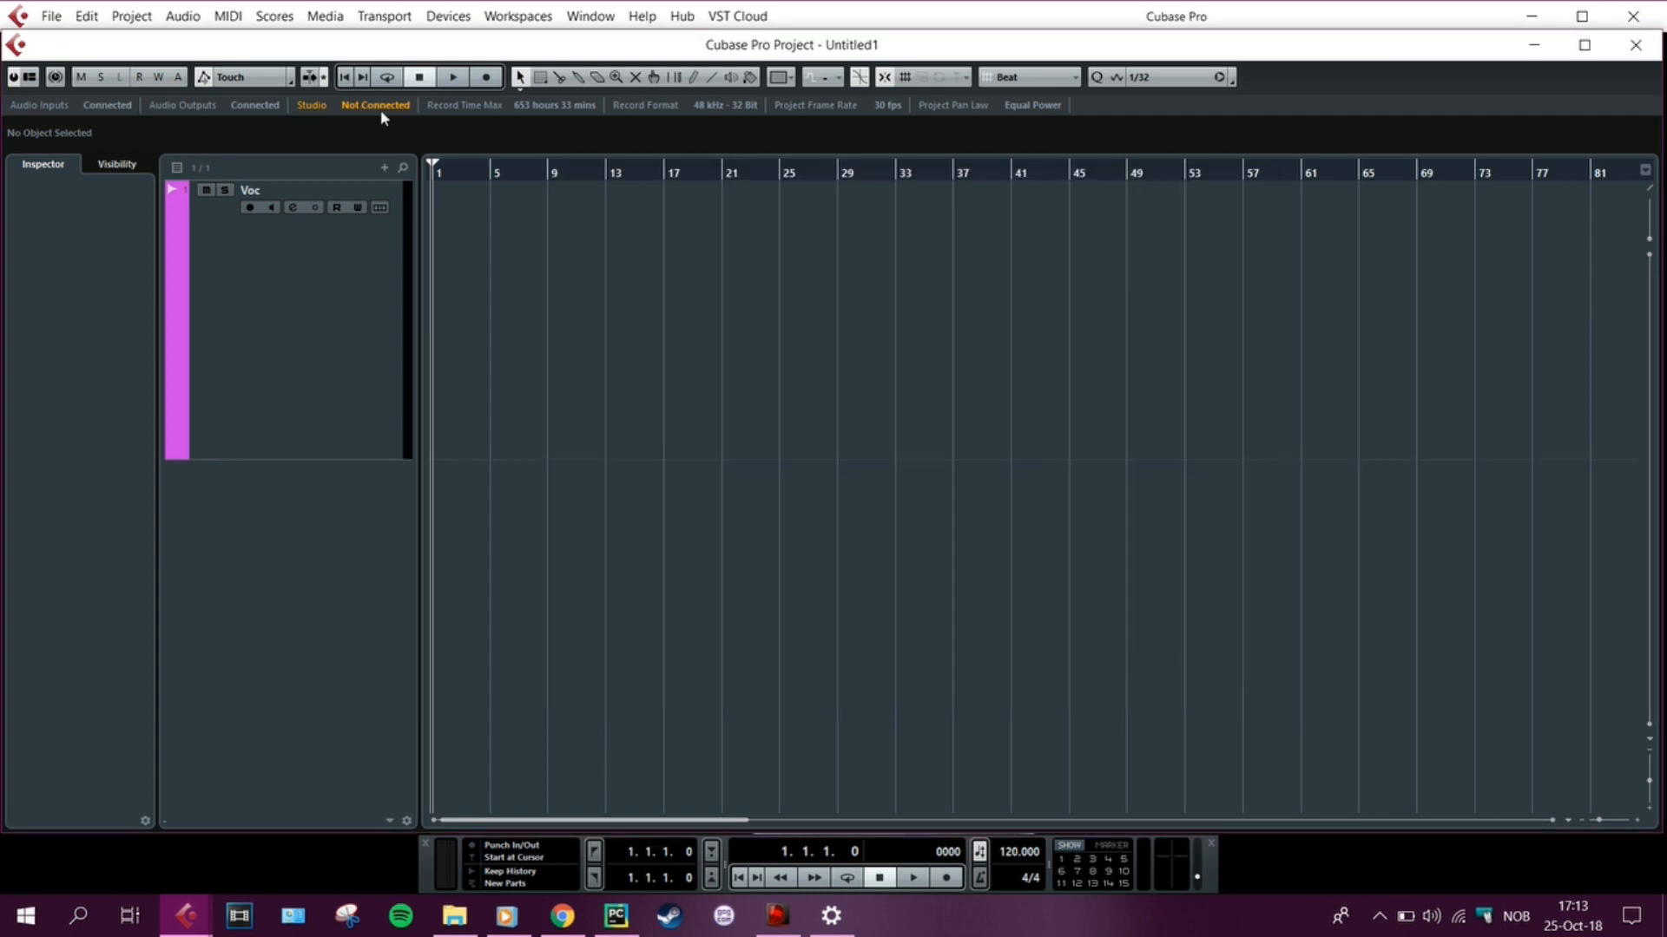
Reduce the Voc track's height and open its channel settings, placing that window over the event display
left_click(307, 300)
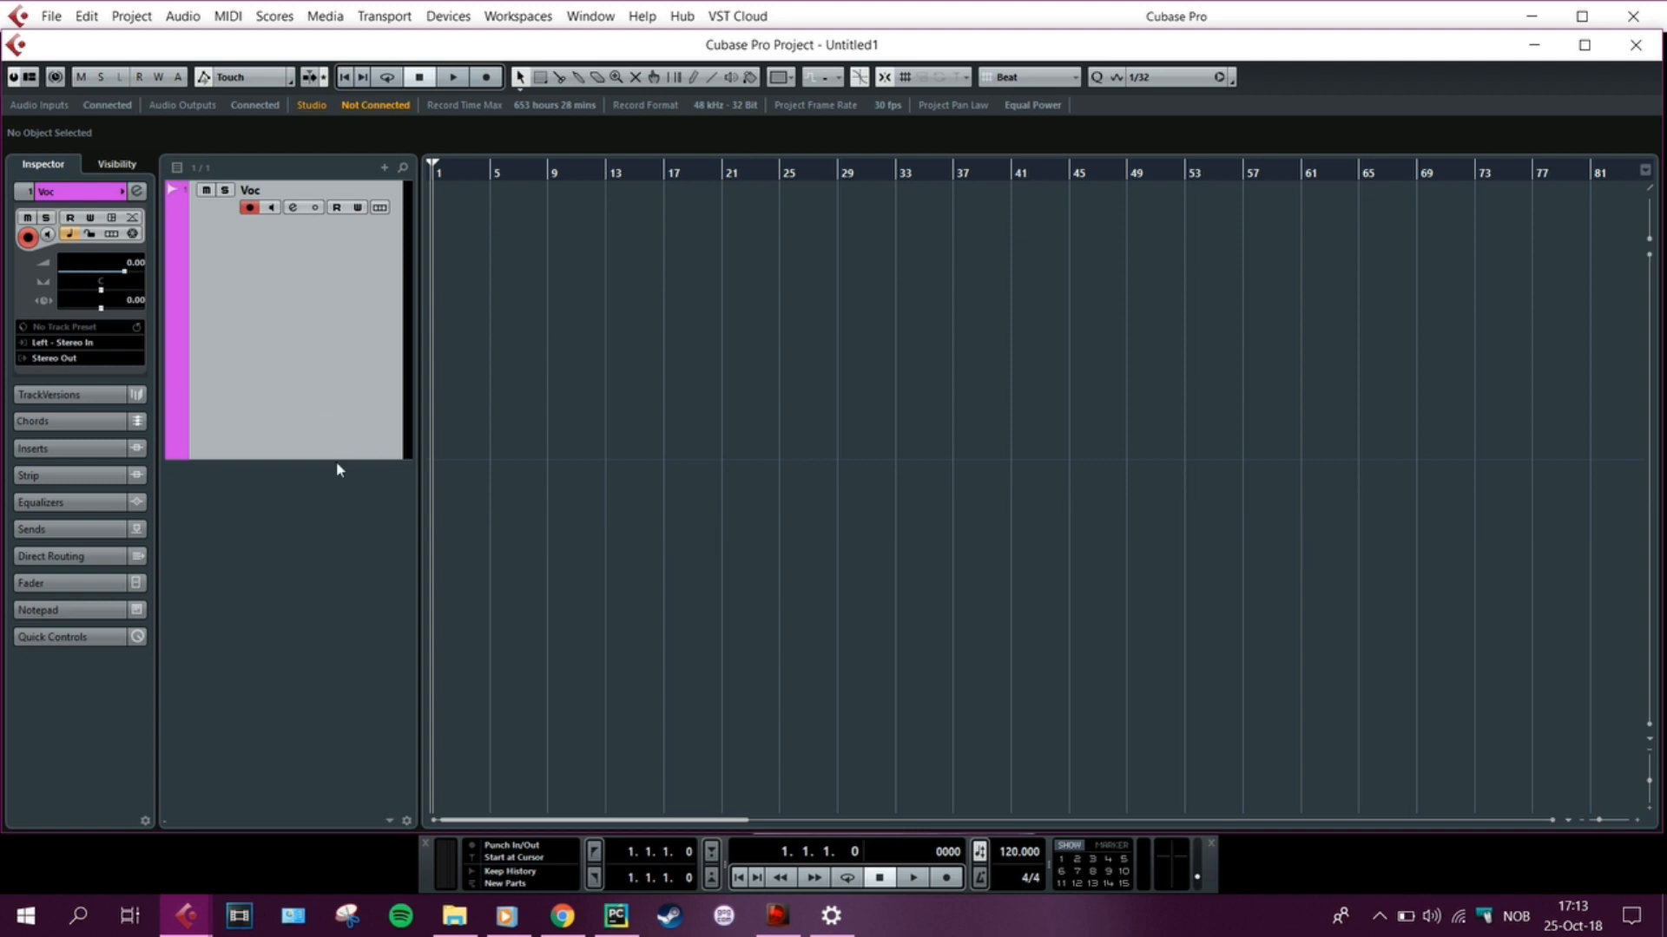
left_click_drag(318, 459, 305, 292)
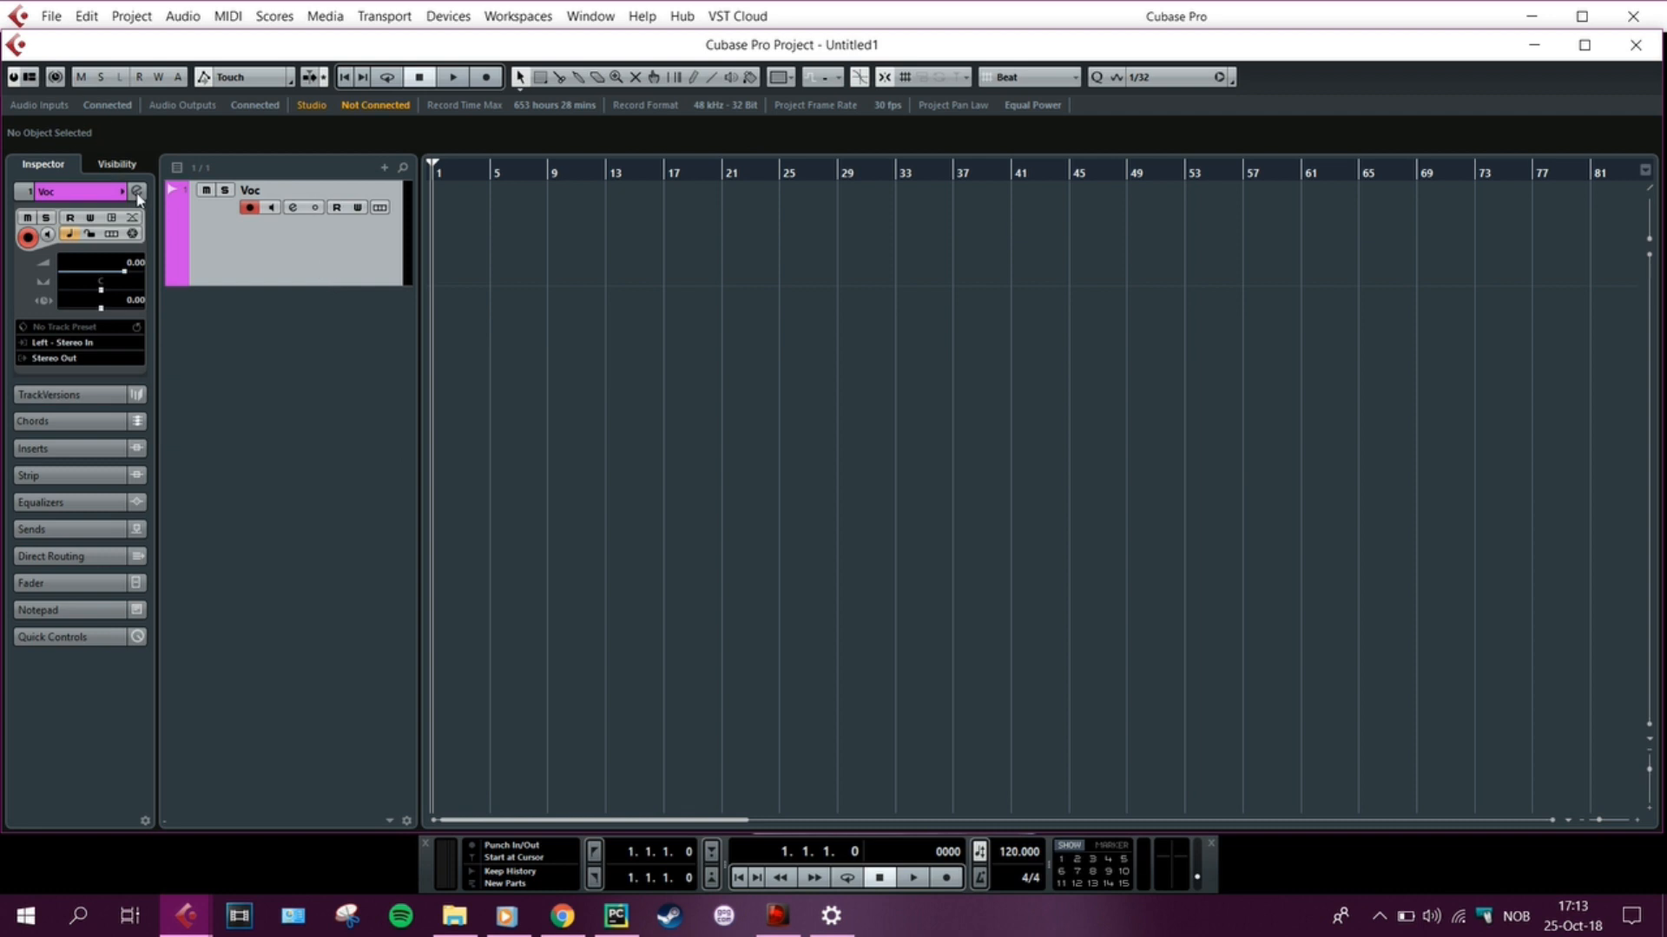
left_click(136, 190)
left_click_drag(137, 138, 486, 199)
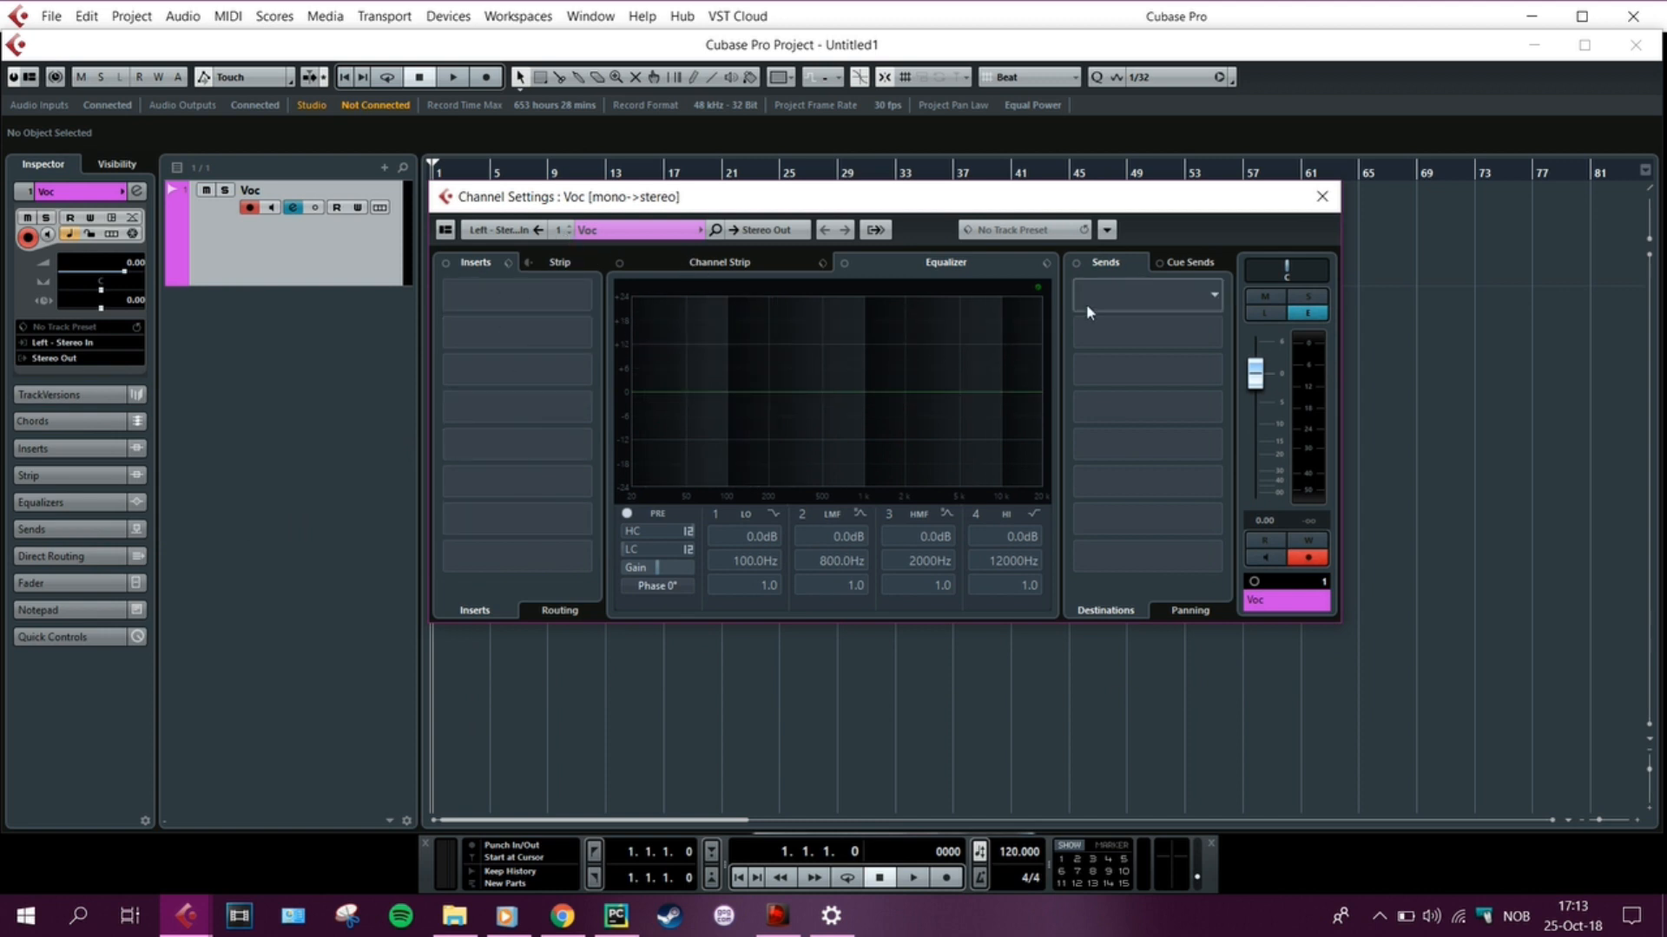
Look through the Channel Strip, Equalizer, Cue Sends and Sends sections of the Voc channel
left_click(727, 262)
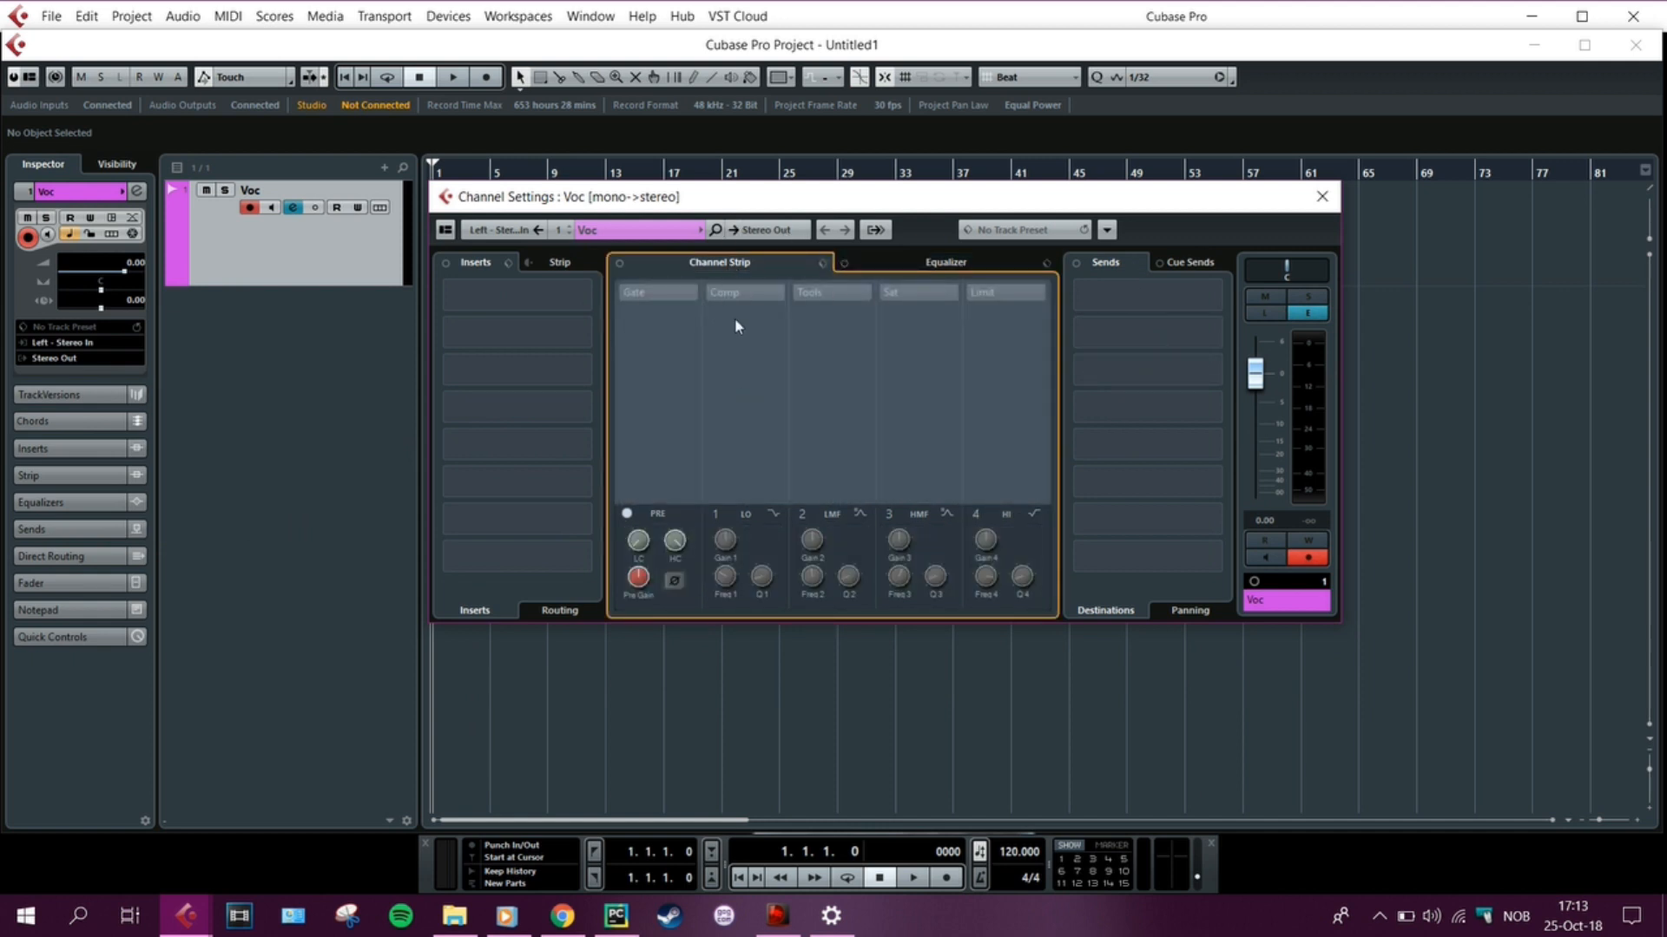
left_click(946, 263)
left_click(1189, 262)
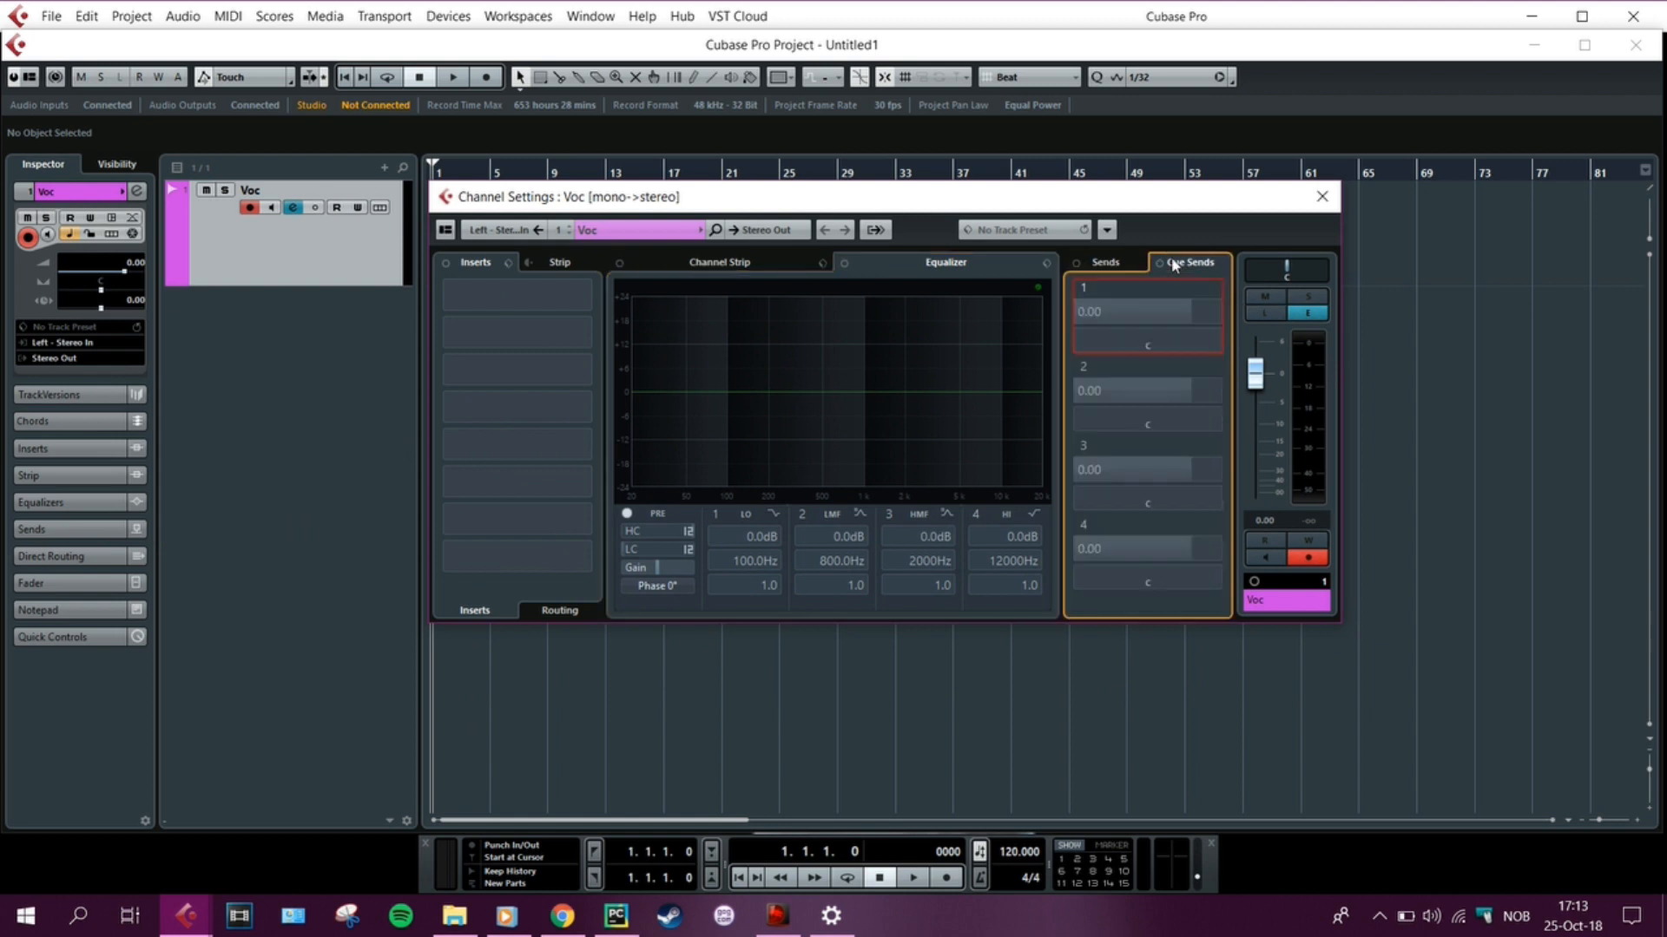
left_click(1126, 264)
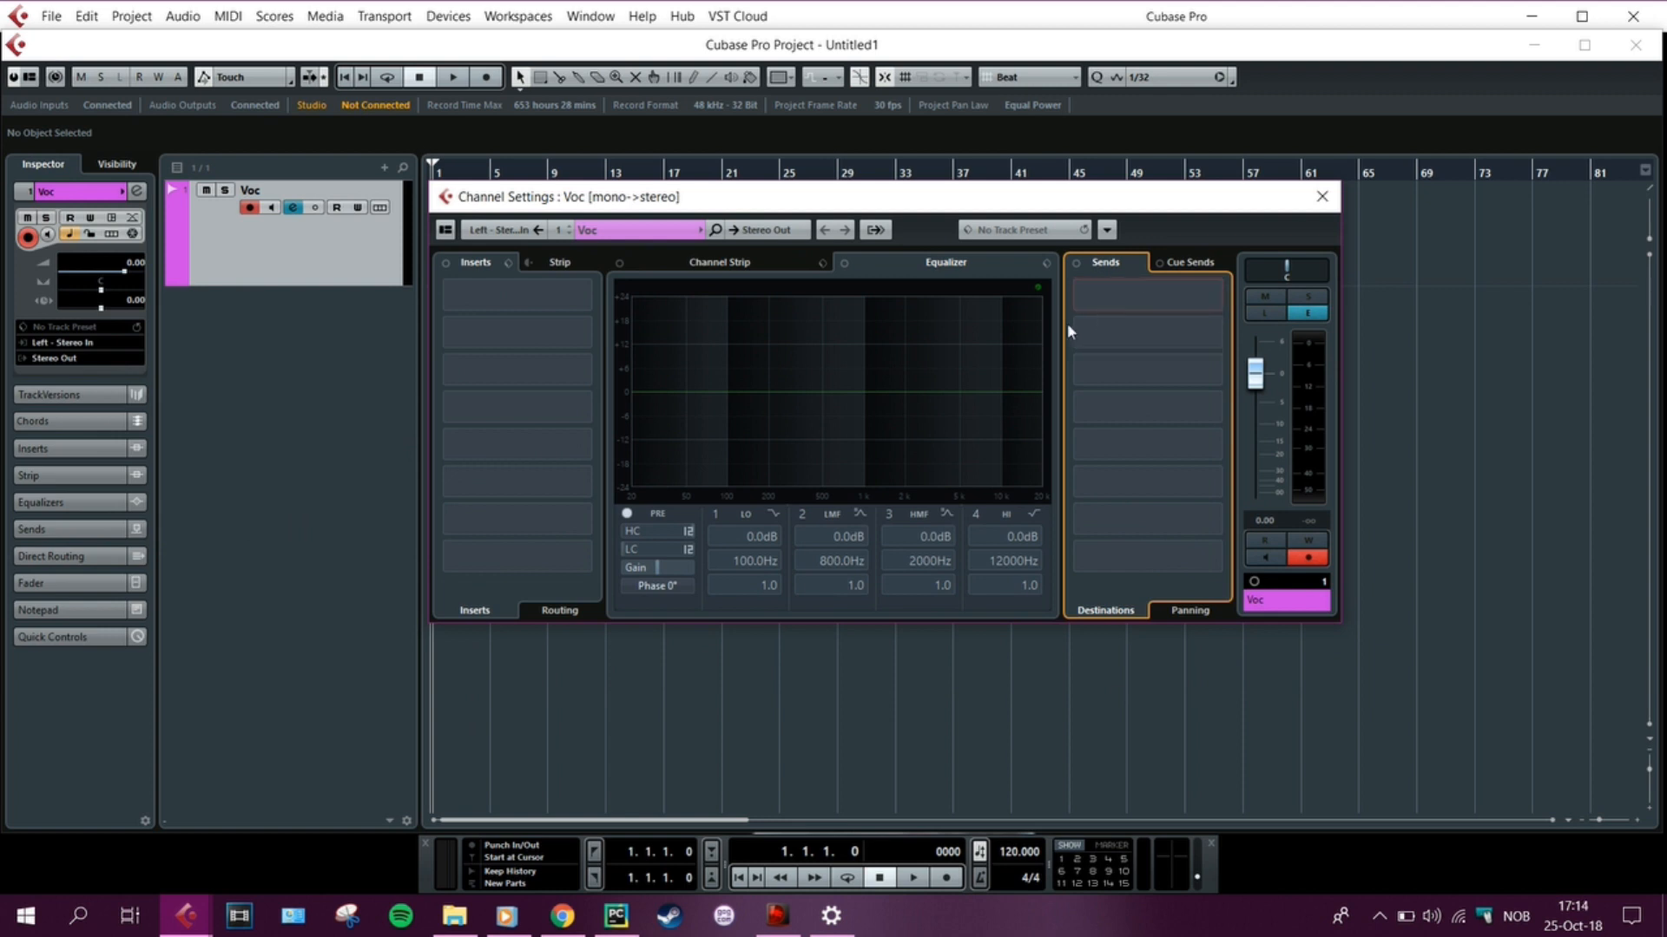
Load the FX chain preset "Vok - super jugzÉ" into the Voc channel's inserts
left_click(507, 263)
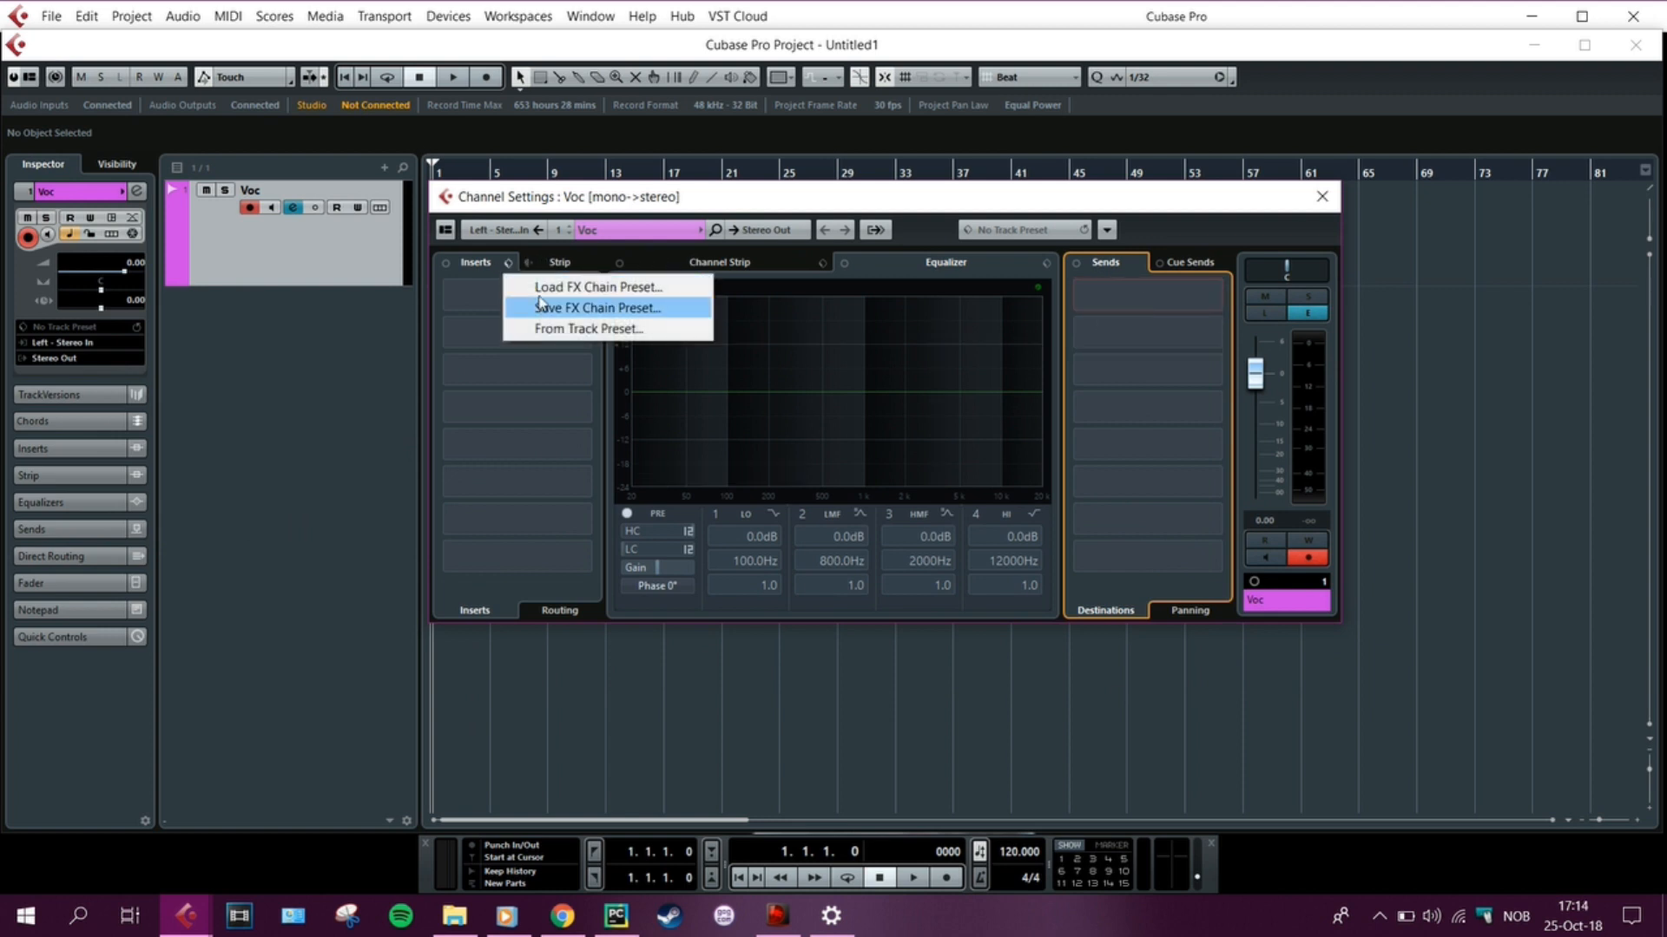
left_click(540, 290)
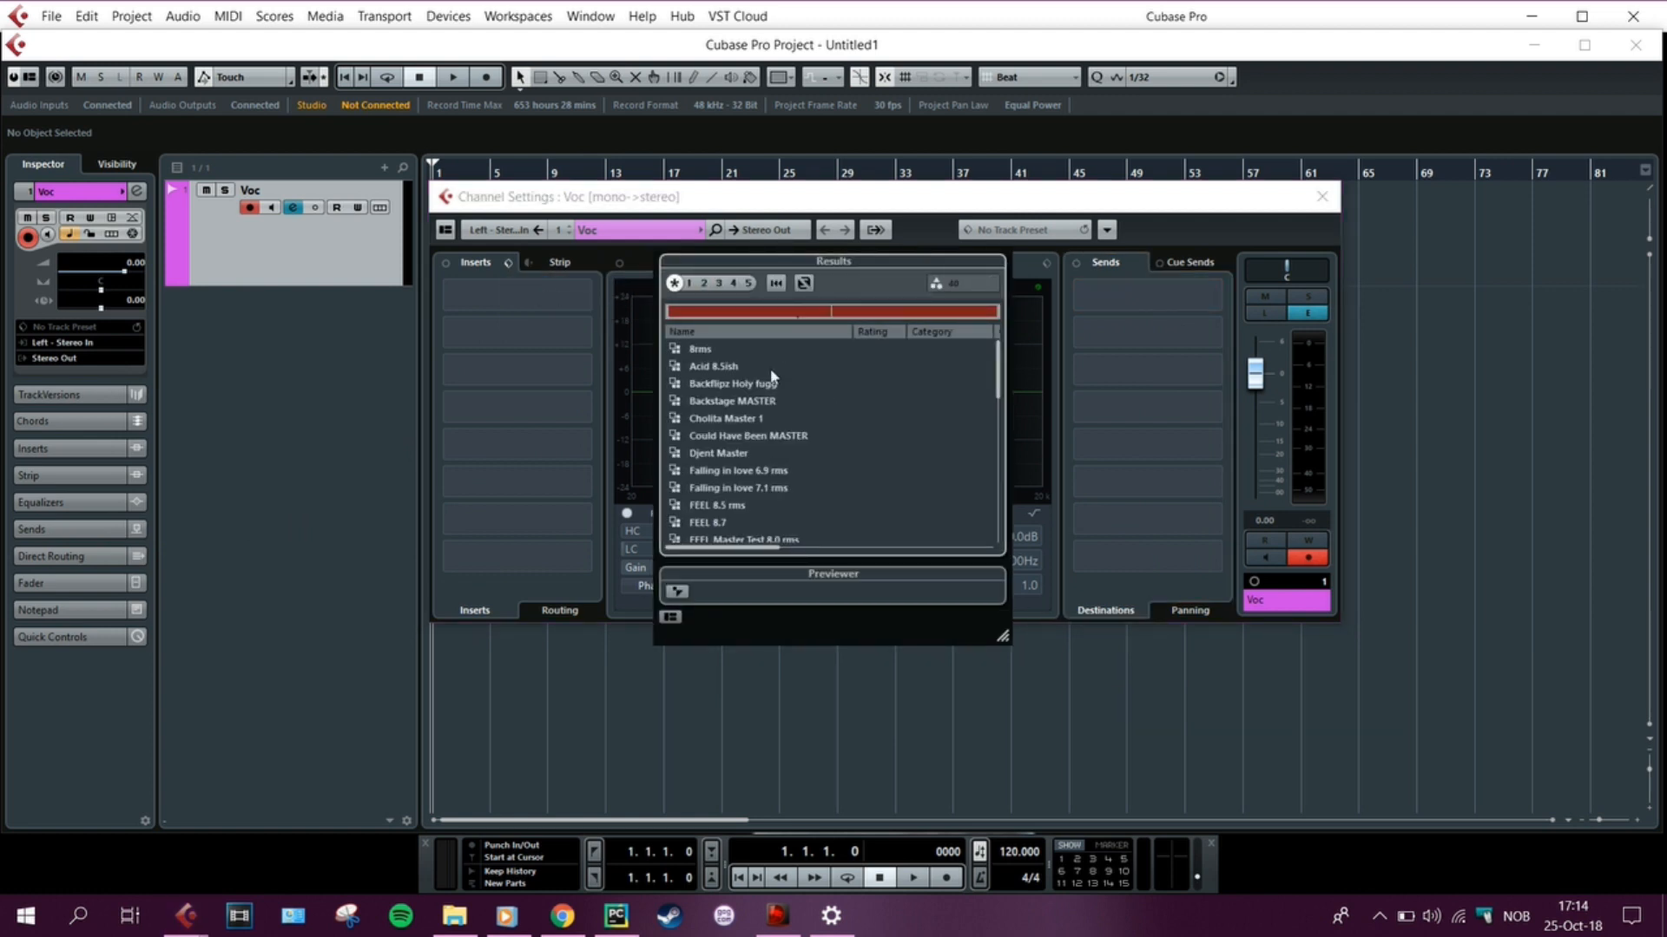
scroll(772, 377, "down", 10)
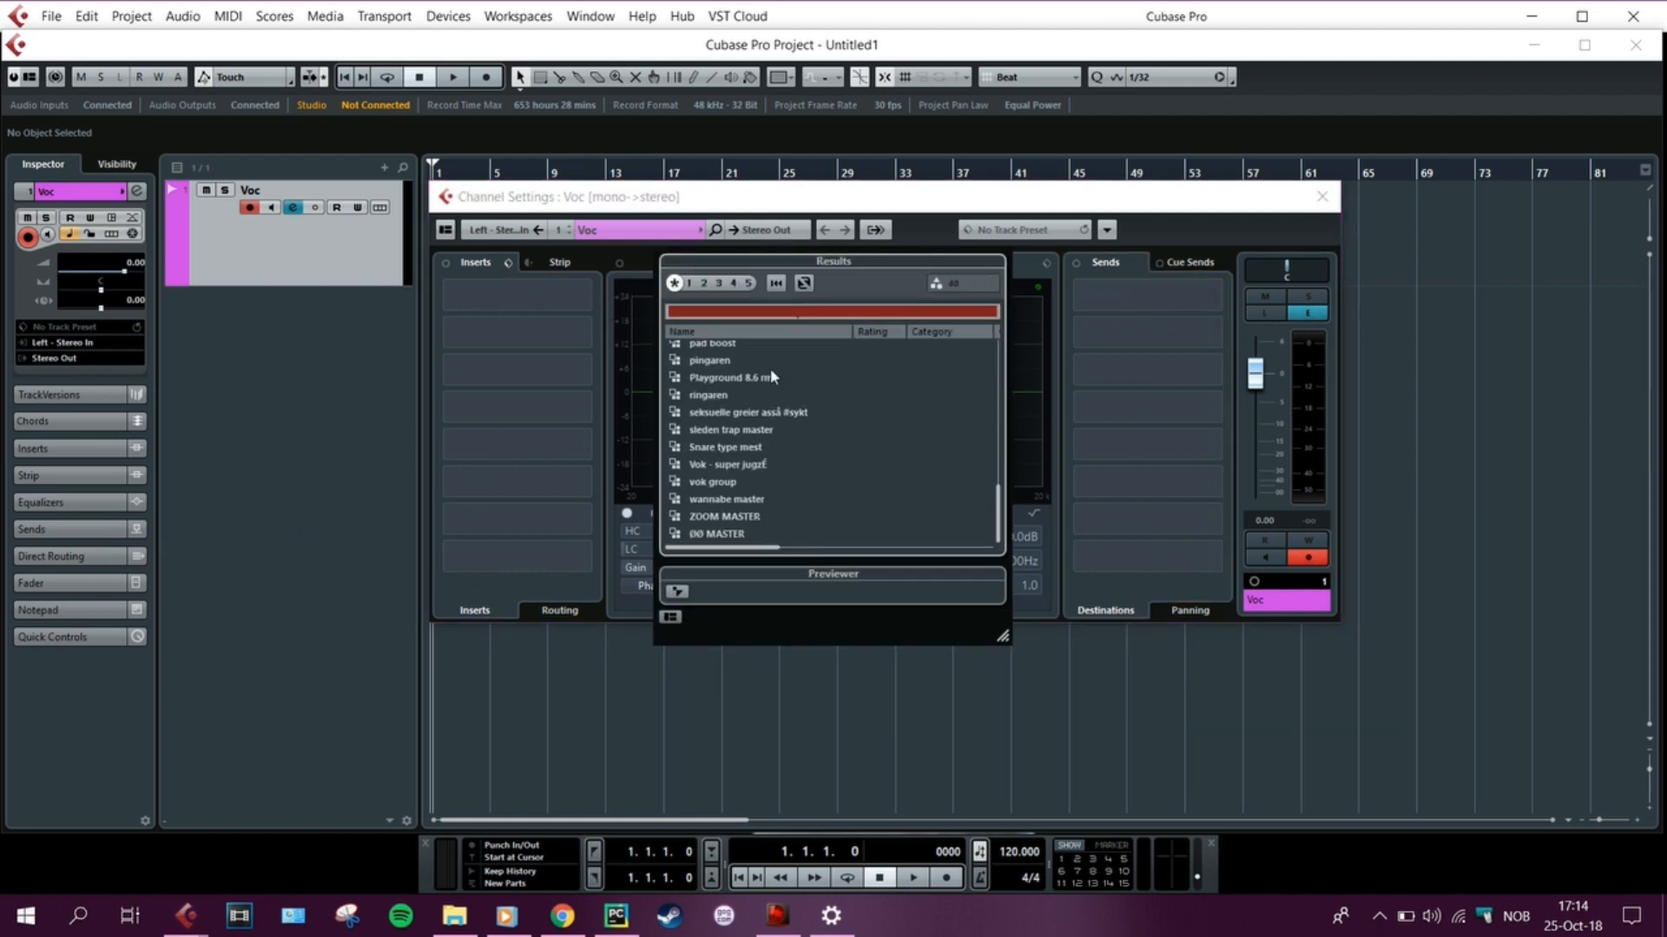
left_click(721, 466)
double_click(729, 468)
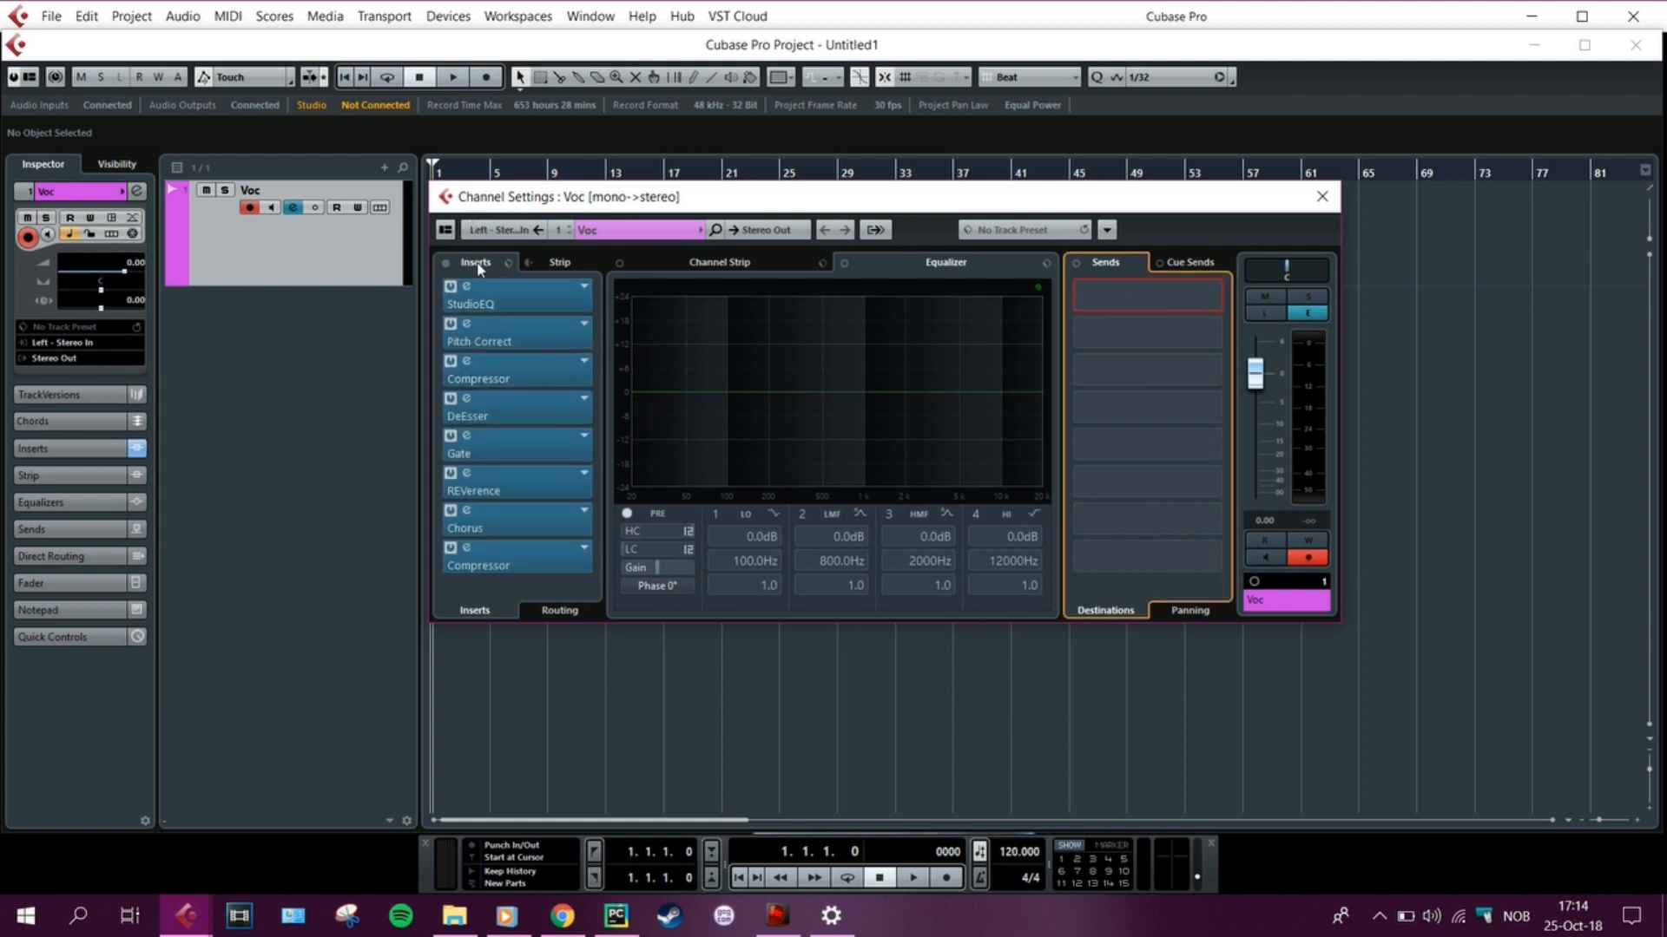
Switch off the REVerence, Chorus and final Compressor inserts on Voc, keeping Gate on, and close the channel settings
left_click(450, 440)
left_click(450, 438)
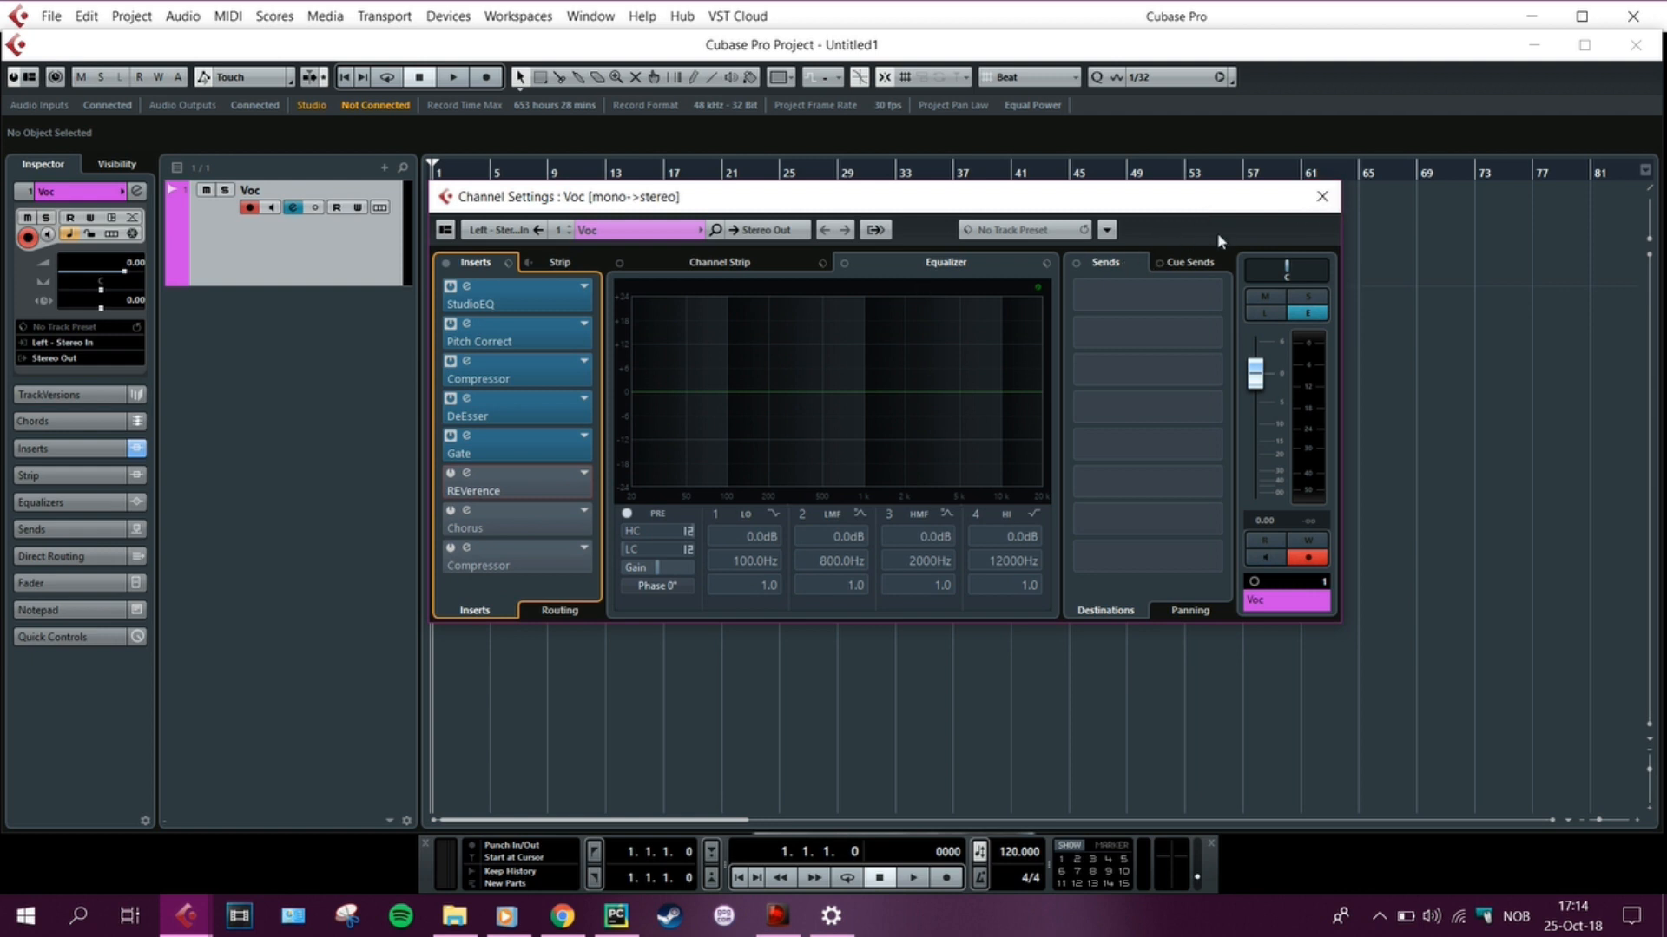
left_click(1323, 199)
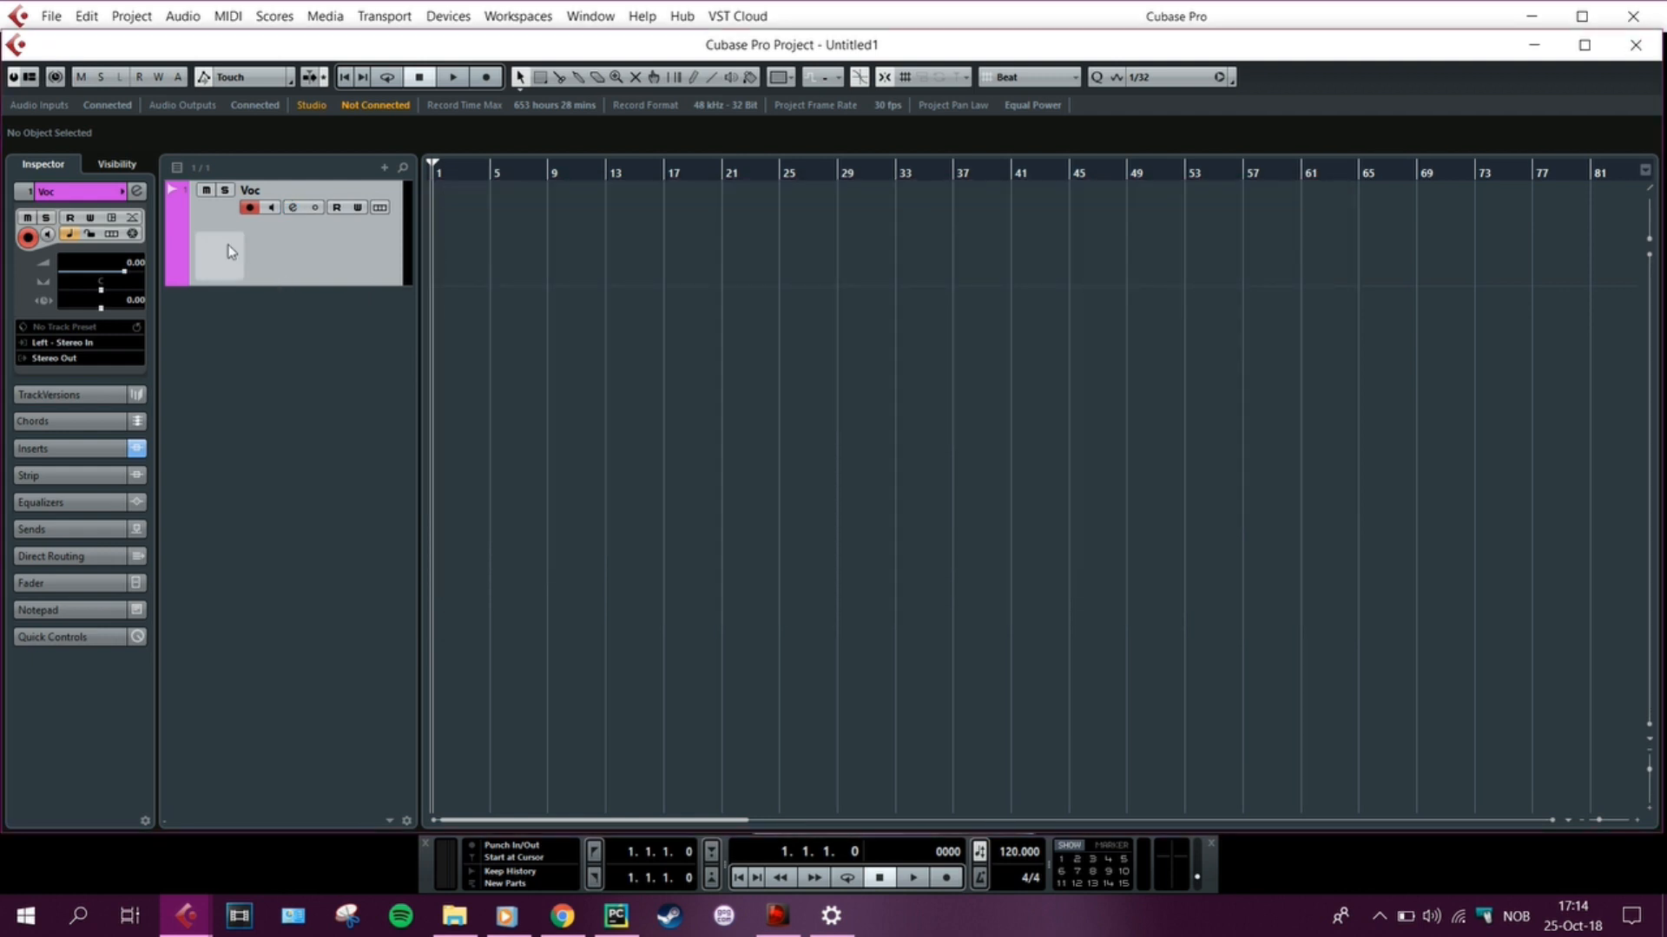
Duplicate the Voc track
right_click(198, 234)
left_click(710, 329)
right_click(284, 250)
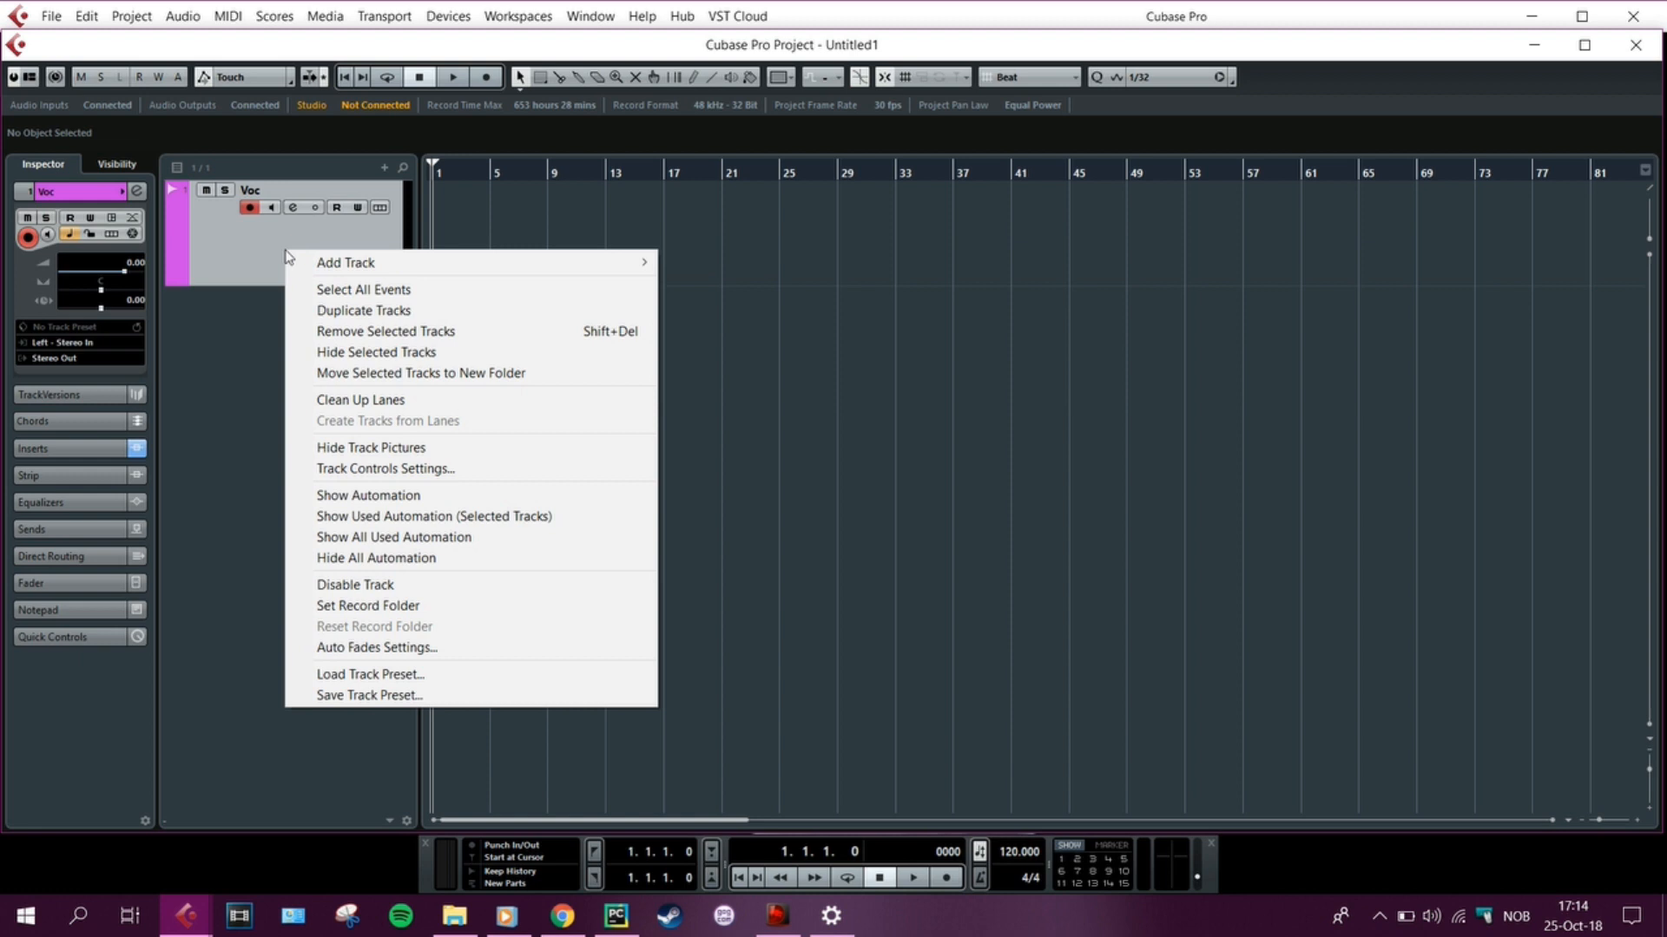
left_click(382, 312)
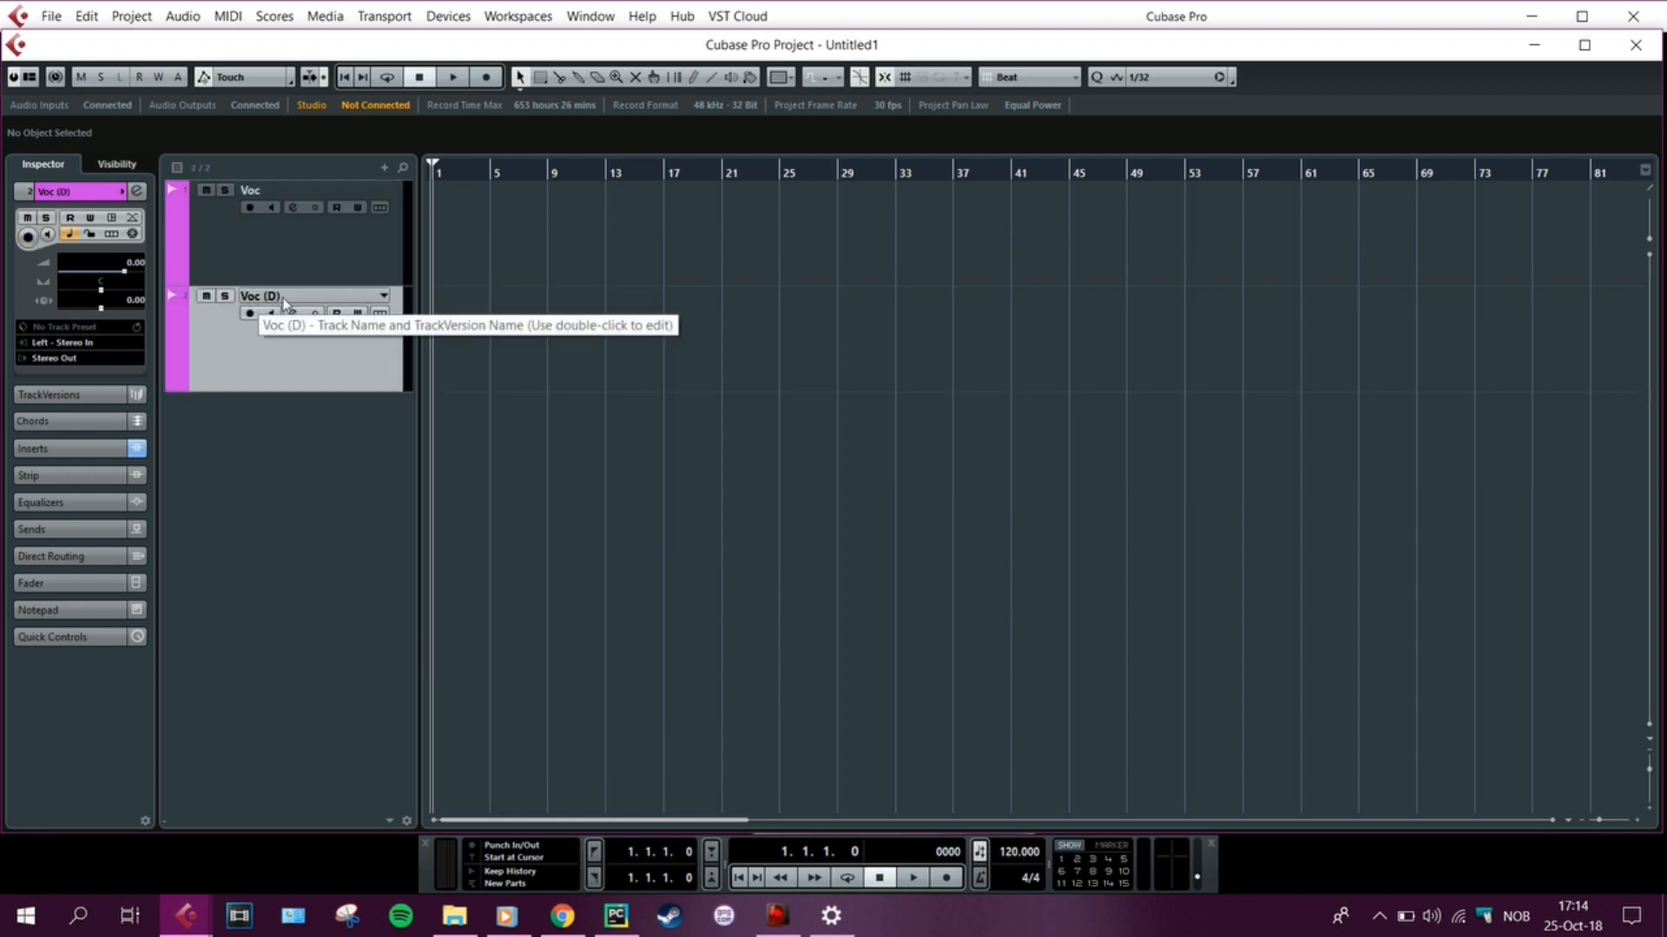
Rename the duplicated Voc track as "Voc 2 - The Cool Guy"
double_click(283, 299)
key("BackSpace")
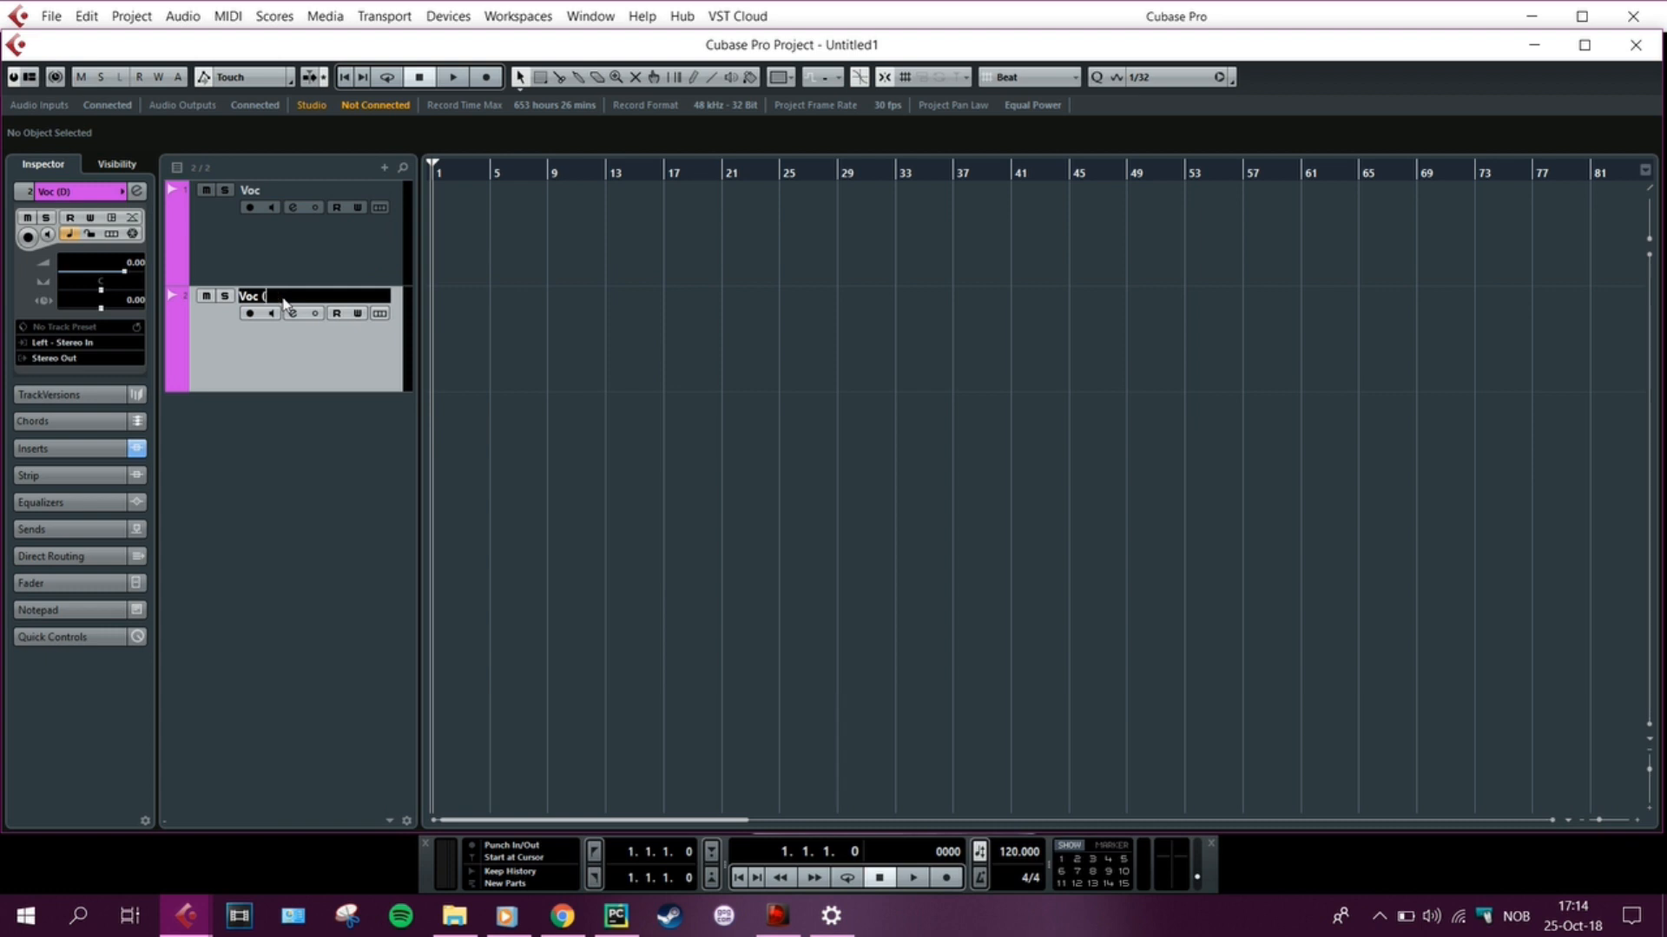
type("2 - The Cool Guy")
key("Return")
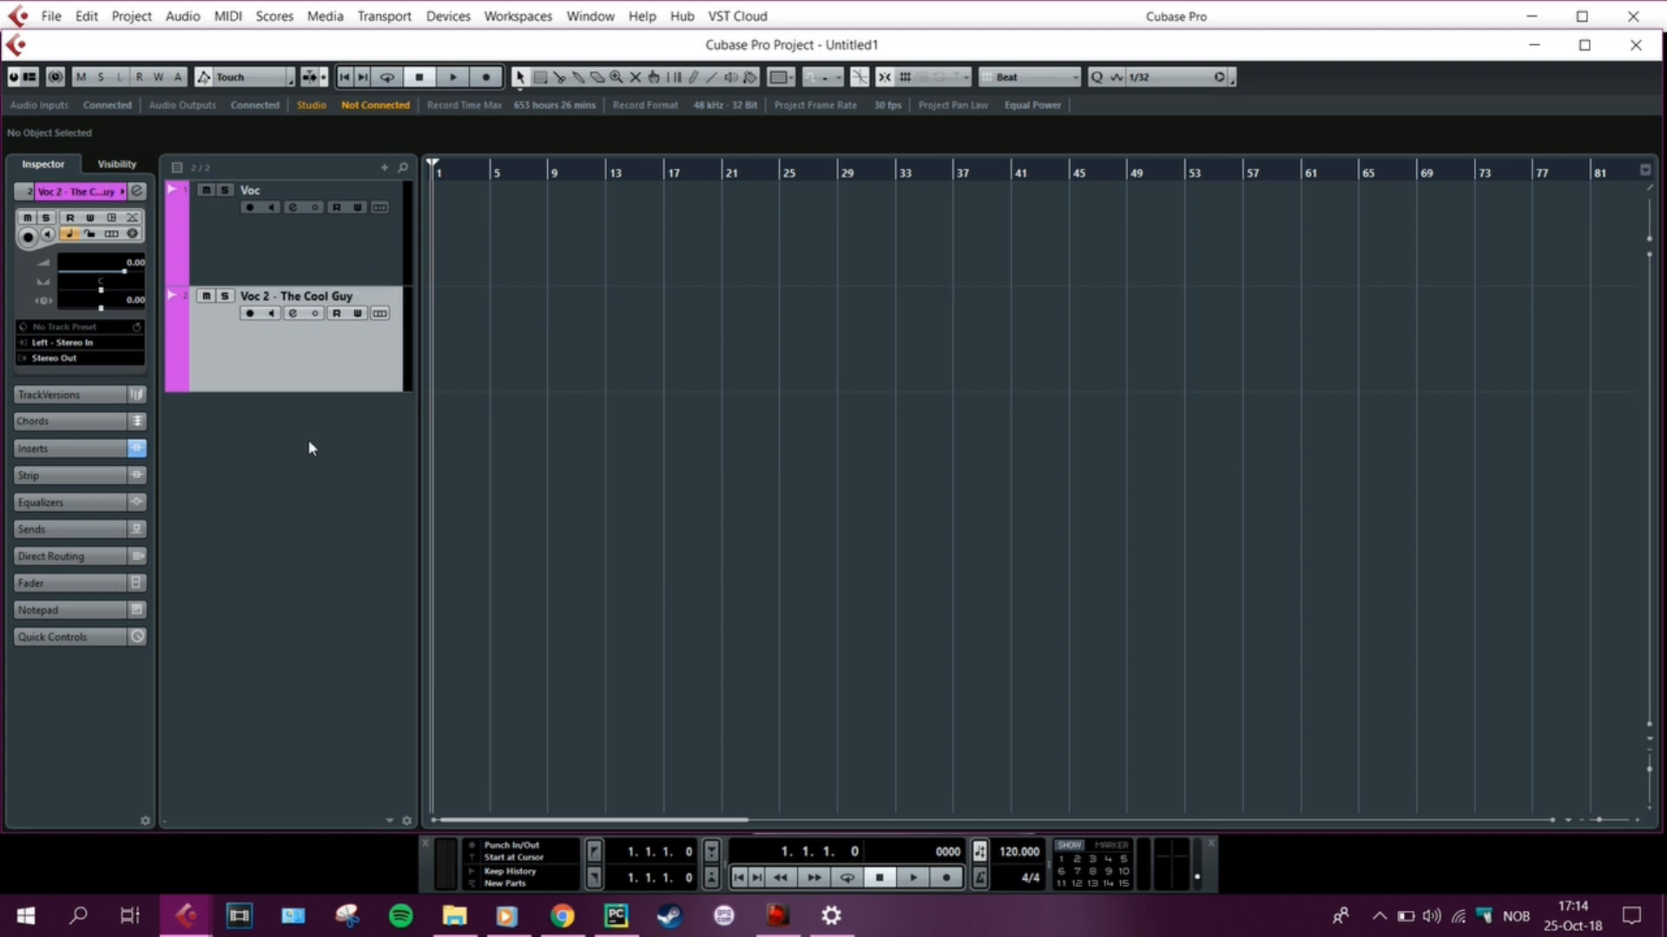
Duplicate the "Voc 2 - The Cool Guy" track and rename the copy "Voc 3 - Some Sweet Girl"
right_click(297, 386)
left_click(373, 444)
left_click(352, 389)
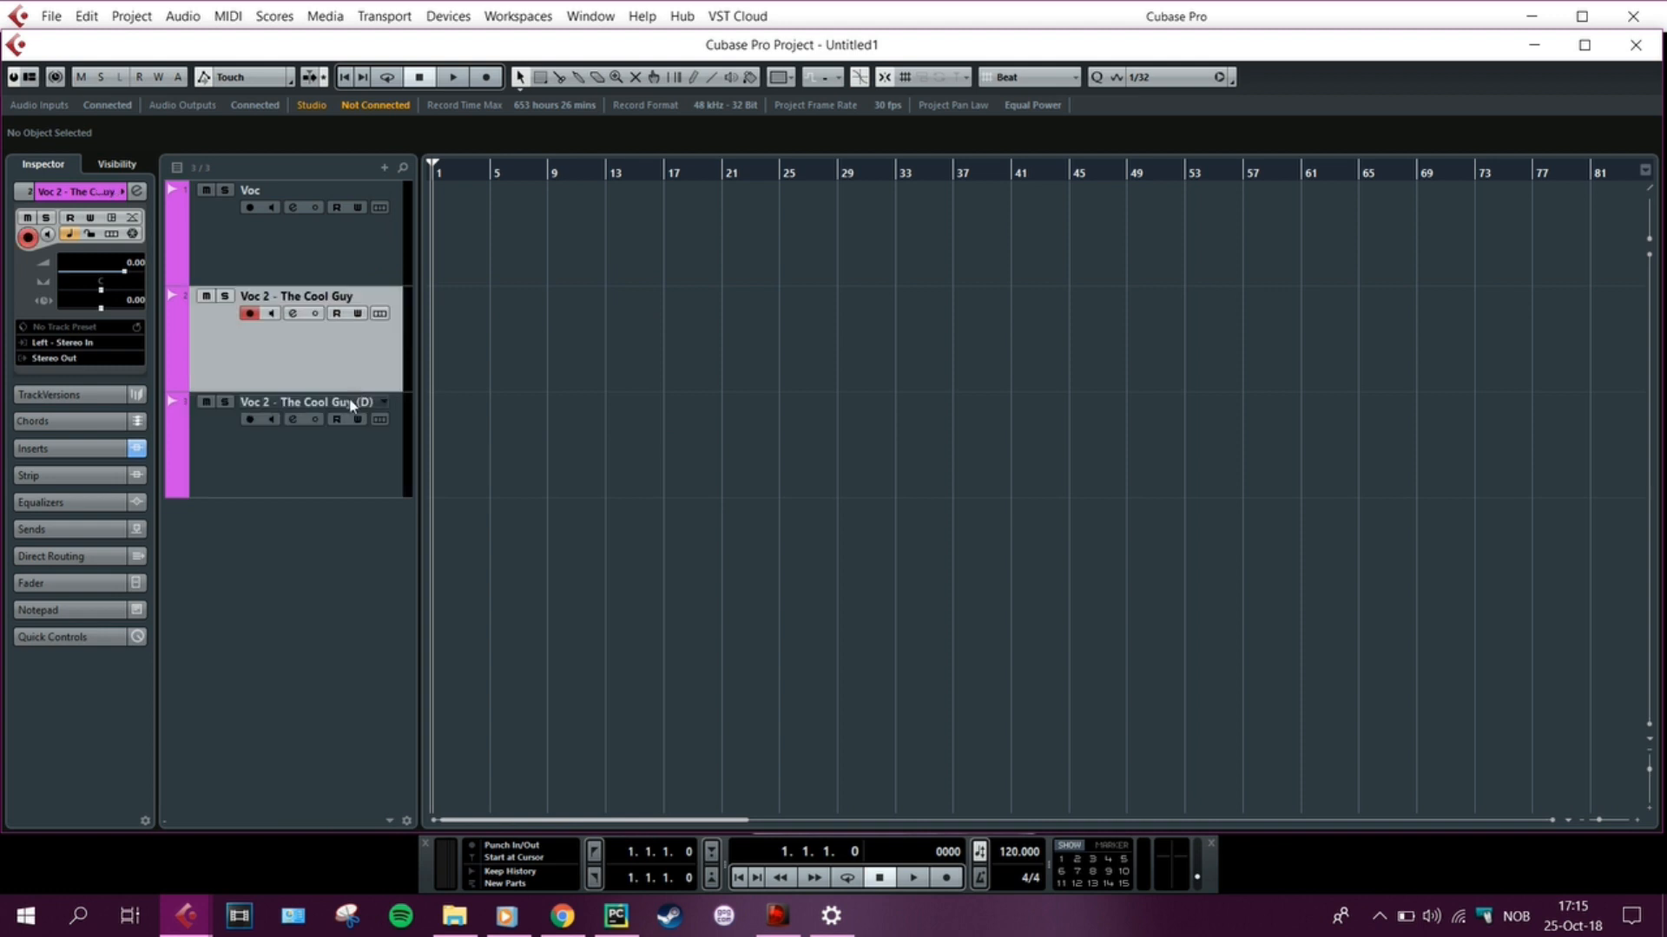
double_click(356, 401)
left_click(377, 401)
left_click_drag(379, 406, 263, 403)
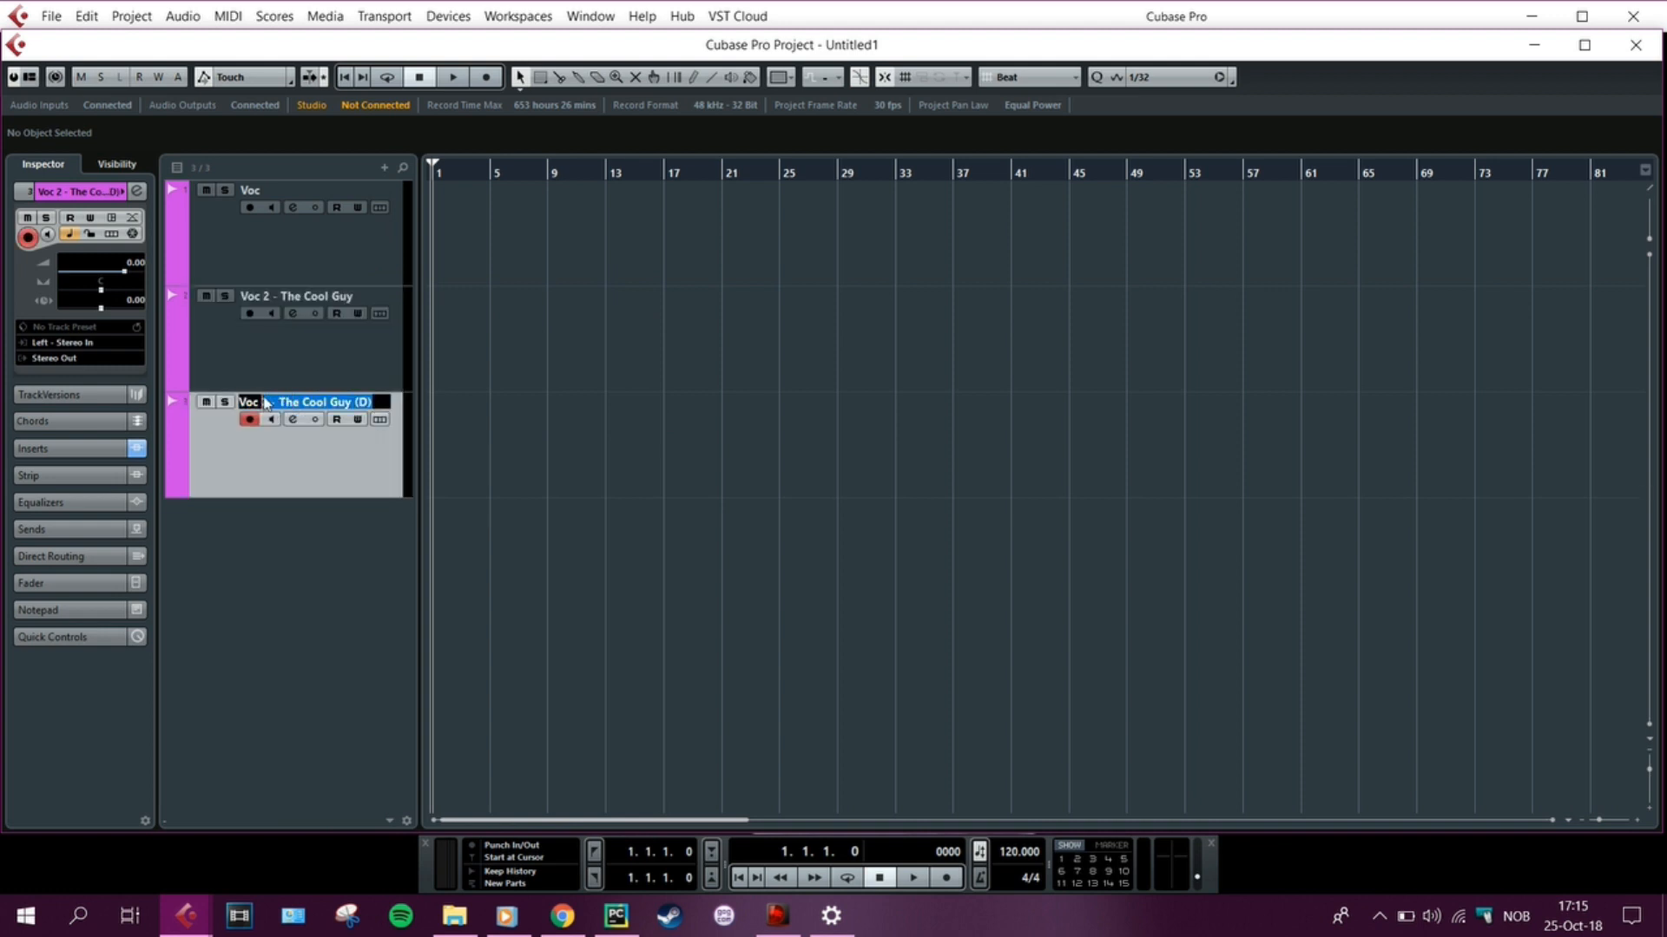
type("Voc 3 -")
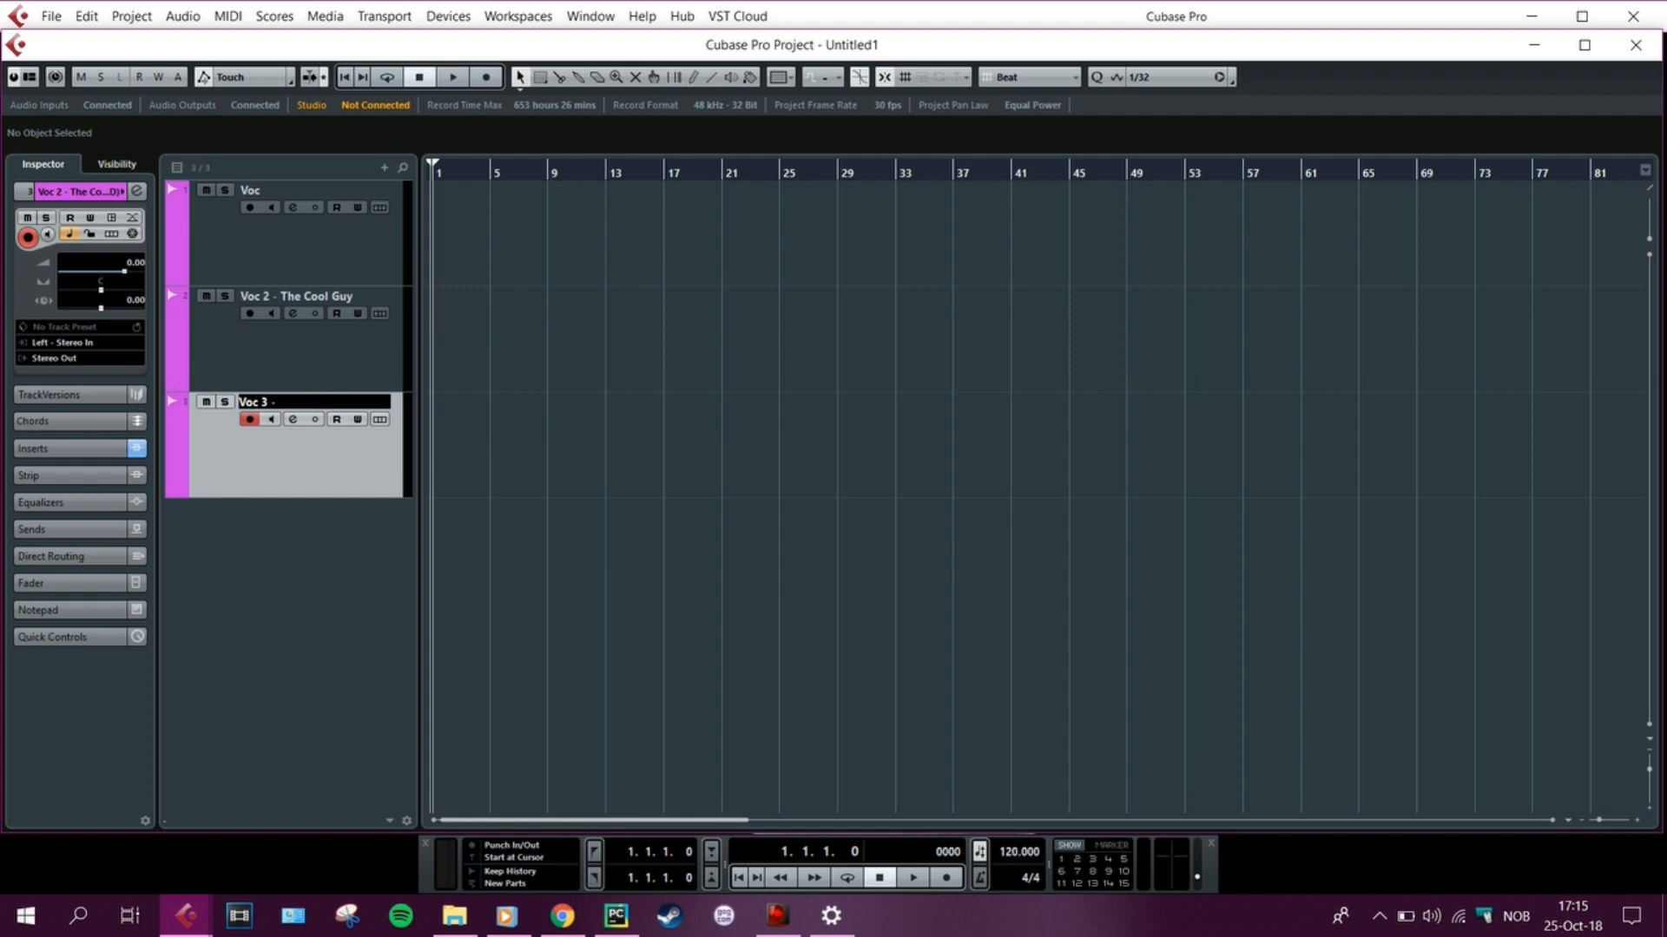
type(" Some Sweet Girl")
key("Return")
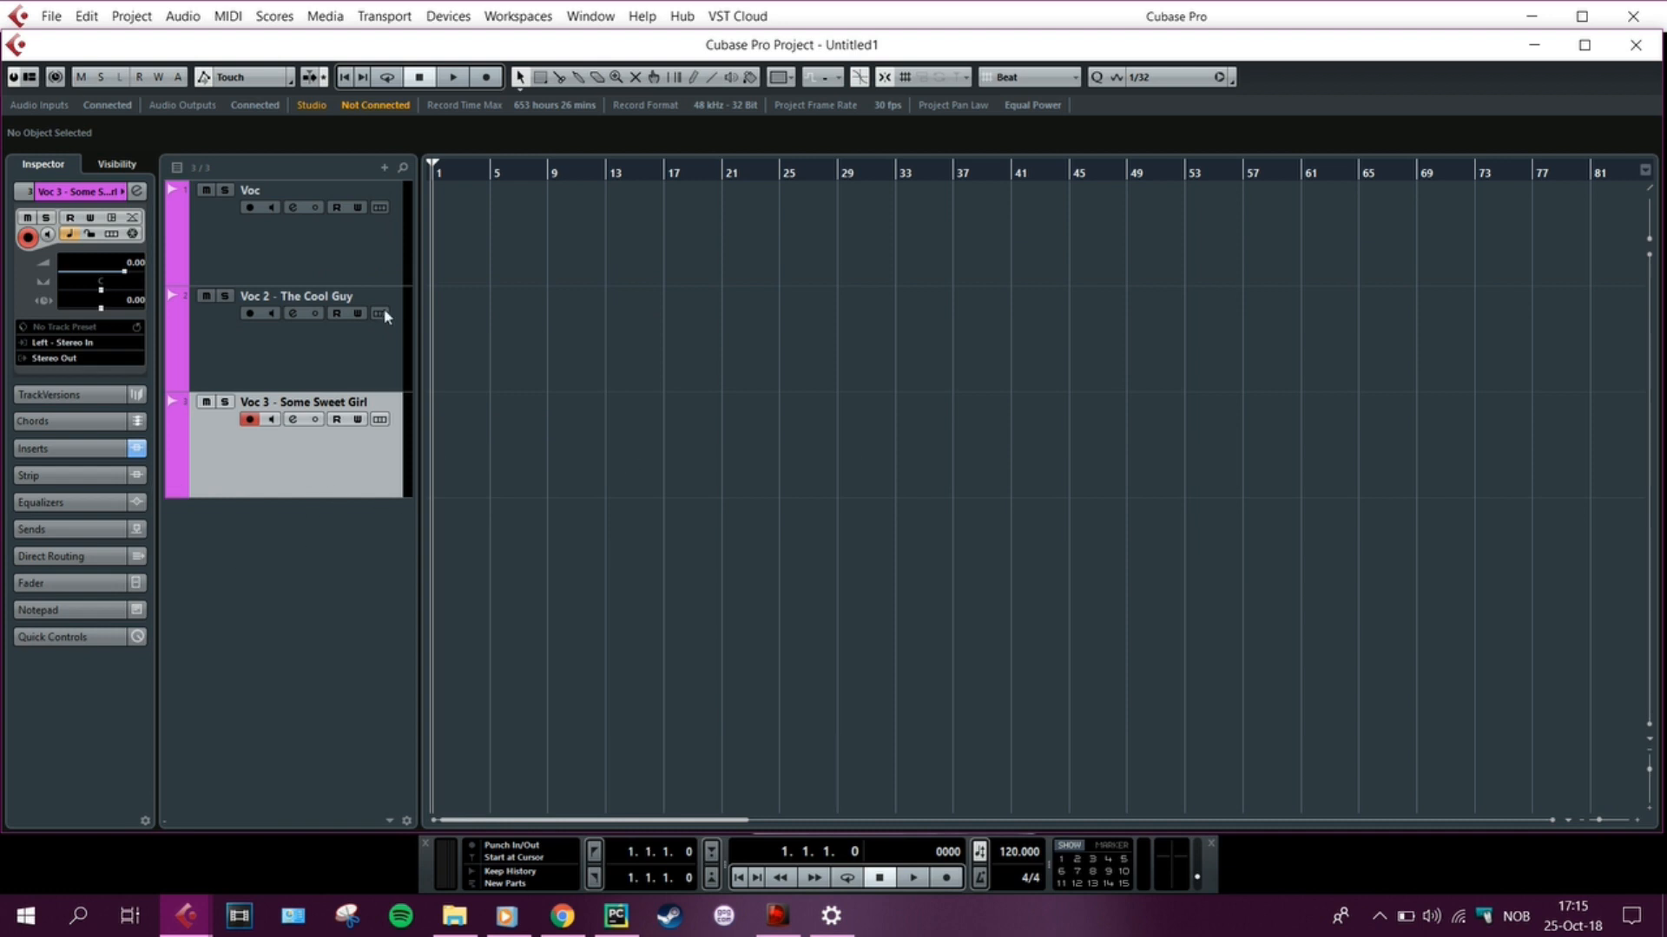
Go through the three vocal tracks and examine the inserts in the channel settings of "Voc 3 - Some Sweet Girl"
left_click(319, 336)
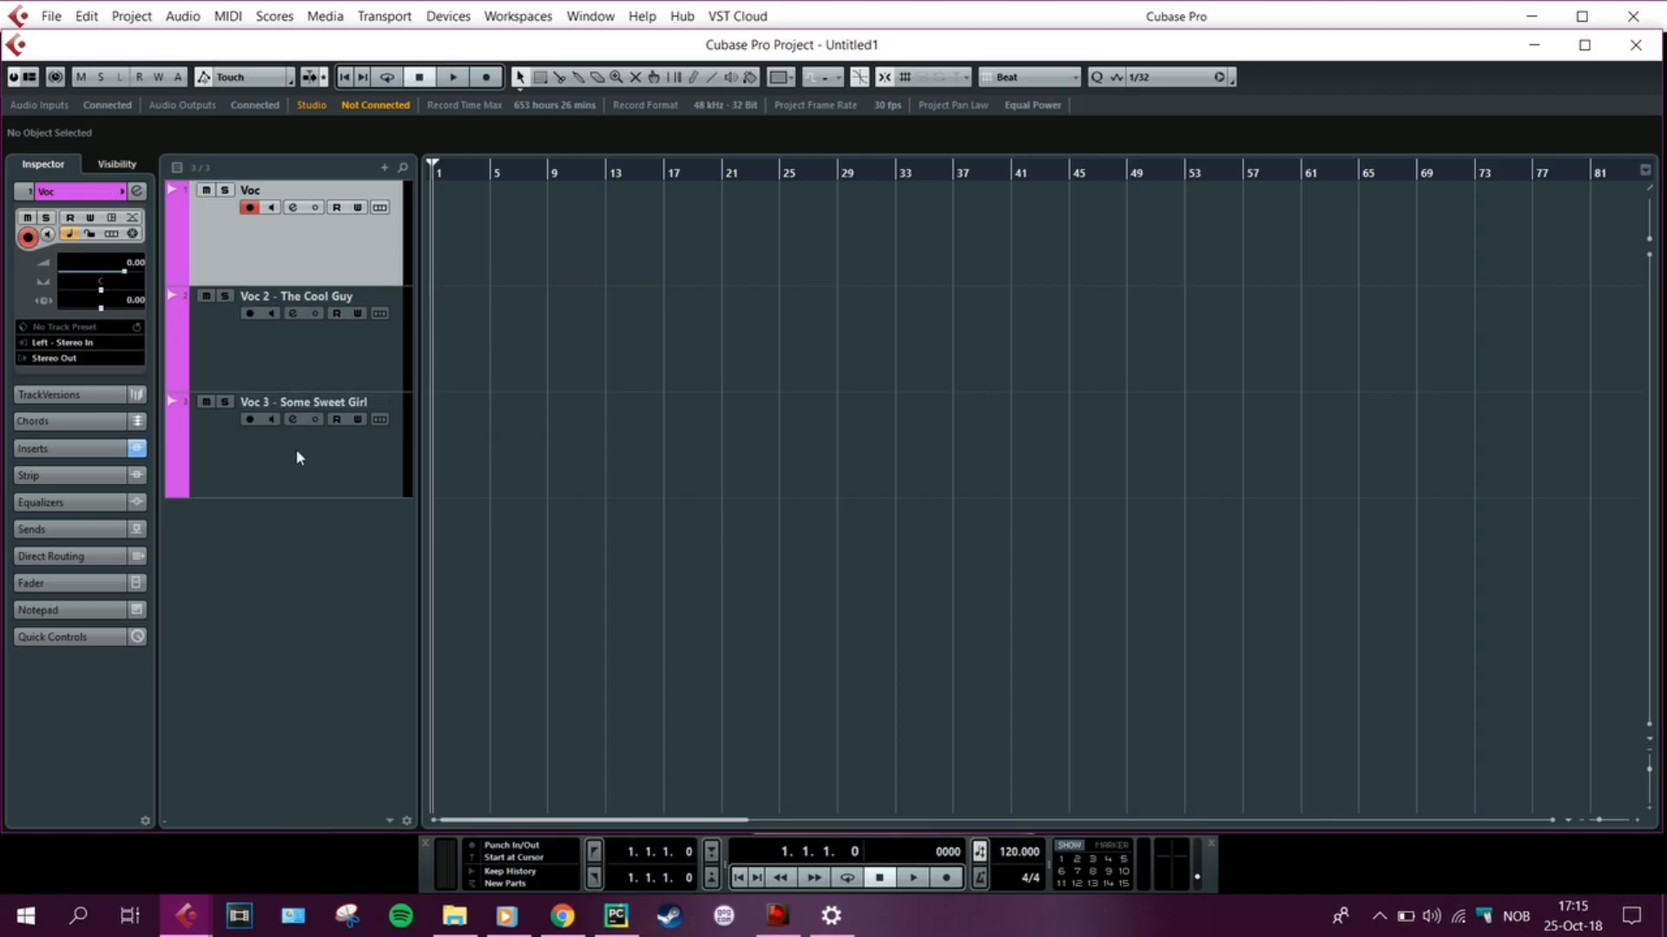
left_click(295, 449)
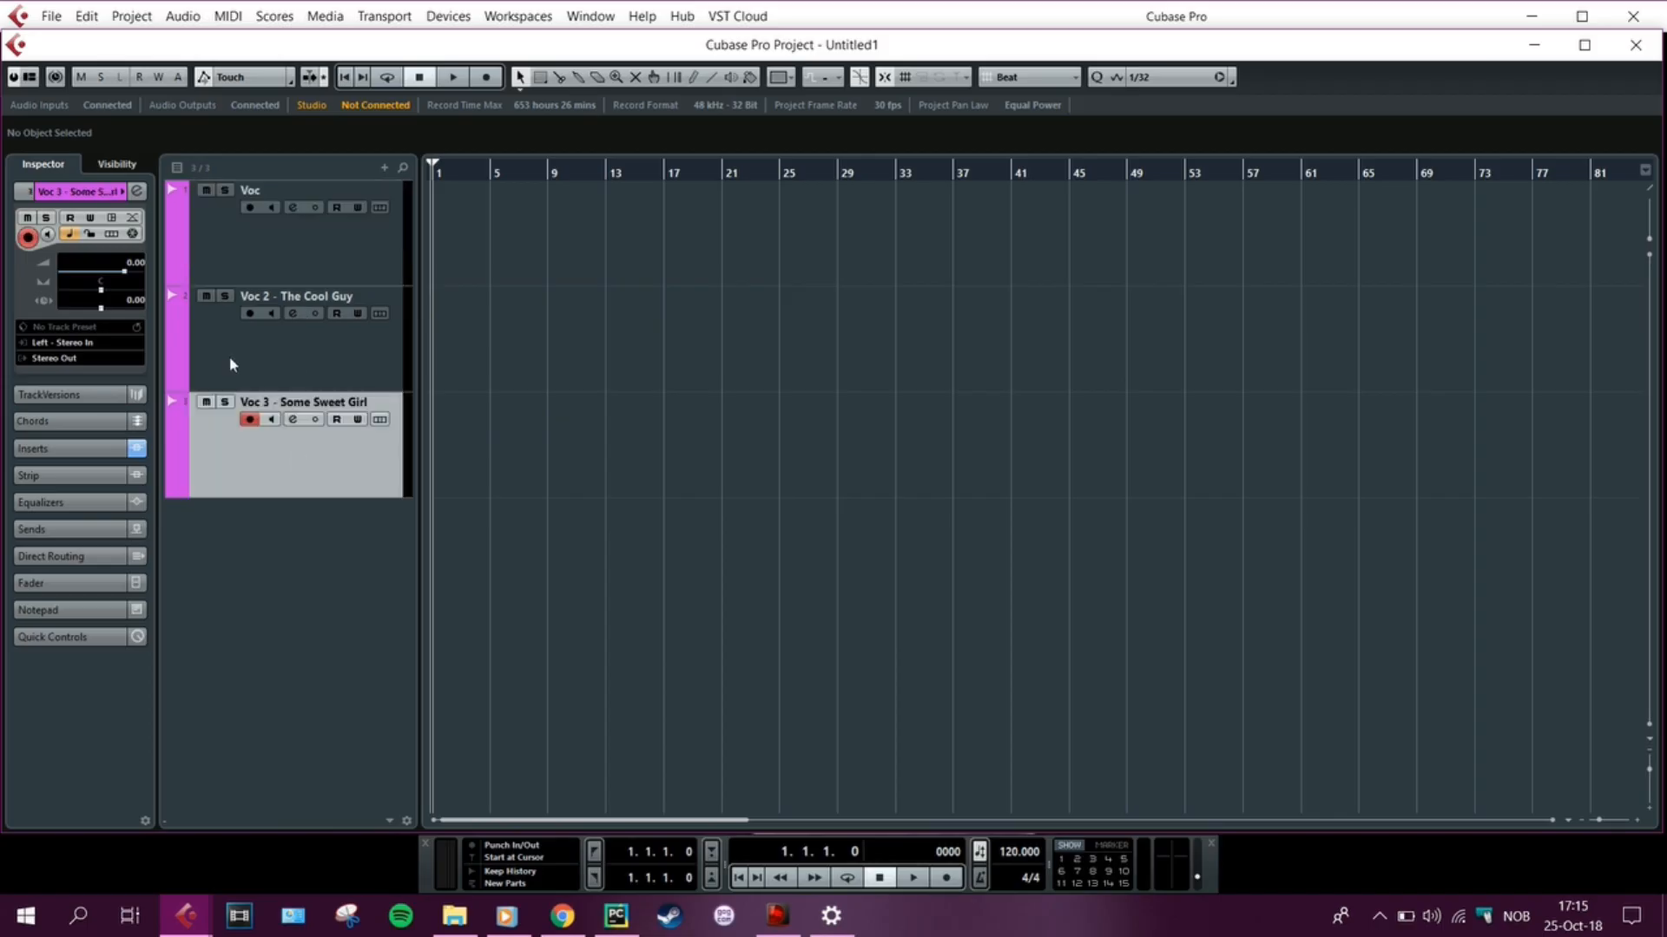
left_click(137, 191)
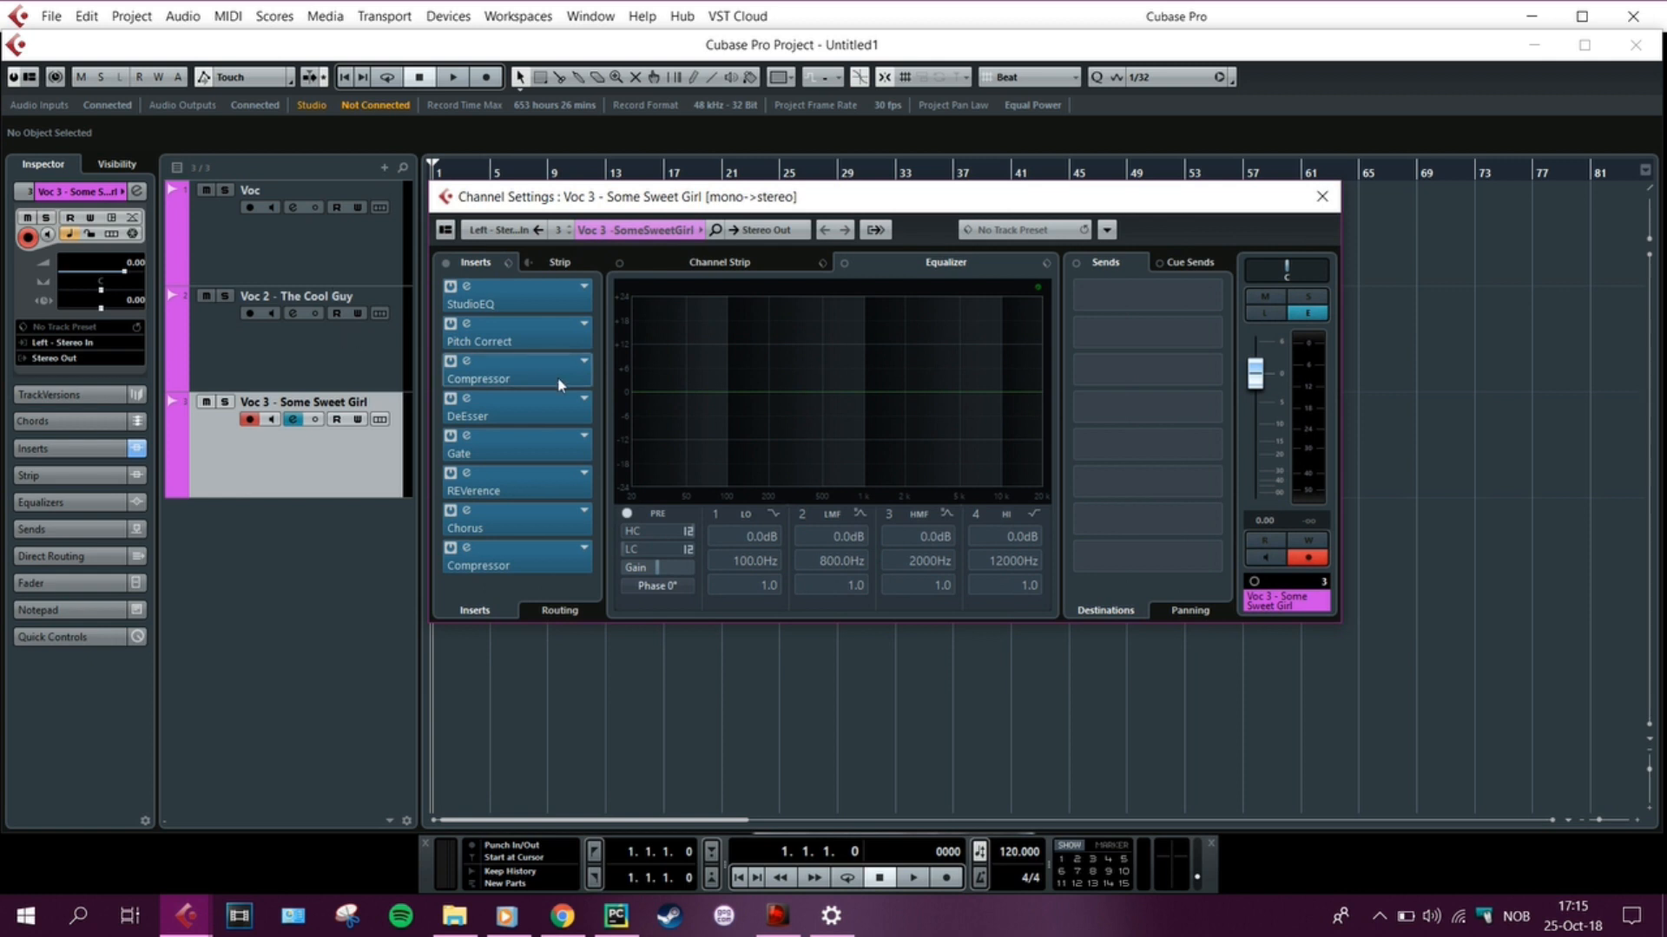
left_click(261, 247)
left_click(258, 335)
left_click(264, 240)
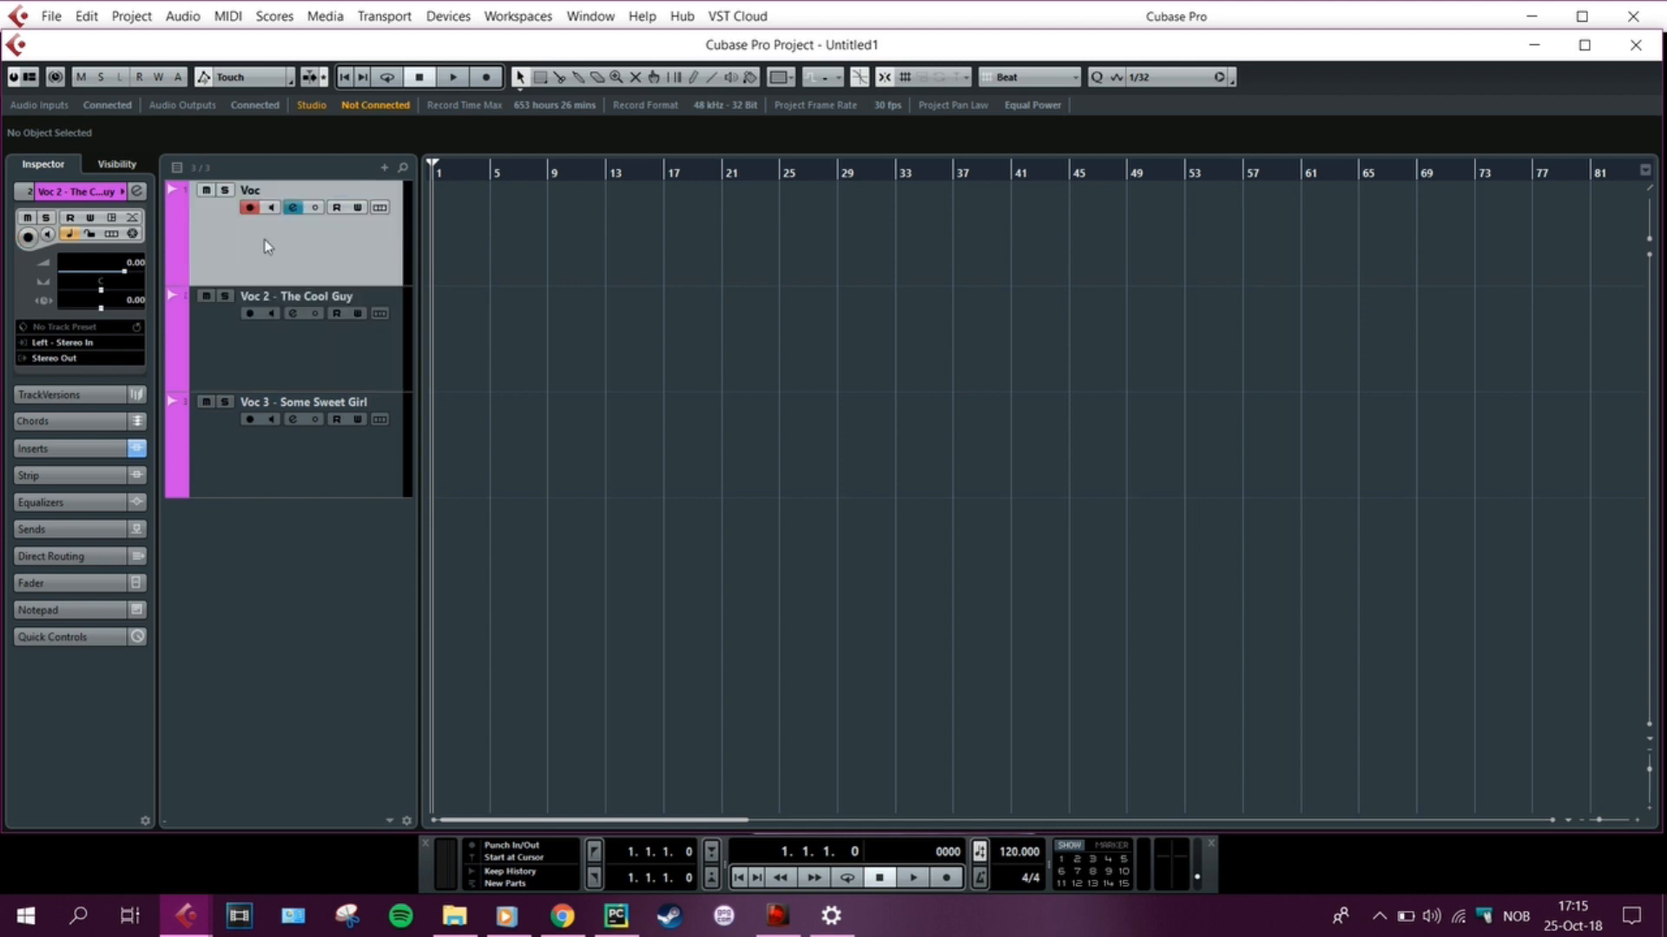
left_click(262, 336)
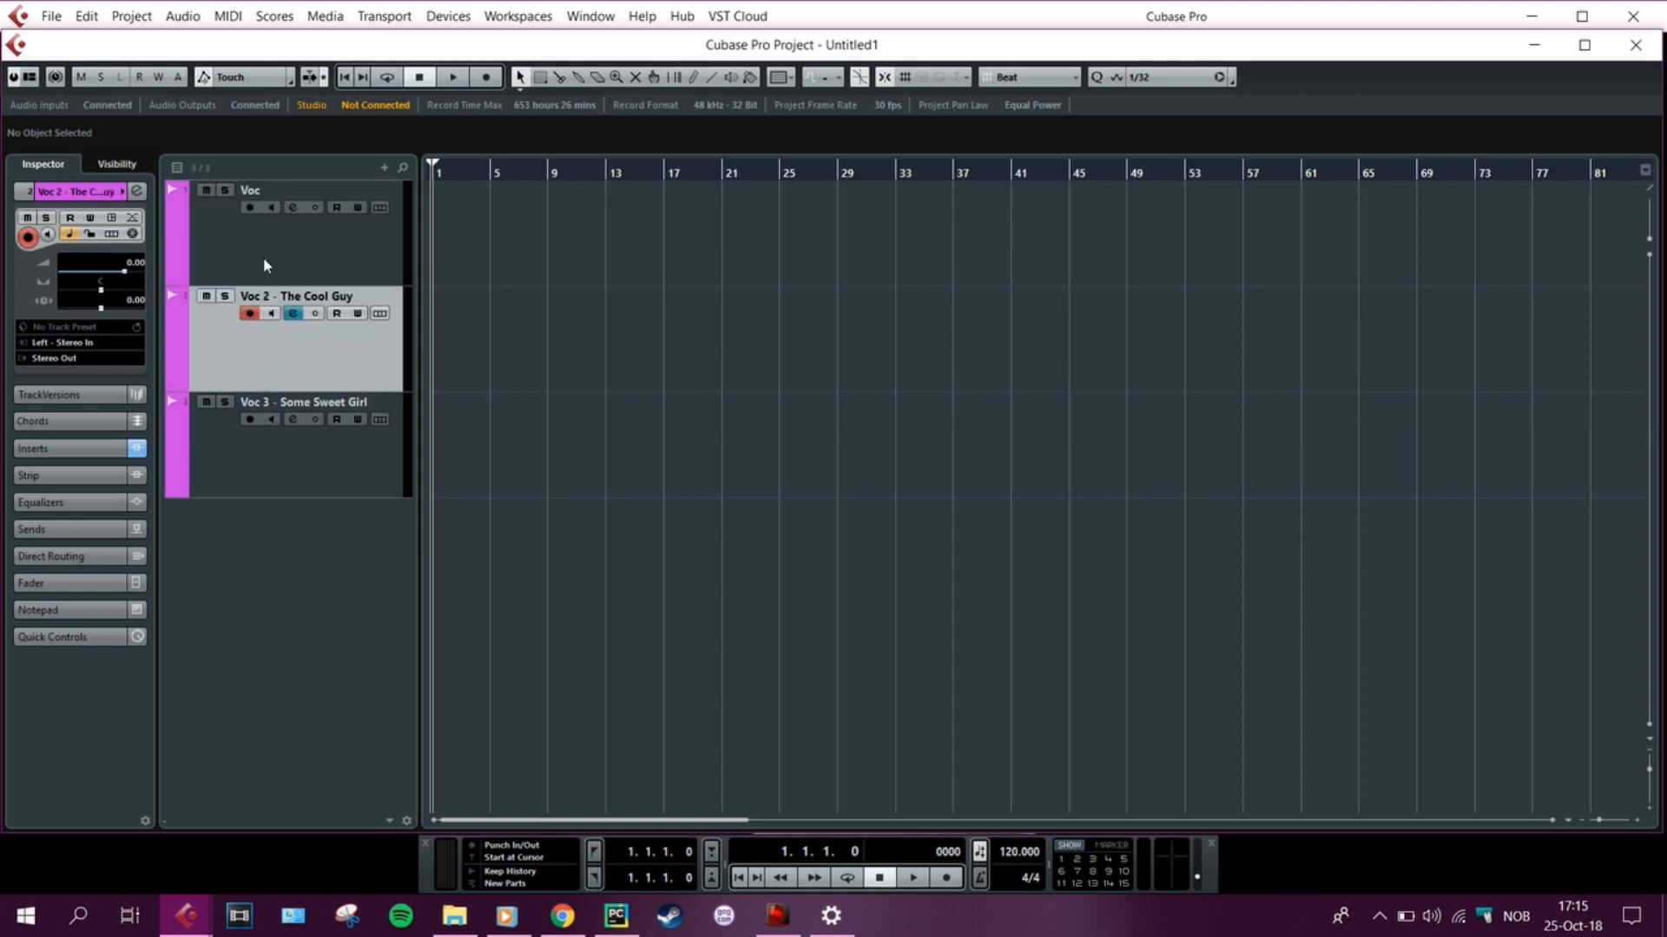
left_click(259, 467)
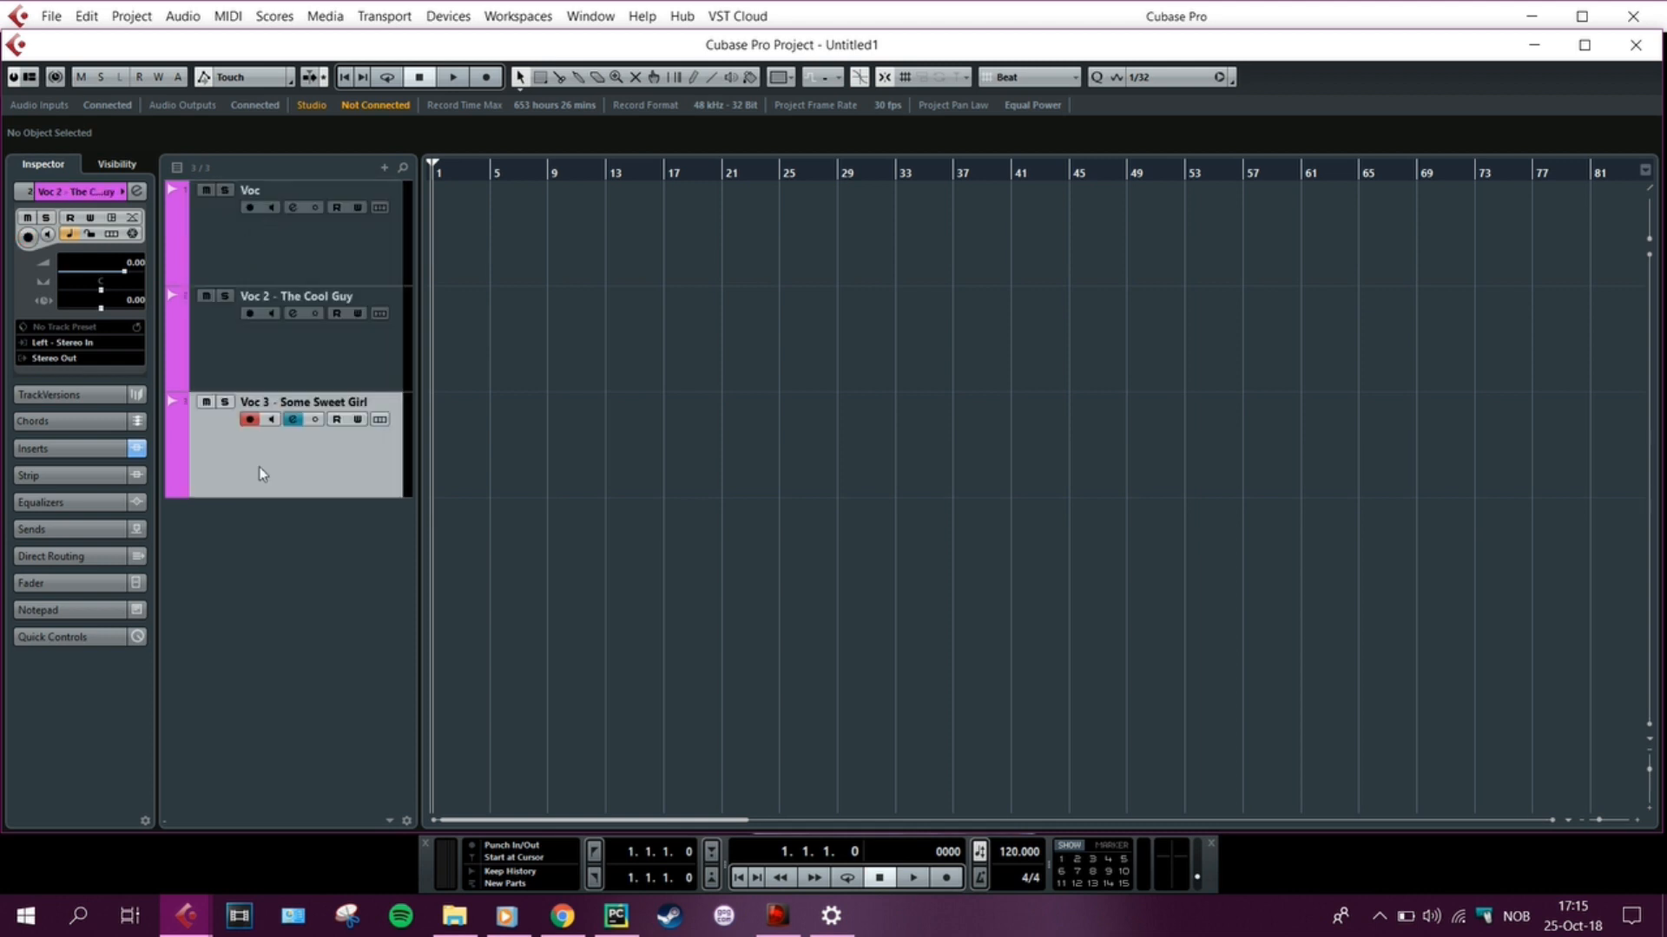
left_click(141, 193)
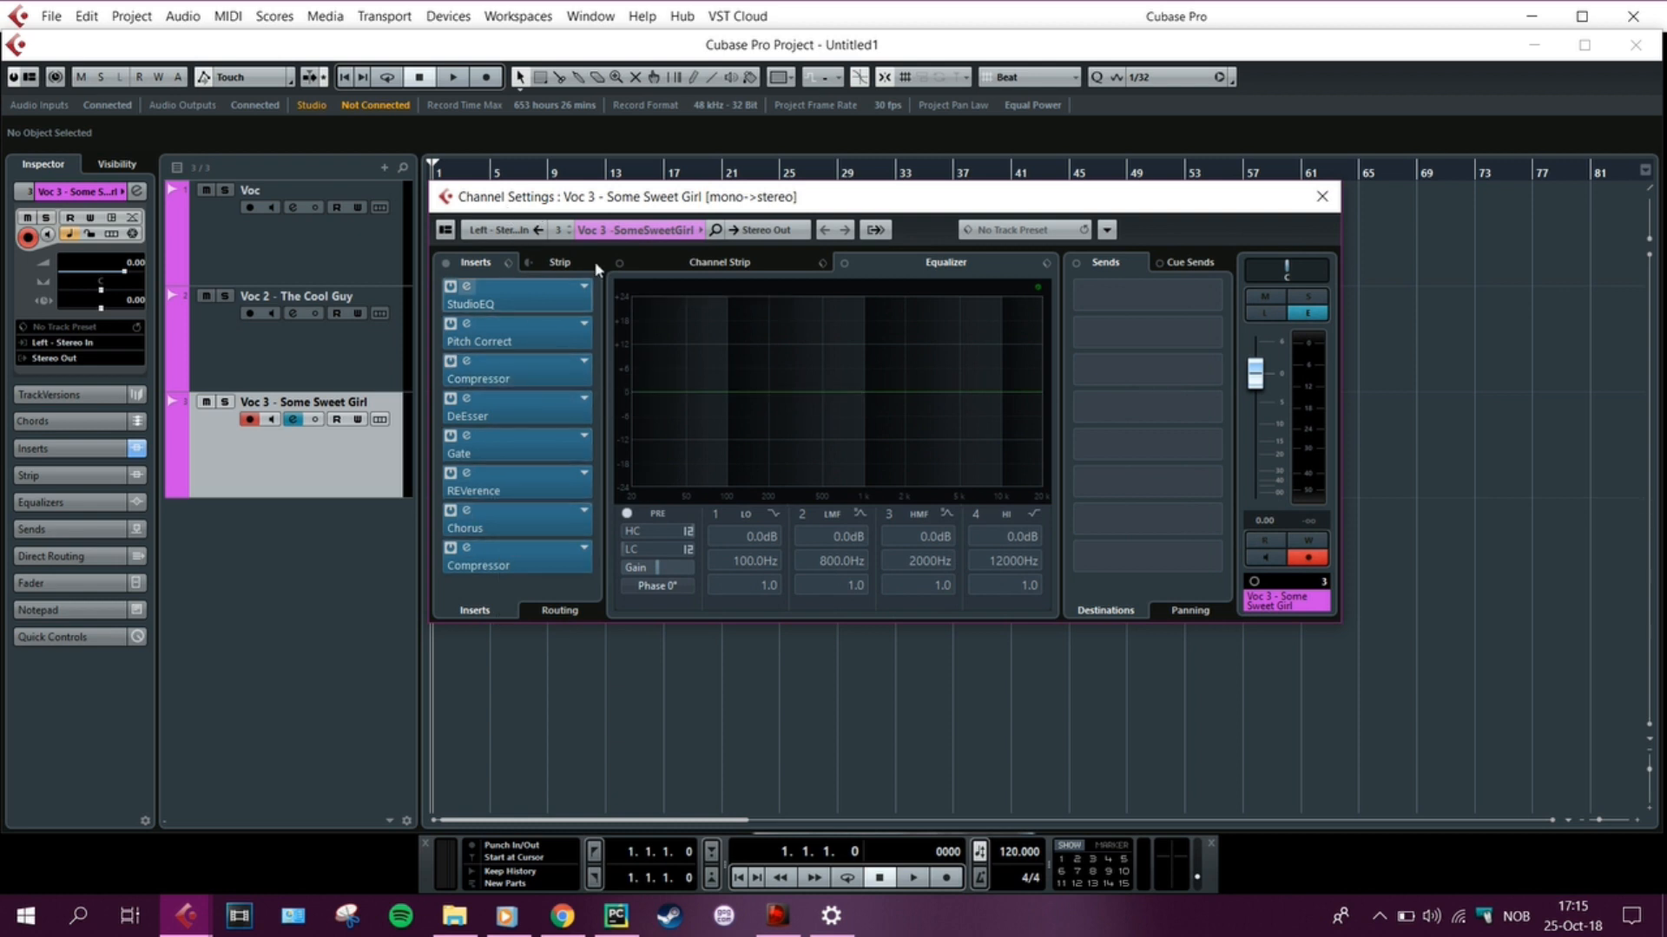
left_click(1322, 196)
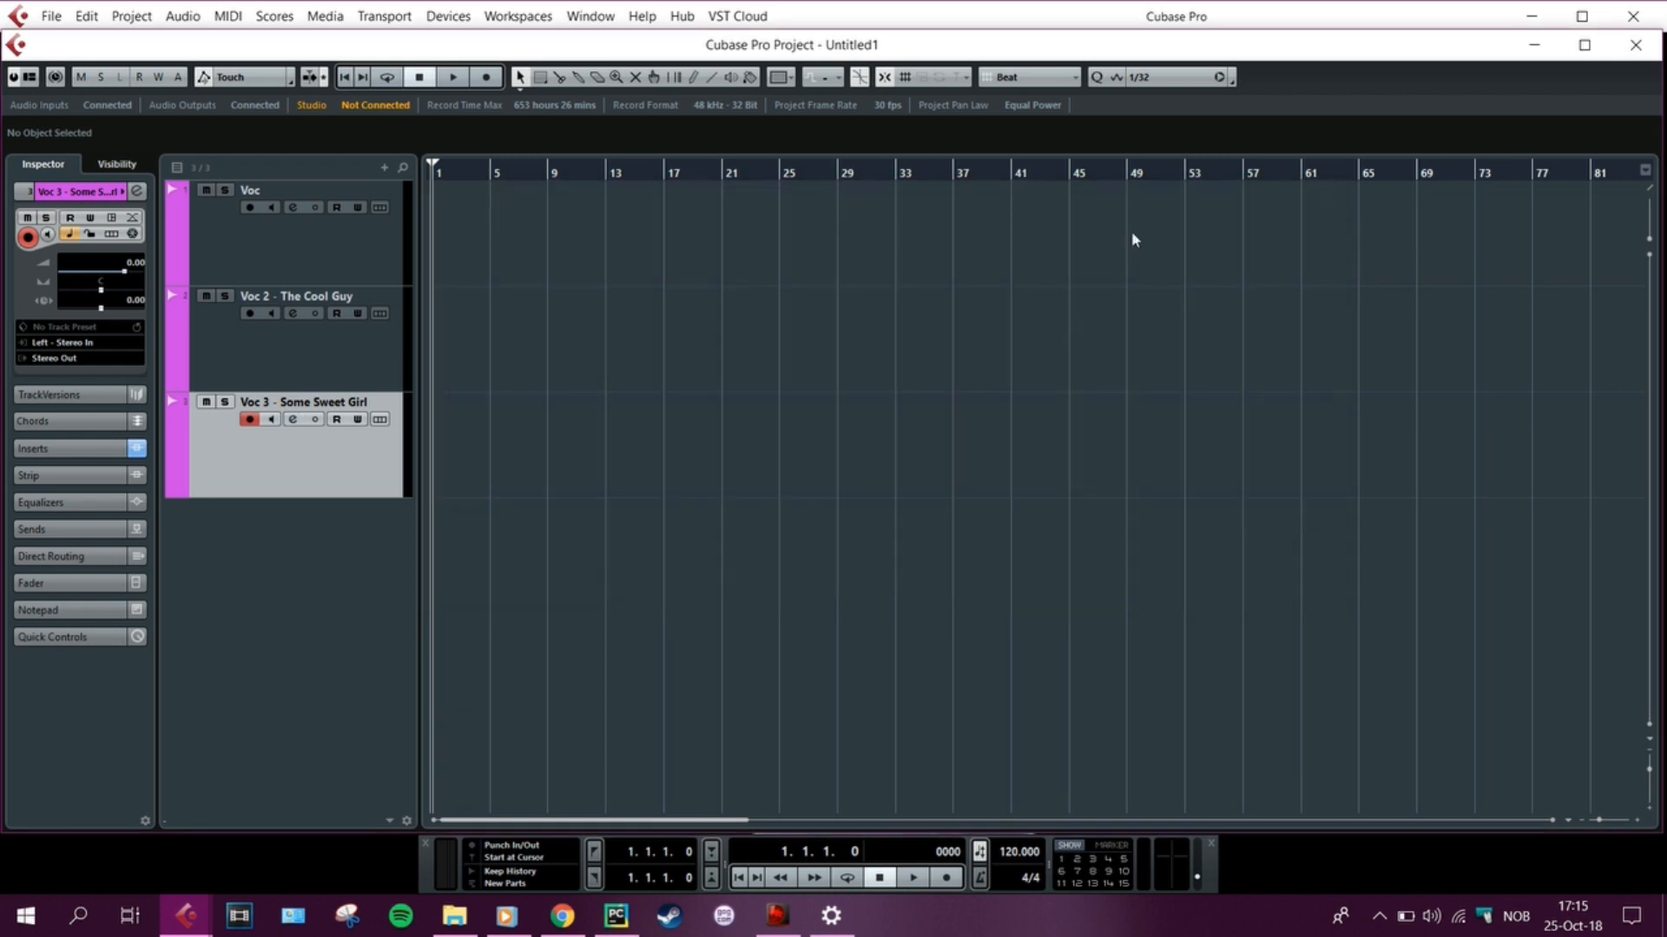
Reduce the height of the vocal tracks and select all three of them together
left_click_drag(256, 501, 261, 218)
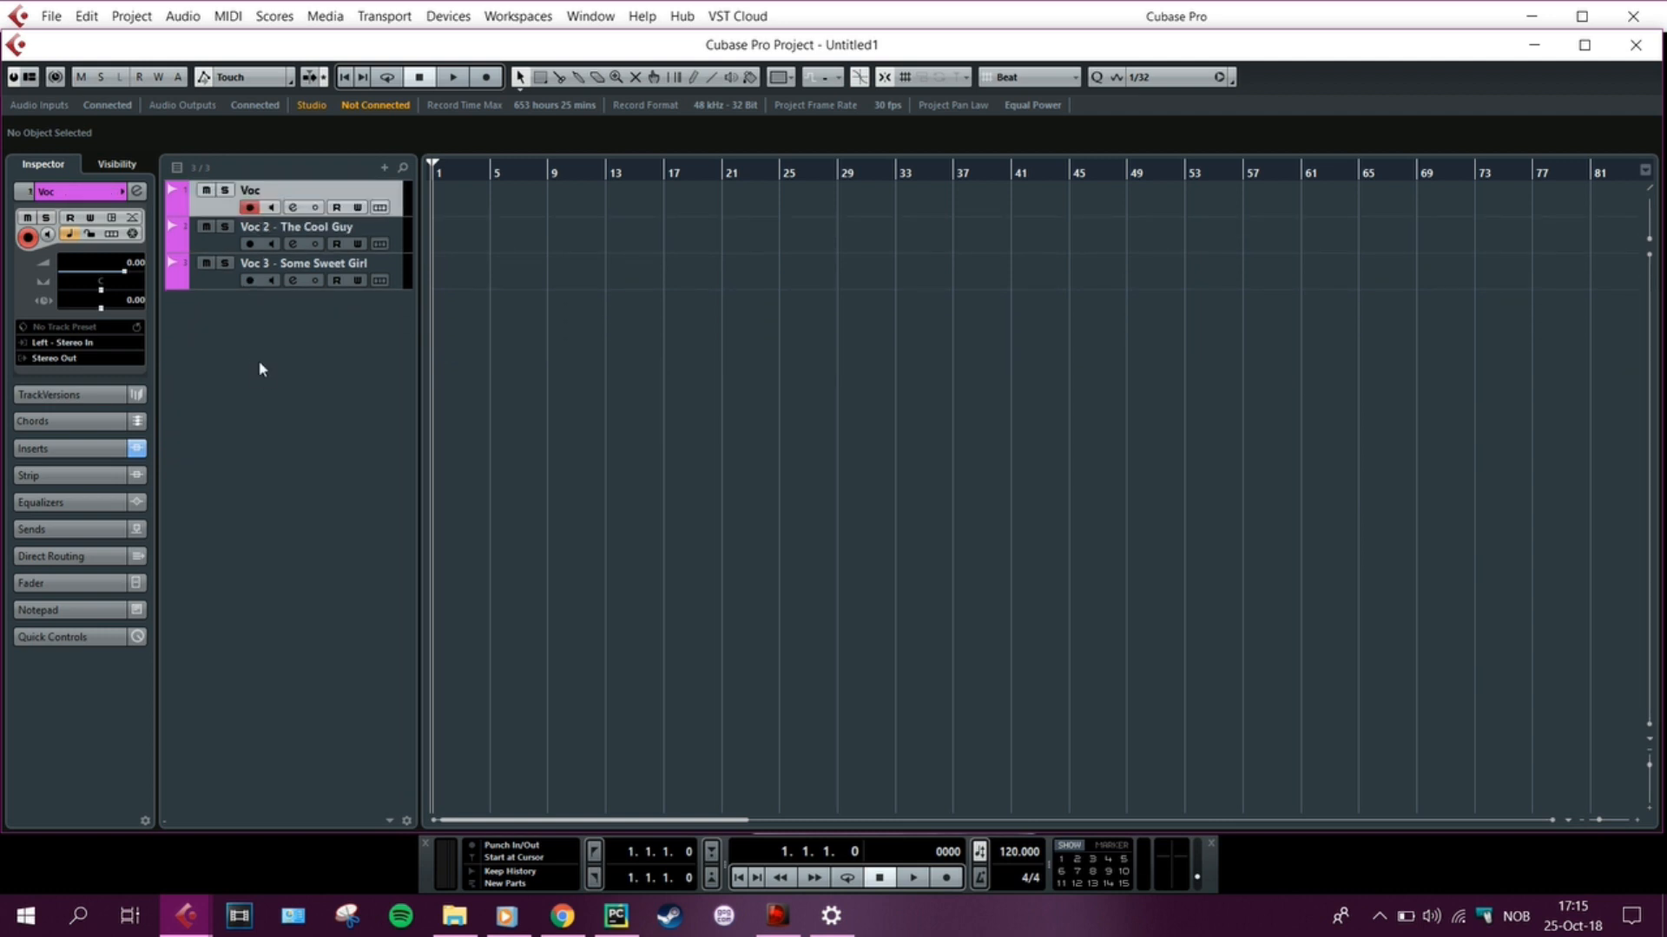
left_click(227, 237, "ctrl")
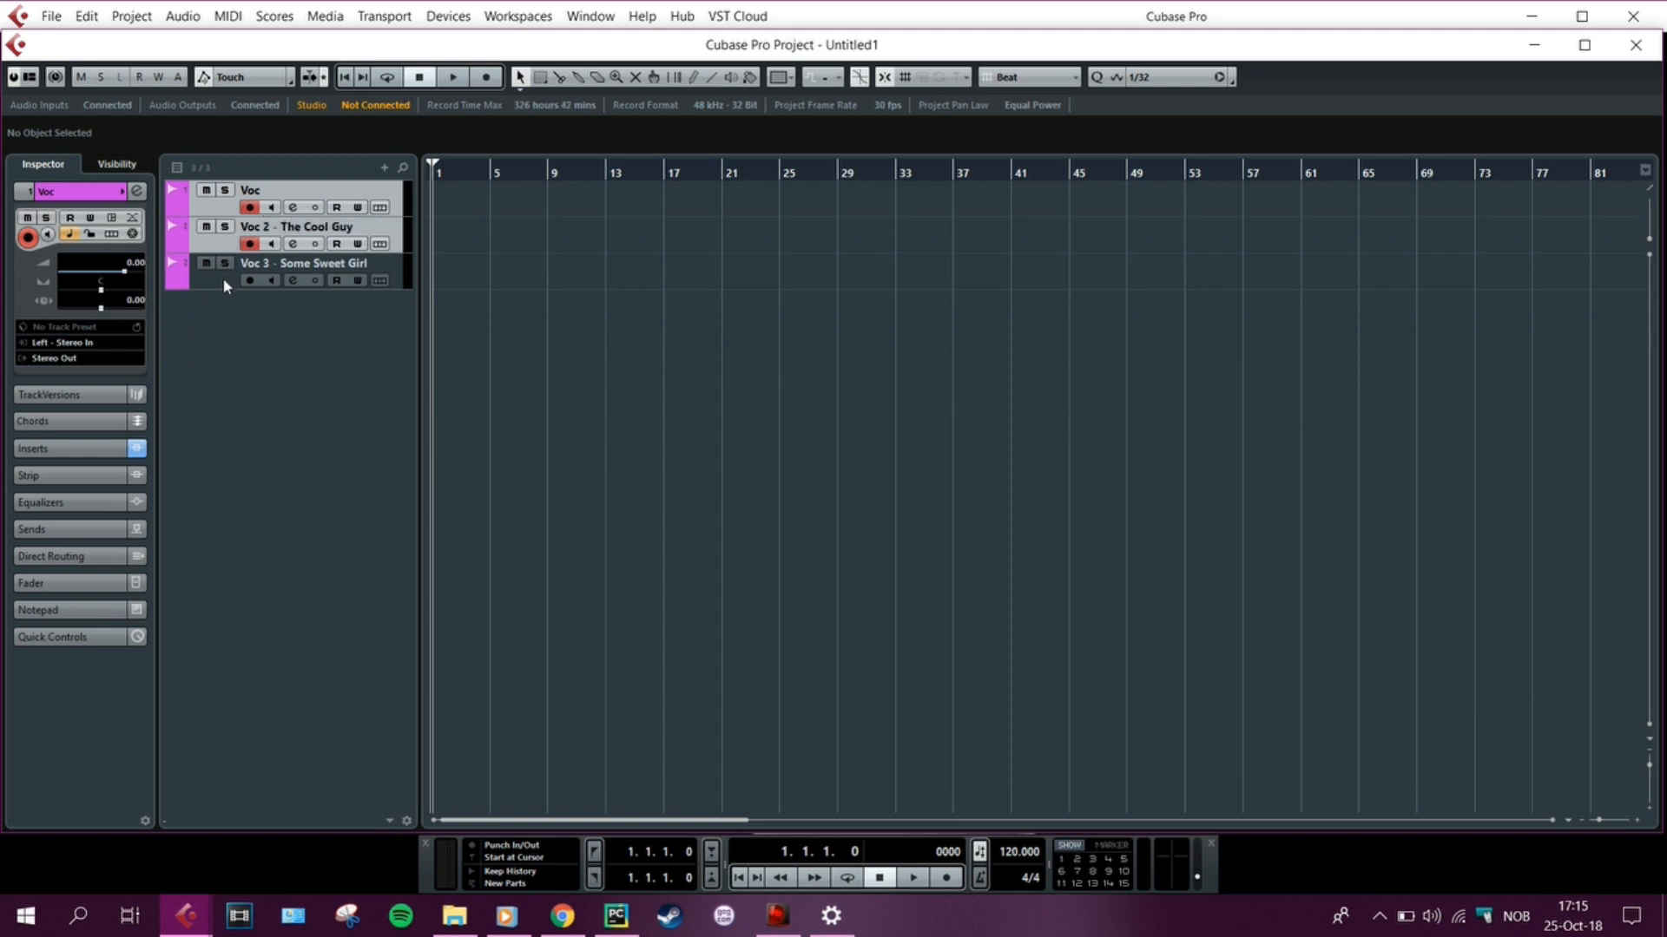
left_click(224, 287, "ctrl")
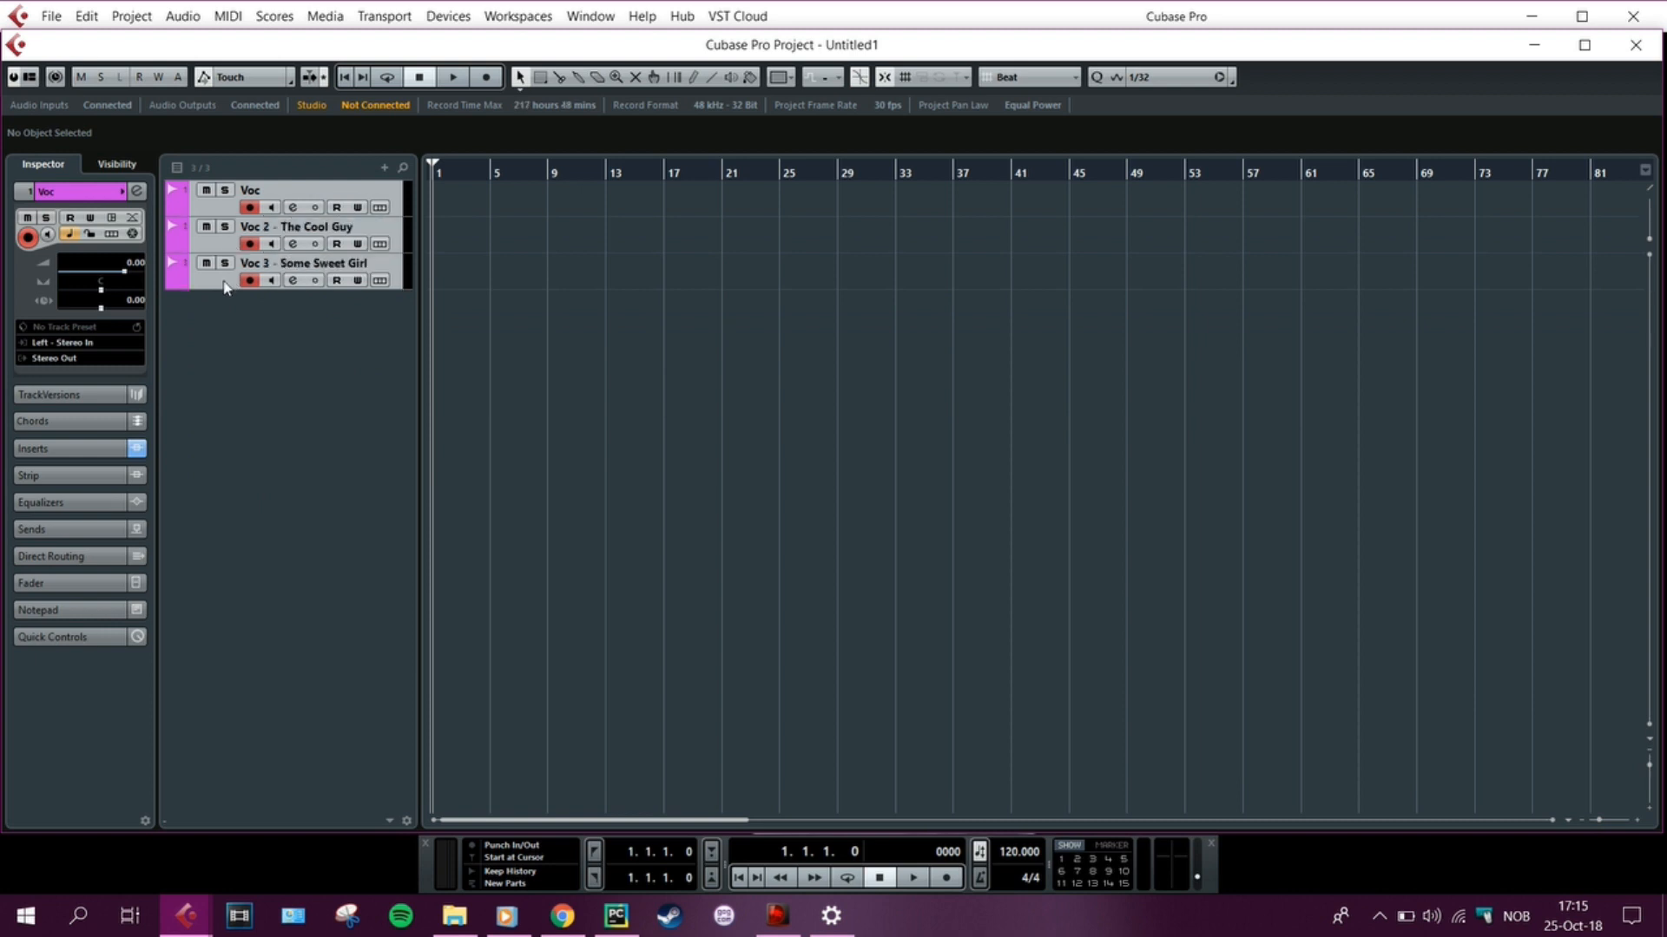
right_click(224, 235)
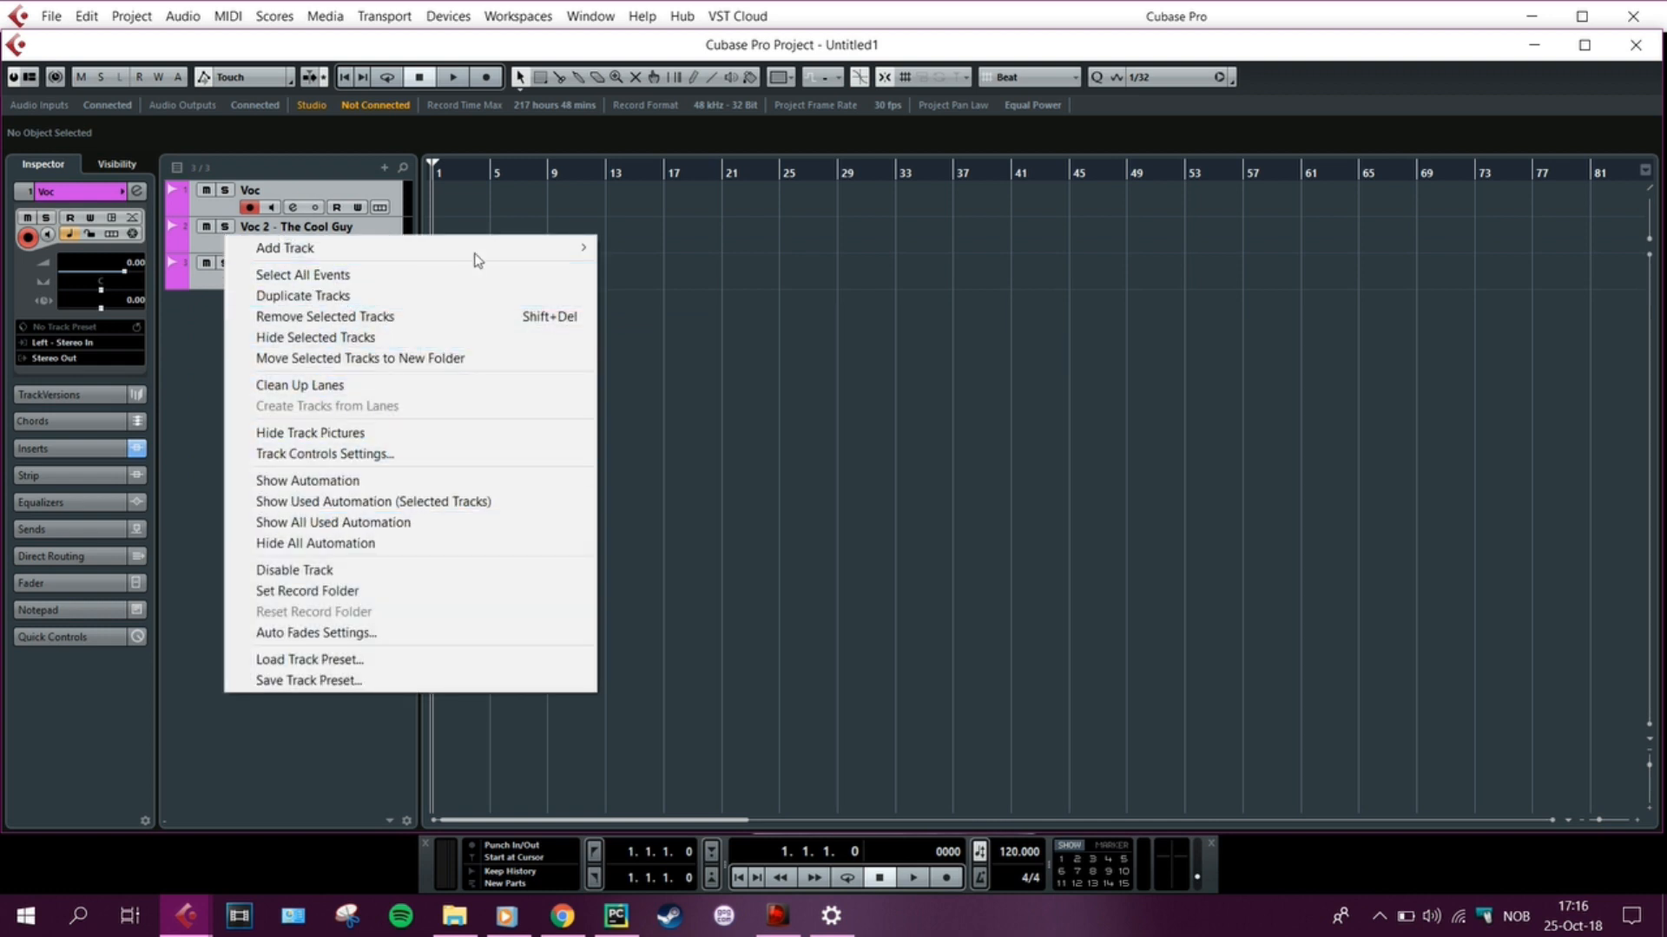
mouse_move(434, 261)
left_click(1090, 462)
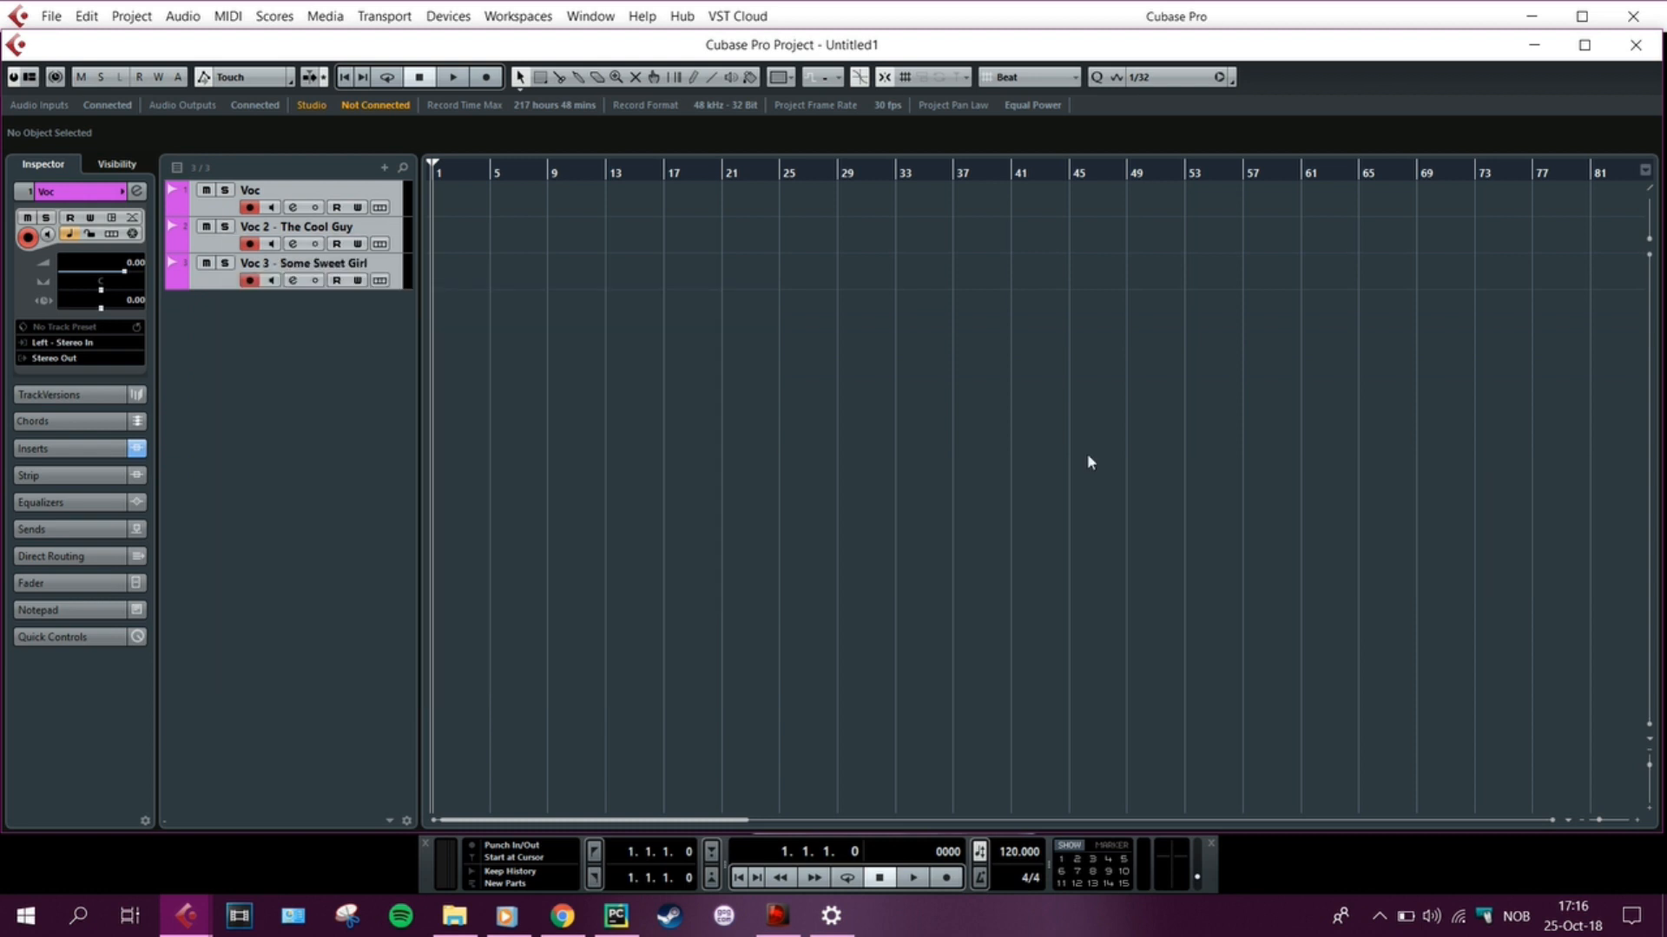
Link the three selected vocal channels in the MixConsole as a link group named "Vocal Group" with the default linked parameters
key("F3")
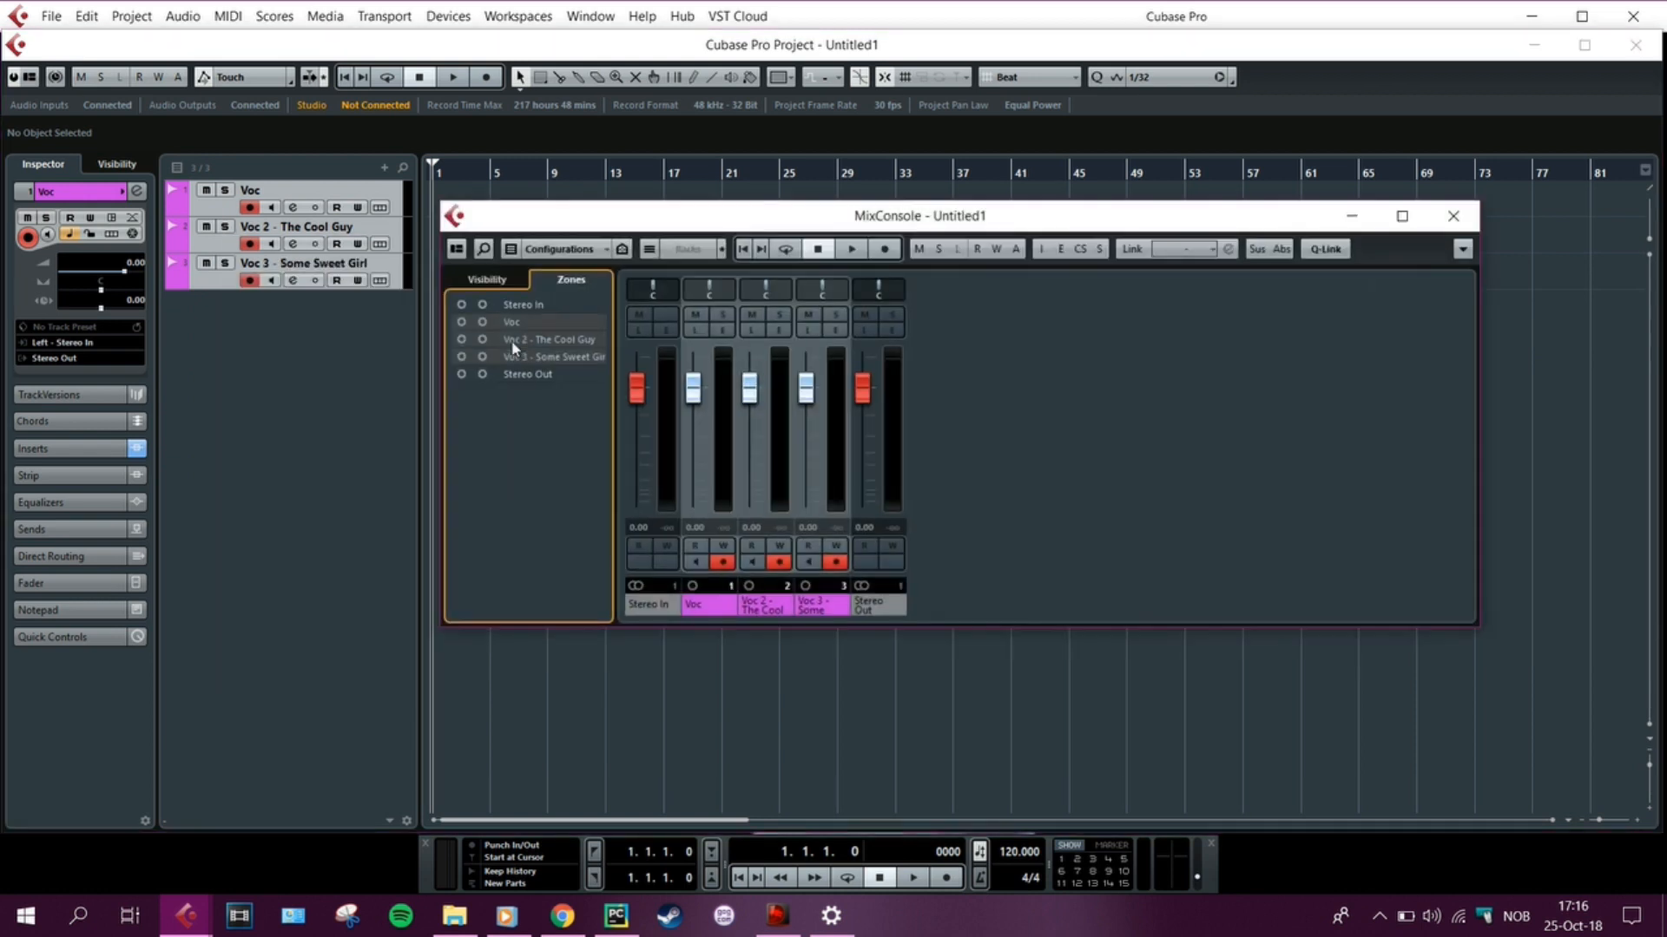
right_click(717, 606)
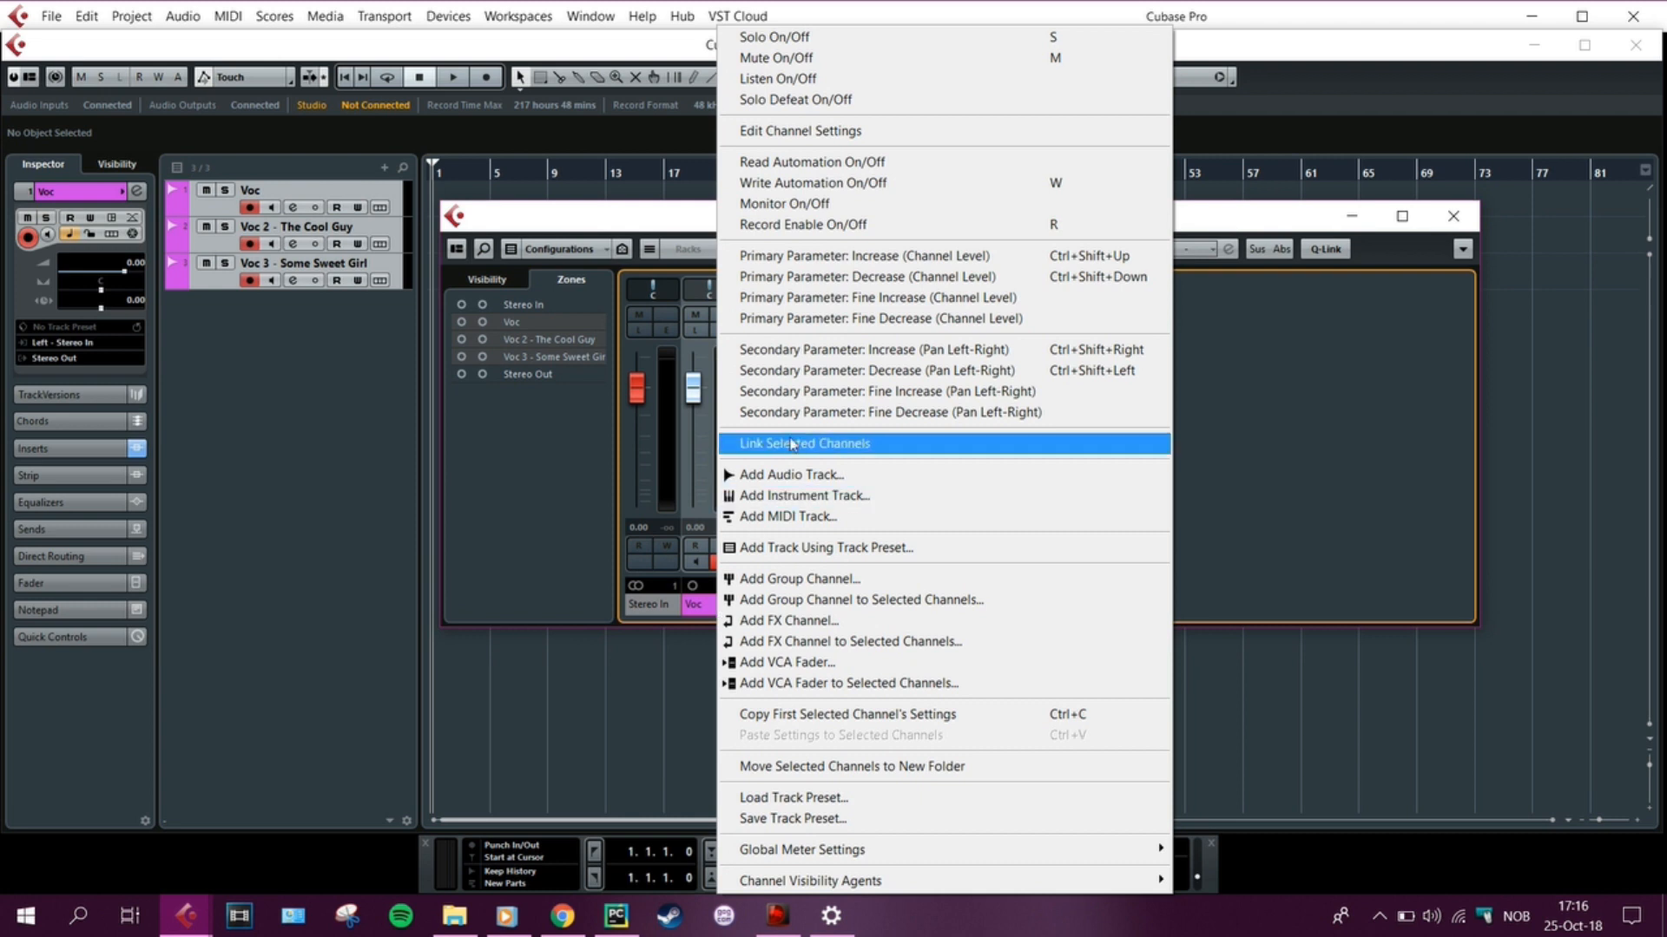
left_click(792, 446)
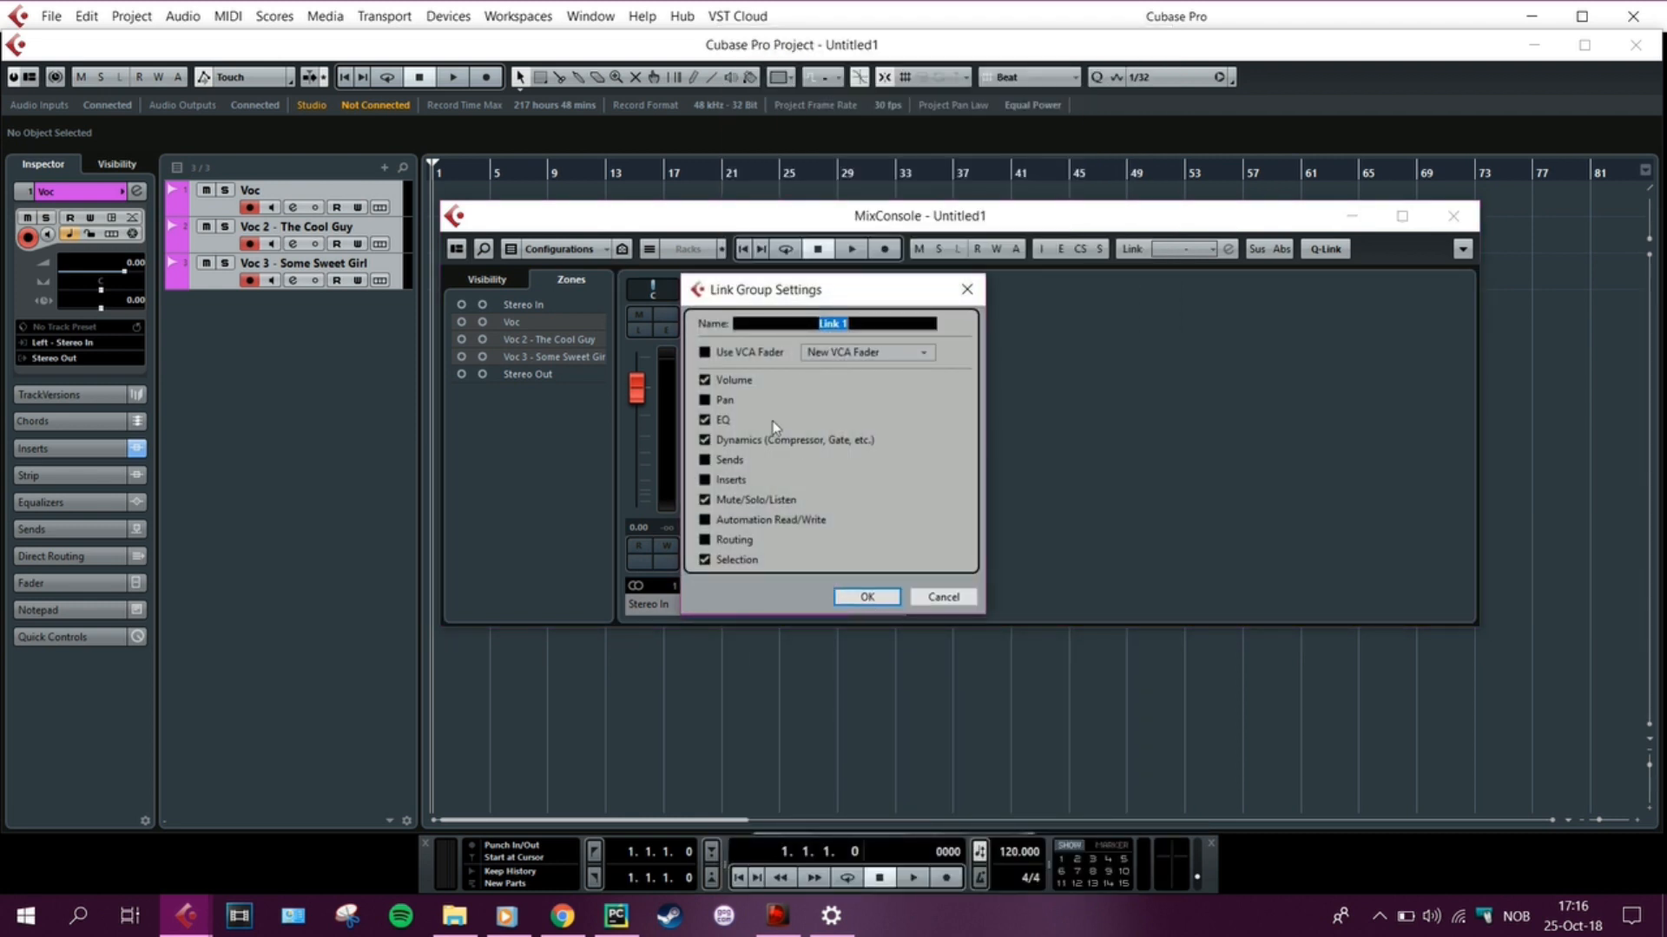
type("Vocal Group")
left_click(866, 596)
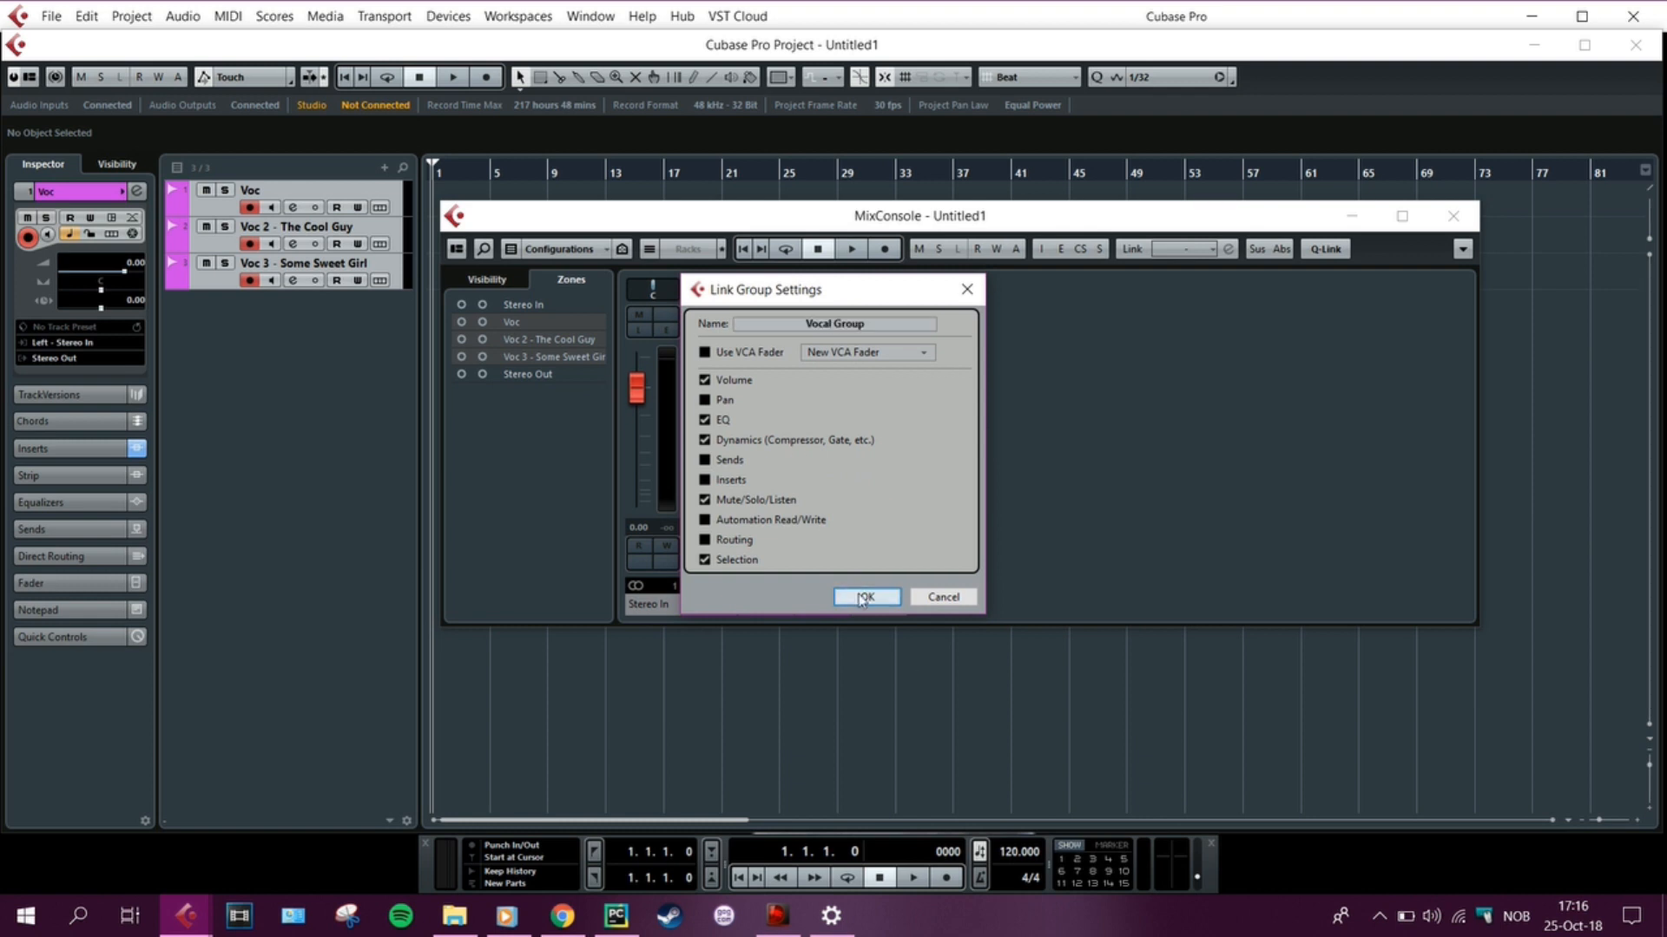
Move the linked vocal faders to 0.44, unlink the channels and close the MixConsole
mouse_move(806, 401)
left_mouse_down()
mouse_move(814, 499)
mouse_move(813, 417)
left_mouse_up()
right_click(704, 619)
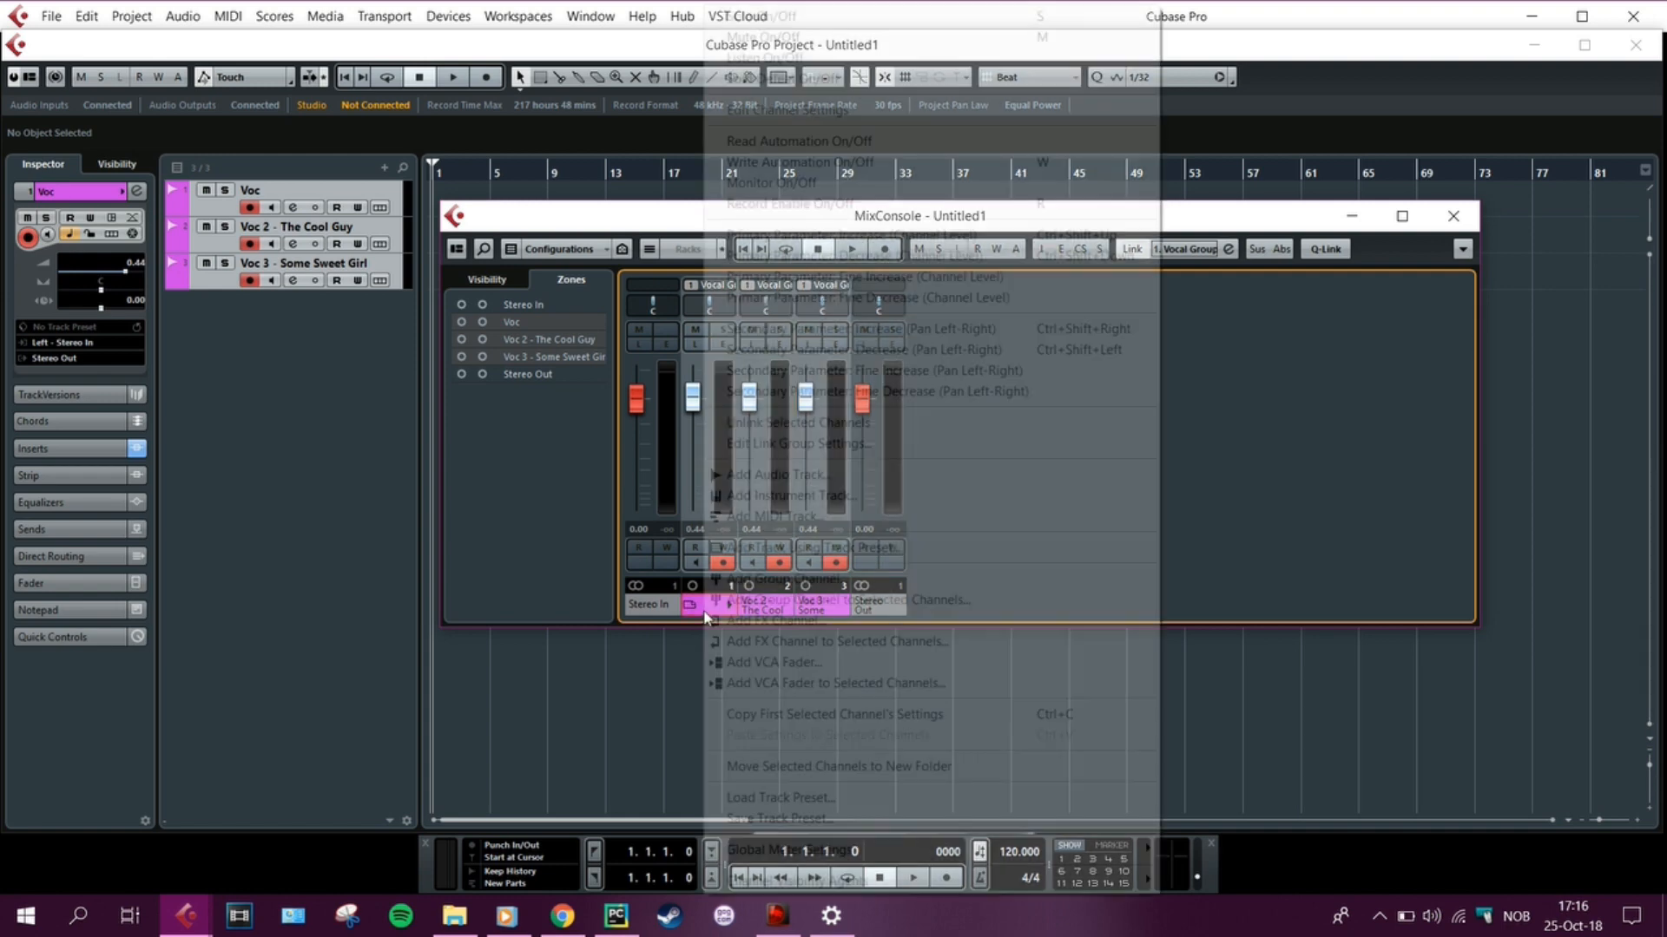
left_click(764, 423)
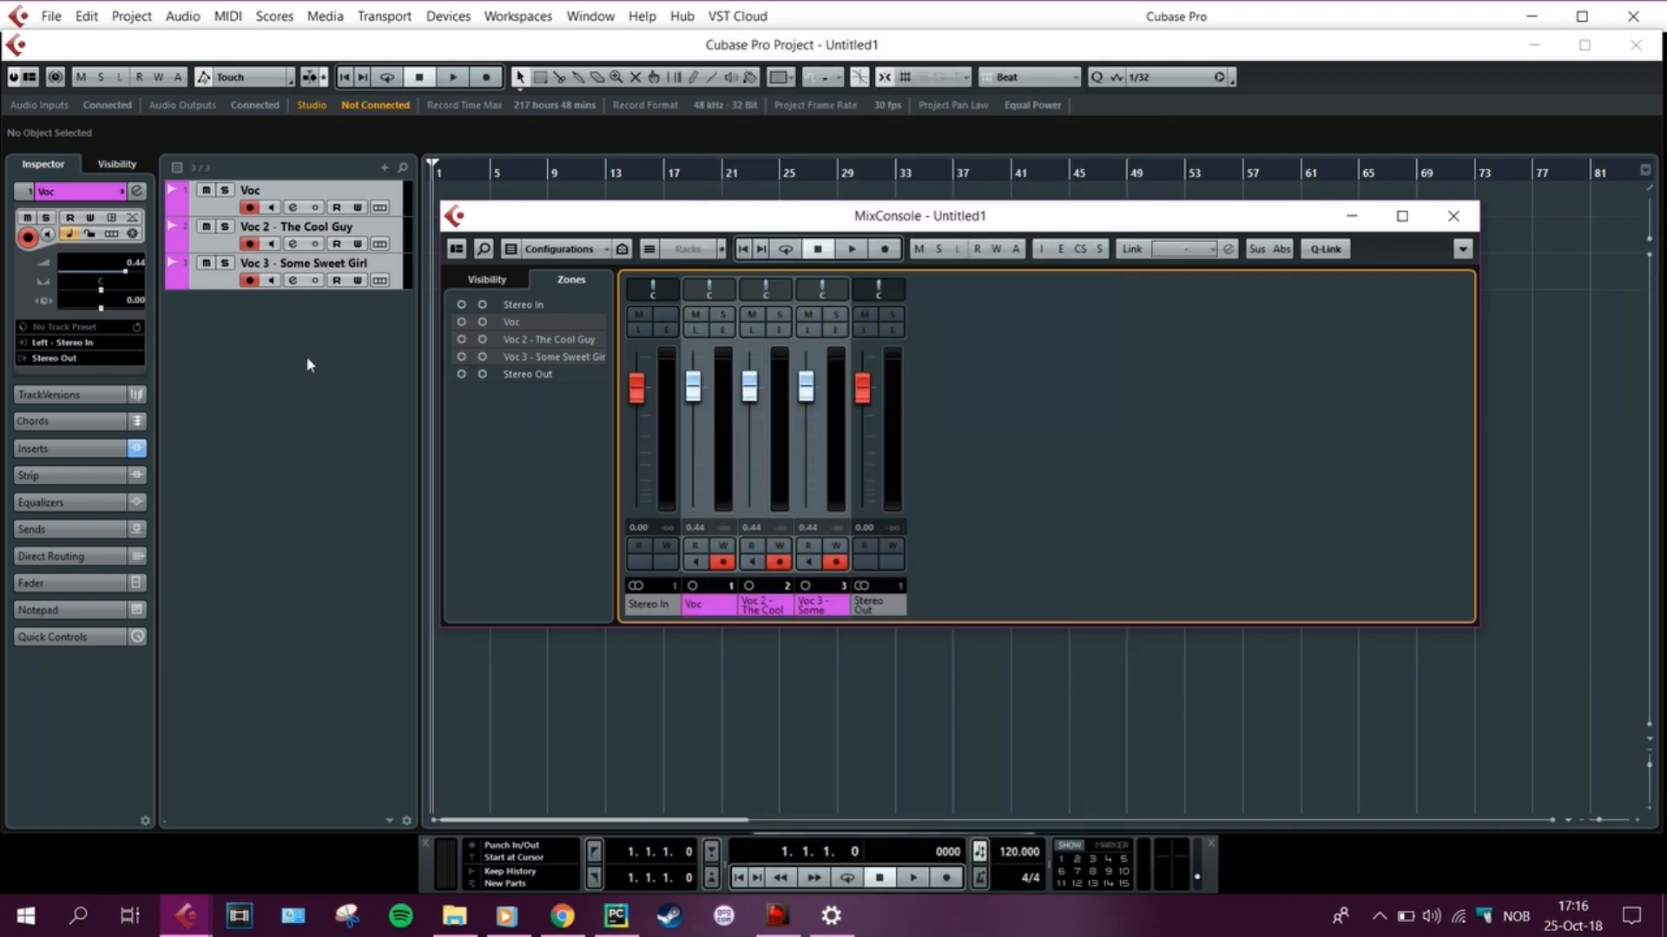
key("F3")
Add a group channel track named "Amazing Vocals #NICE" to the project
double_click(313, 328)
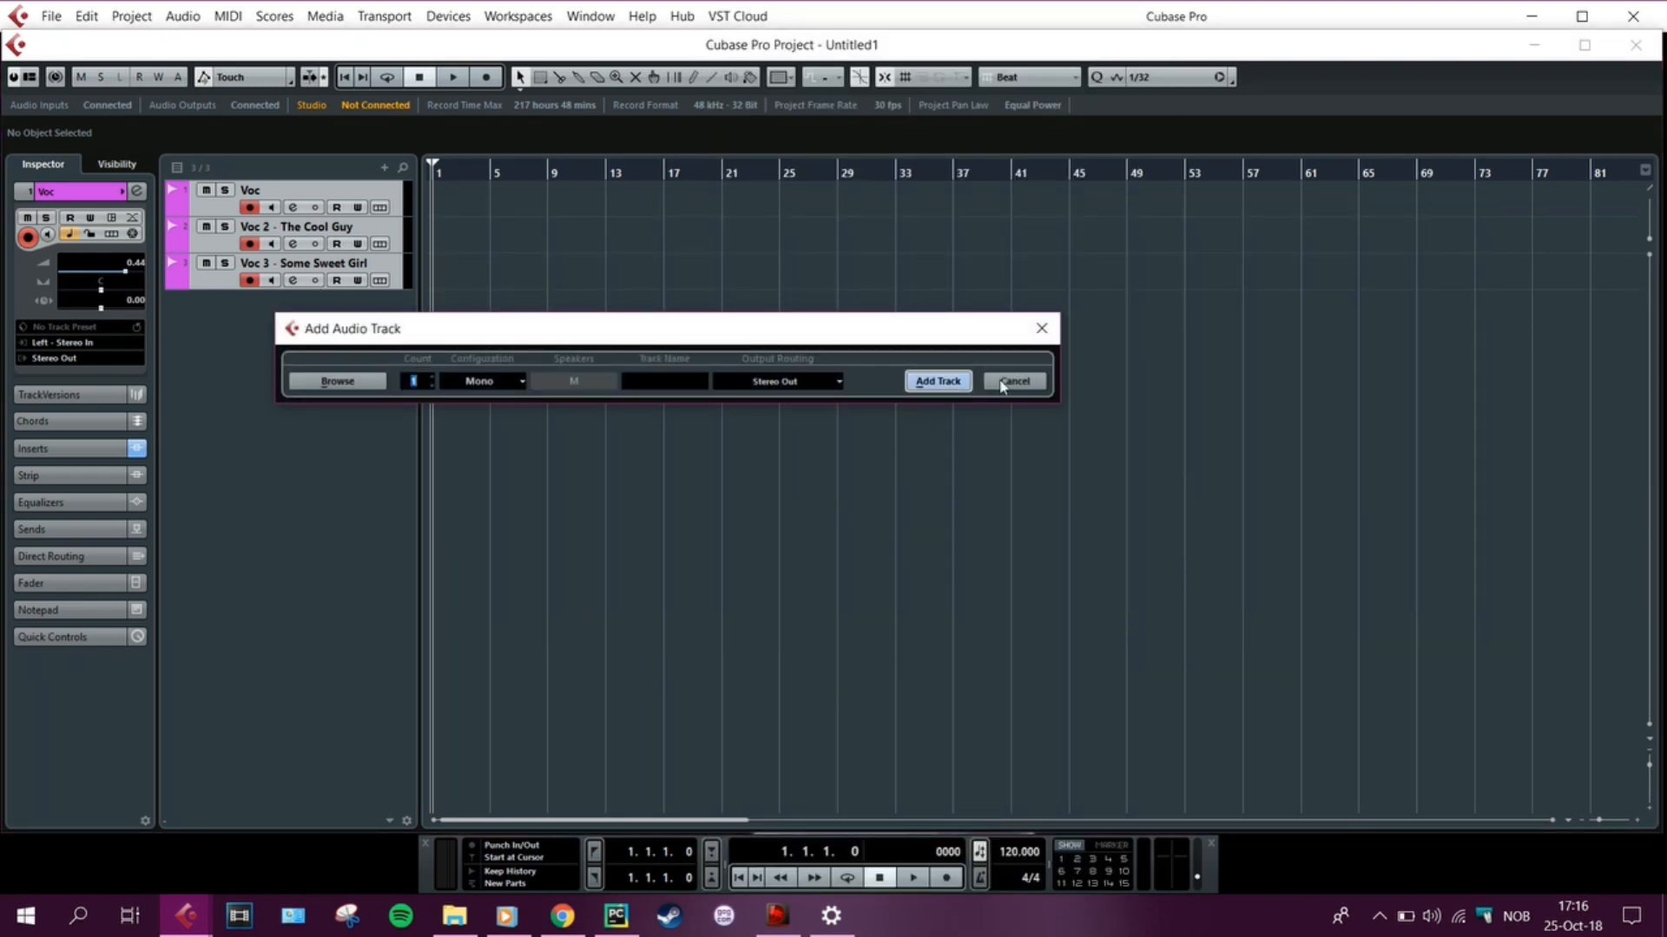
left_click(1004, 382)
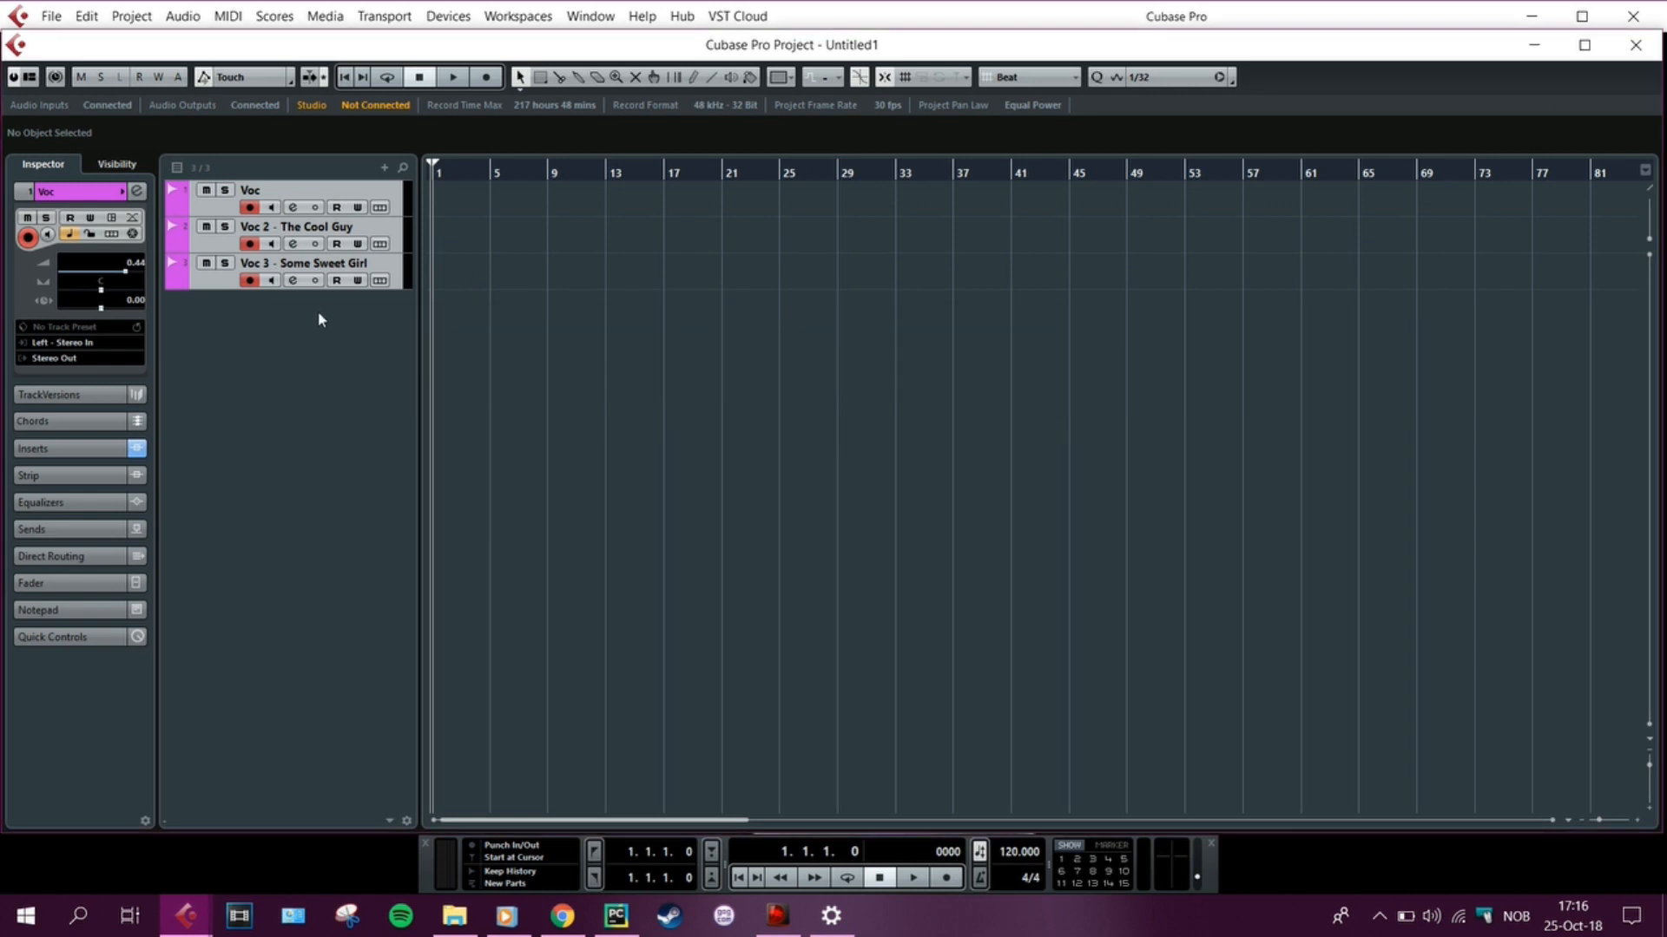
right_click(318, 314)
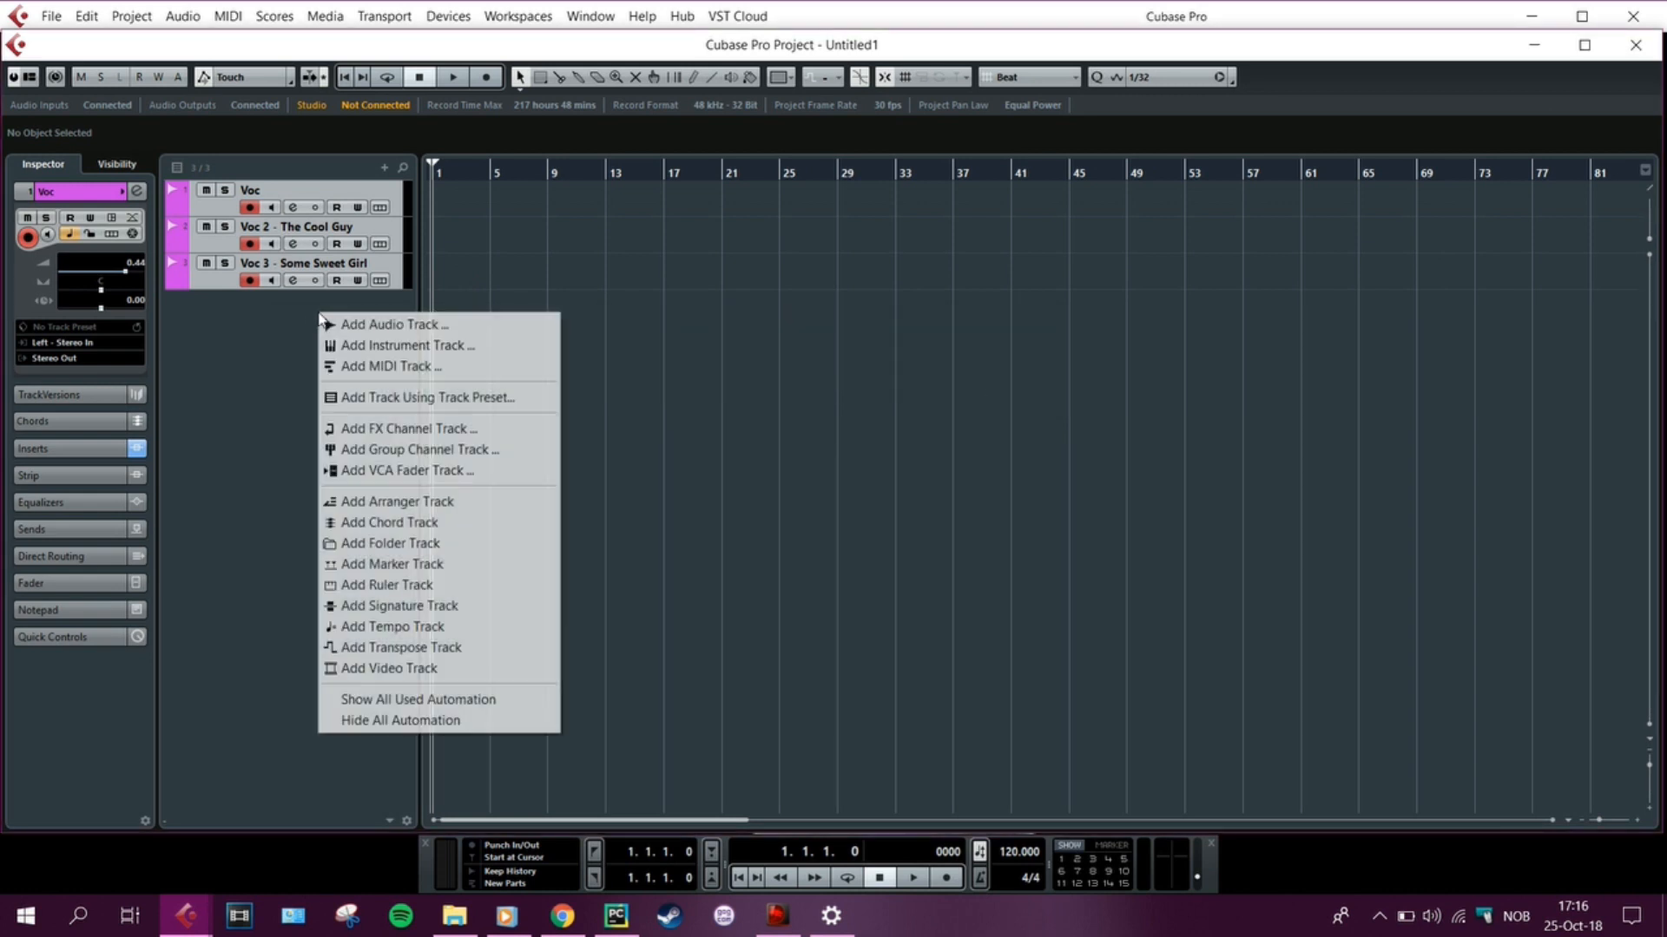
left_click(410, 455)
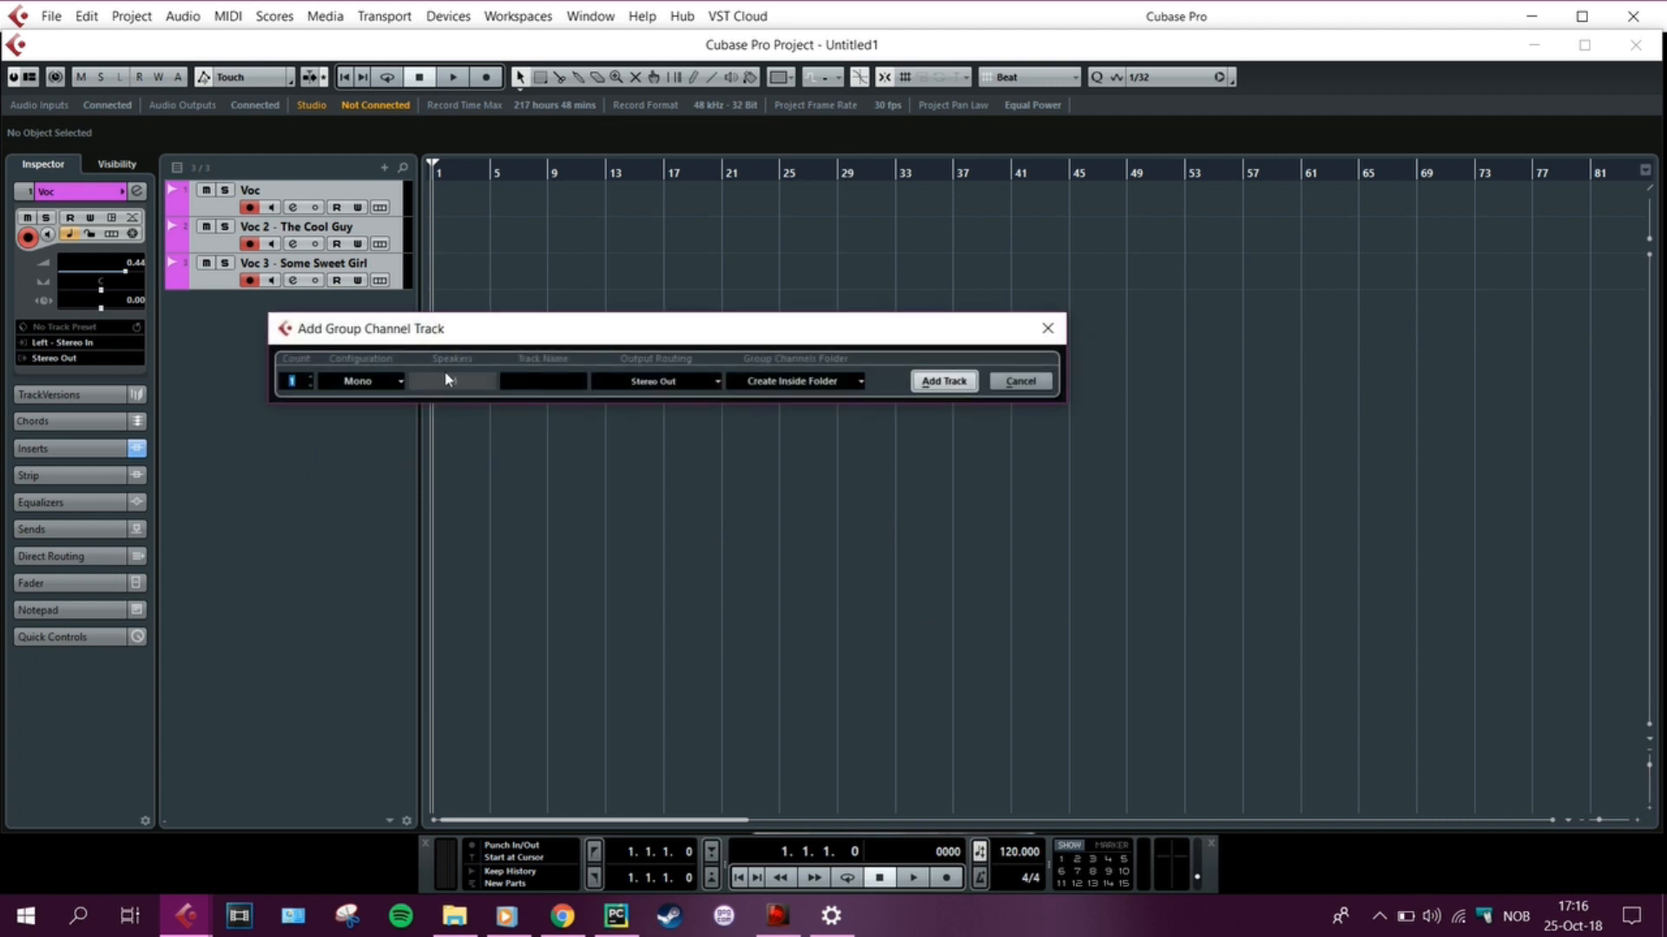
left_click(379, 380)
left_click(363, 426)
left_click(539, 383)
type("Amazing C")
key("BackSpace")
type("Vocals #NICE")
left_click(943, 381)
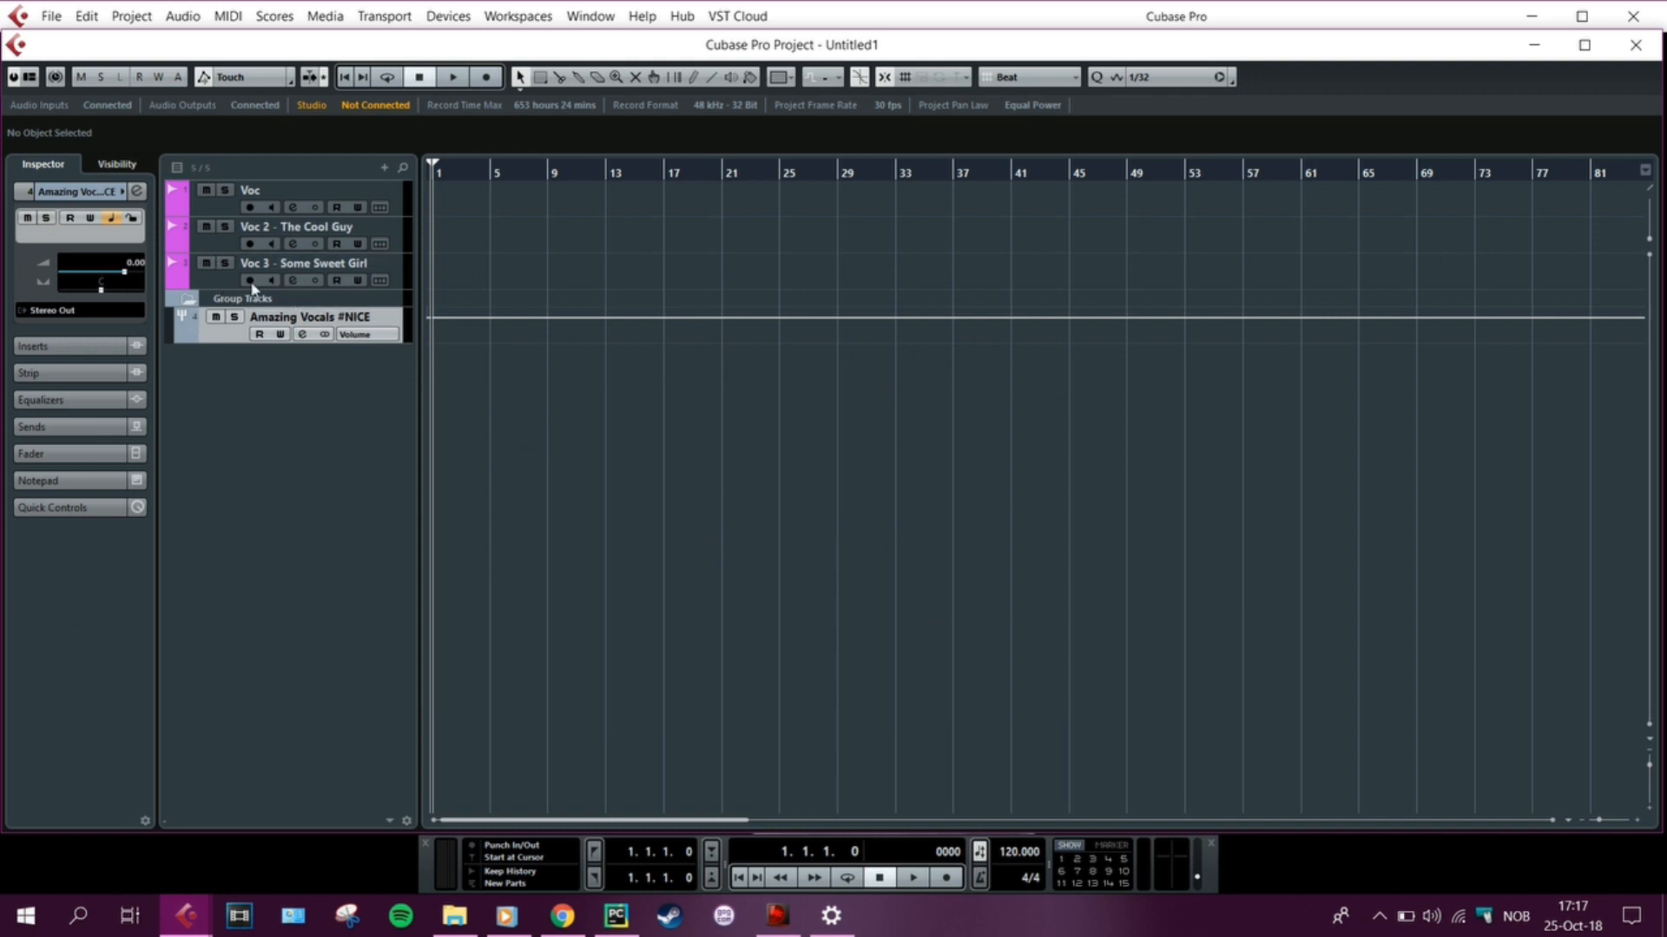
Route the outputs of Voc, "Voc 2 - The Cool Guy" and "Voc 3 - Some Sweet Girl" to the "Amazing Vocals #NICE" group
left_click(224, 199)
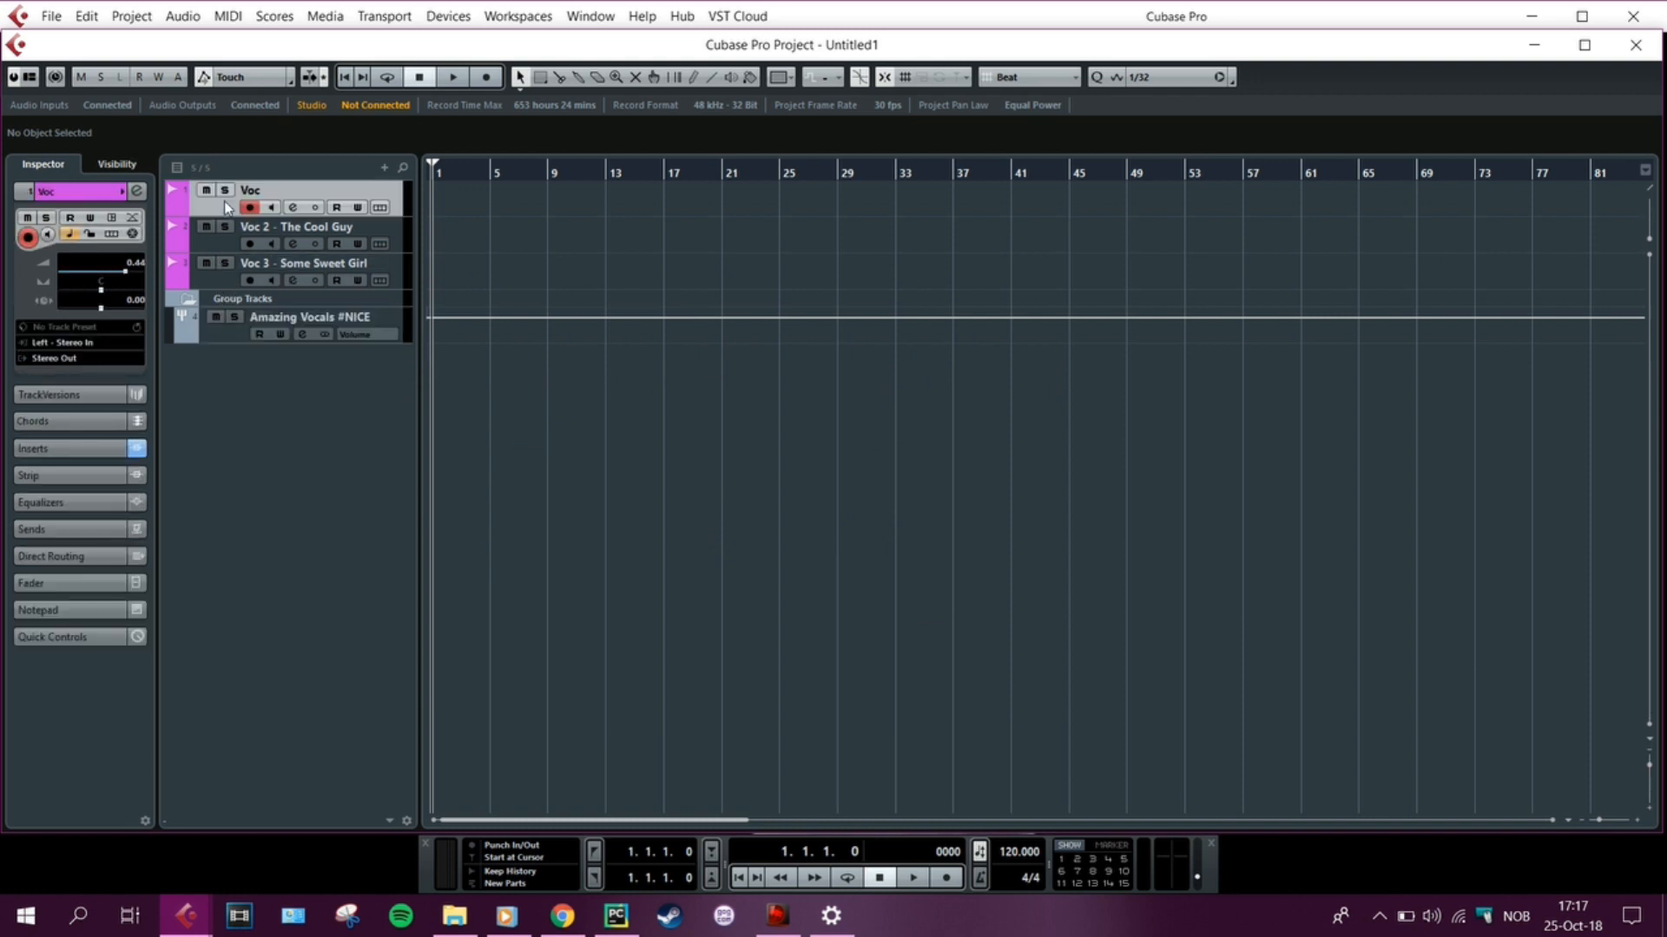
left_click(57, 358)
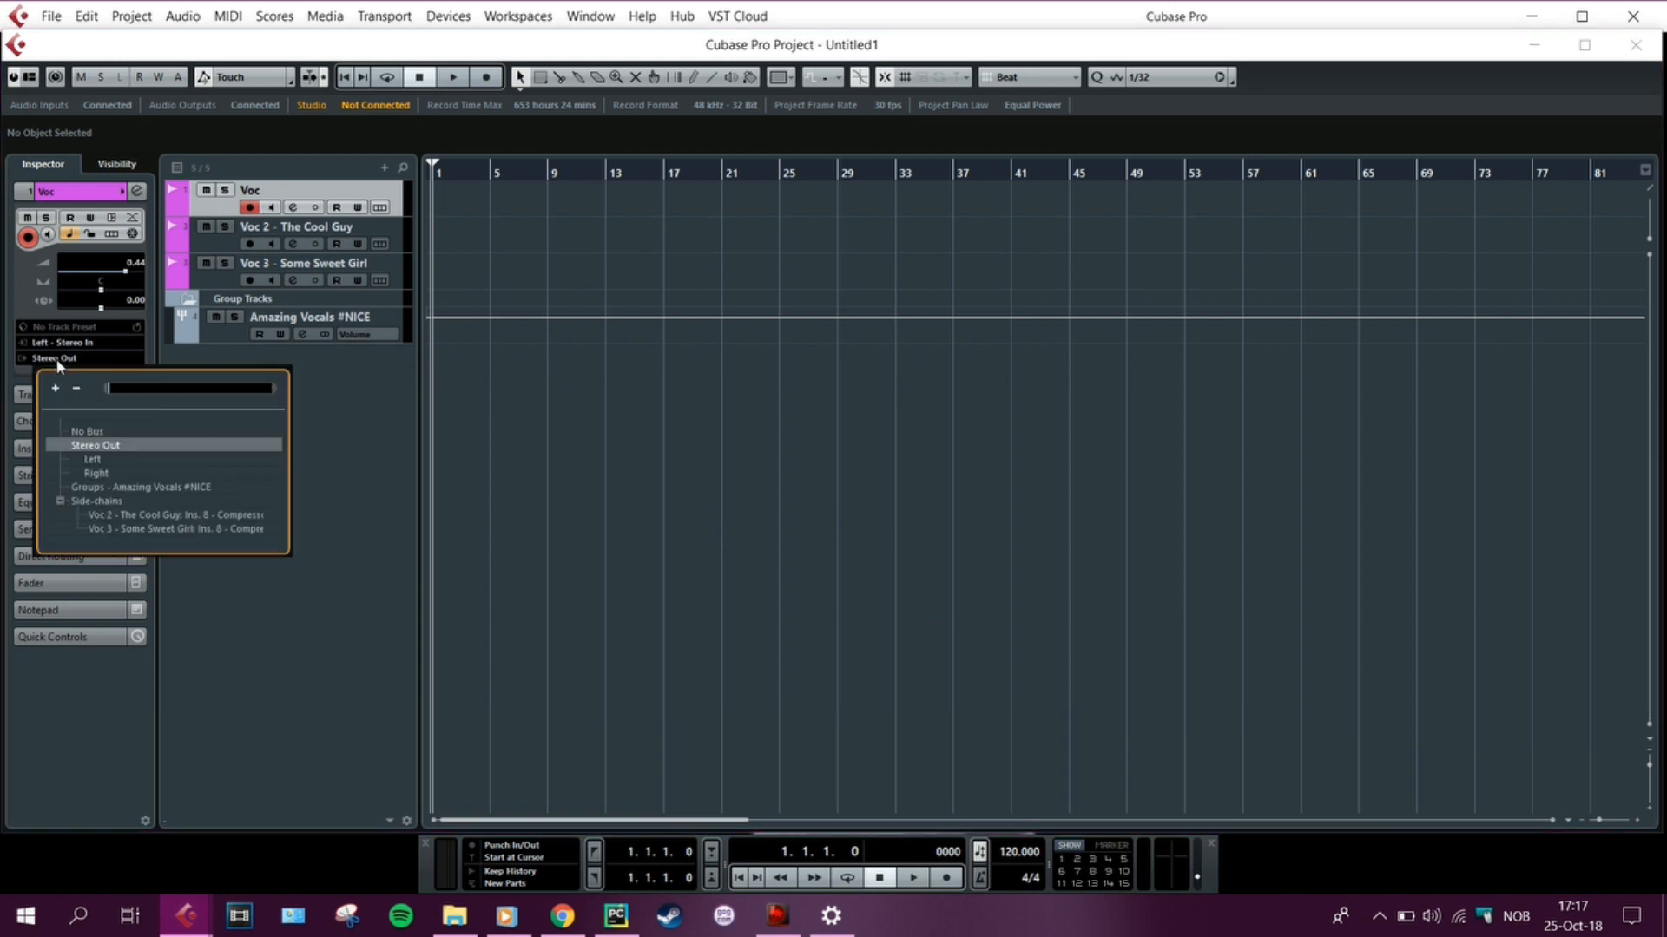
left_click(102, 487)
left_click(229, 237)
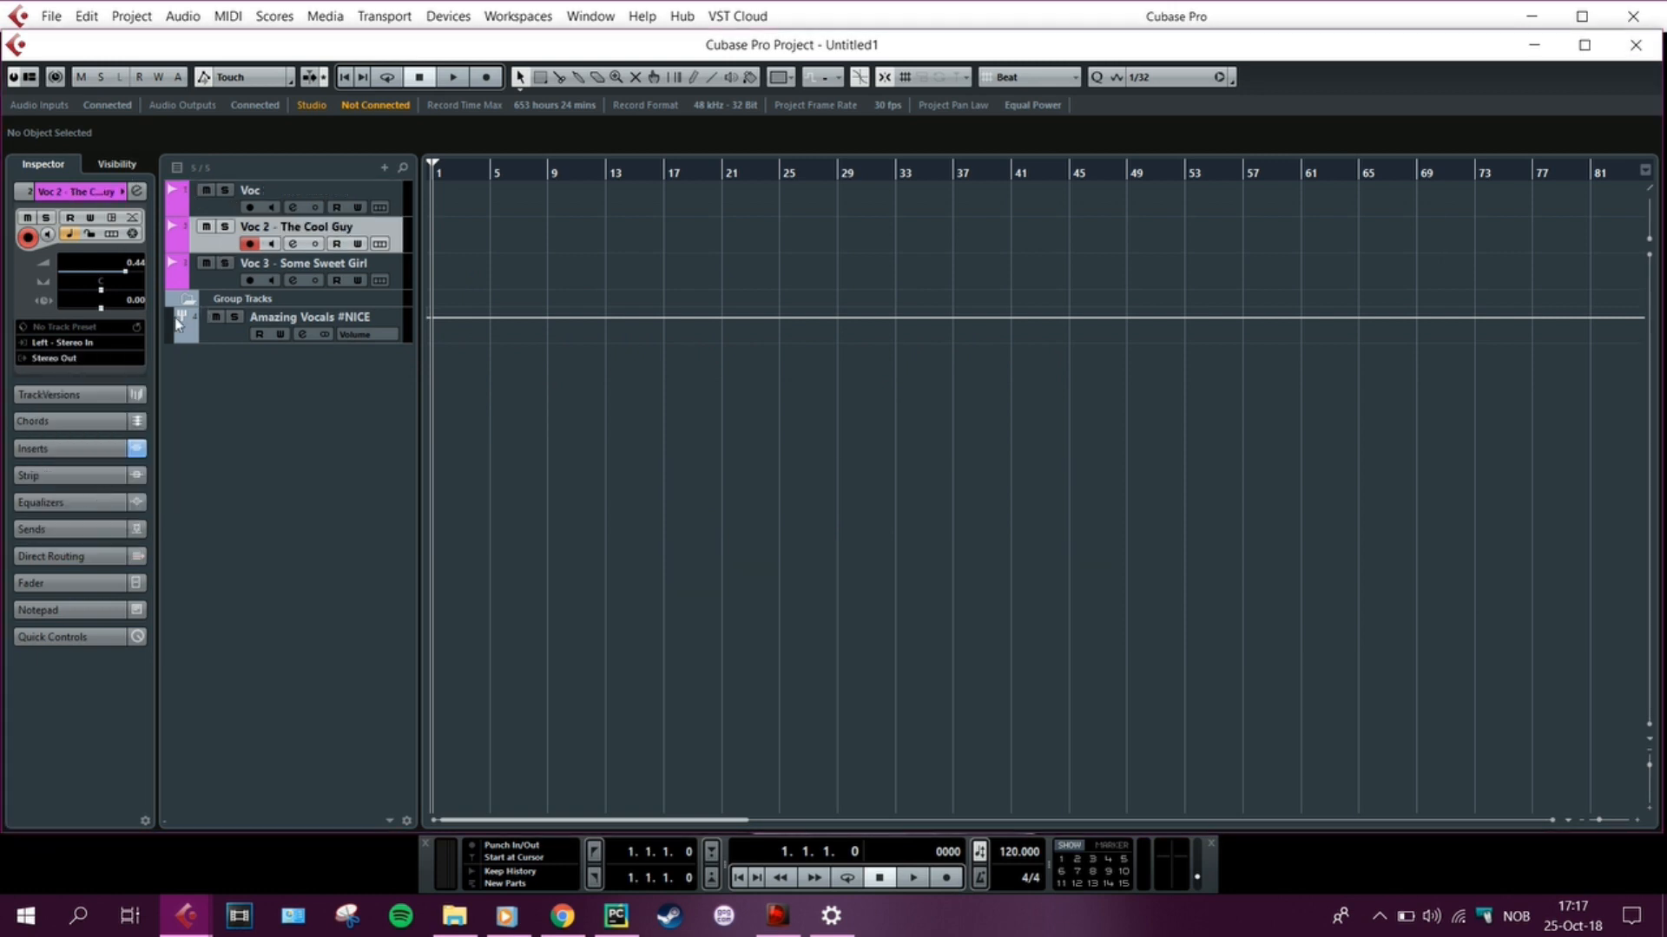
left_click(71, 358)
left_click(131, 488)
left_click(229, 278)
left_click(58, 361)
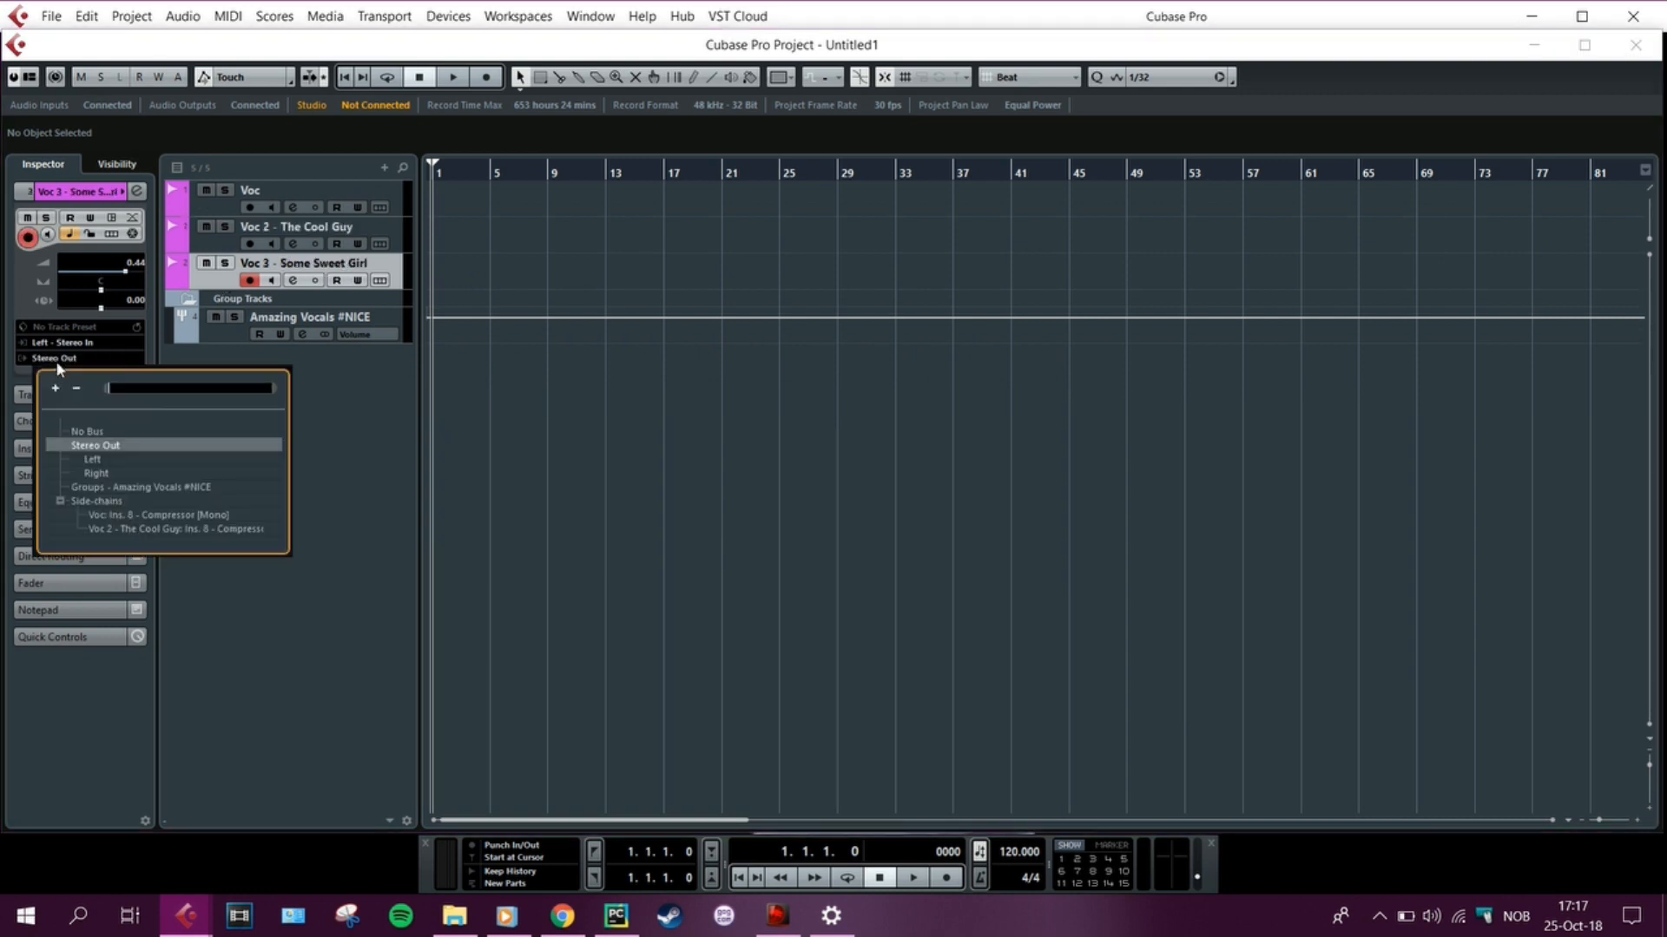
left_click(139, 487)
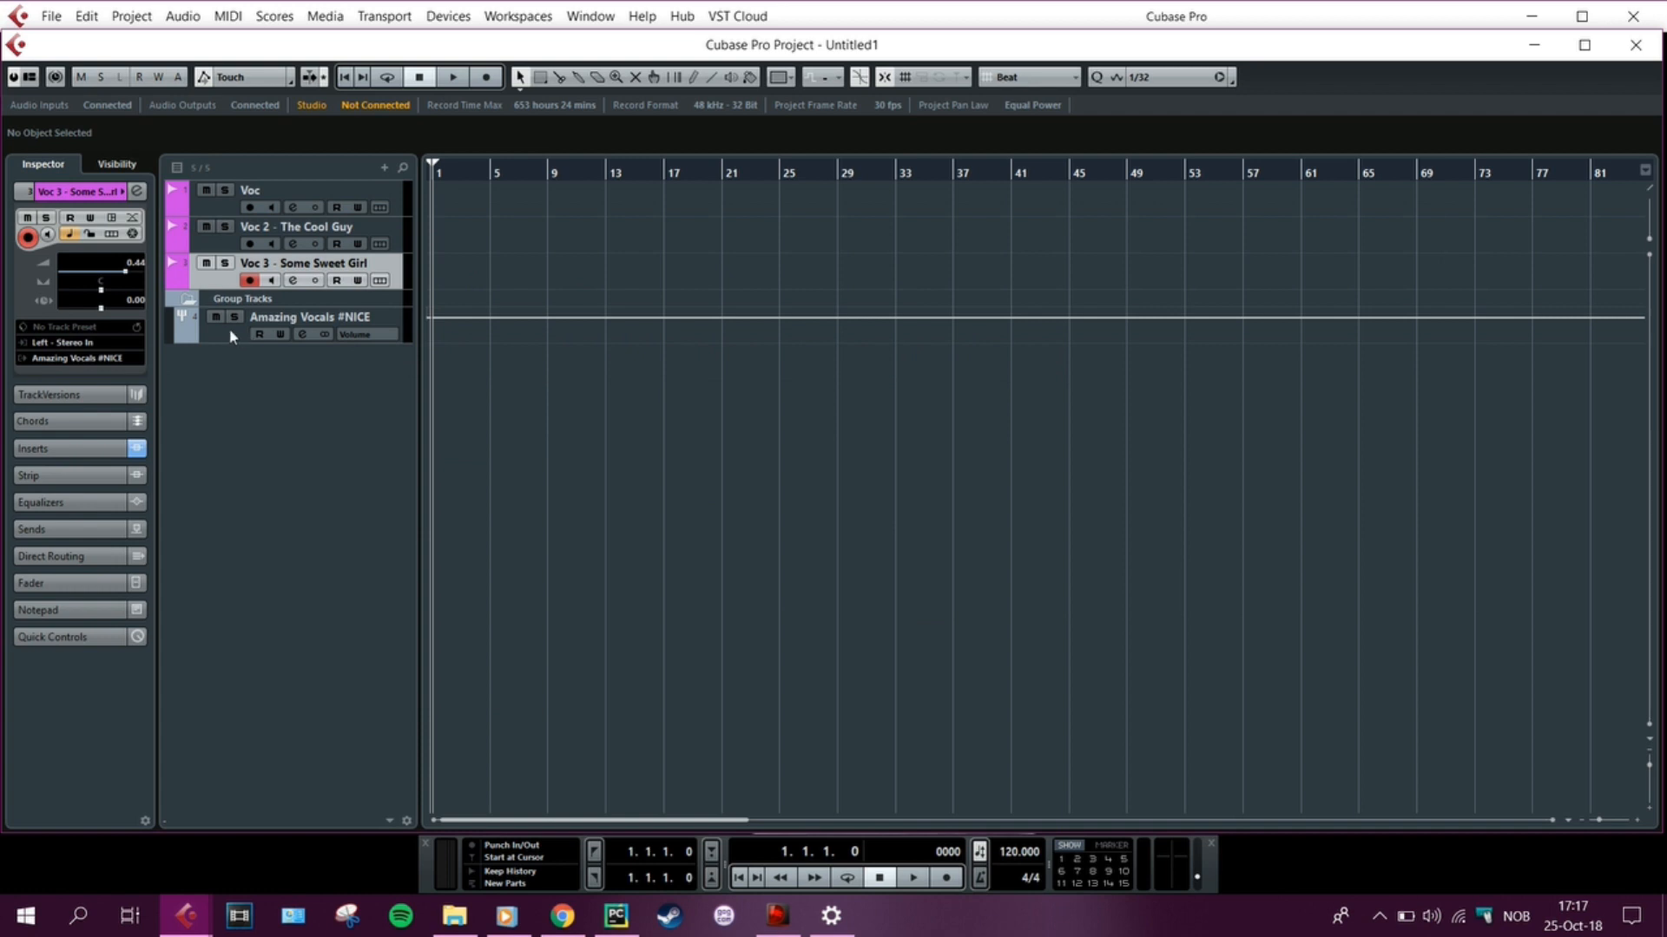
key("Up")
key("Up")
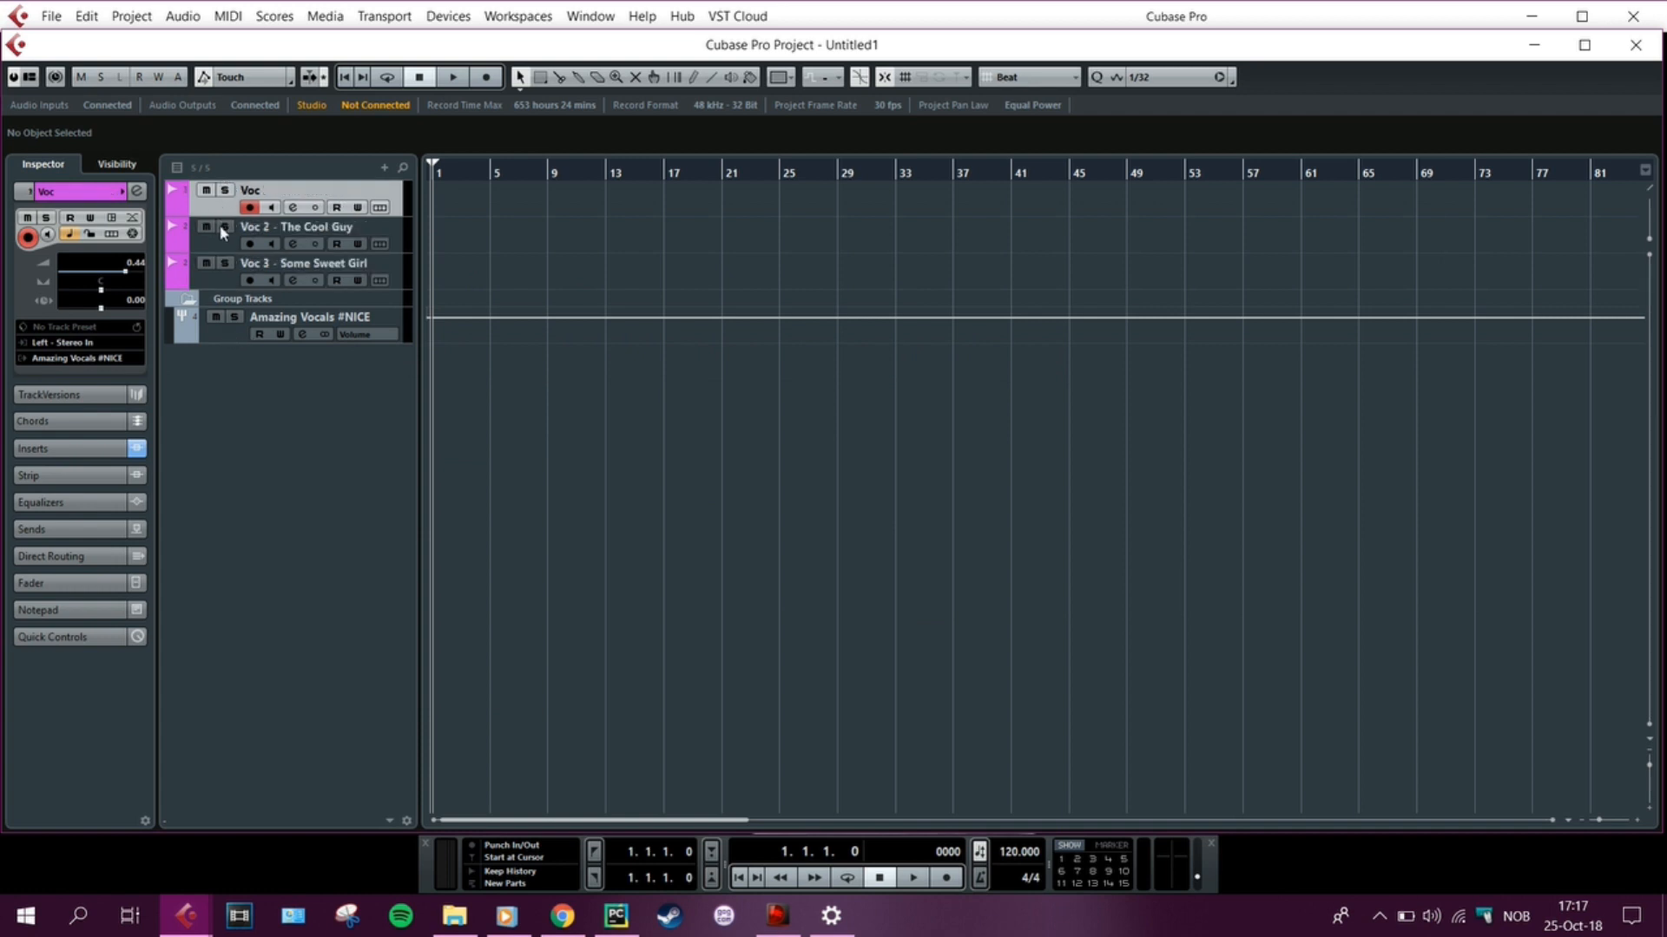
left_click(222, 229)
left_click(222, 228)
Colour the "Amazing Vocals #NICE" group track purple and enlarge its track height
left_click(235, 337)
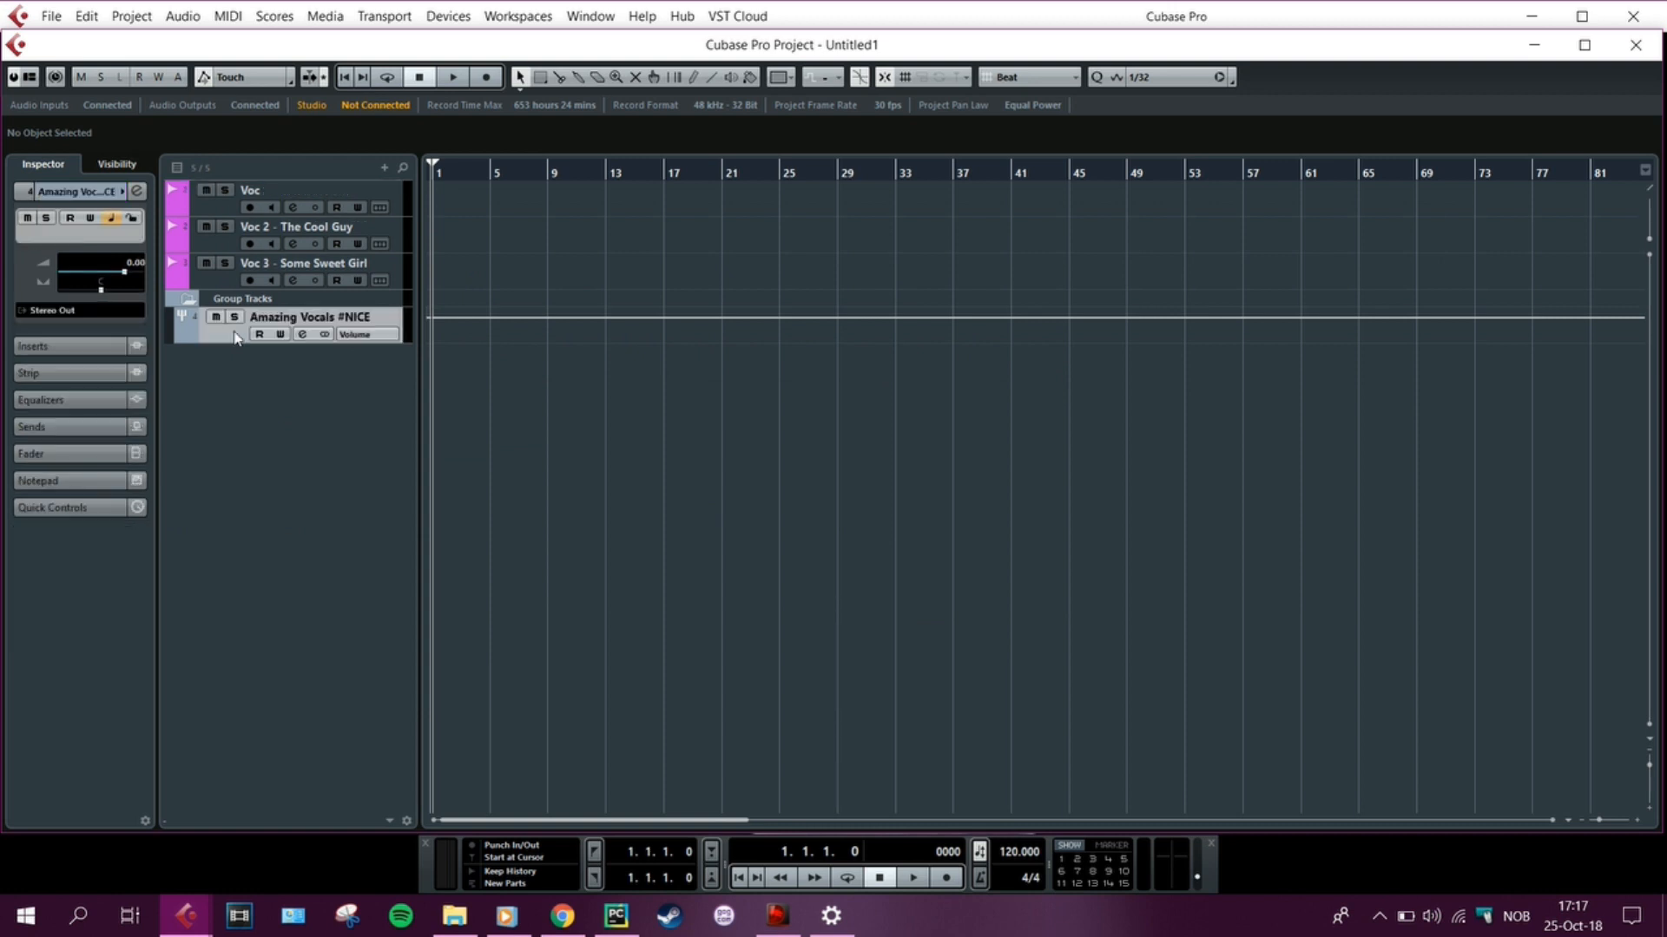
left_click(122, 191)
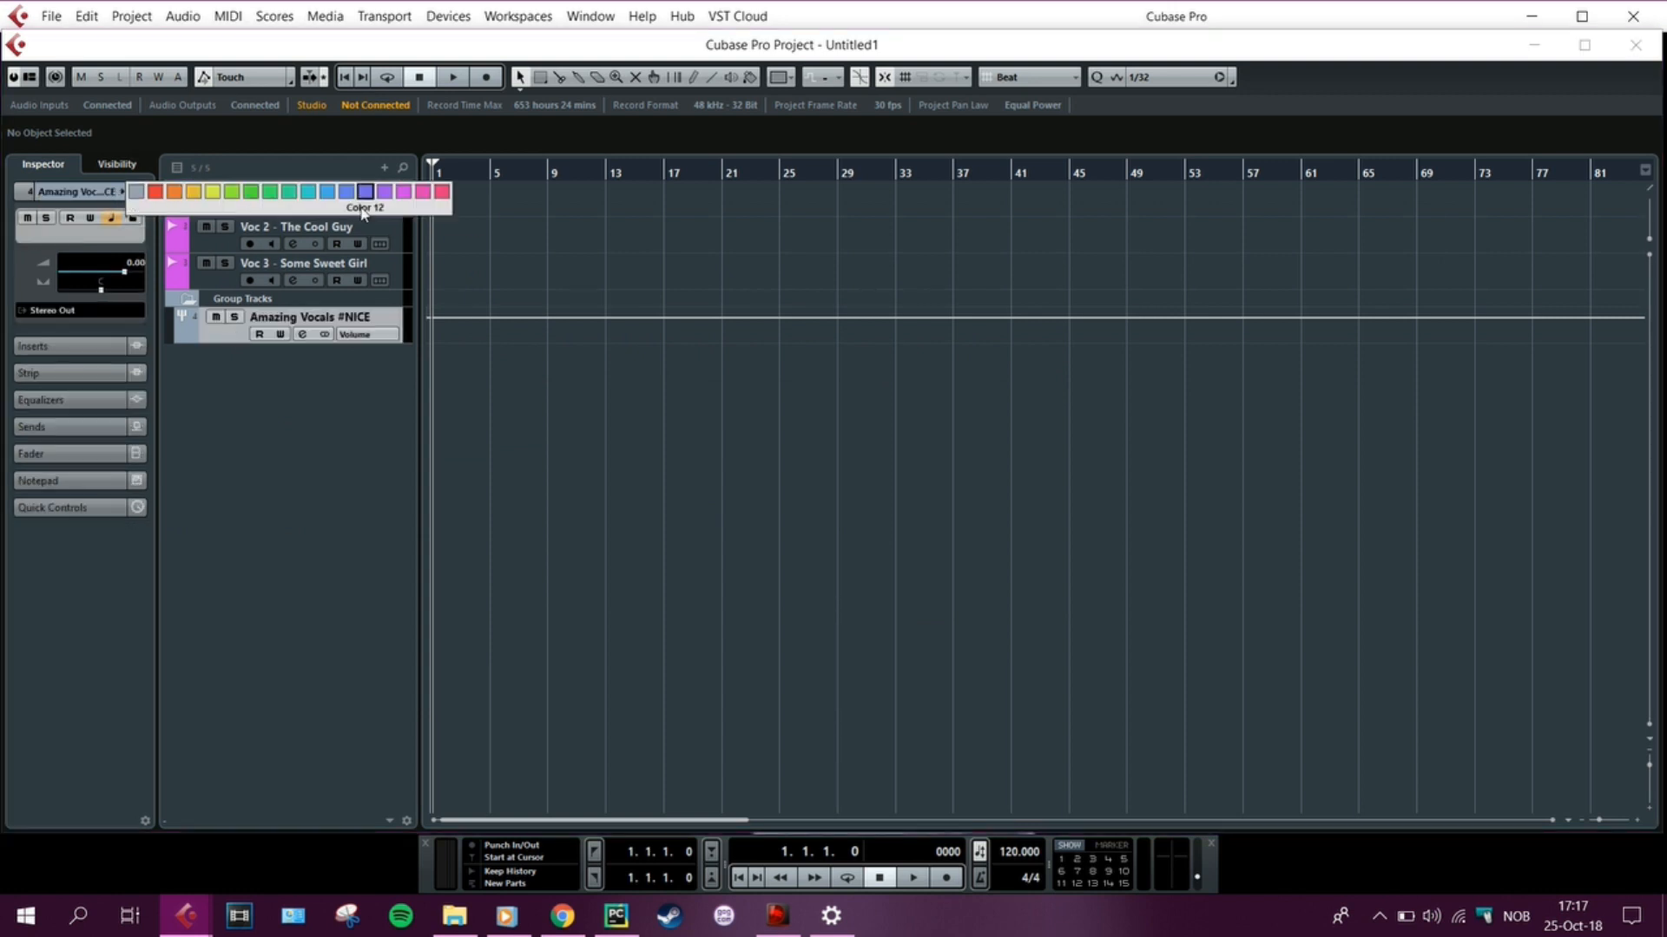
left_click(385, 191)
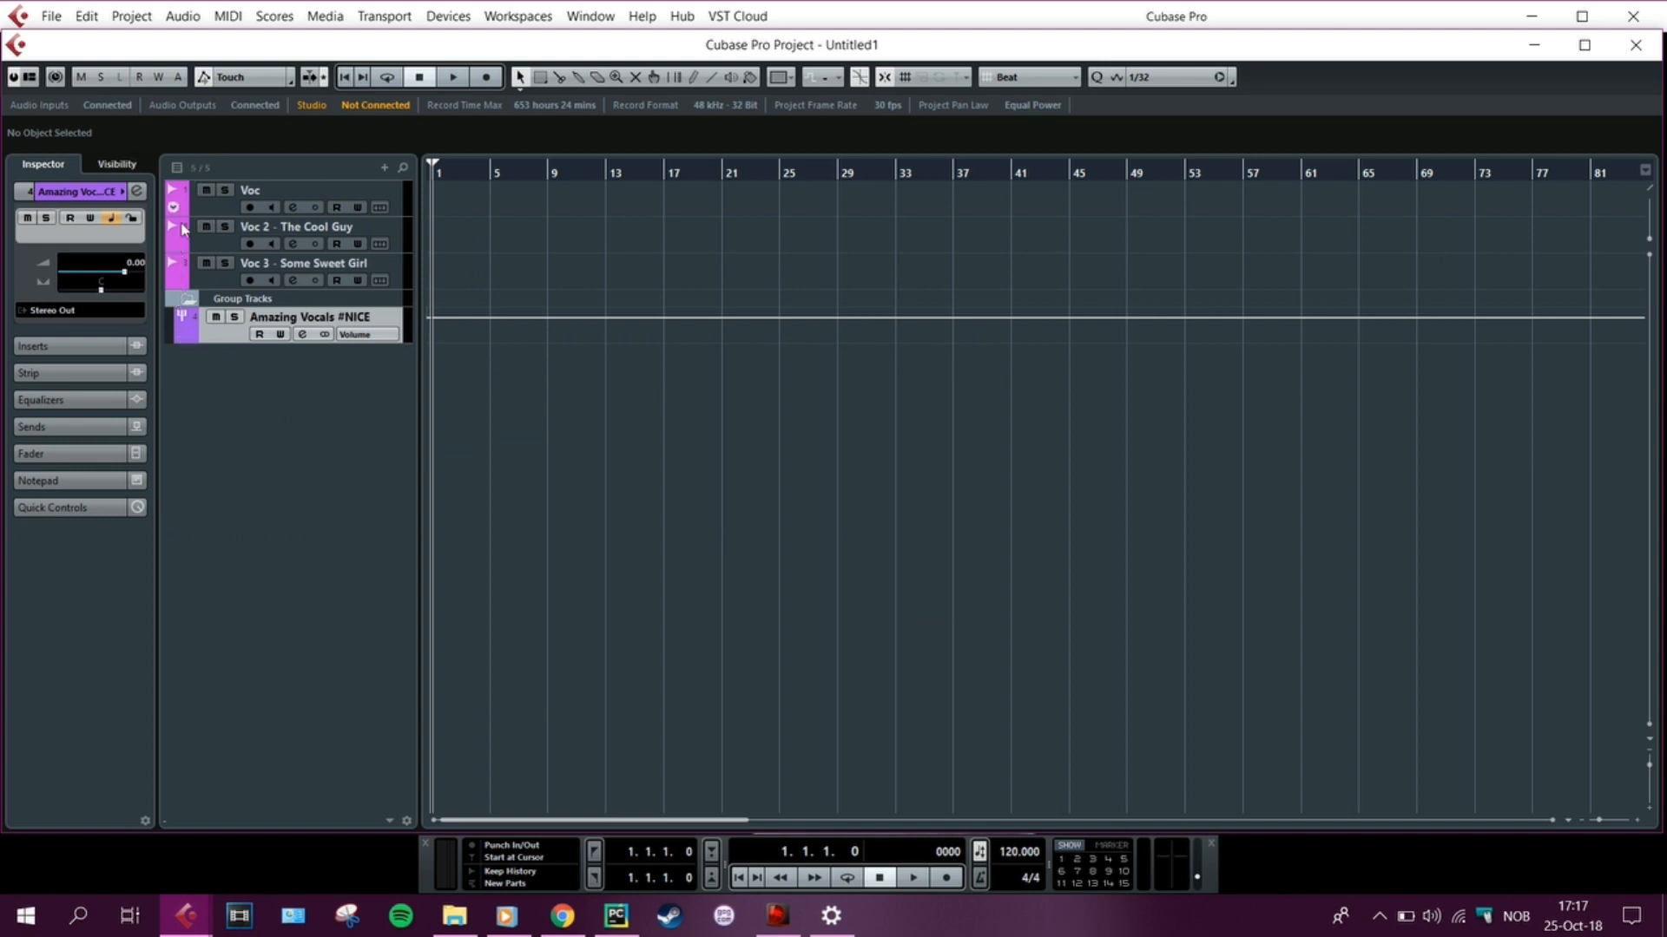
left_click_drag(247, 343, 257, 500)
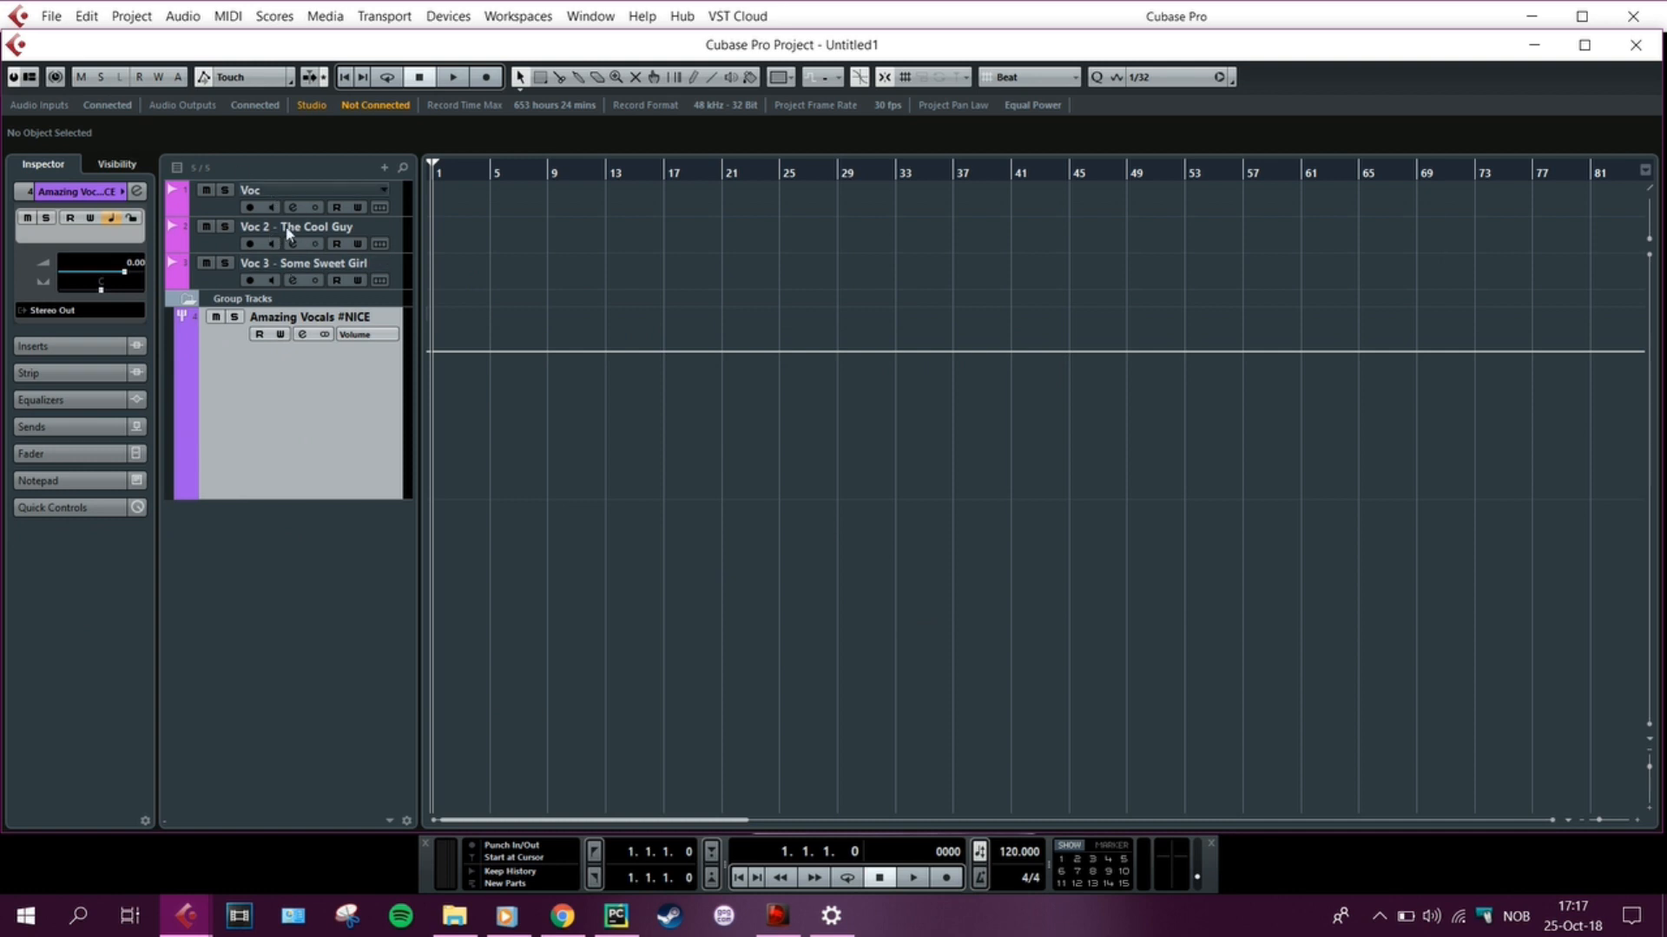
Open the channel settings of the "Amazing Vocals #NICE" group
left_click(138, 192)
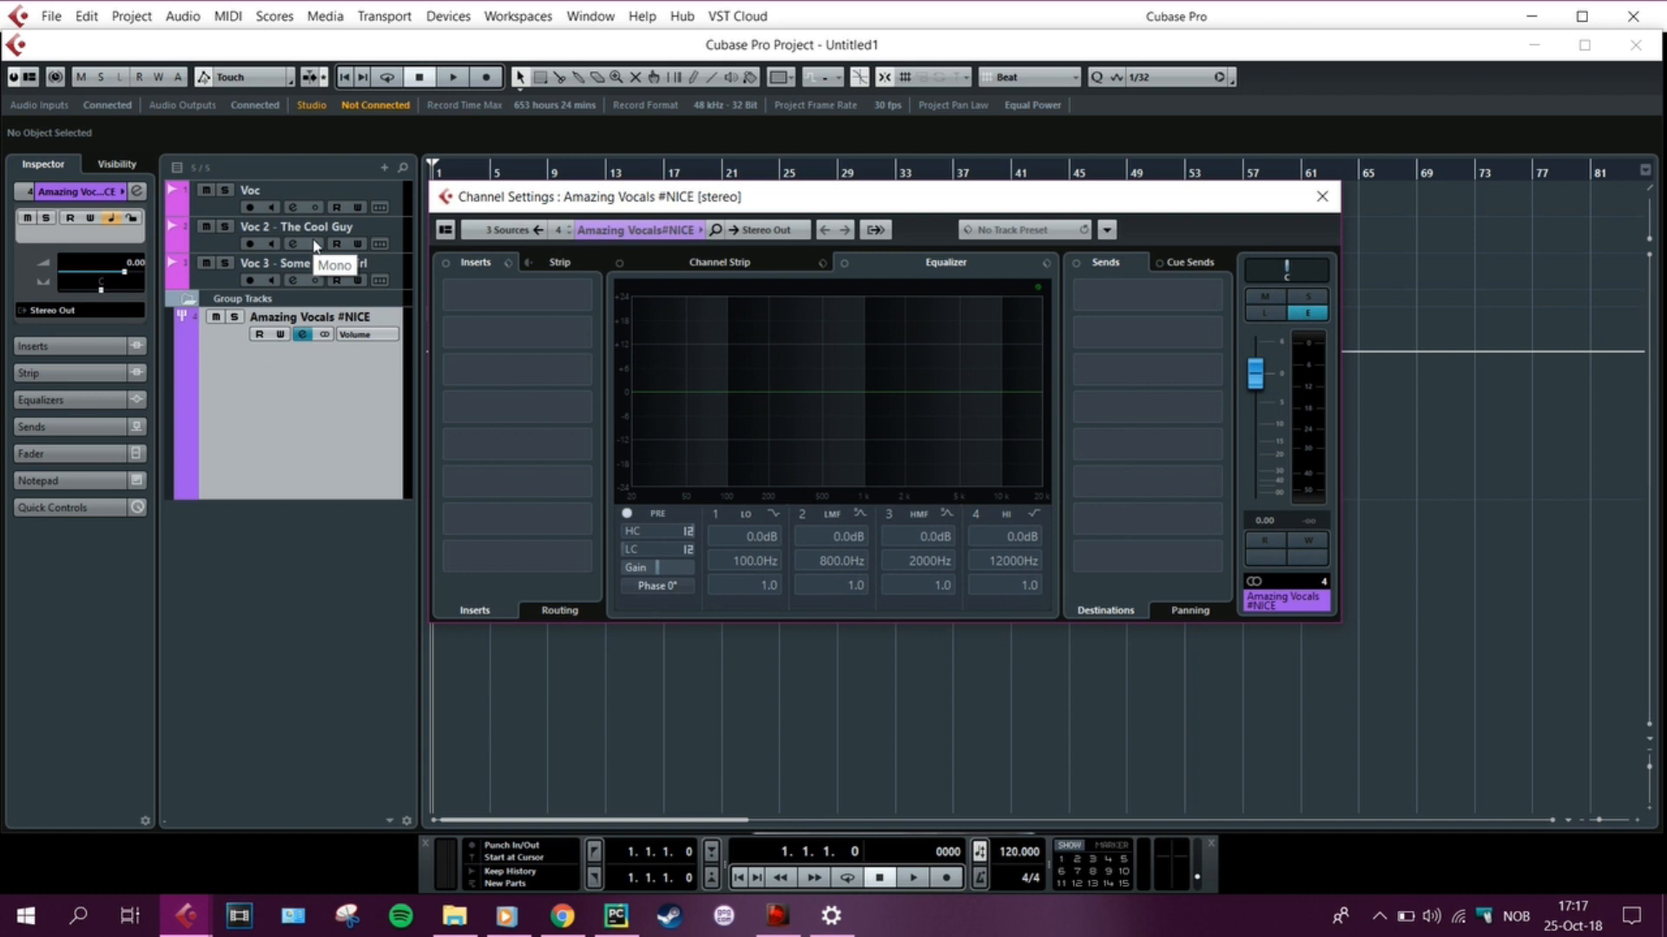
left_click(314, 245)
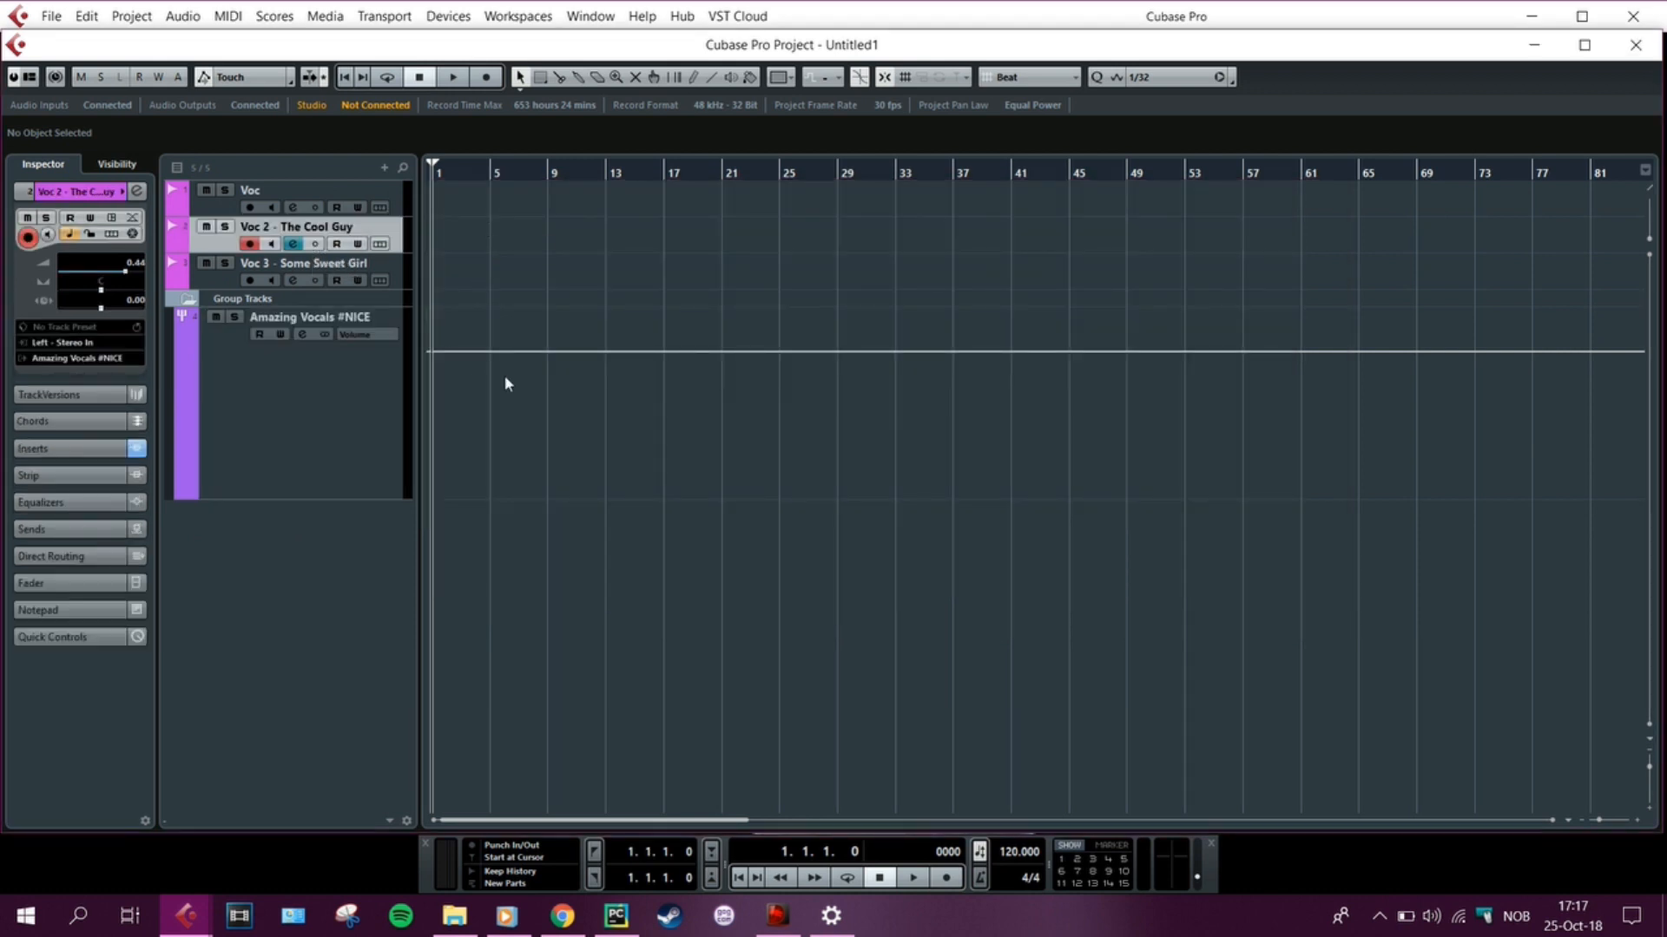
left_click(361, 422)
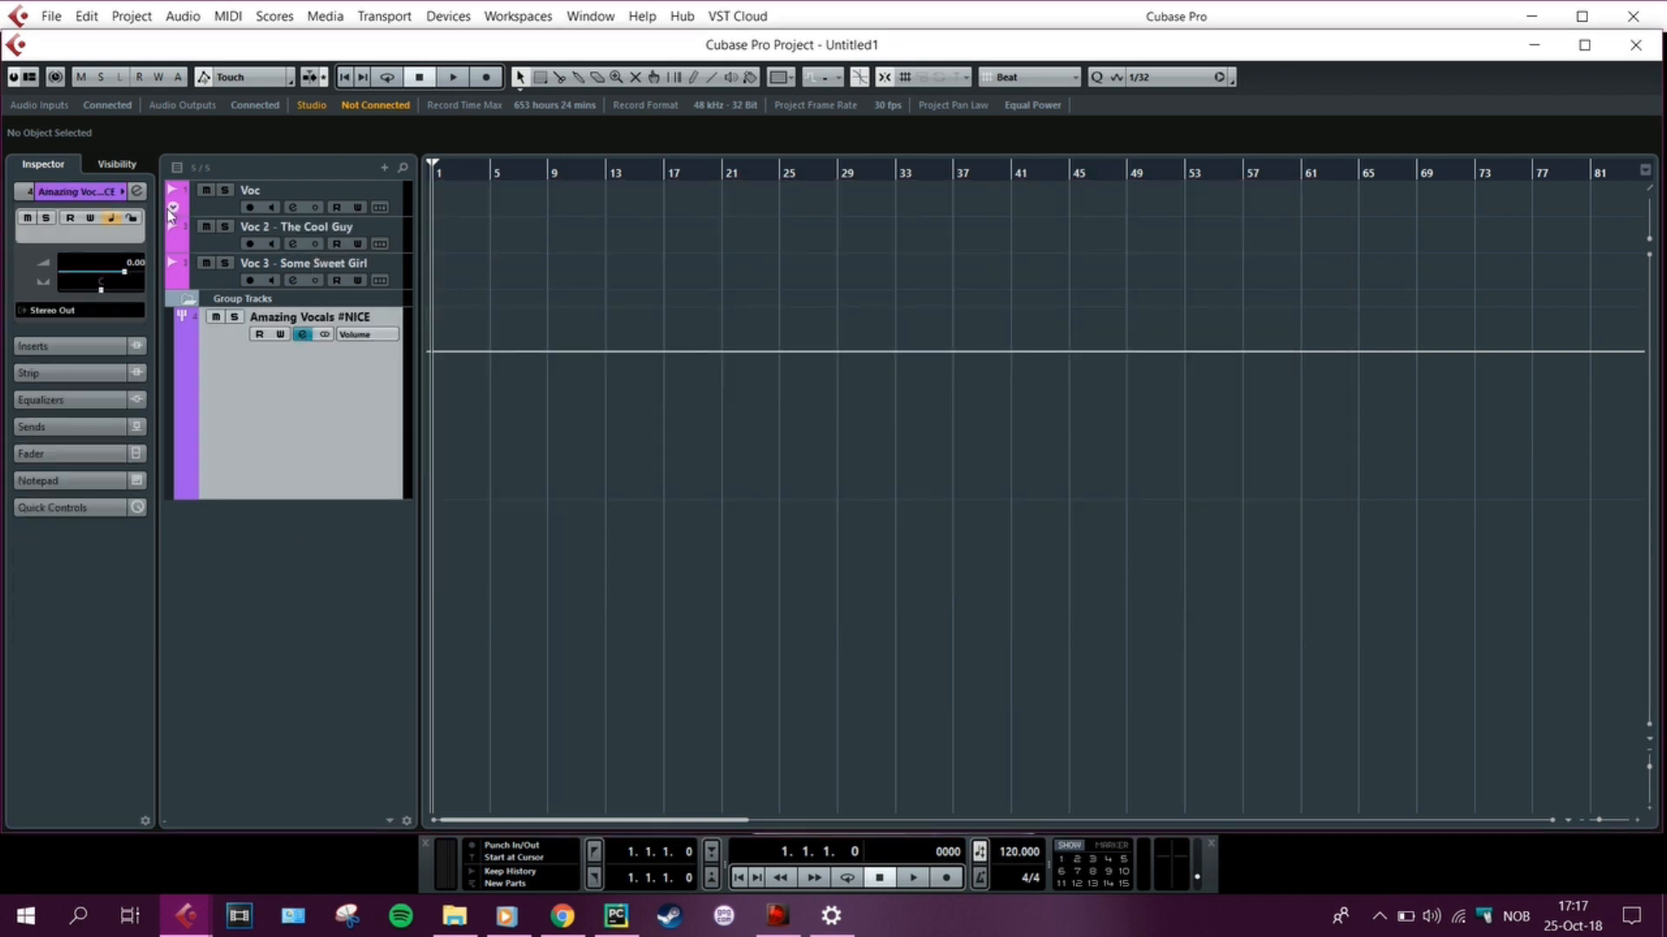
left_click(138, 192)
left_click(138, 191)
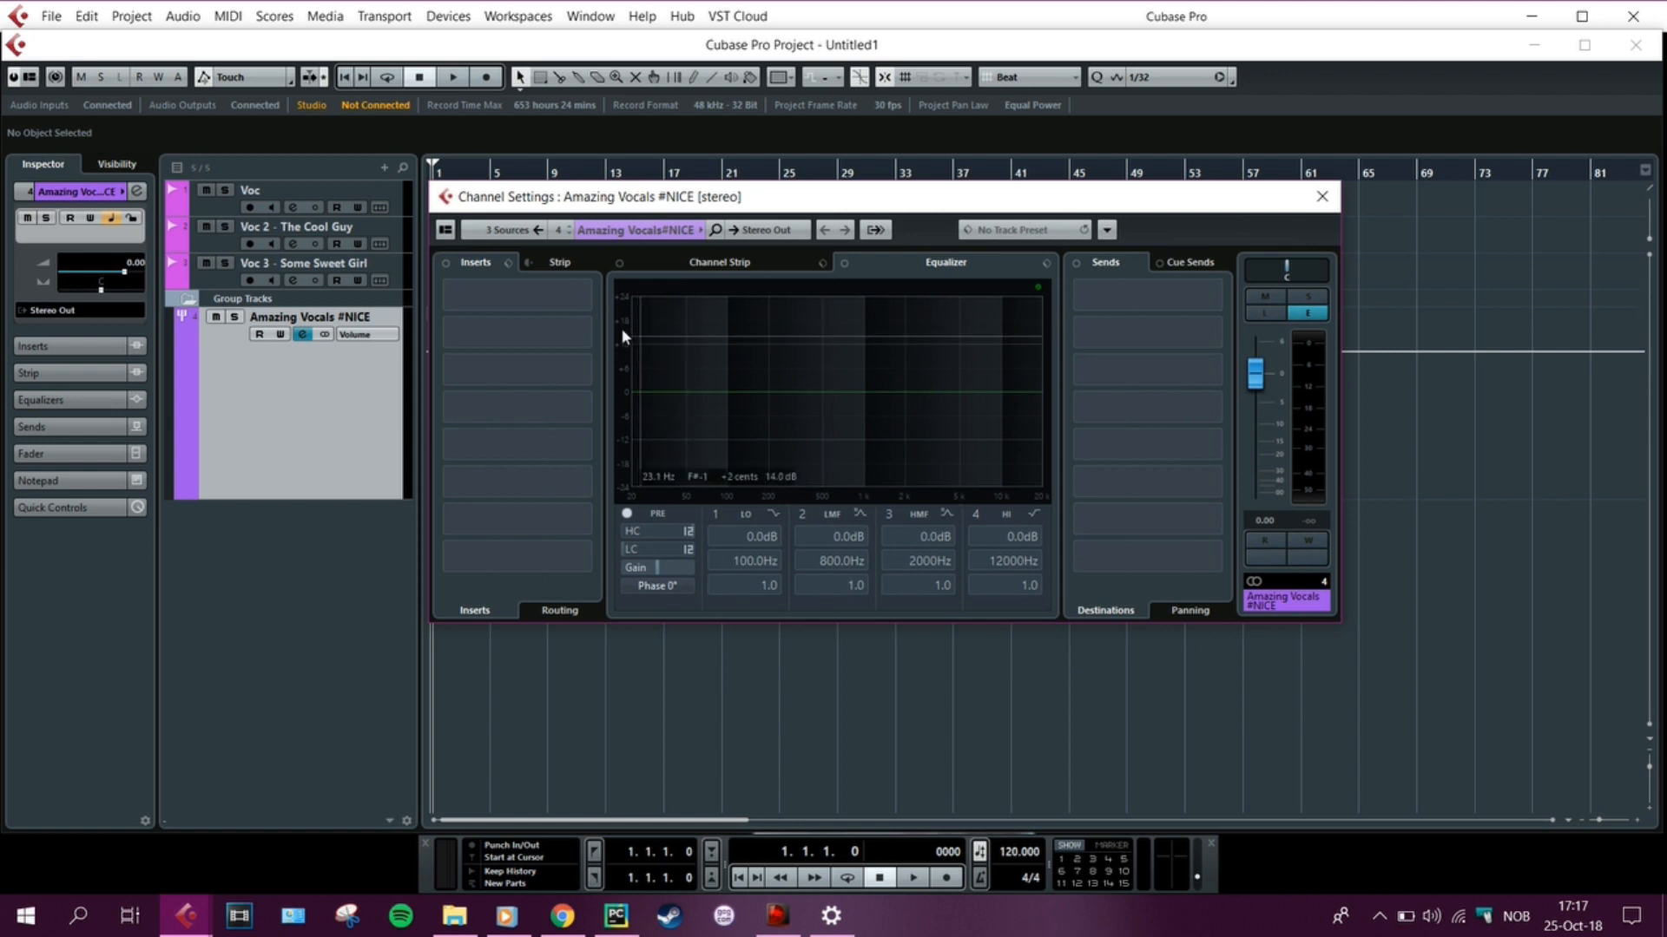
Browse the effects available for the group channel's first insert slot without loading one
left_click(586, 293)
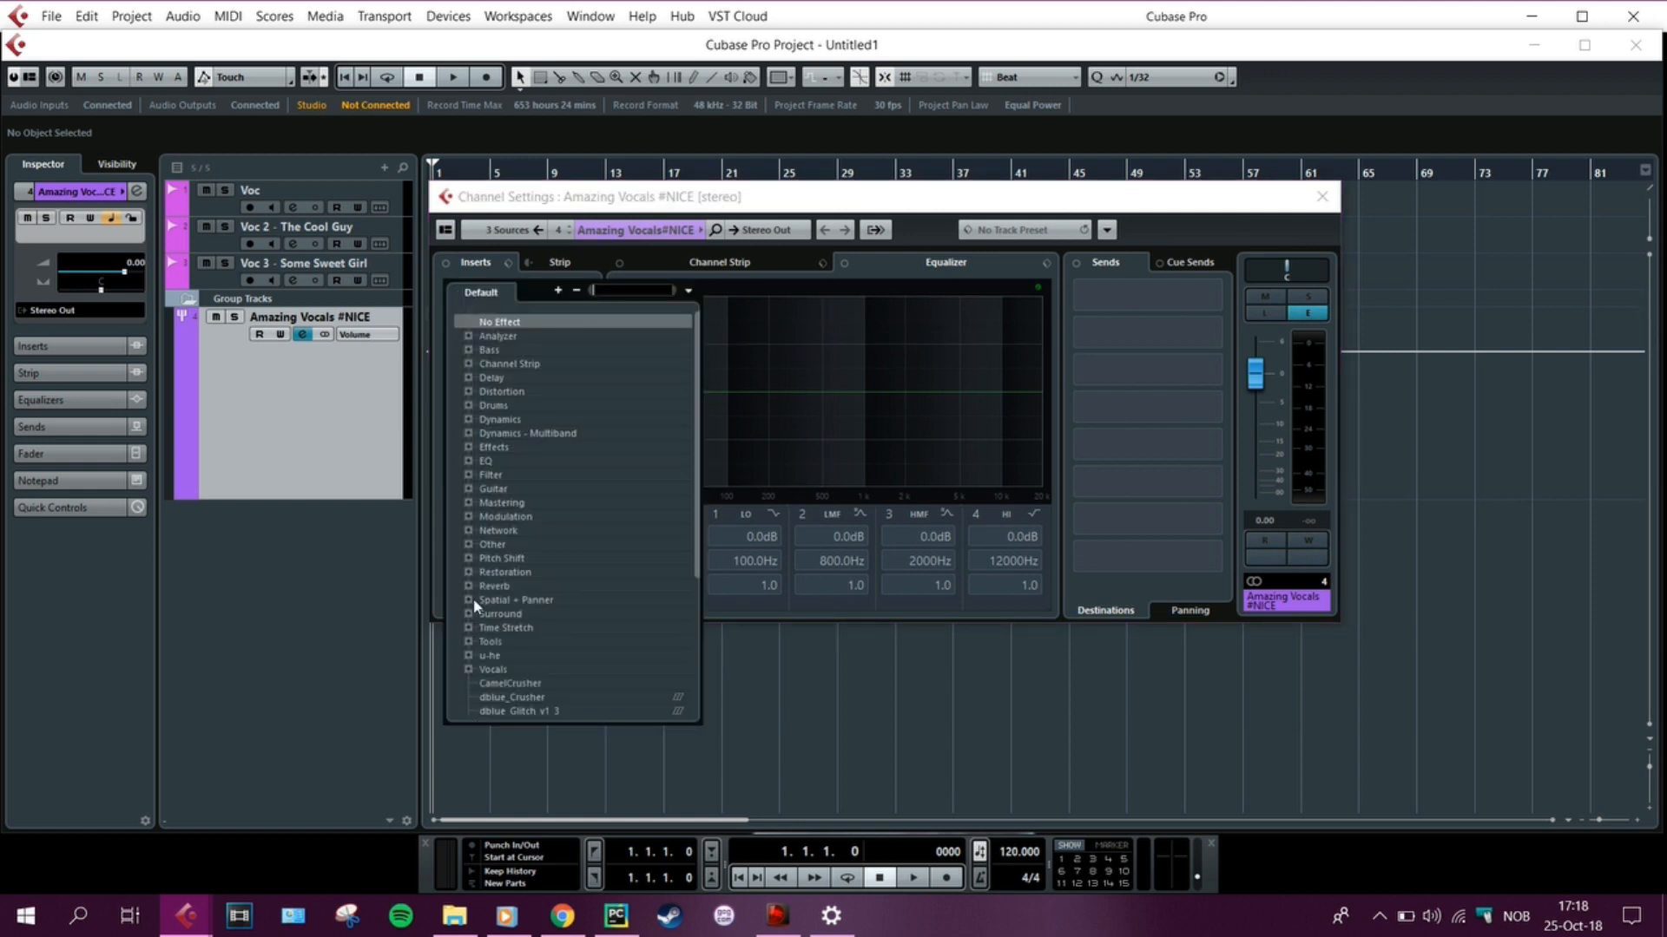
left_click(469, 420)
left_click(469, 418)
scroll(597, 544, "down", 5)
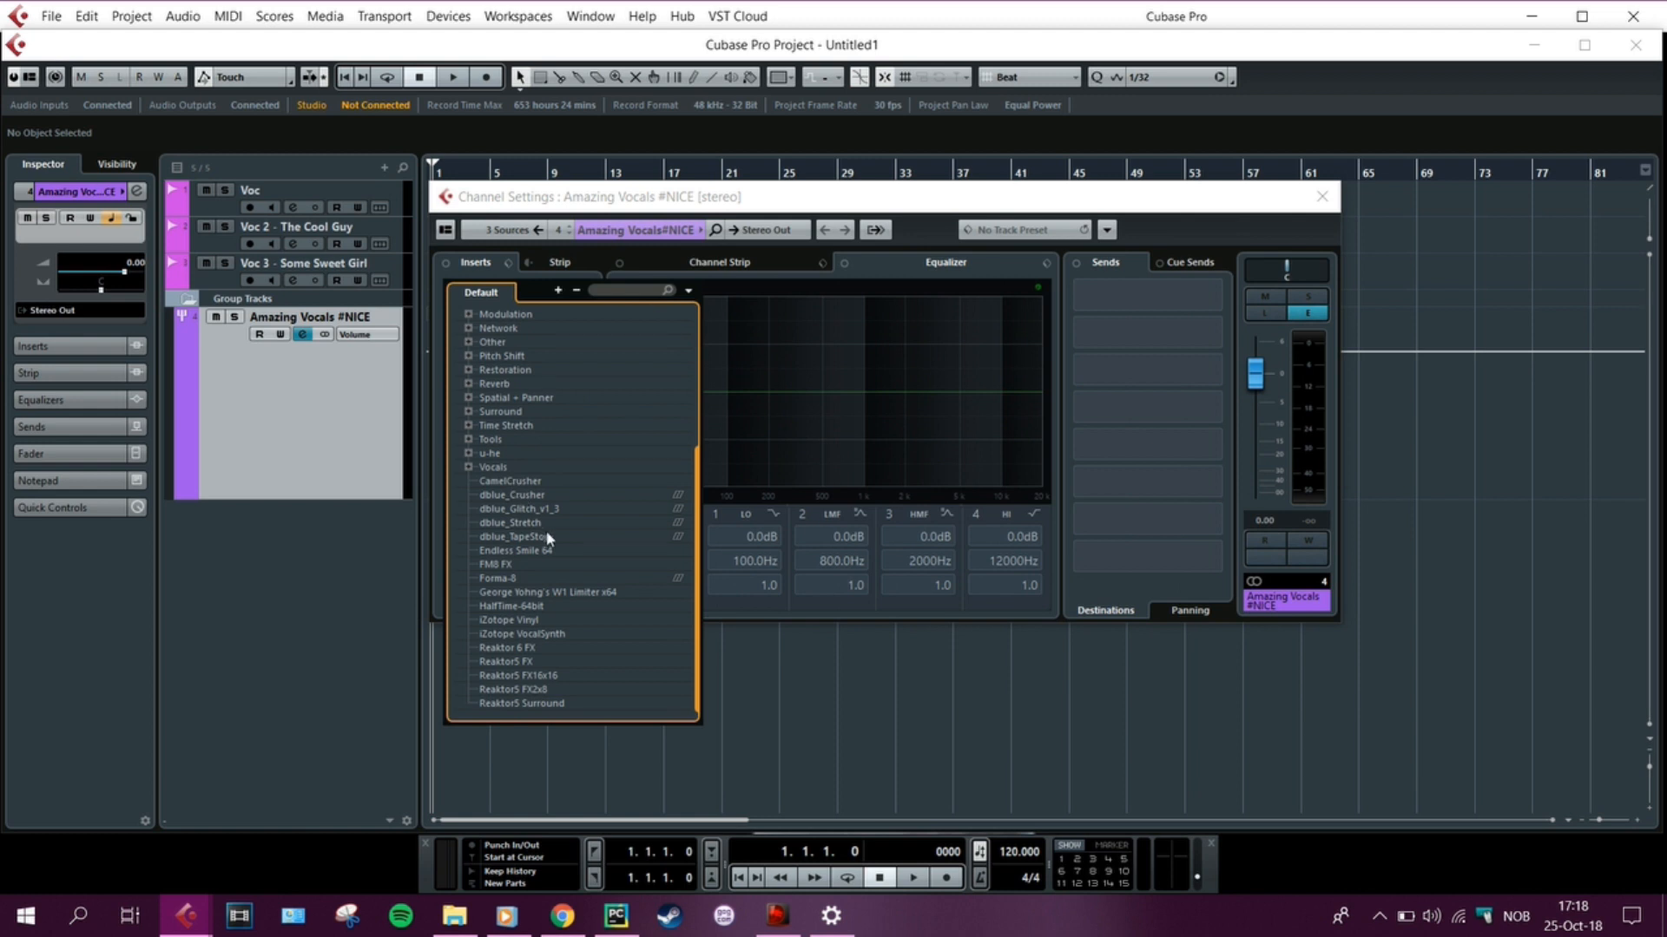
left_click(745, 198)
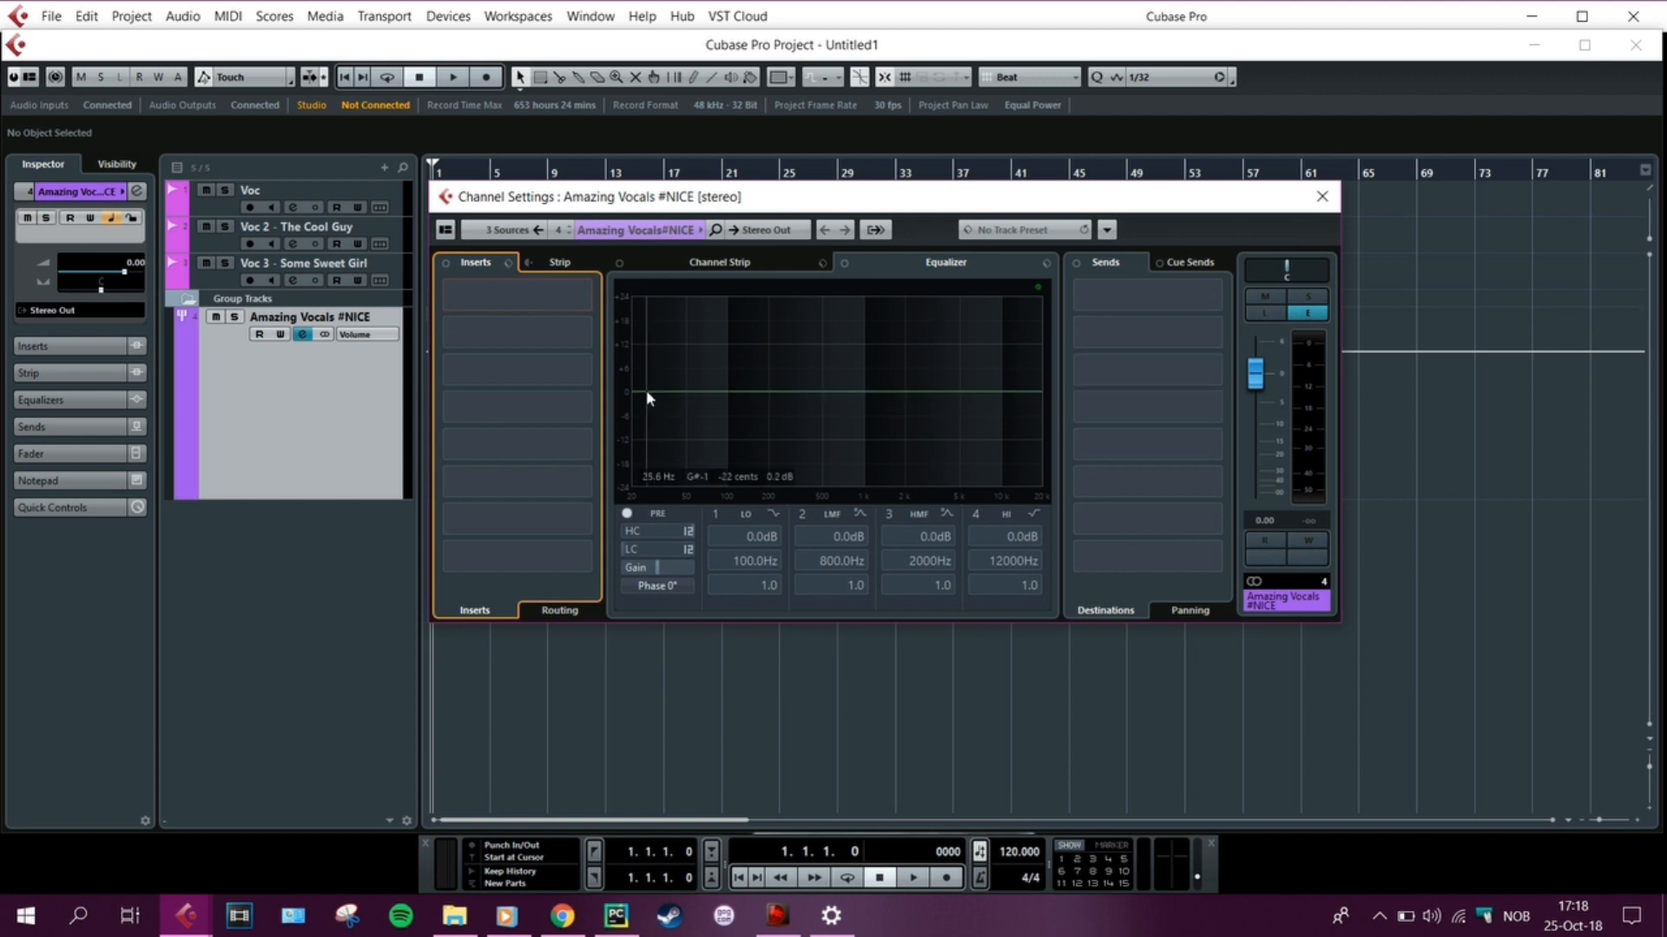
Set the group's EQ bands to about -17.5 dB at 75.5 Hz, -9.4 dB at 192.4 Hz, 6.3 dB at 355.2 Hz and 5 dB at 3467 Hz
mouse_move(645, 389)
left_mouse_down()
mouse_move(720, 449)
mouse_move(681, 440)
mouse_move(710, 461)
left_mouse_up()
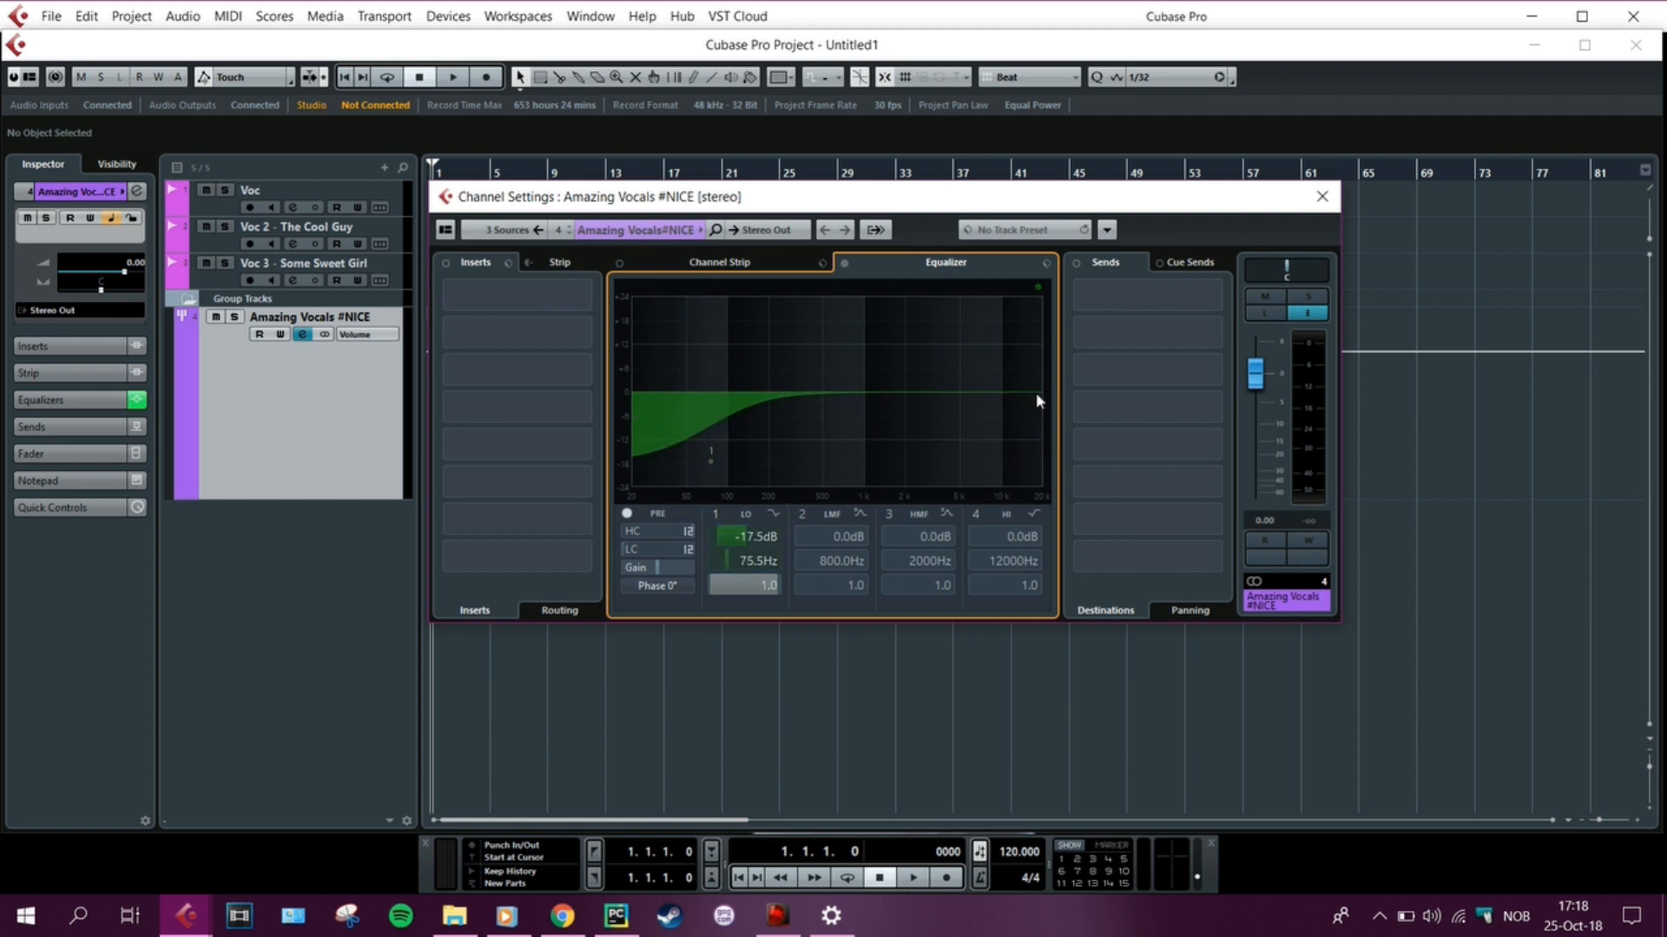
left_click_drag(1000, 392, 938, 377)
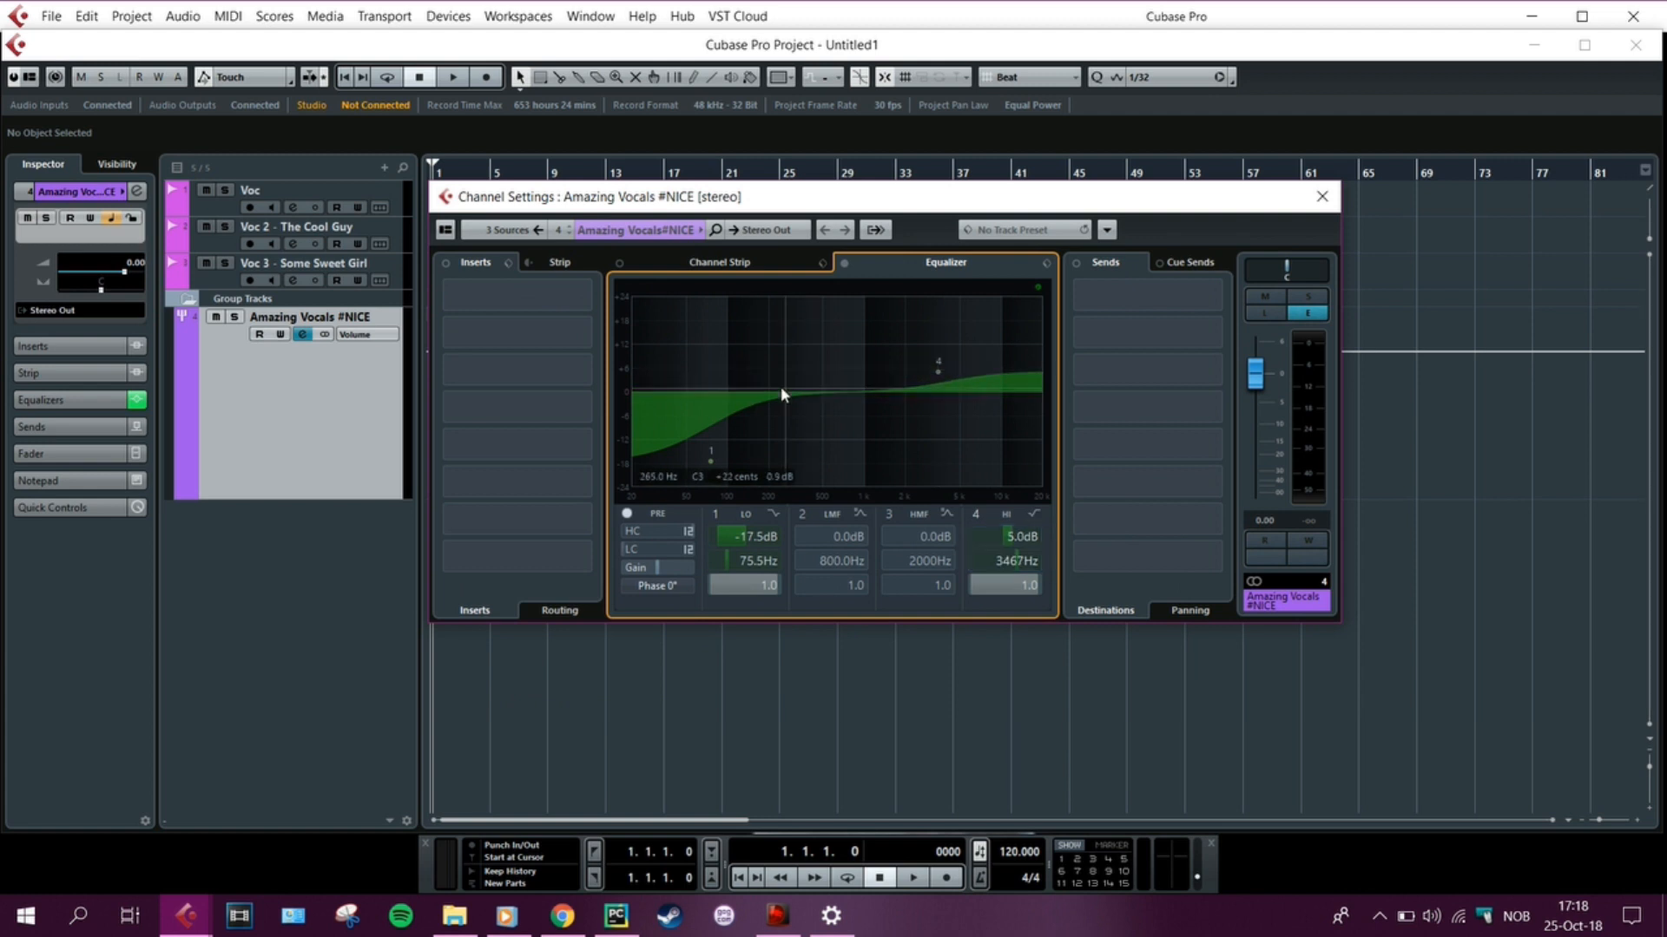
left_click_drag(768, 395, 802, 366)
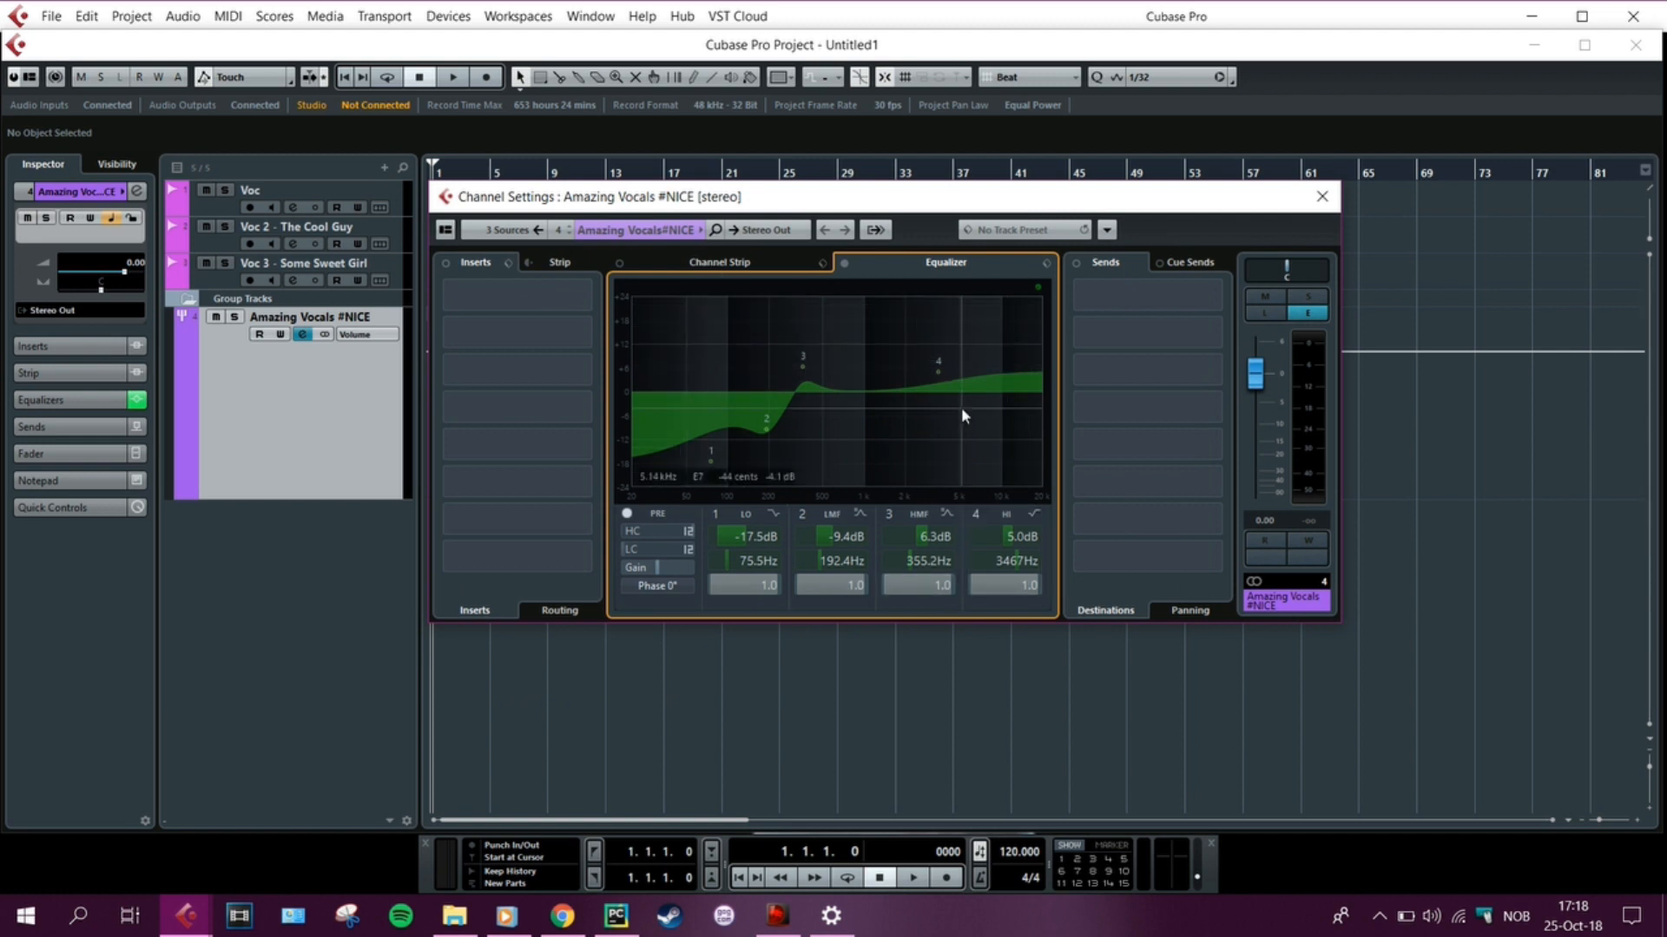
left_click(1322, 197)
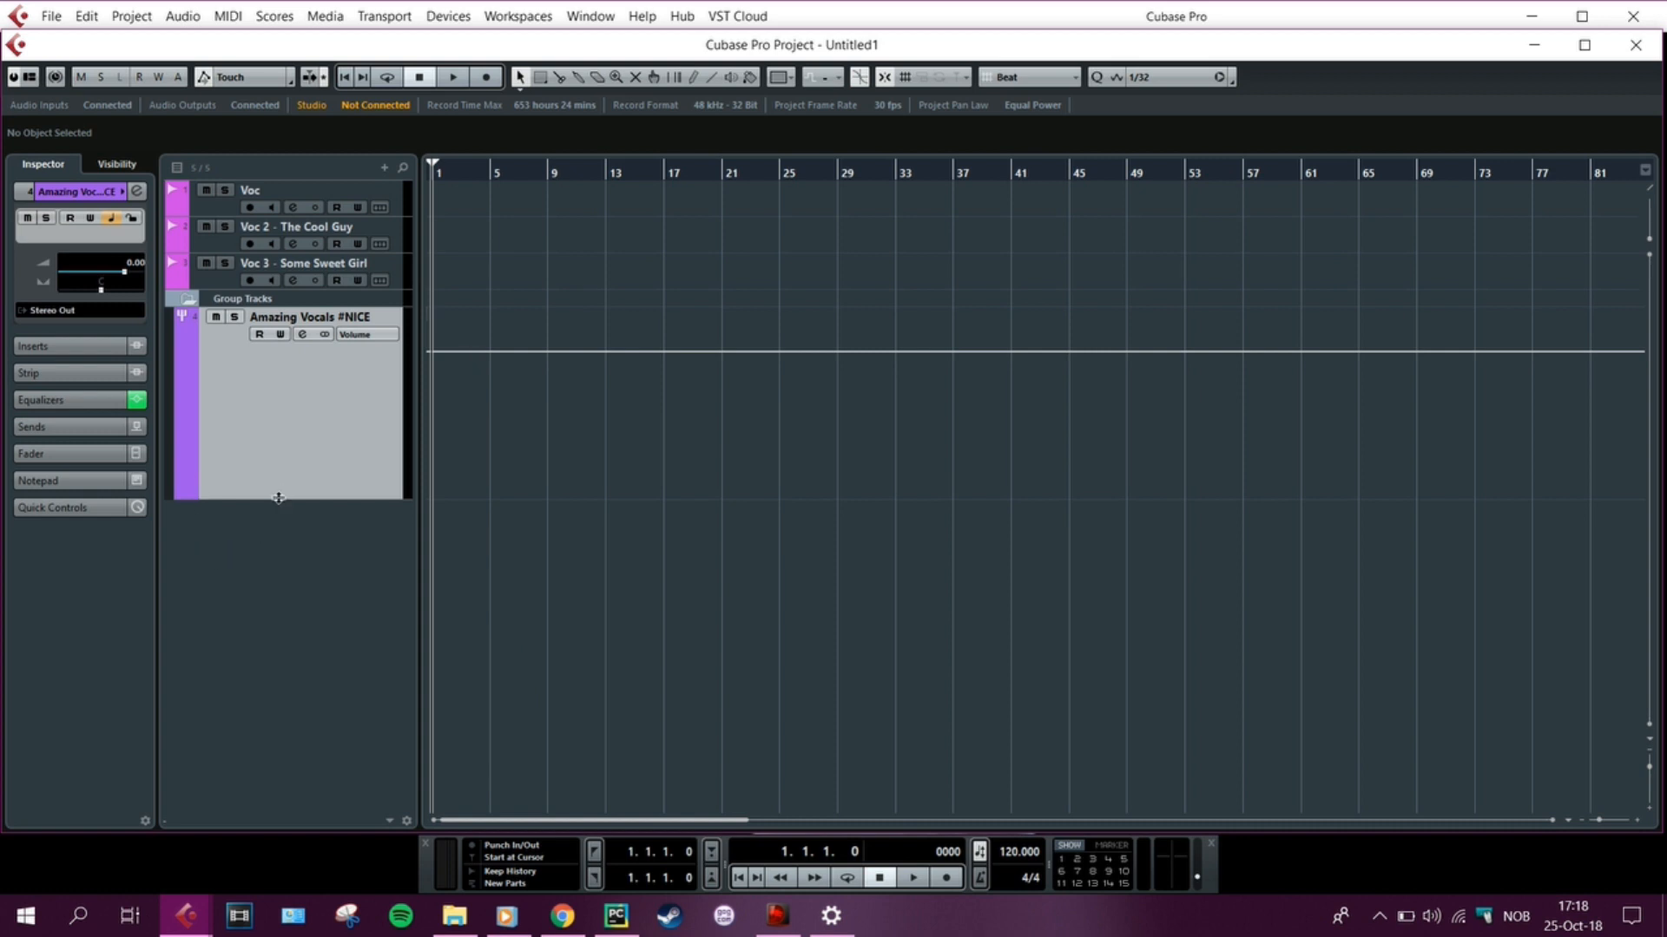
Shrink the "Amazing Vocals #NICE" group track back to a compact height
left_click_drag(278, 498, 268, 340)
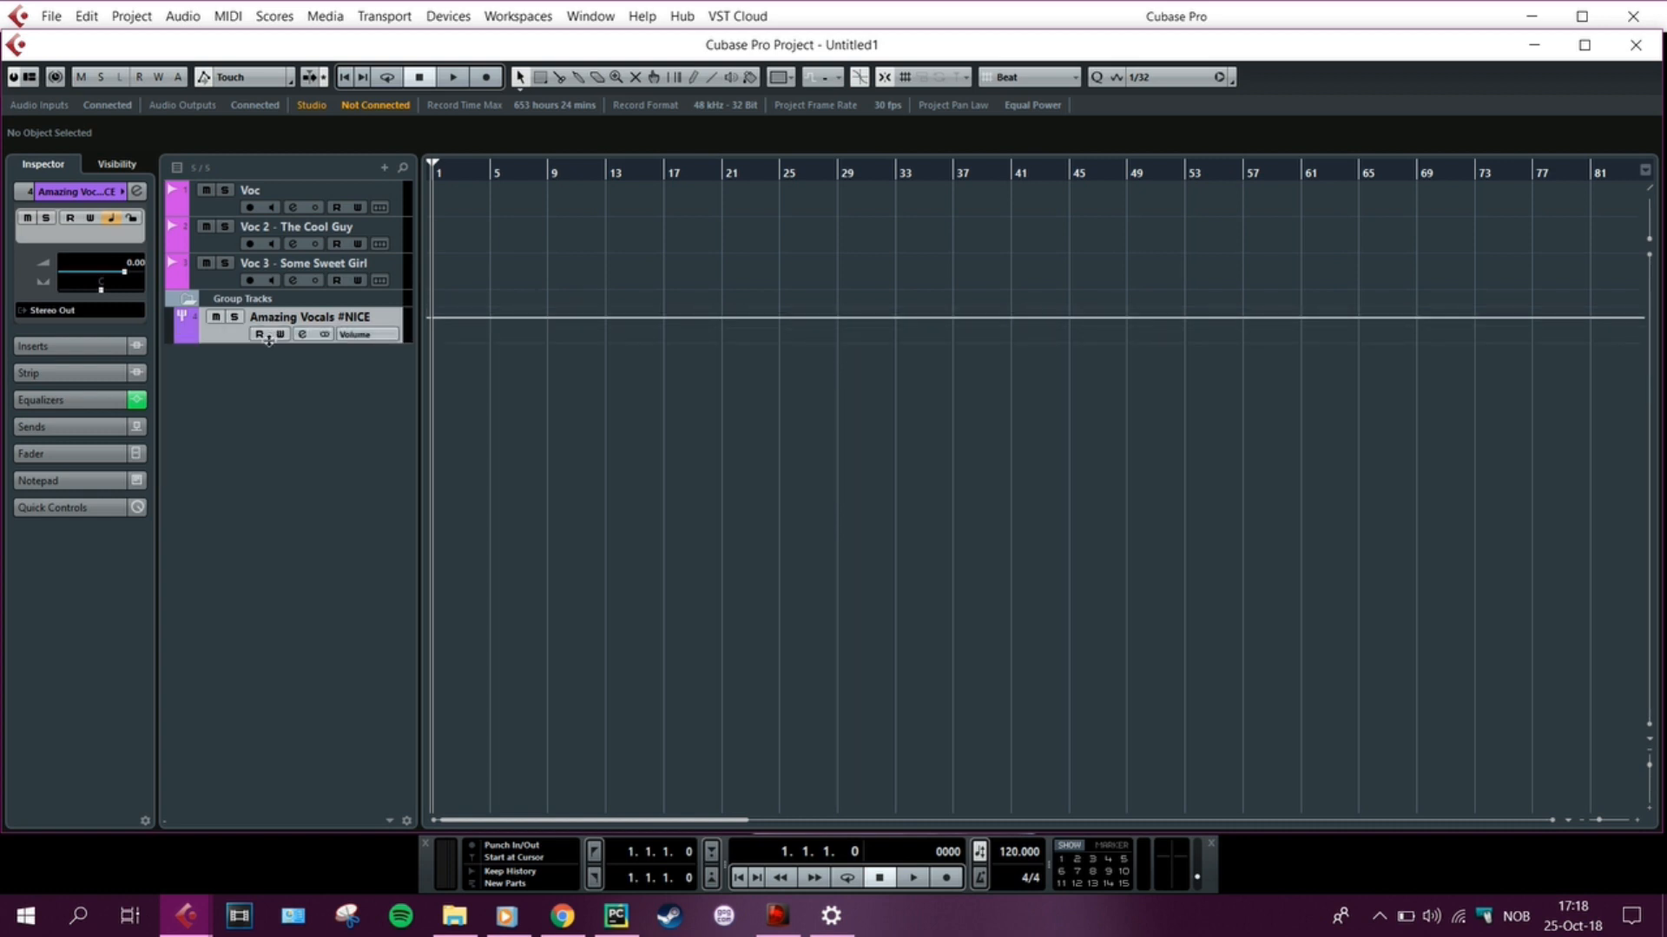
right_click(274, 374)
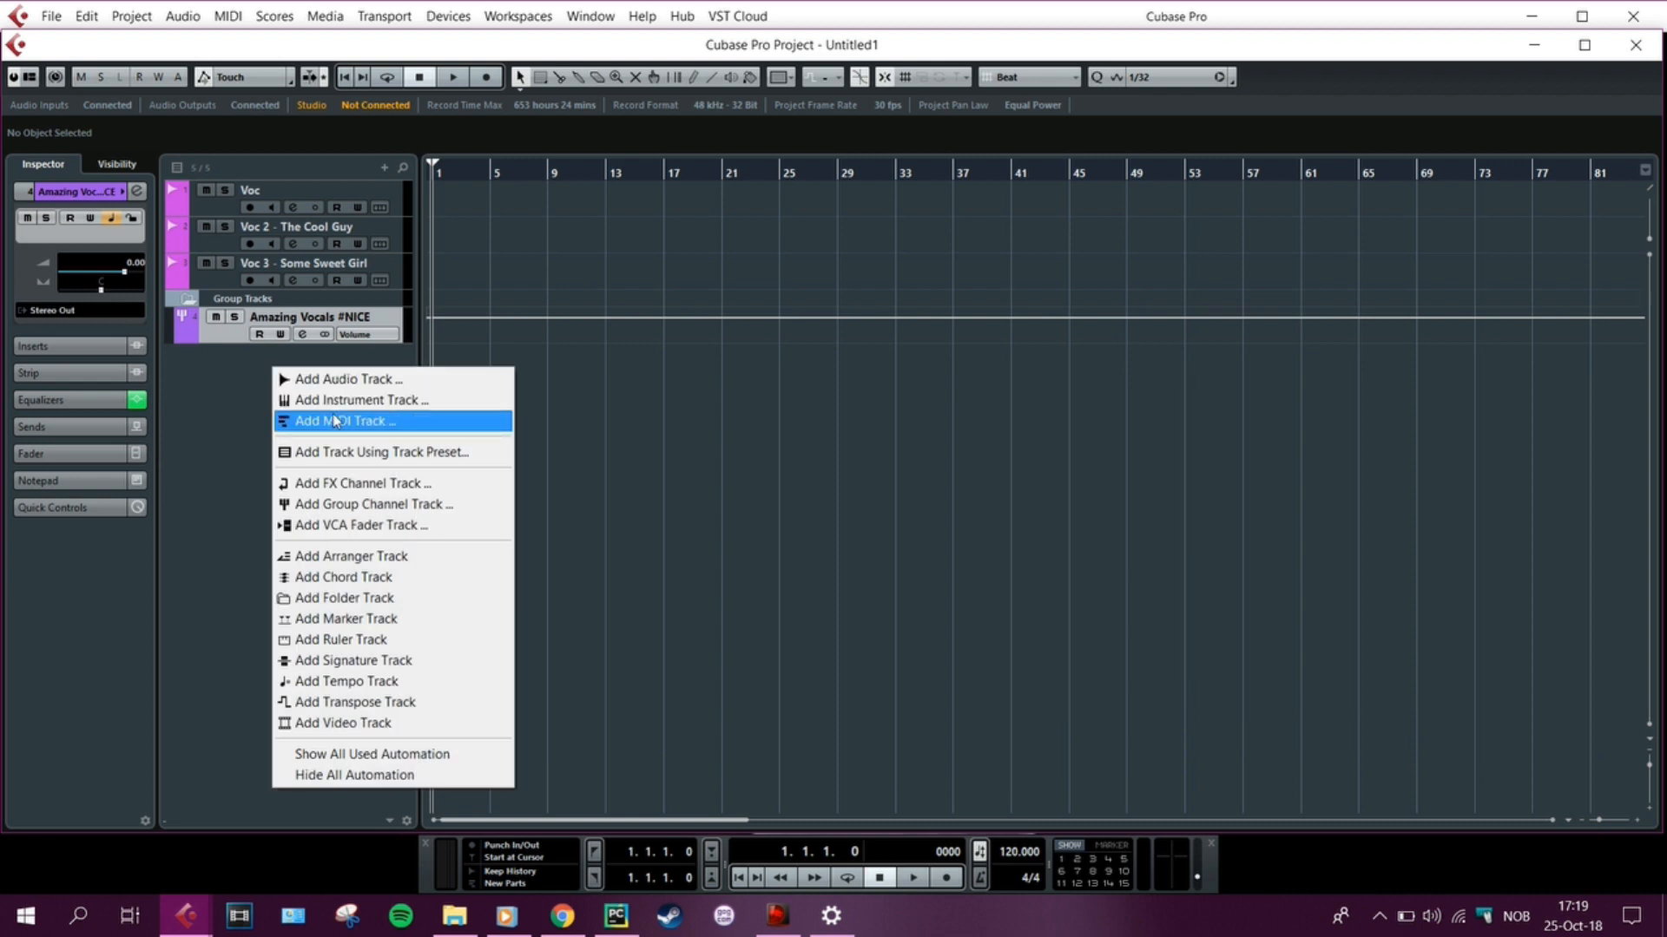
left_click(233, 416)
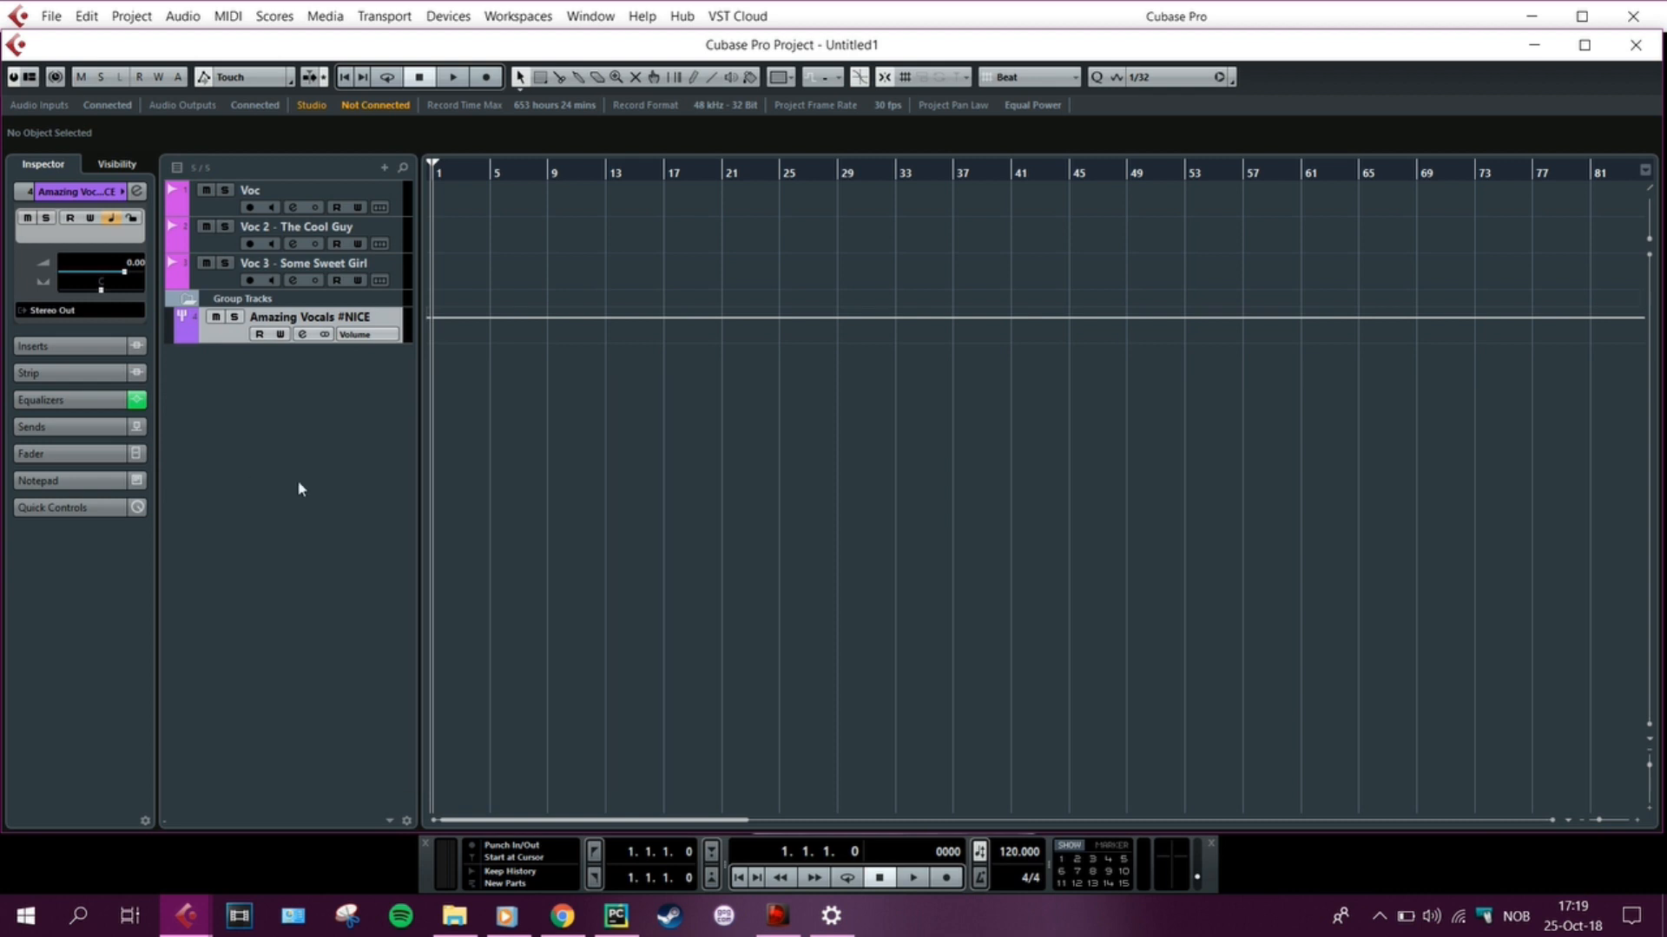
Open the VST Instruments window, narrow the project window and place the instrument rack beside it
key("F11")
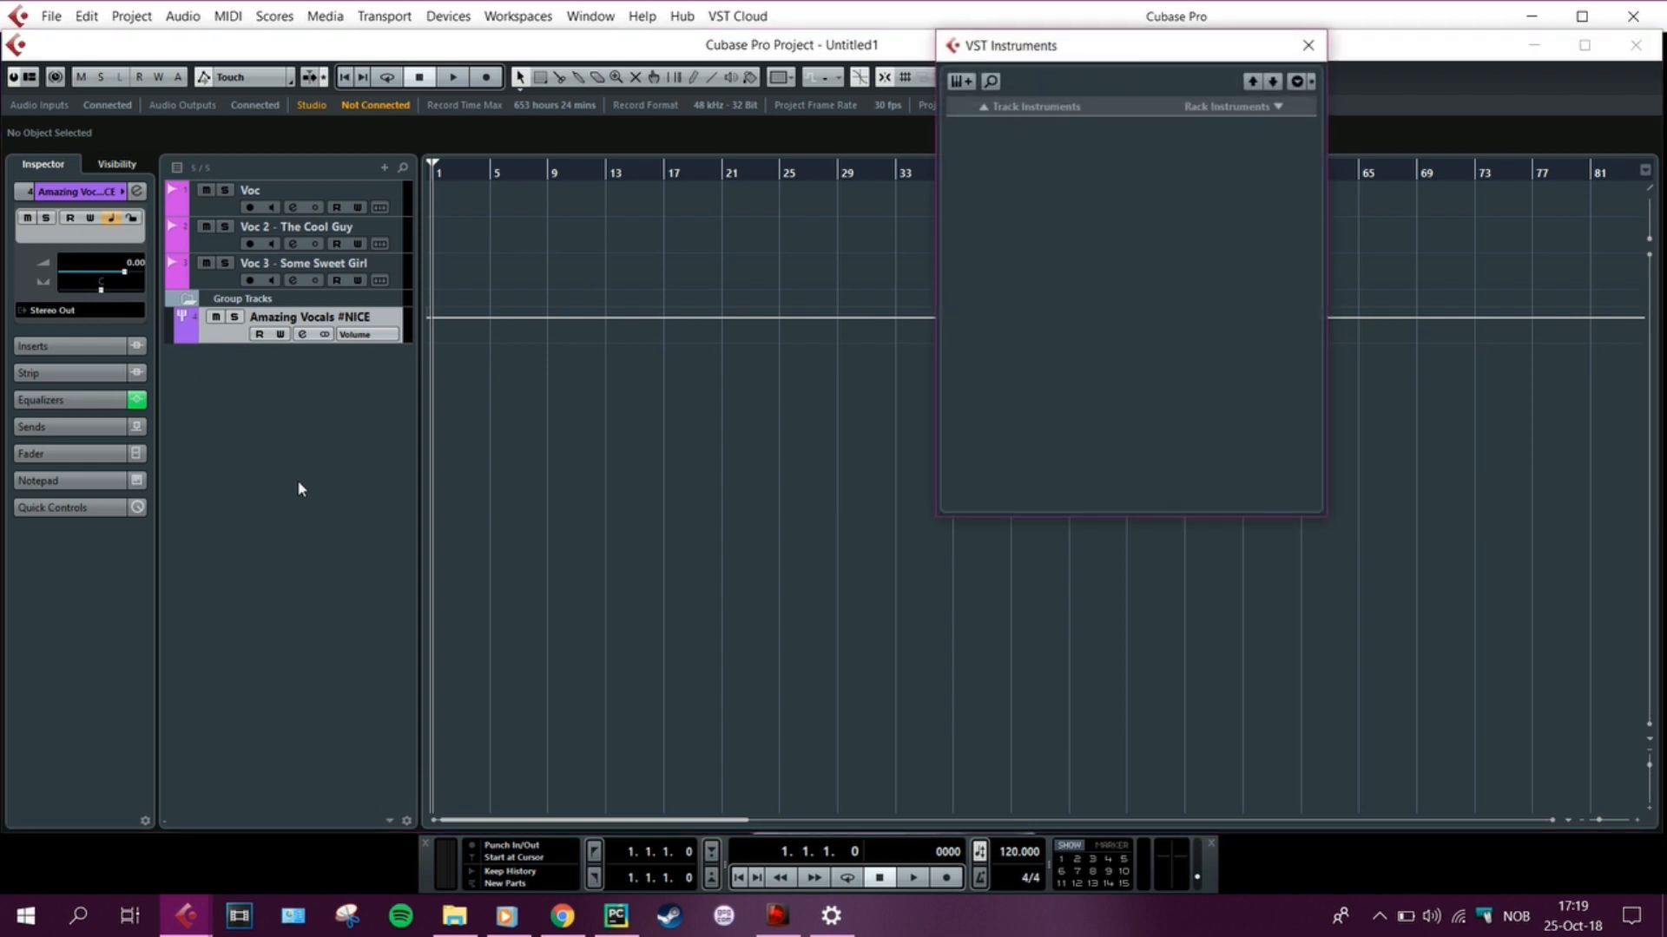
left_click_drag(1066, 52, 1356, 133)
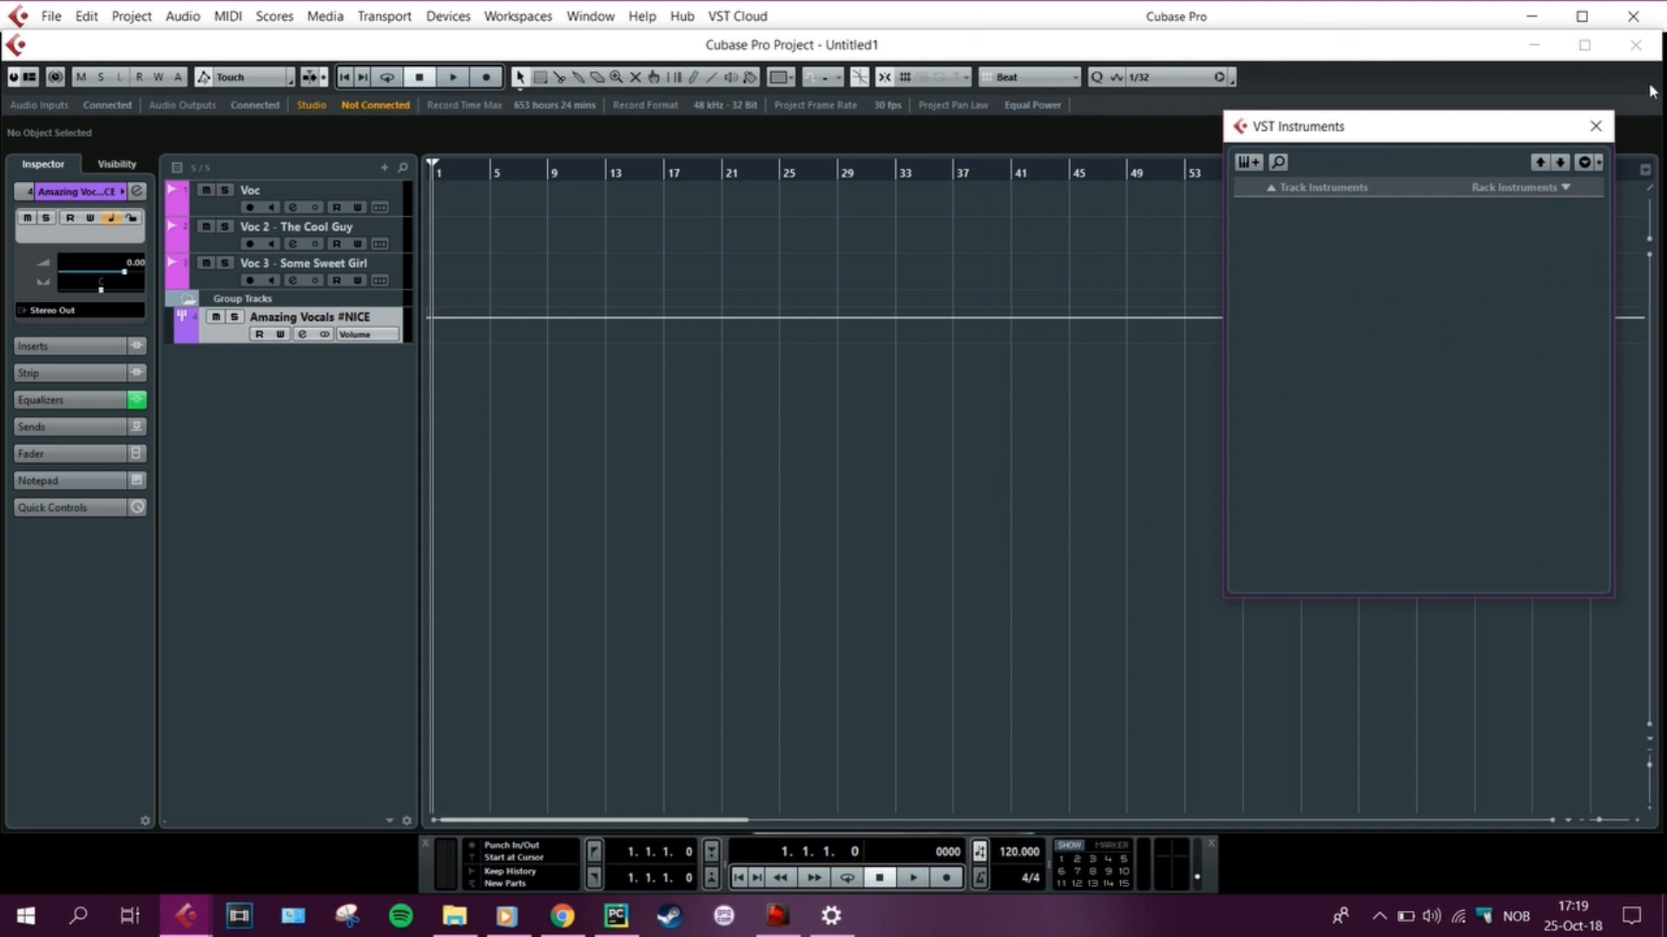
left_click_drag(1660, 78, 1340, 72)
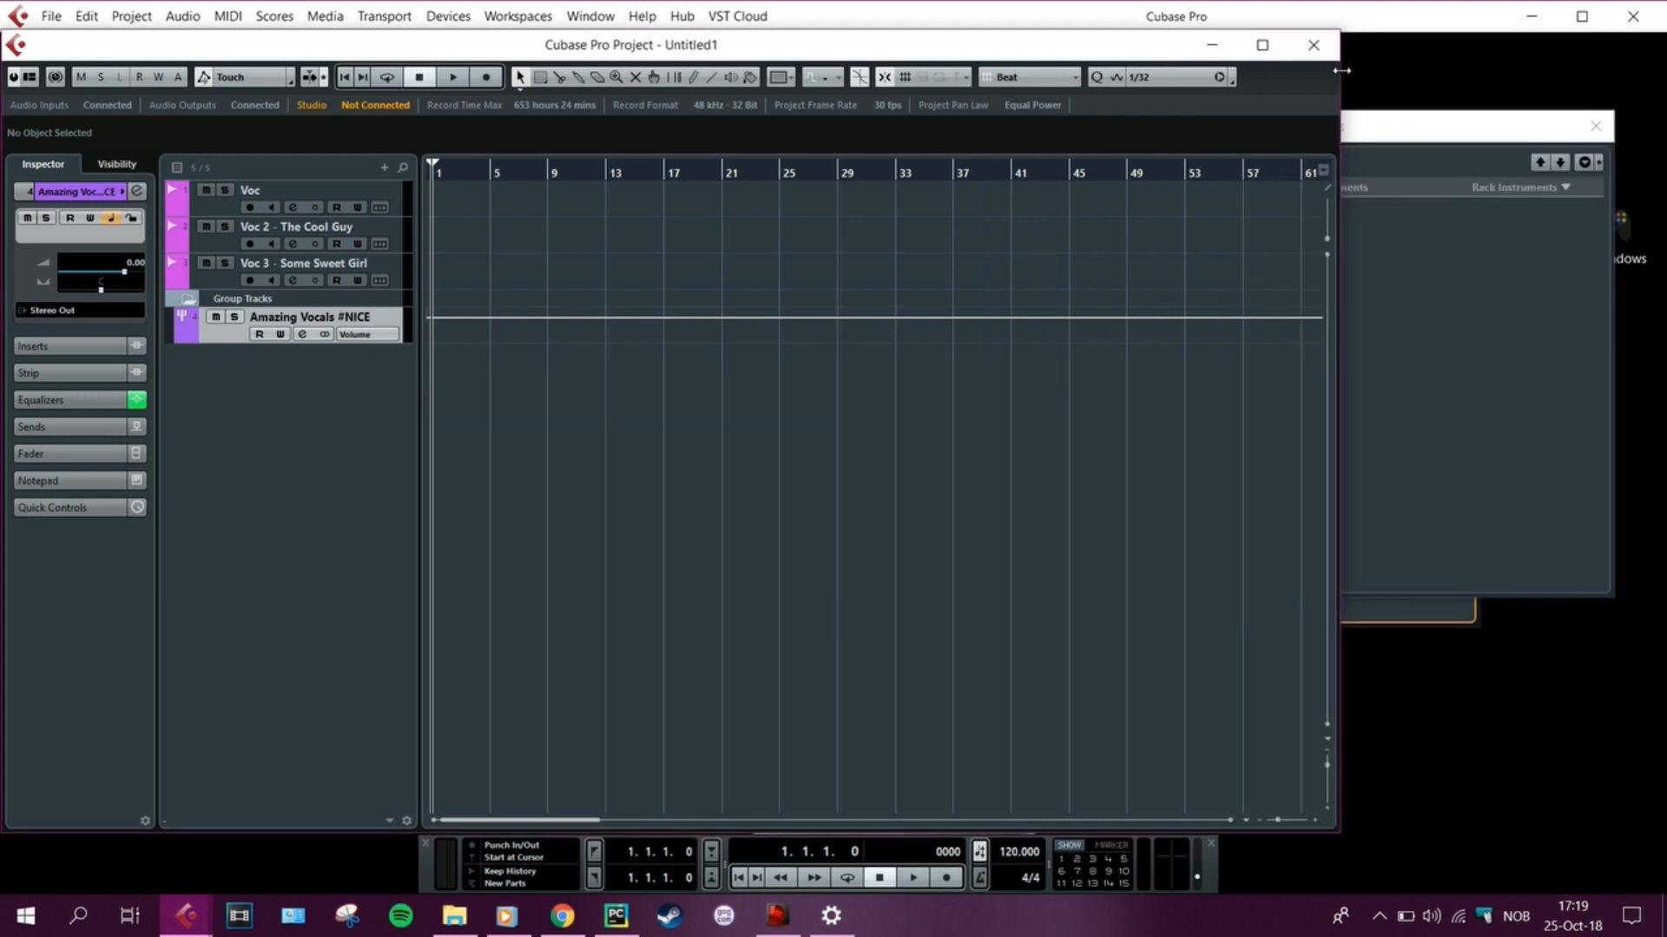
left_click_drag(1404, 124, 1444, 57)
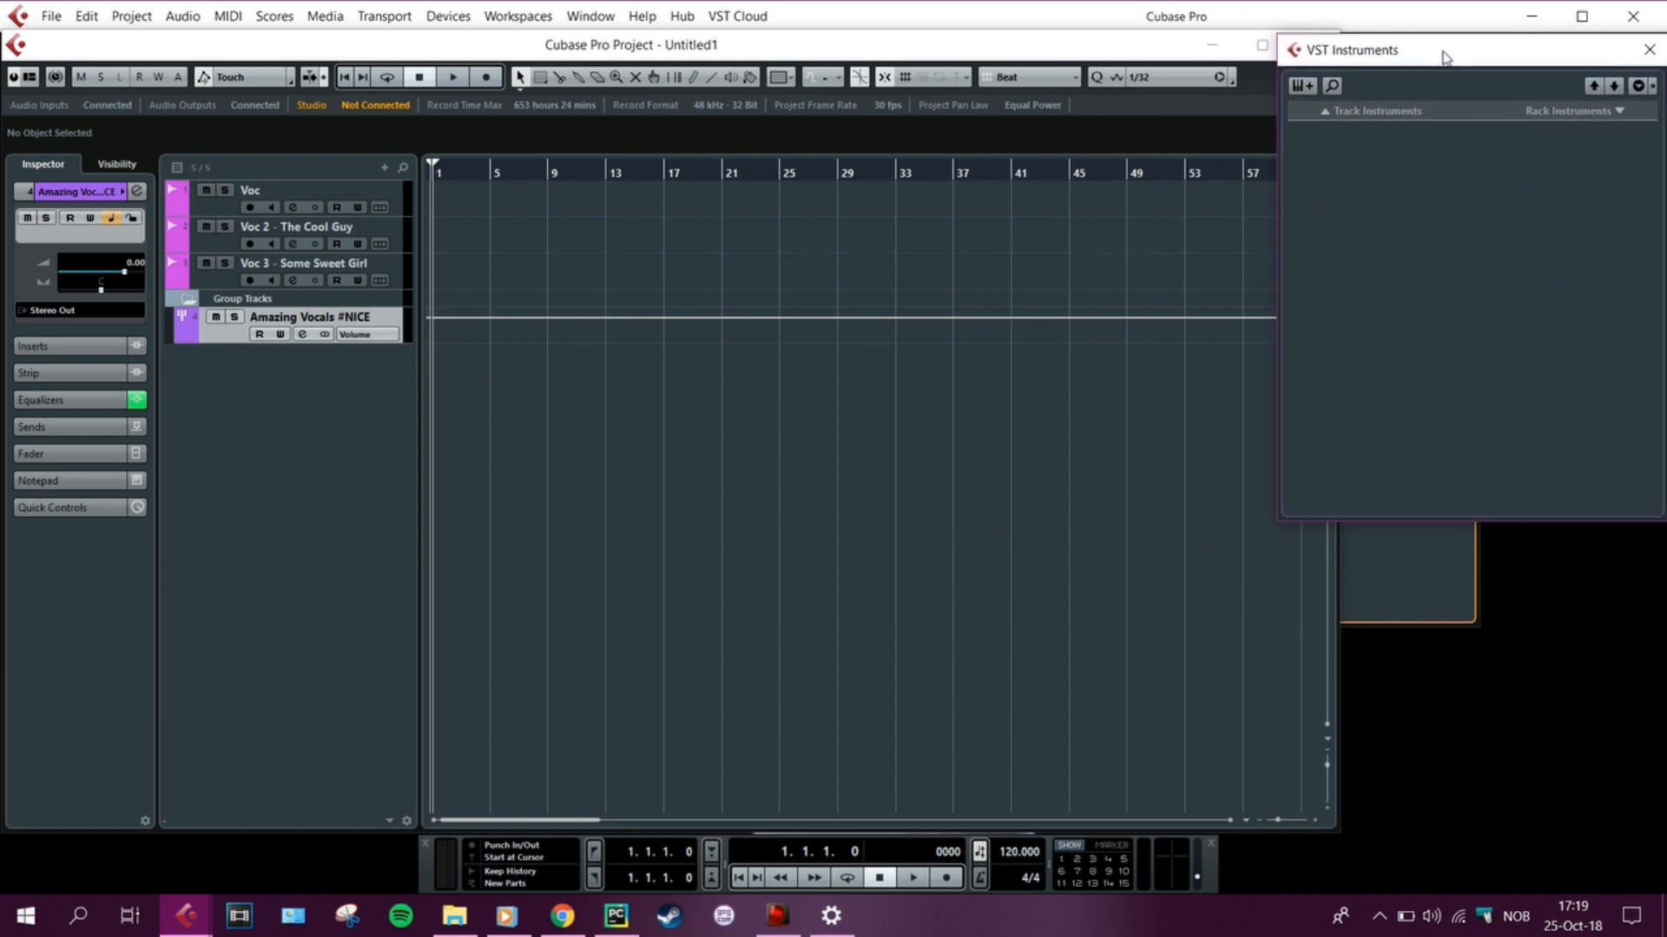
Load Groove Agent SE from the Drum category as a rack instrument and create its assigned MIDI track
left_click(1616, 114)
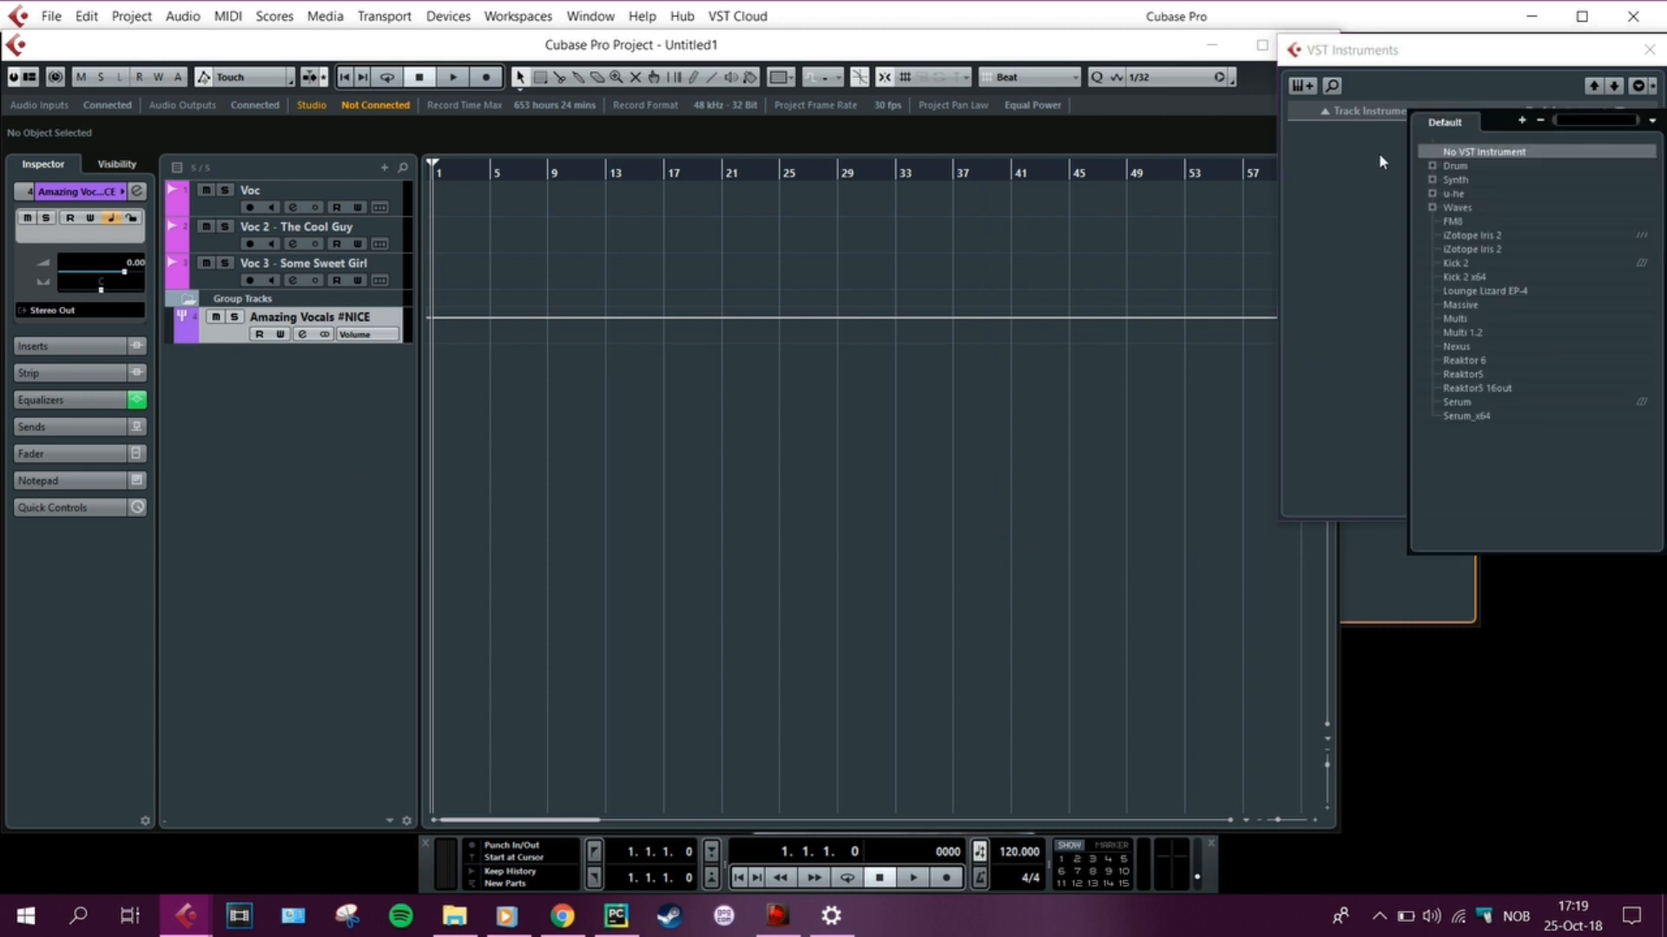
left_click(1444, 90)
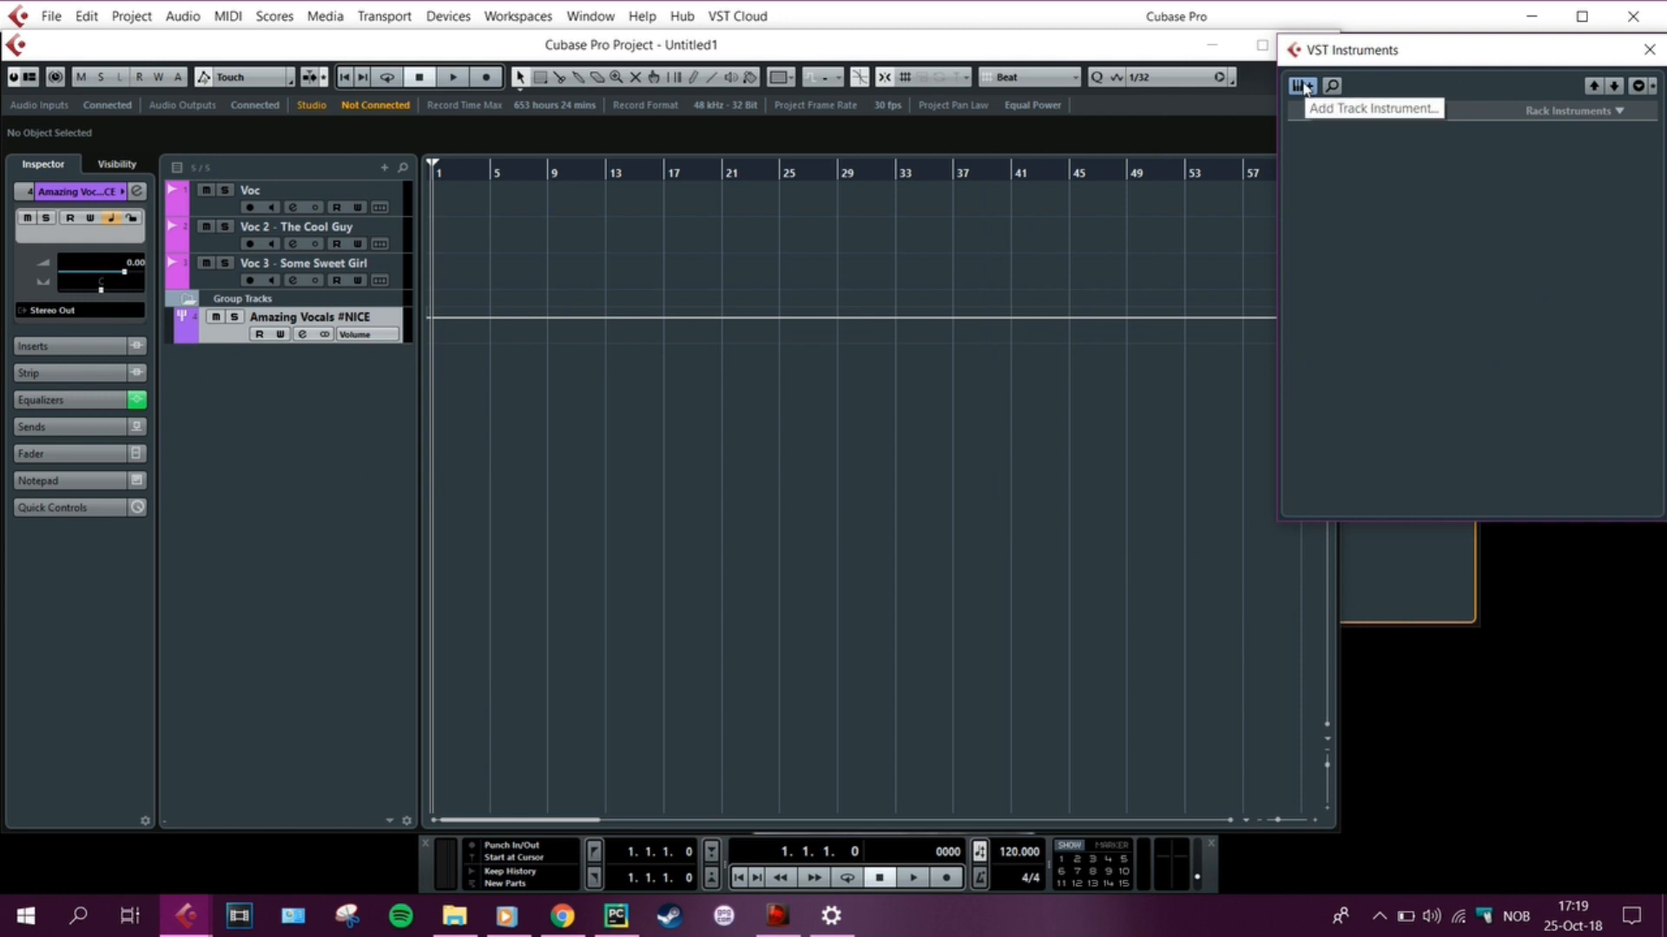
left_click(1616, 113)
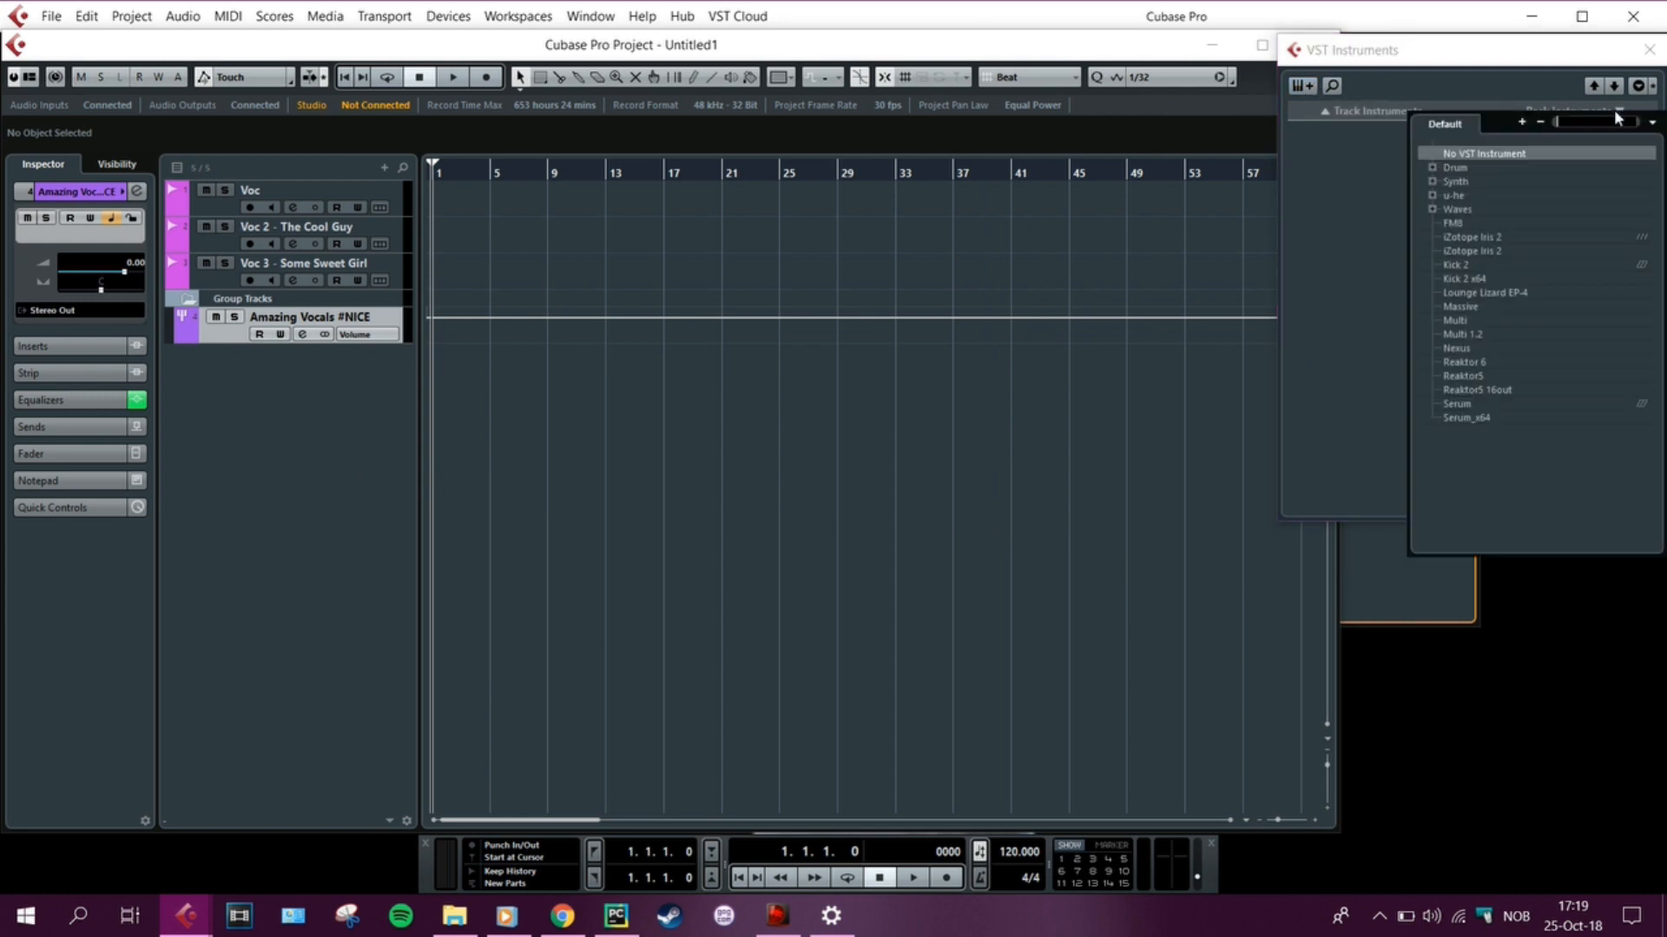
left_click(1432, 169)
double_click(1475, 182)
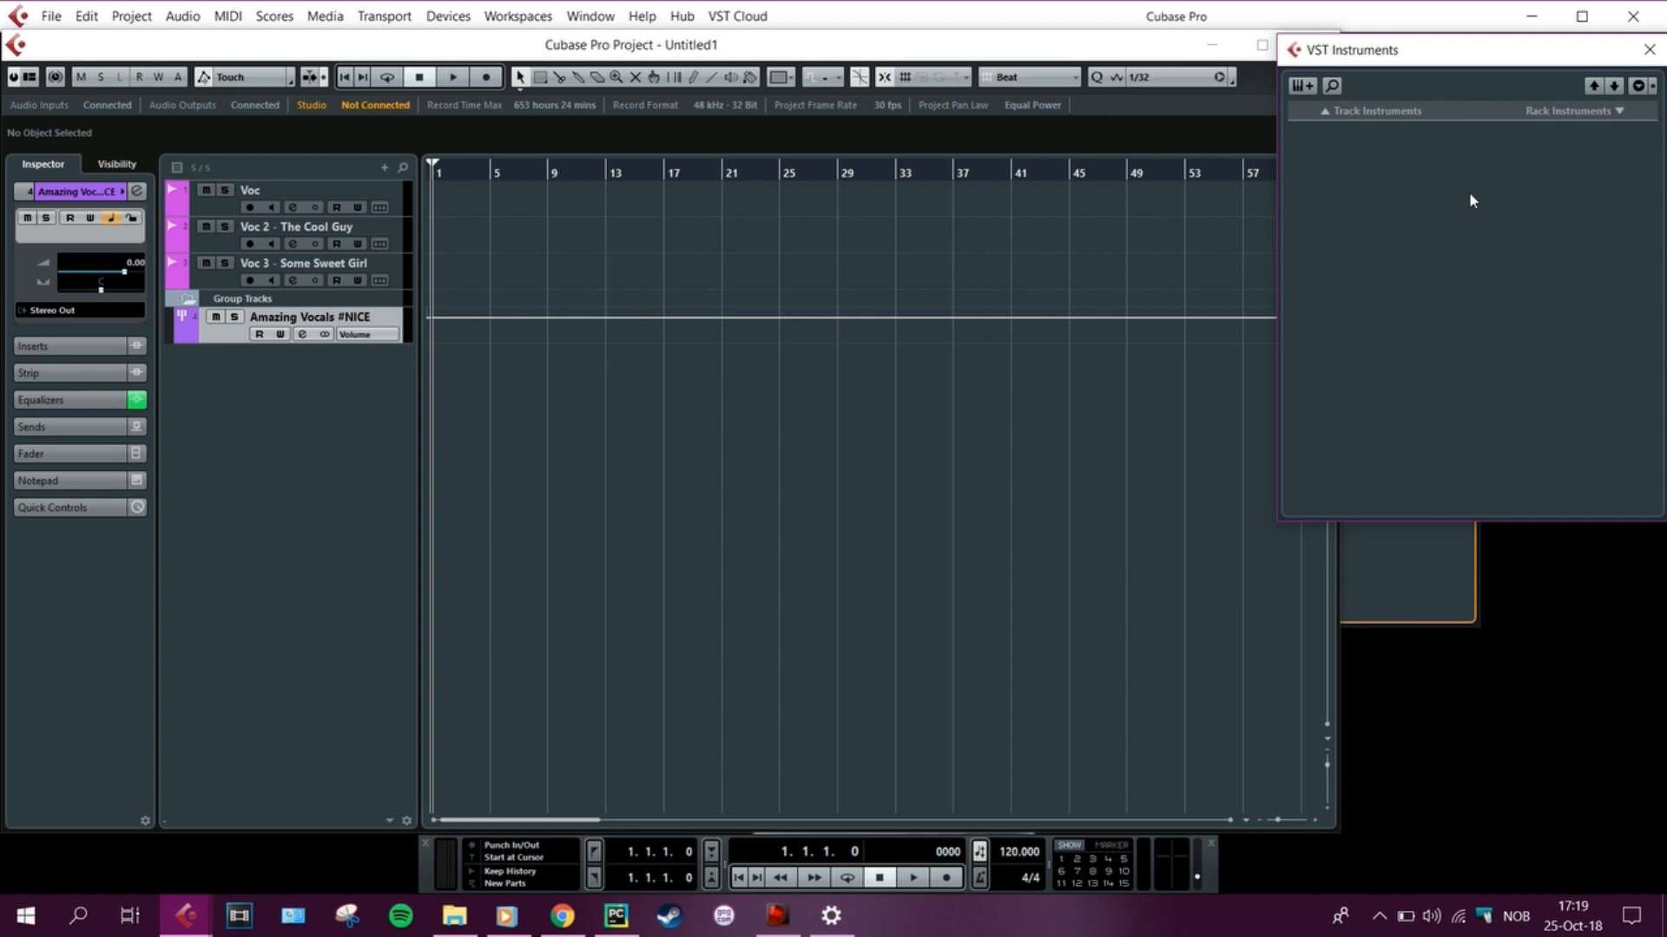
left_click(796, 485)
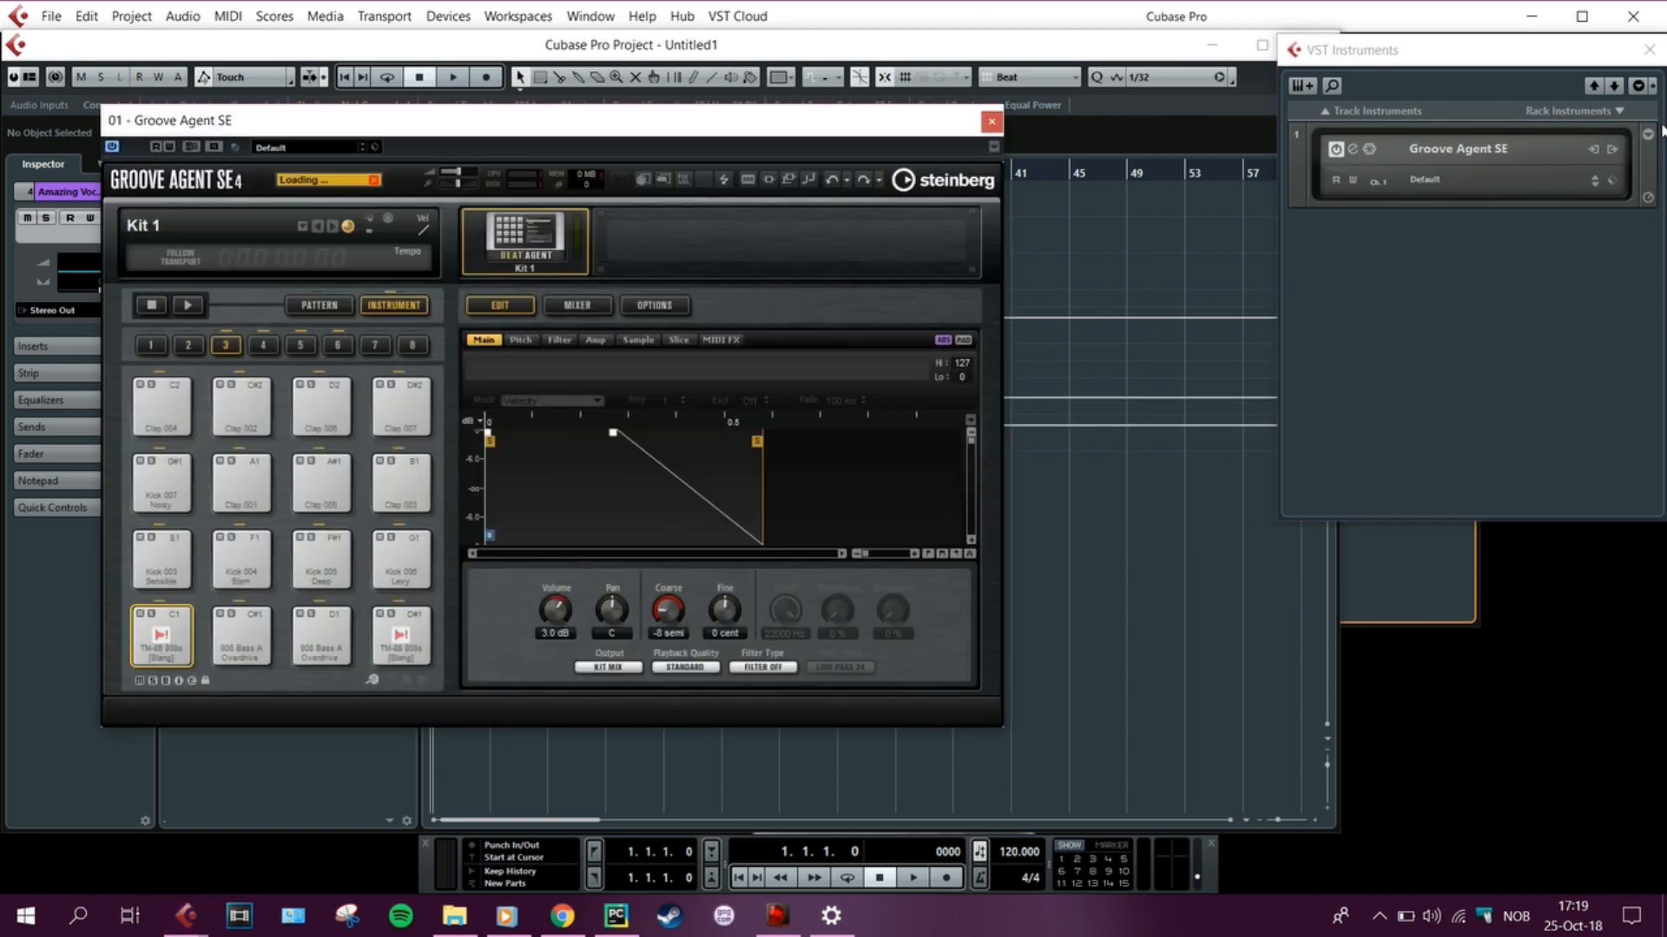
Dismiss the missing samples search without resolving any files and reposition the Groove Agent SE window
left_click(1614, 116)
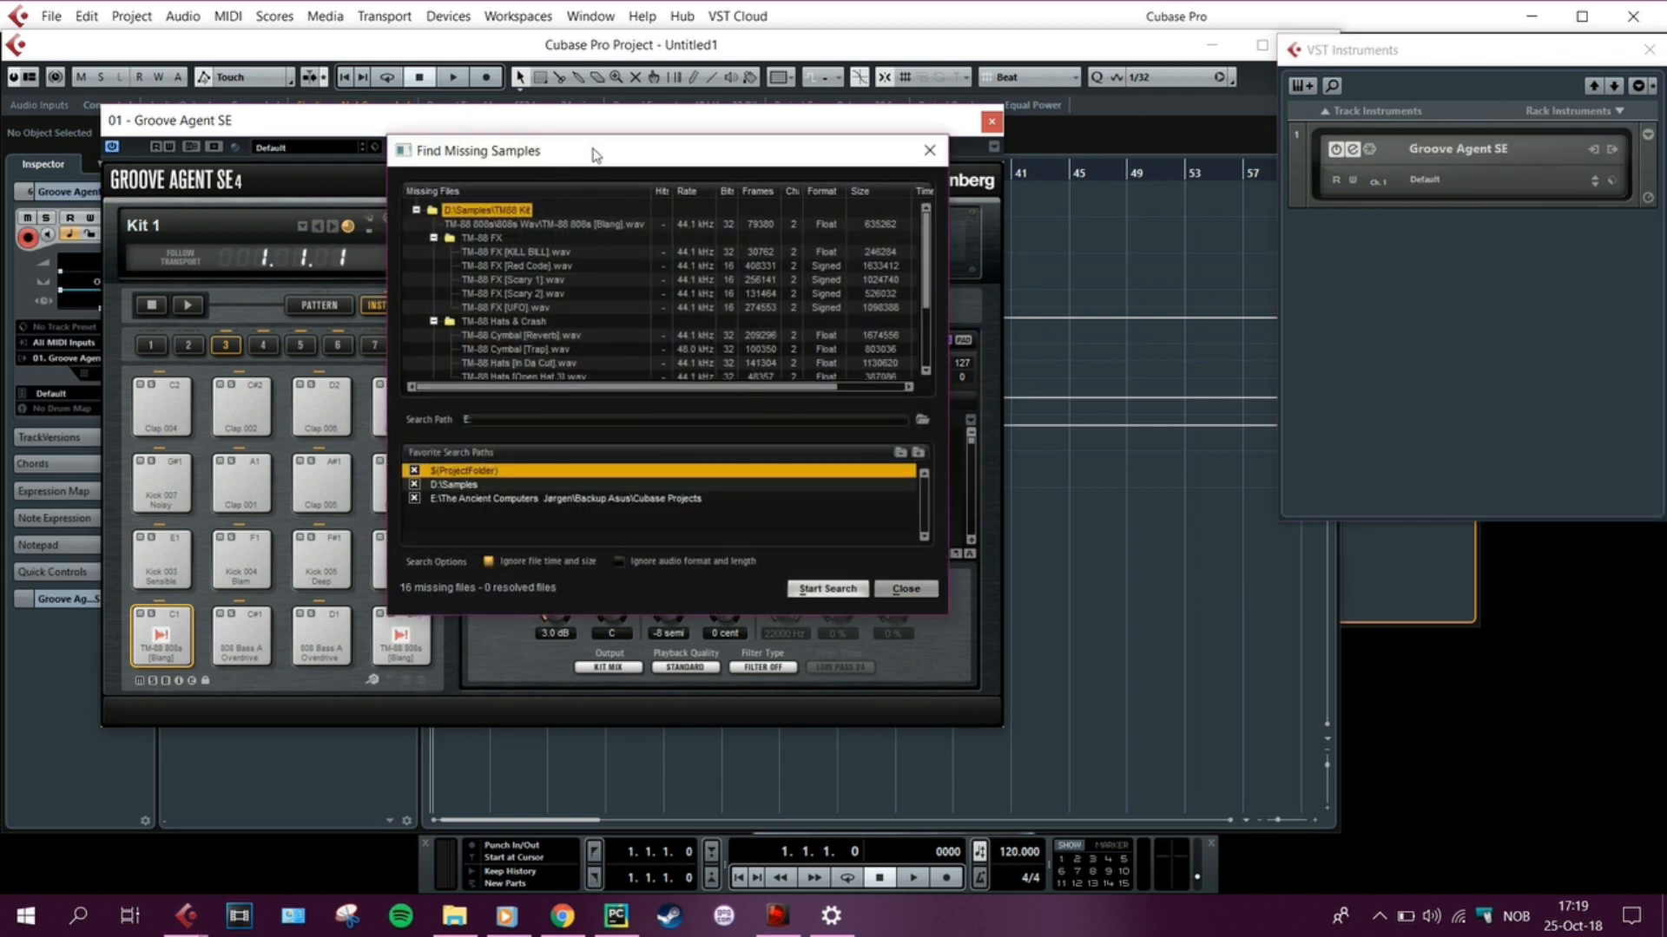
left_click_drag(595, 154, 633, 180)
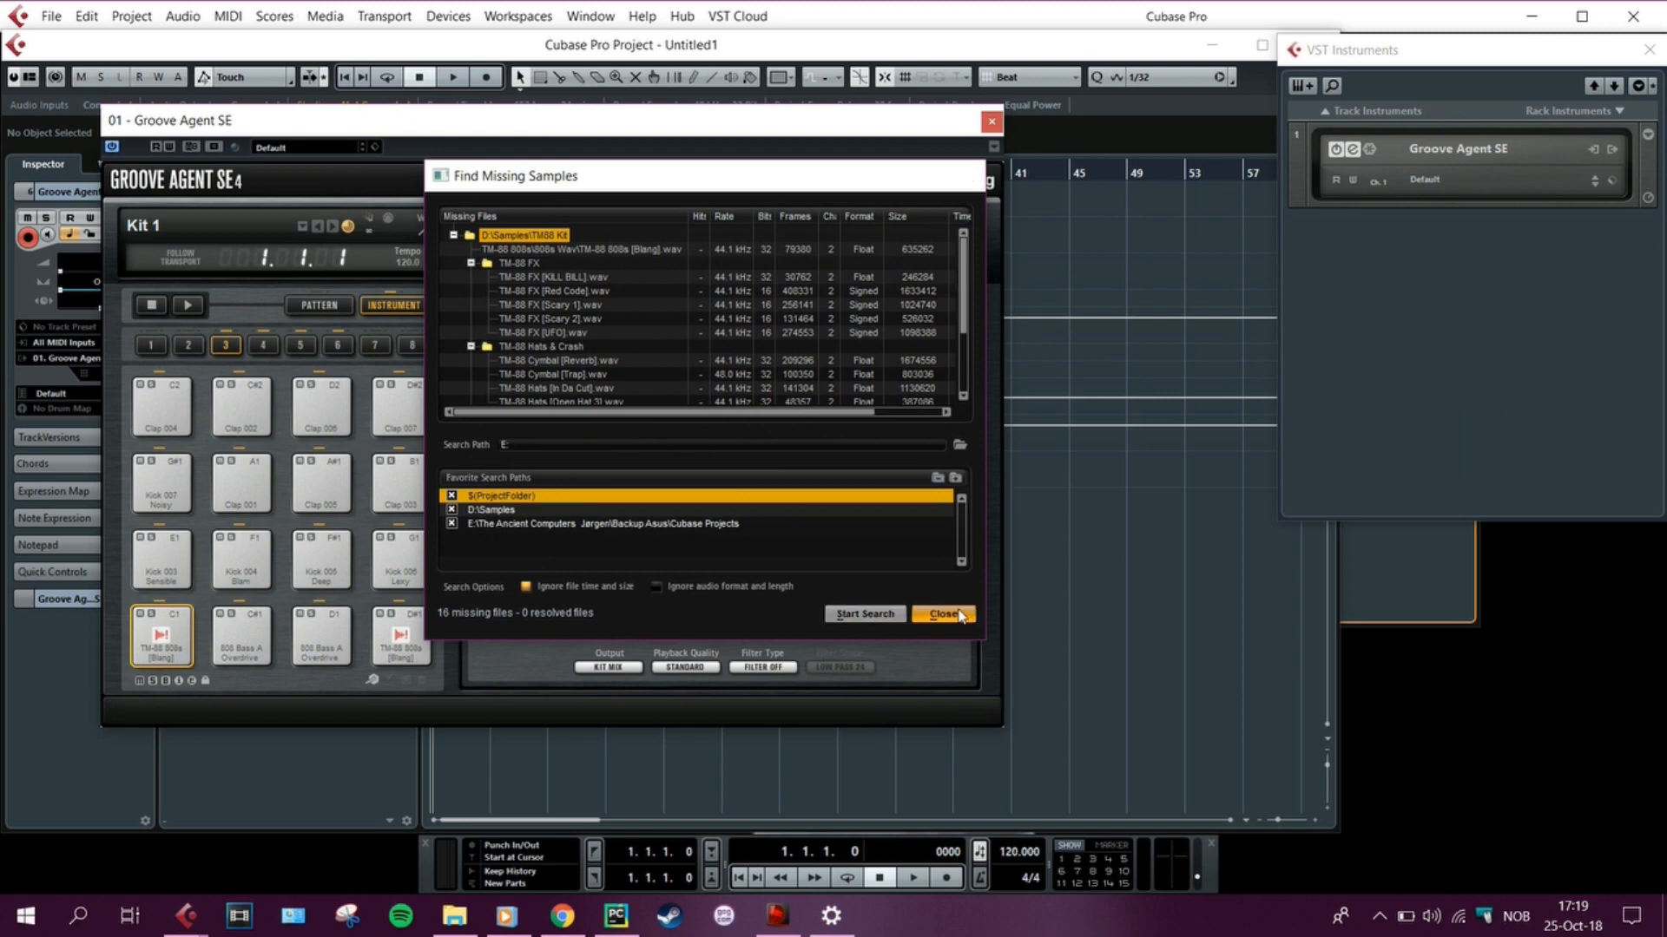
left_click(959, 614)
left_click_drag(372, 126, 459, 142)
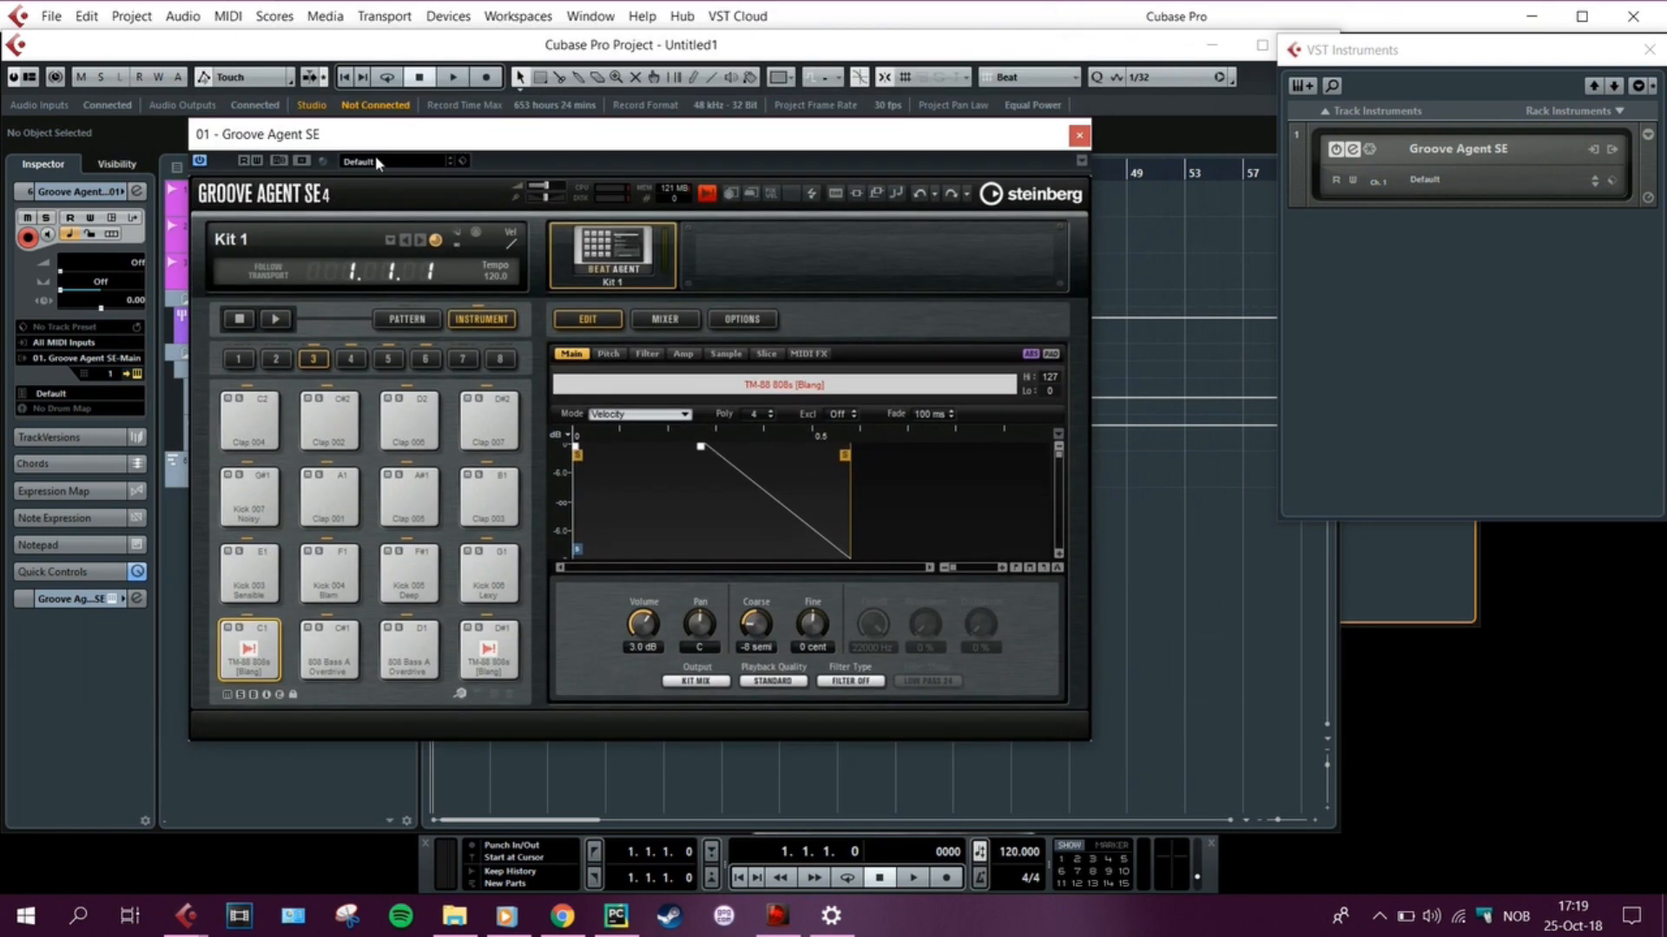
Load the "AAA FLIP" preset into Groove Agent SE
left_click(376, 161)
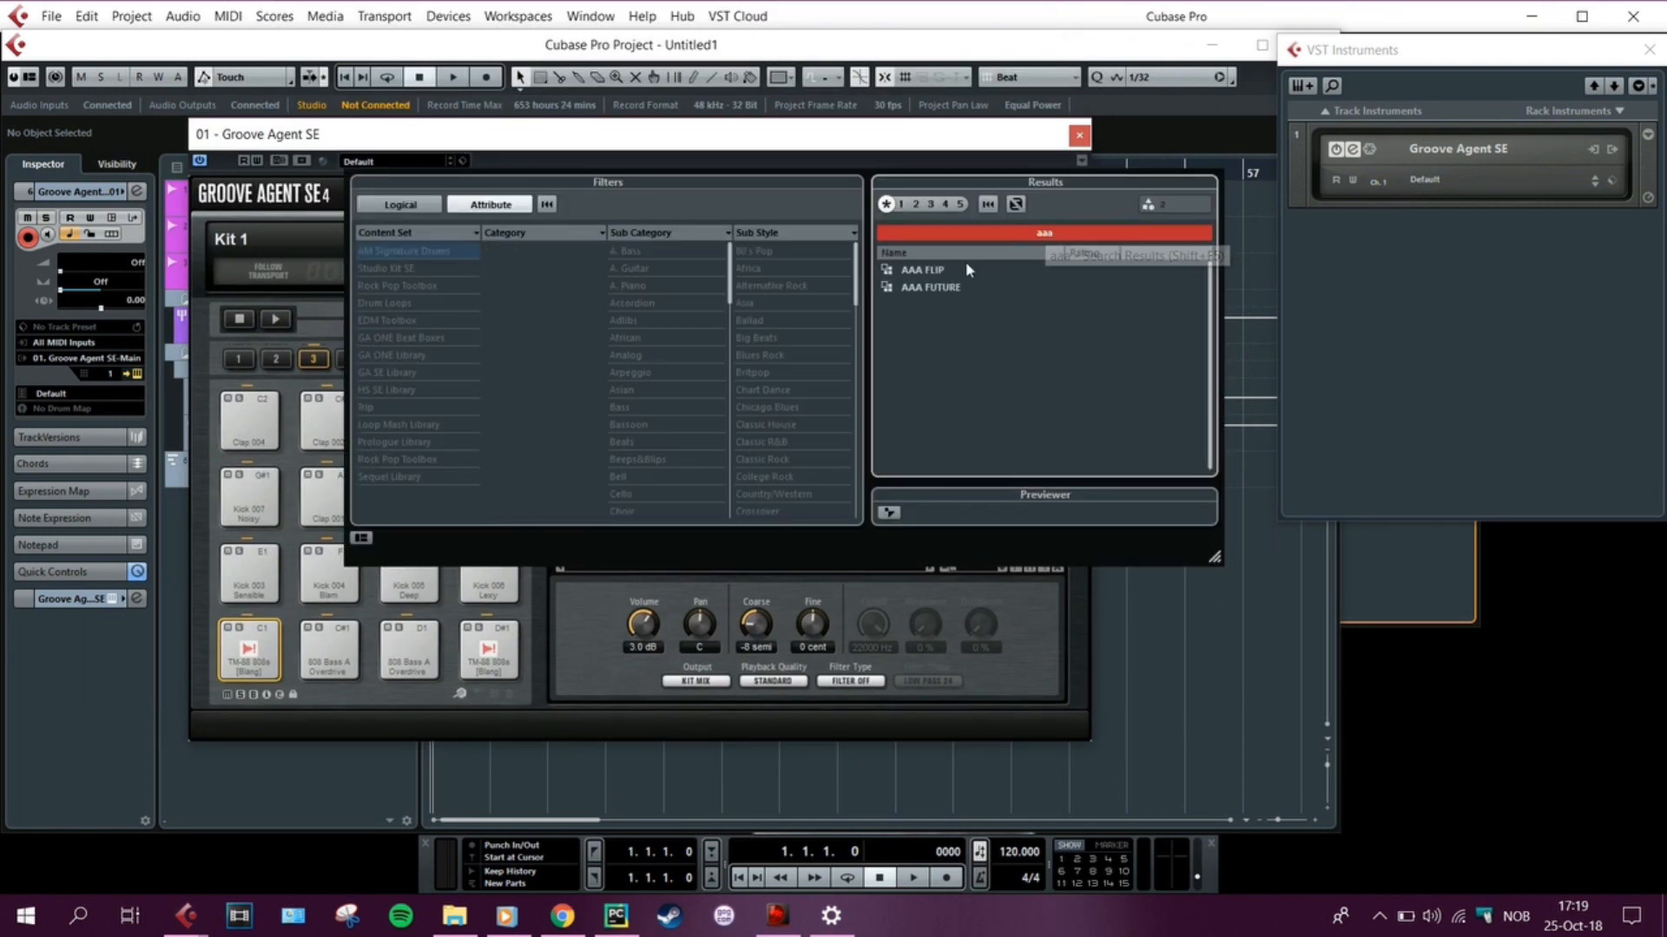
left_click(909, 272)
double_click(911, 273)
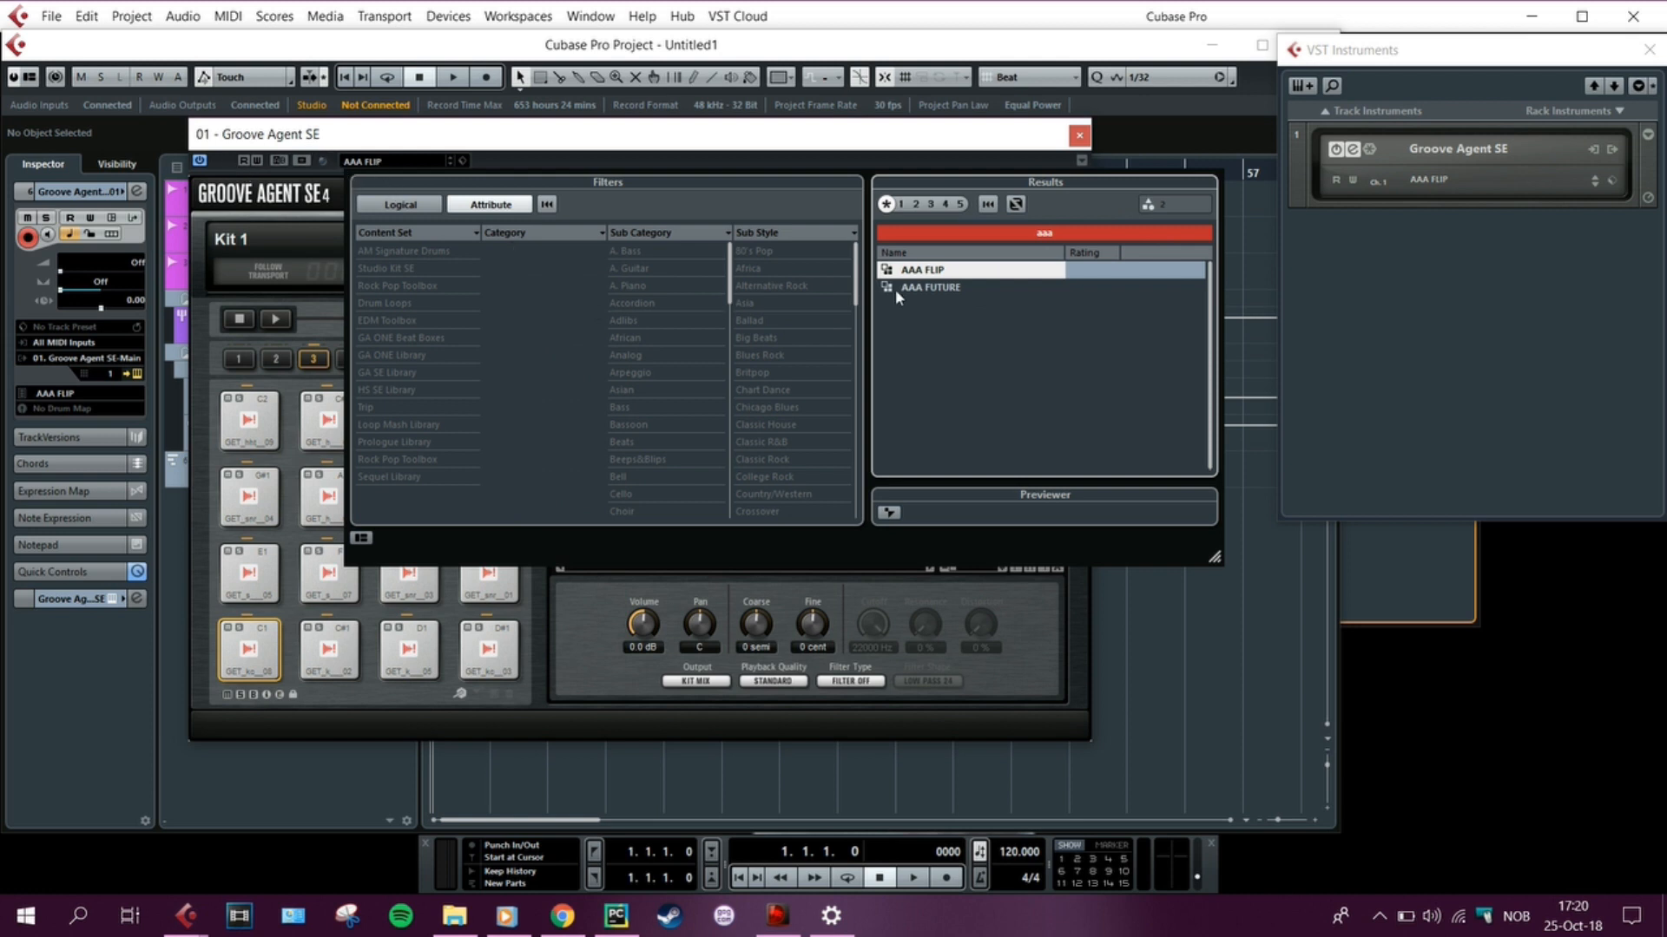
Clear the preset name search and load the "Ambient Kit 1" preset into Groove Agent SE
key("BackSpace")
key("BackSpace")
key("BackSpace")
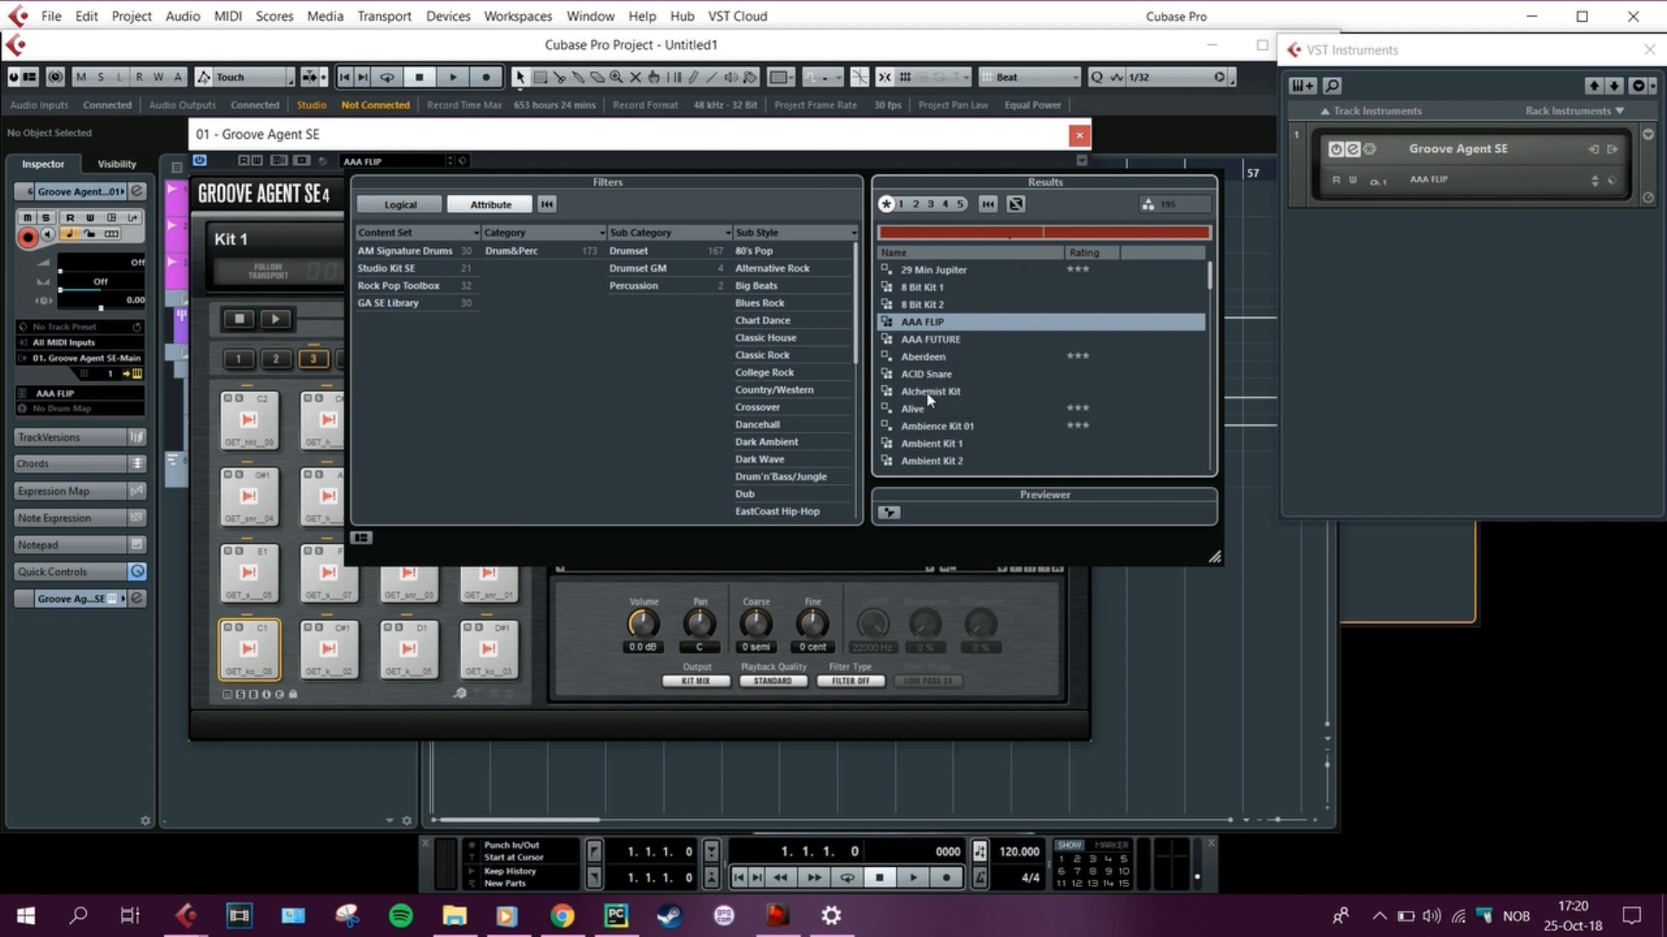
double_click(932, 443)
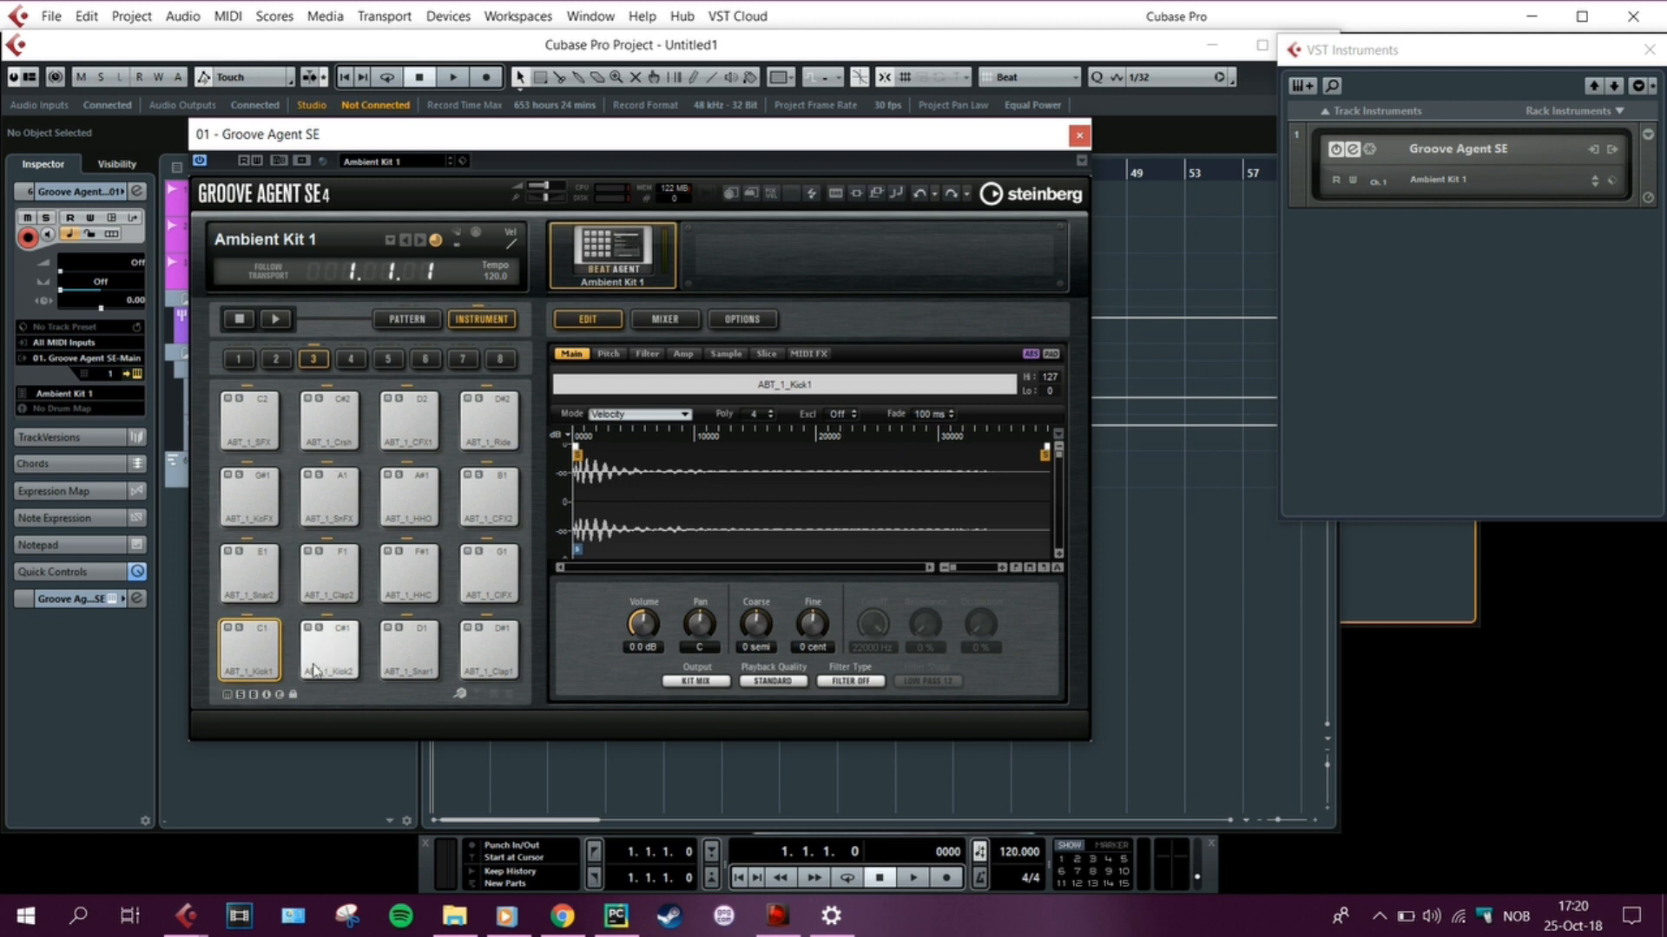
Show the virtual keyboard, play Ambient Kit 1 sounds across different octaves, and close the Groove Agent SE window
key("alt+k")
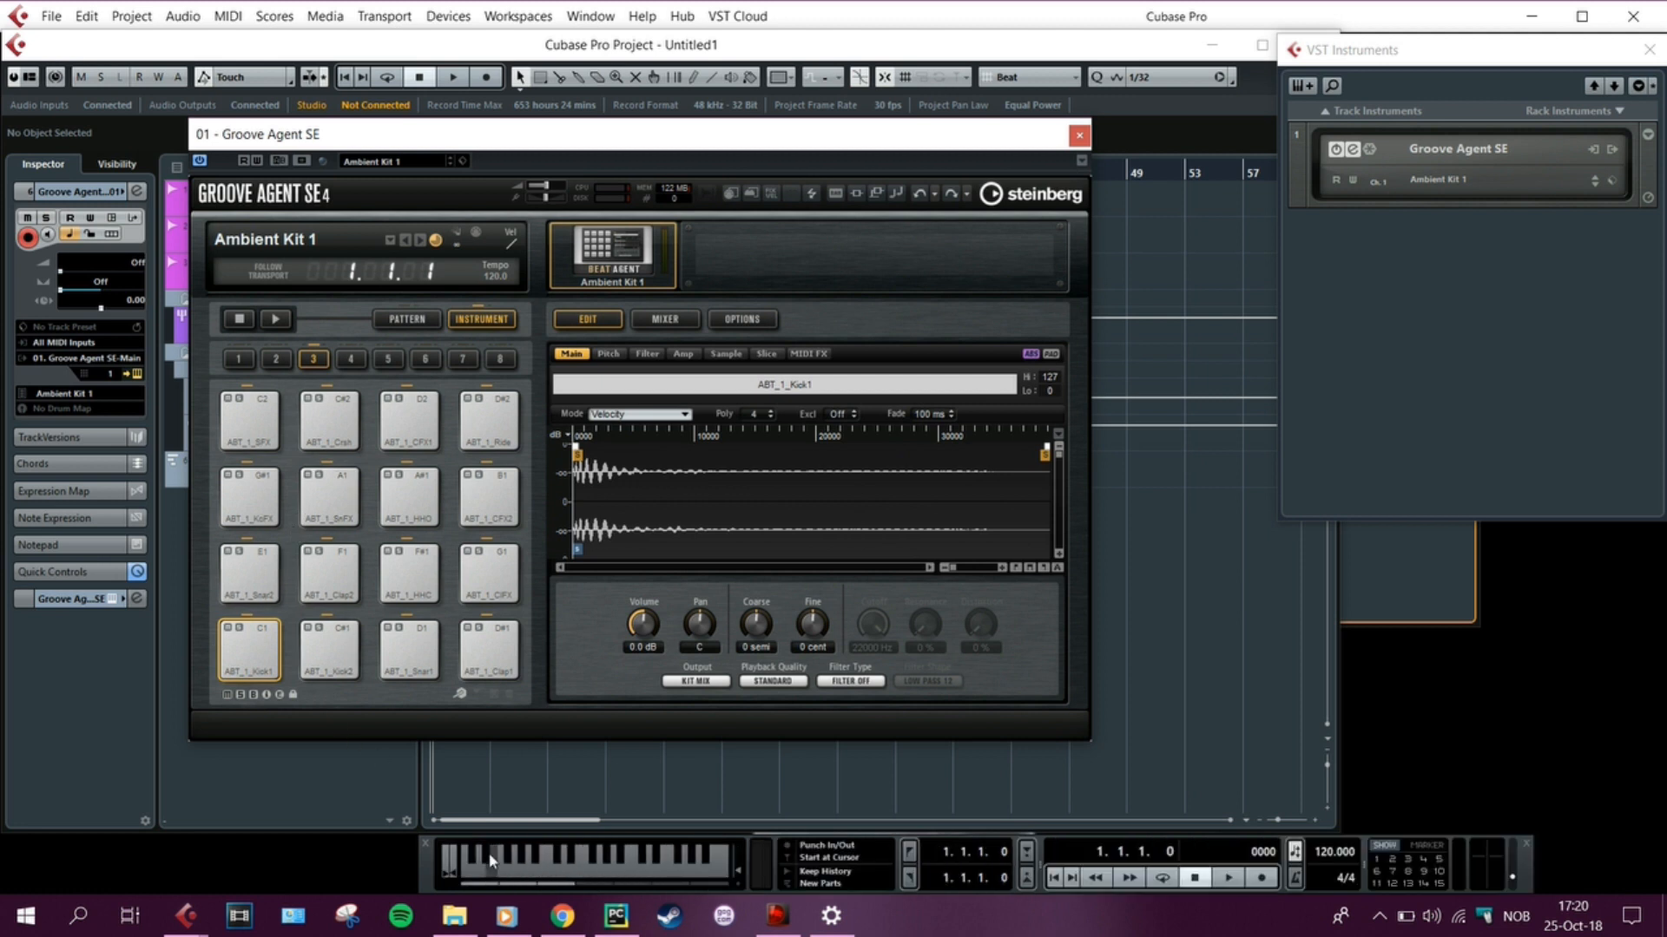
key("Right")
key("Right")
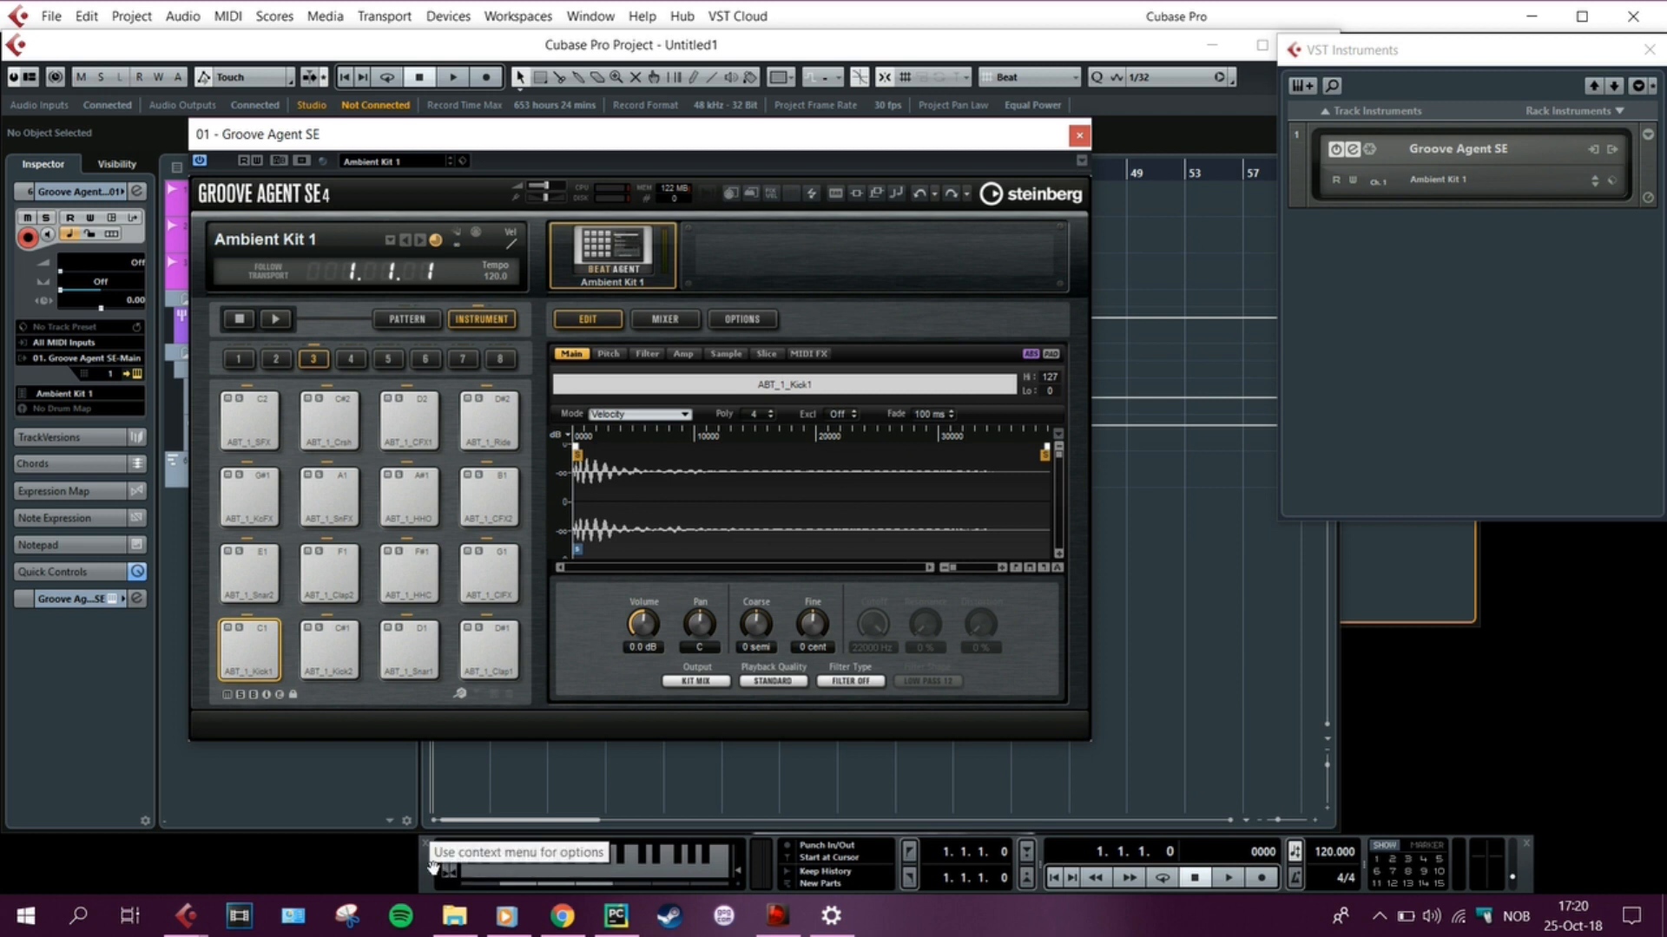
key("q")
key("w")
key("w")
key("Left")
key("w")
key("Left")
key("w")
key("Right")
key("Right")
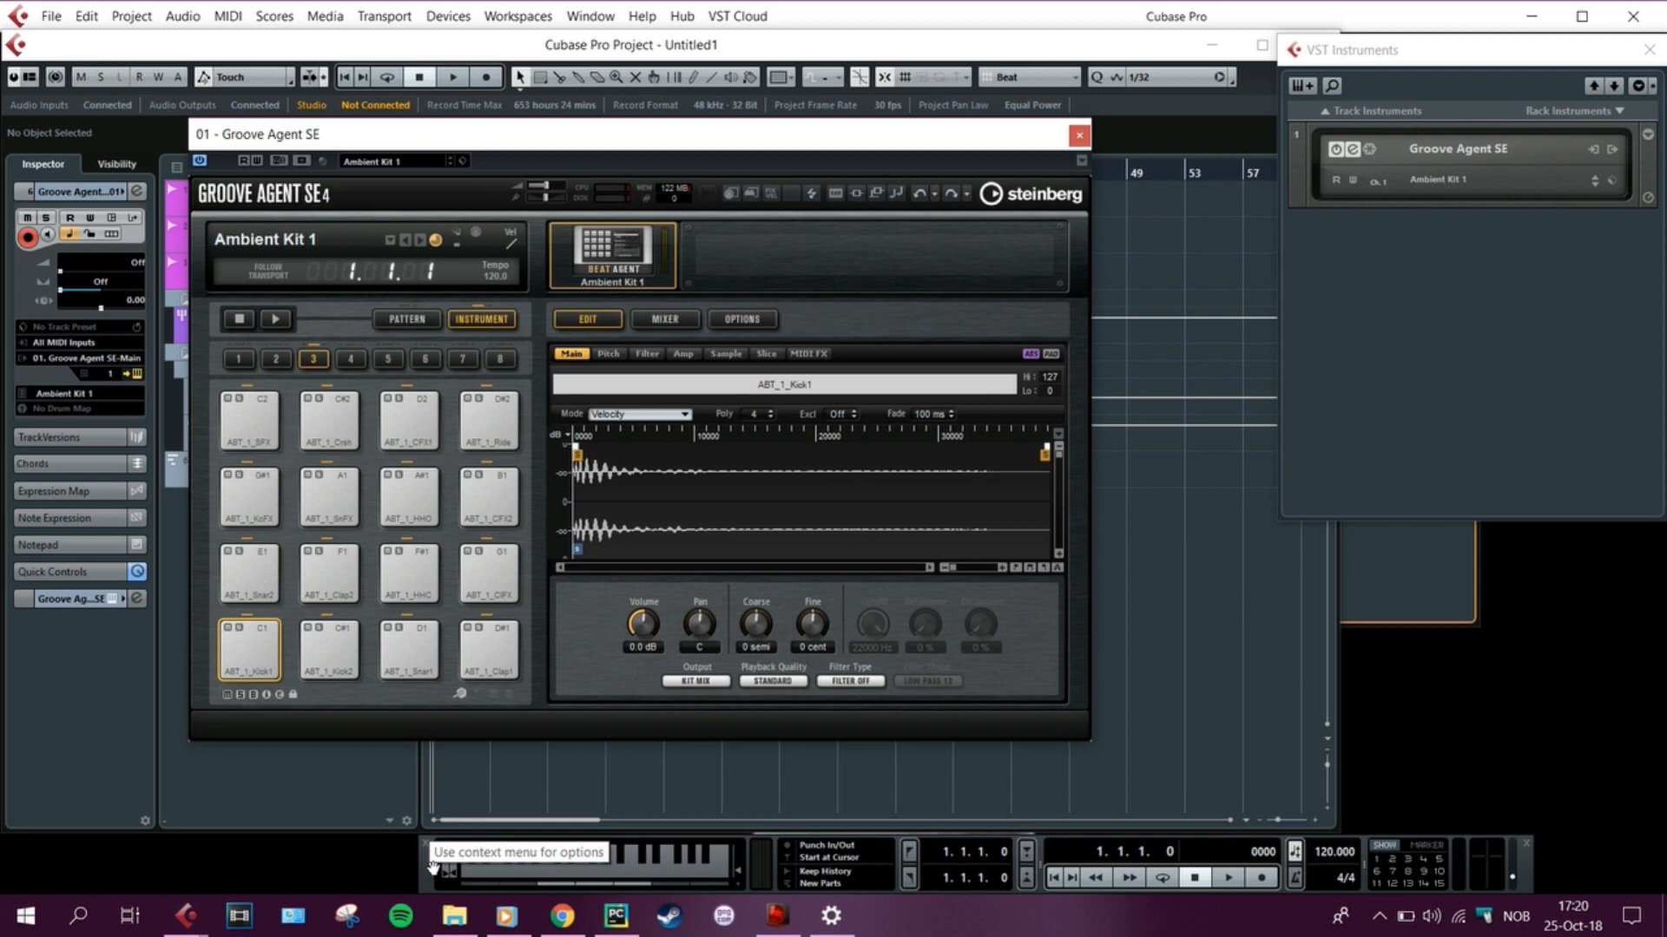
key("Left")
key("Left")
key("Right")
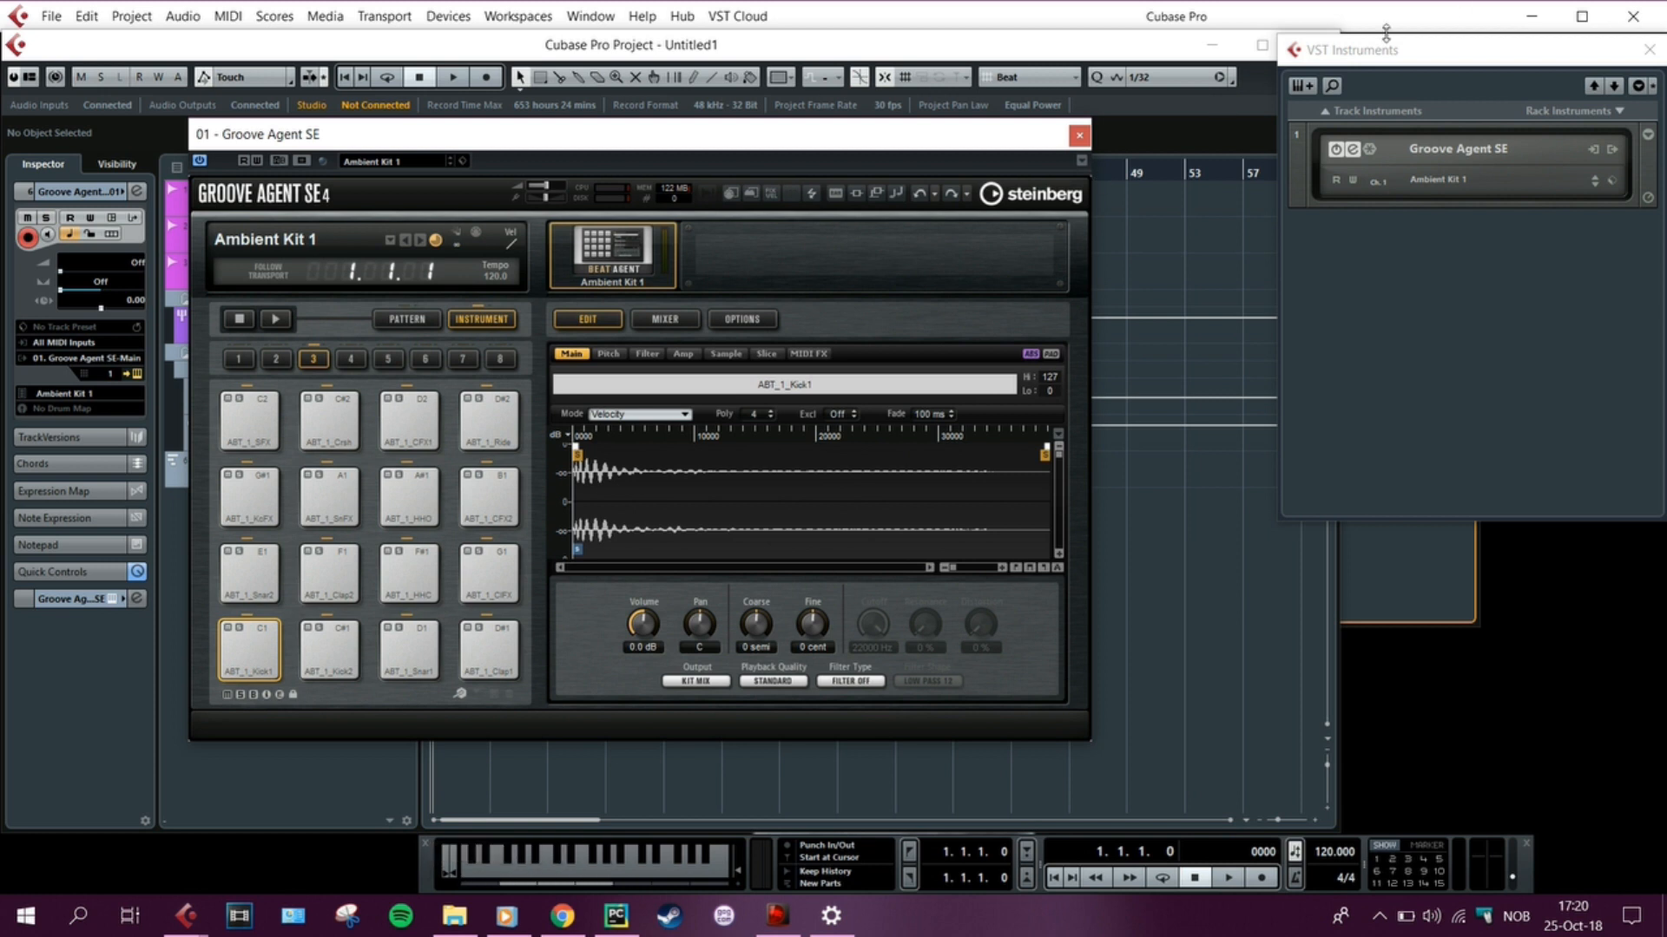
left_click(1079, 135)
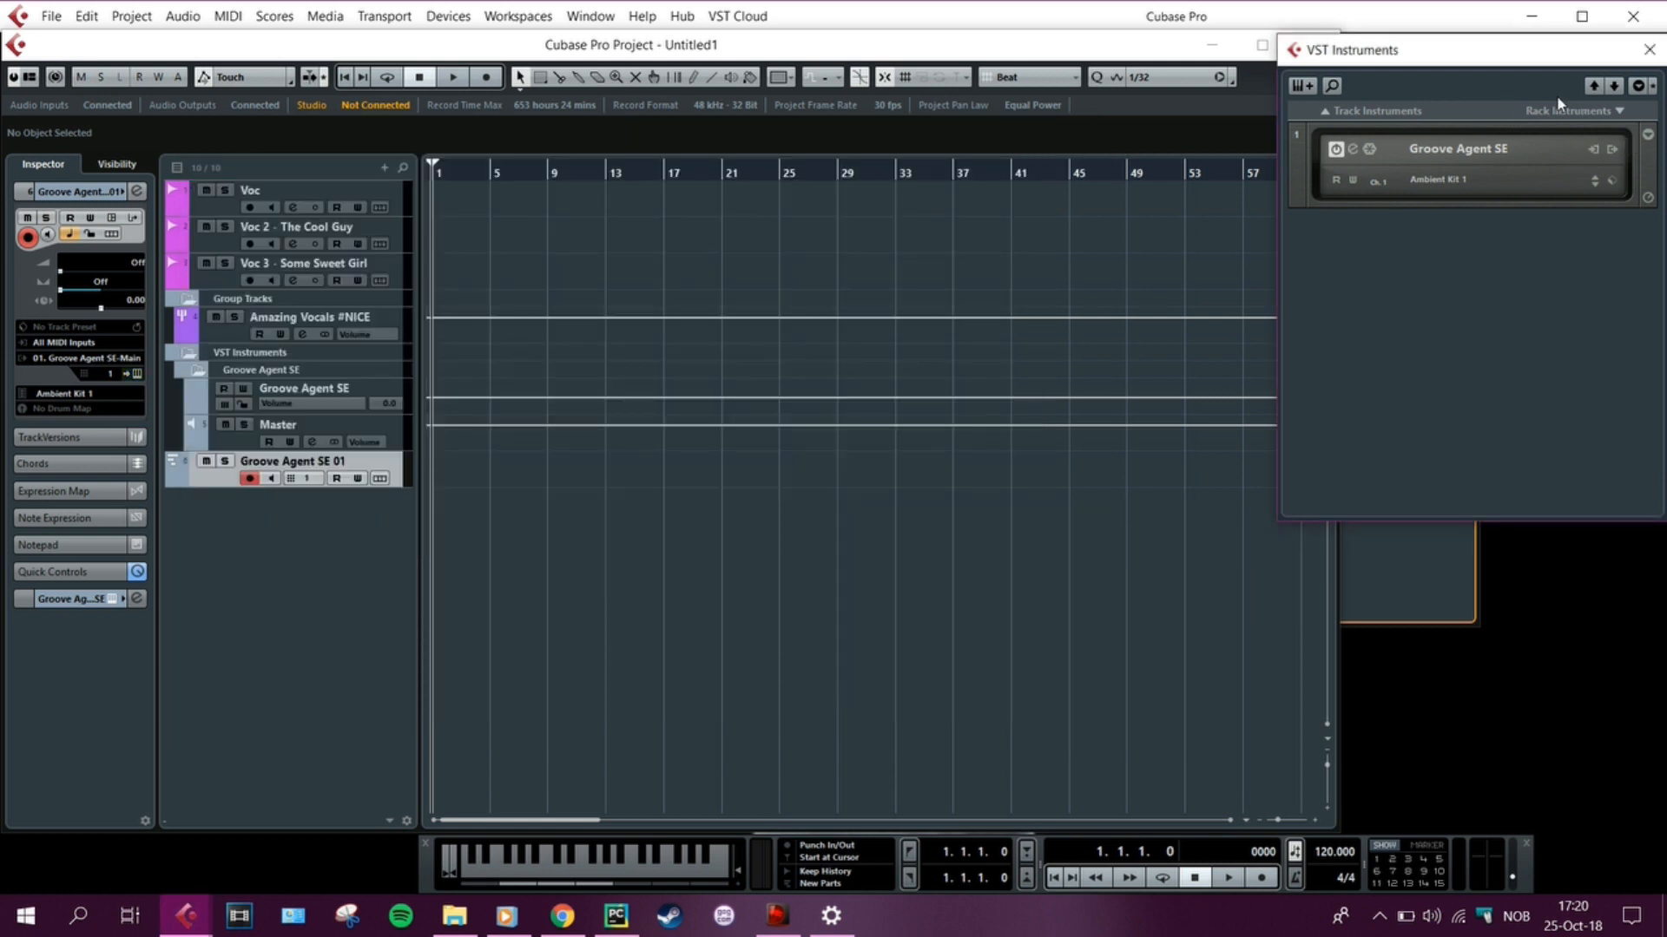
Load HALion Sonic SE from the Synth category as a rack instrument, create its assigned MIDI track, and reposition its window
left_click(1551, 116)
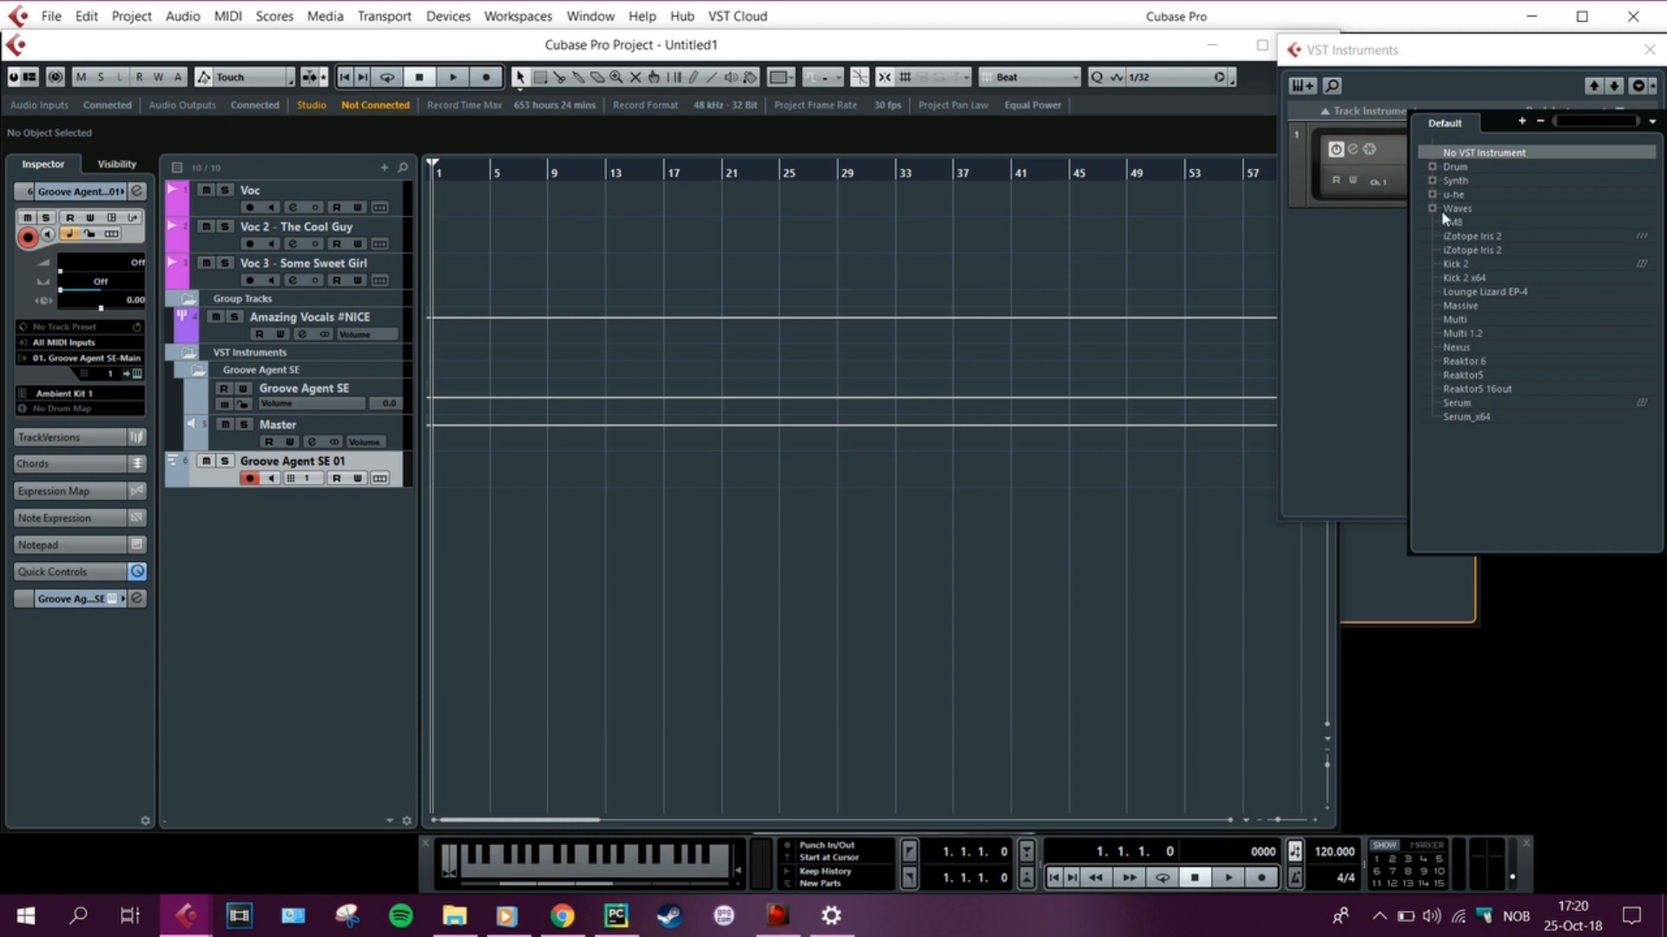
left_click(1432, 181)
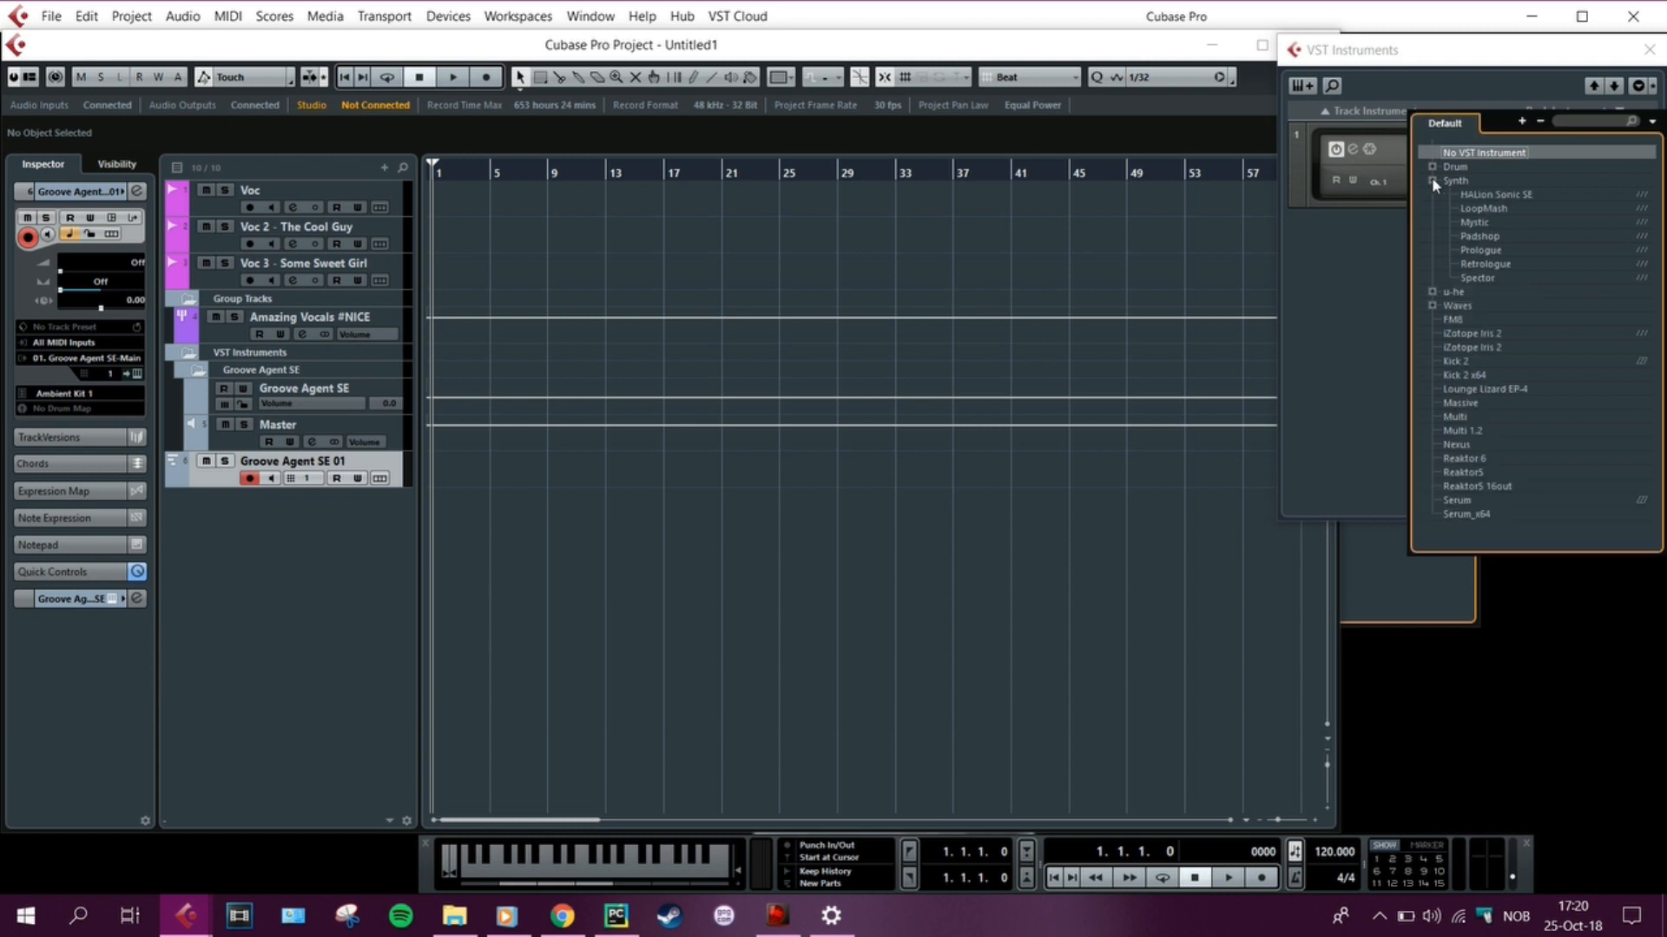
double_click(1490, 195)
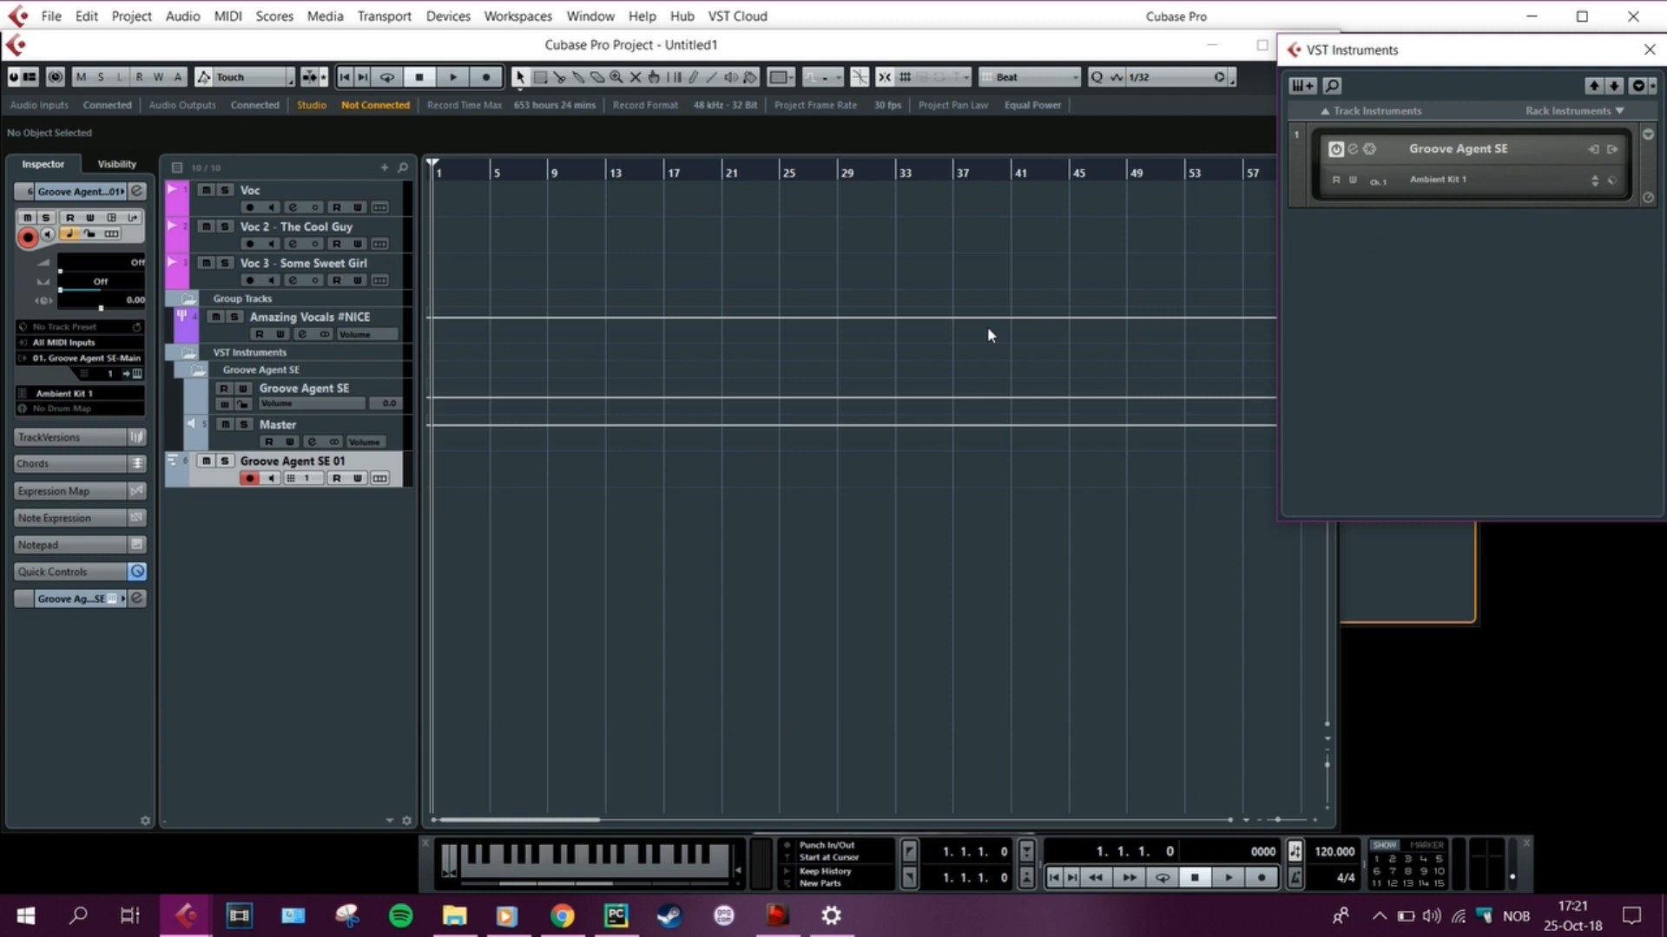
left_click(794, 486)
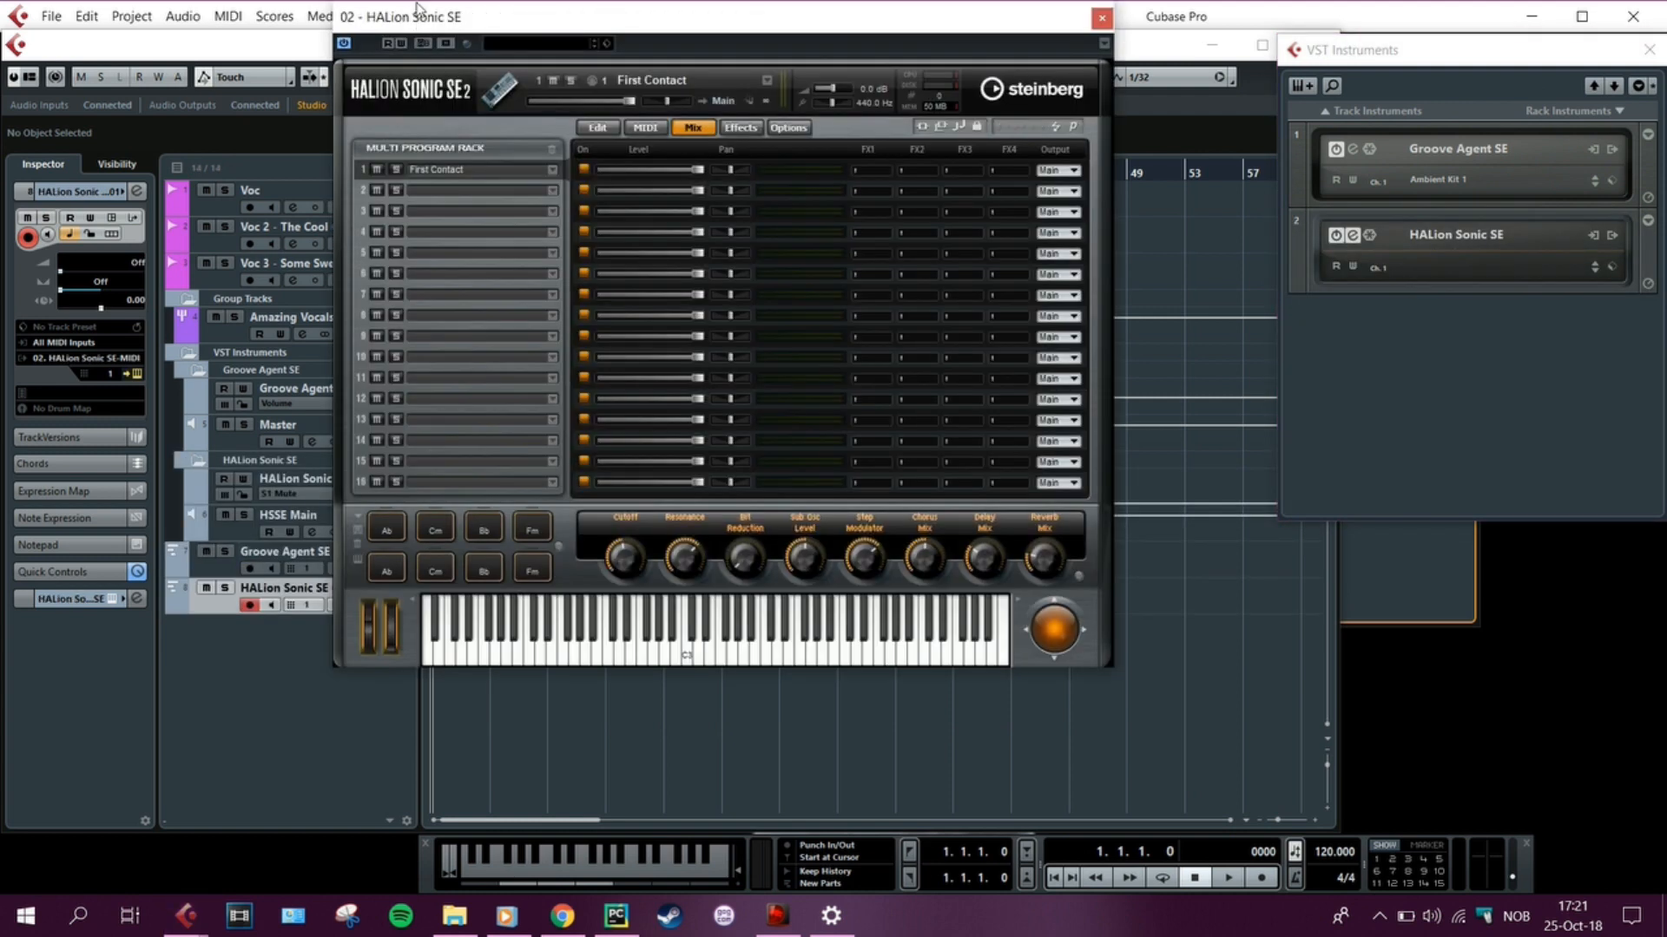
left_click_drag(420, 19, 493, 109)
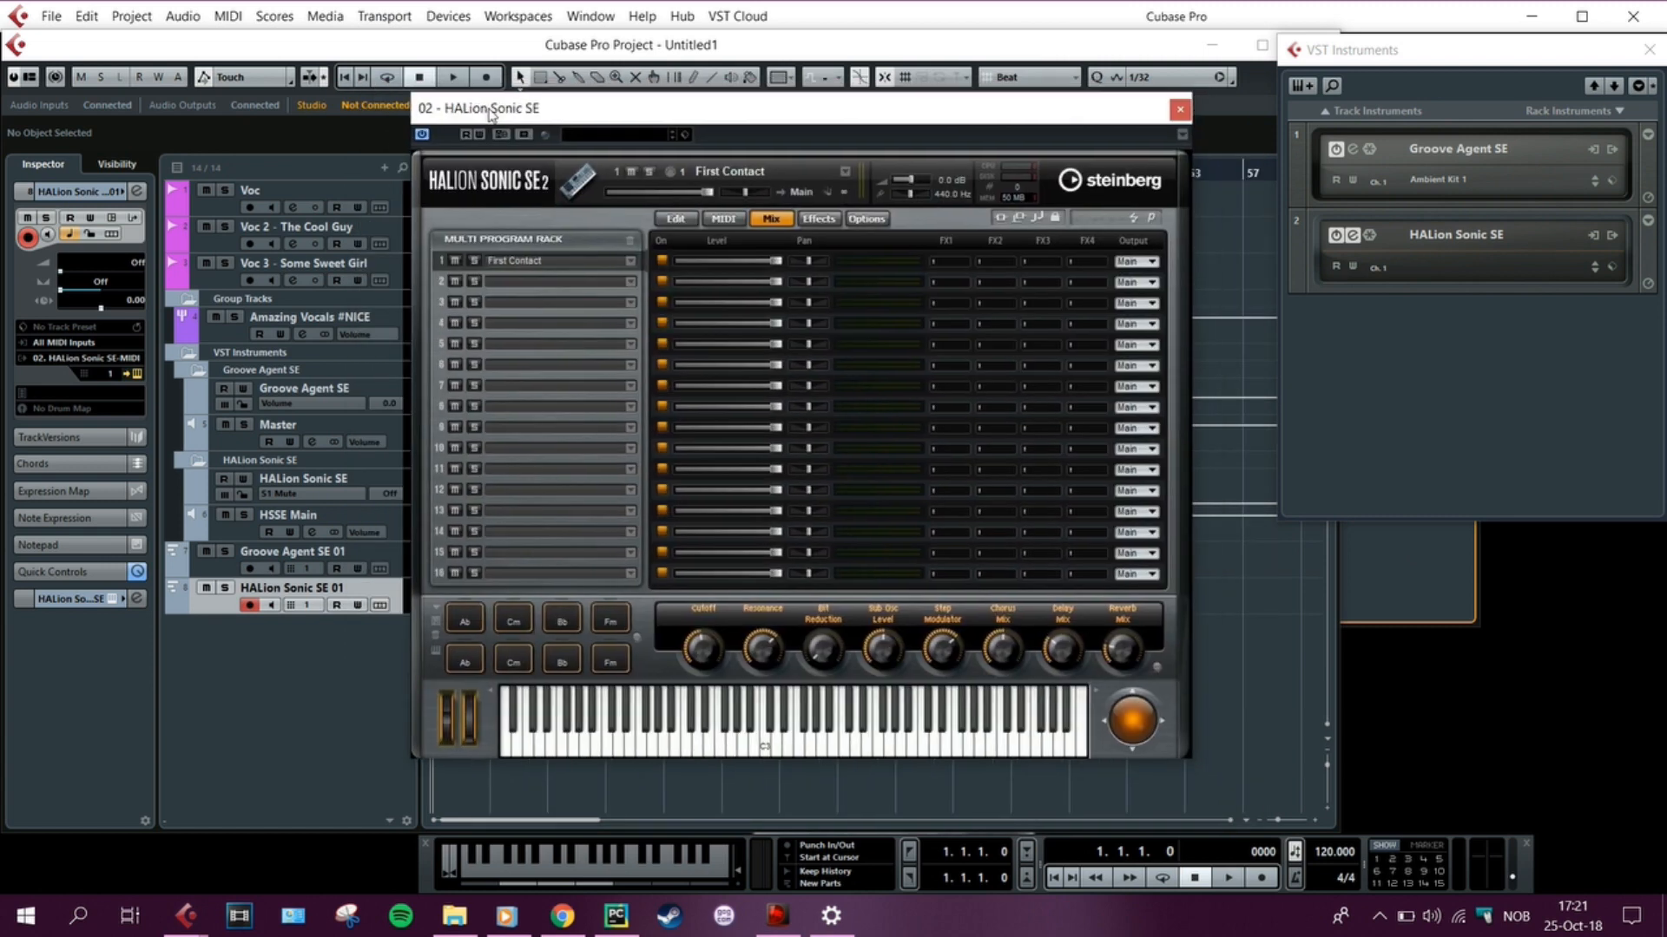
Search HALion Sonic SE's presets for "bass", load "[GM 035] Electric Bass (Pick)" into the first program slot, and close the instrument window
left_click(630, 261)
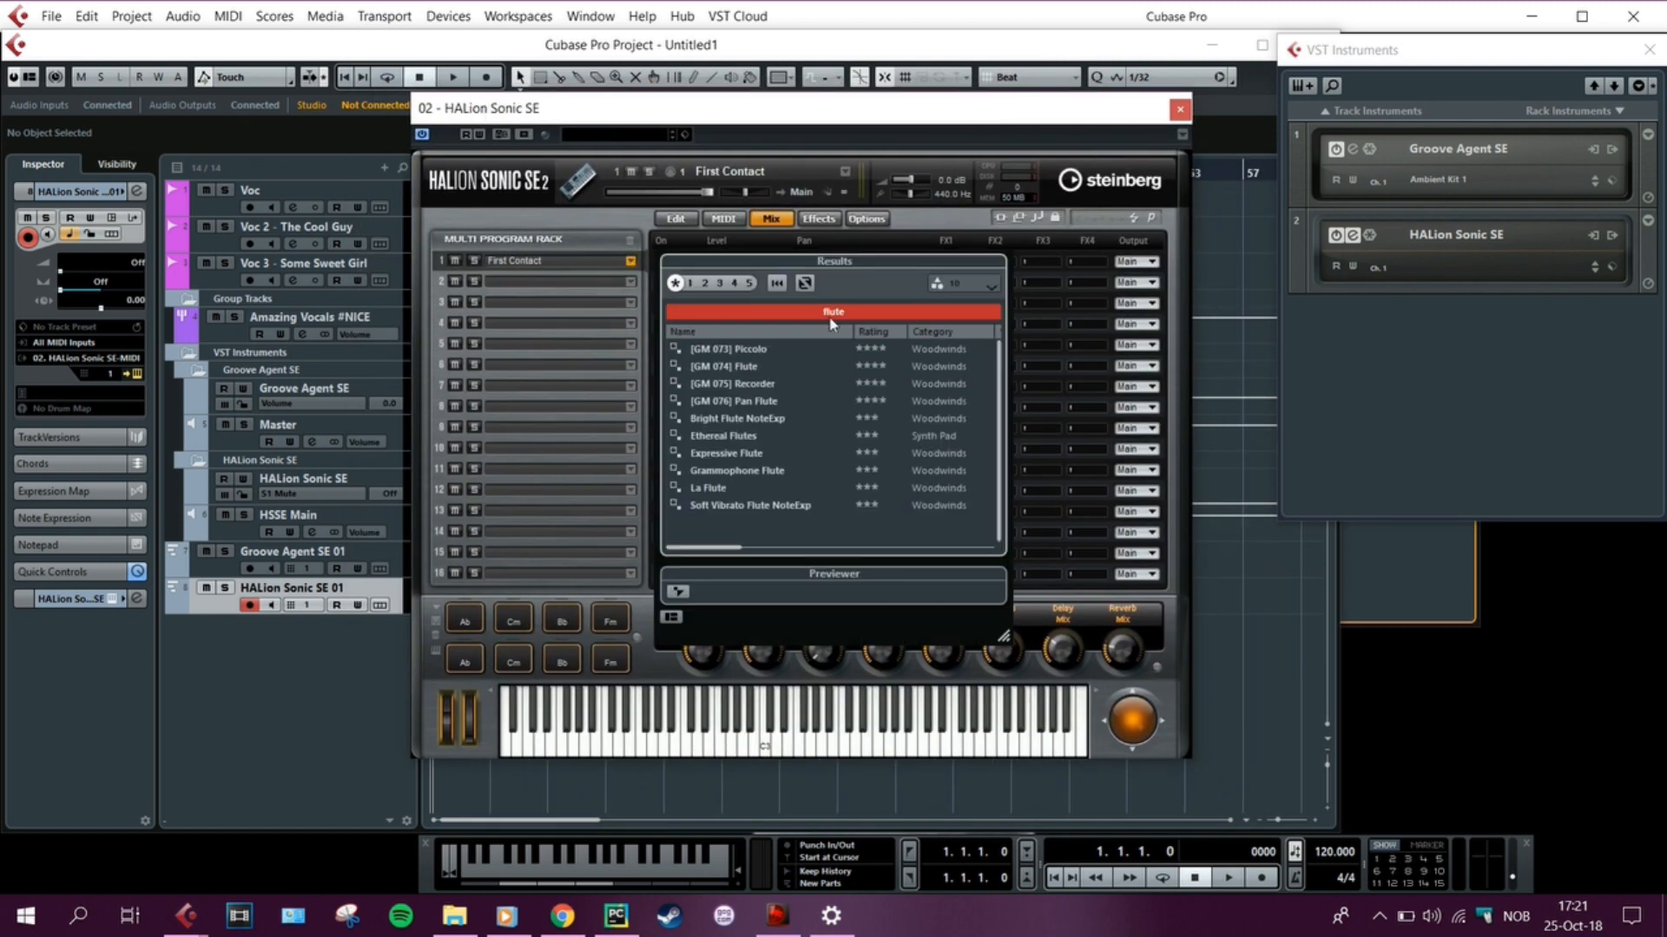
left_click(838, 313)
key("BackSpace")
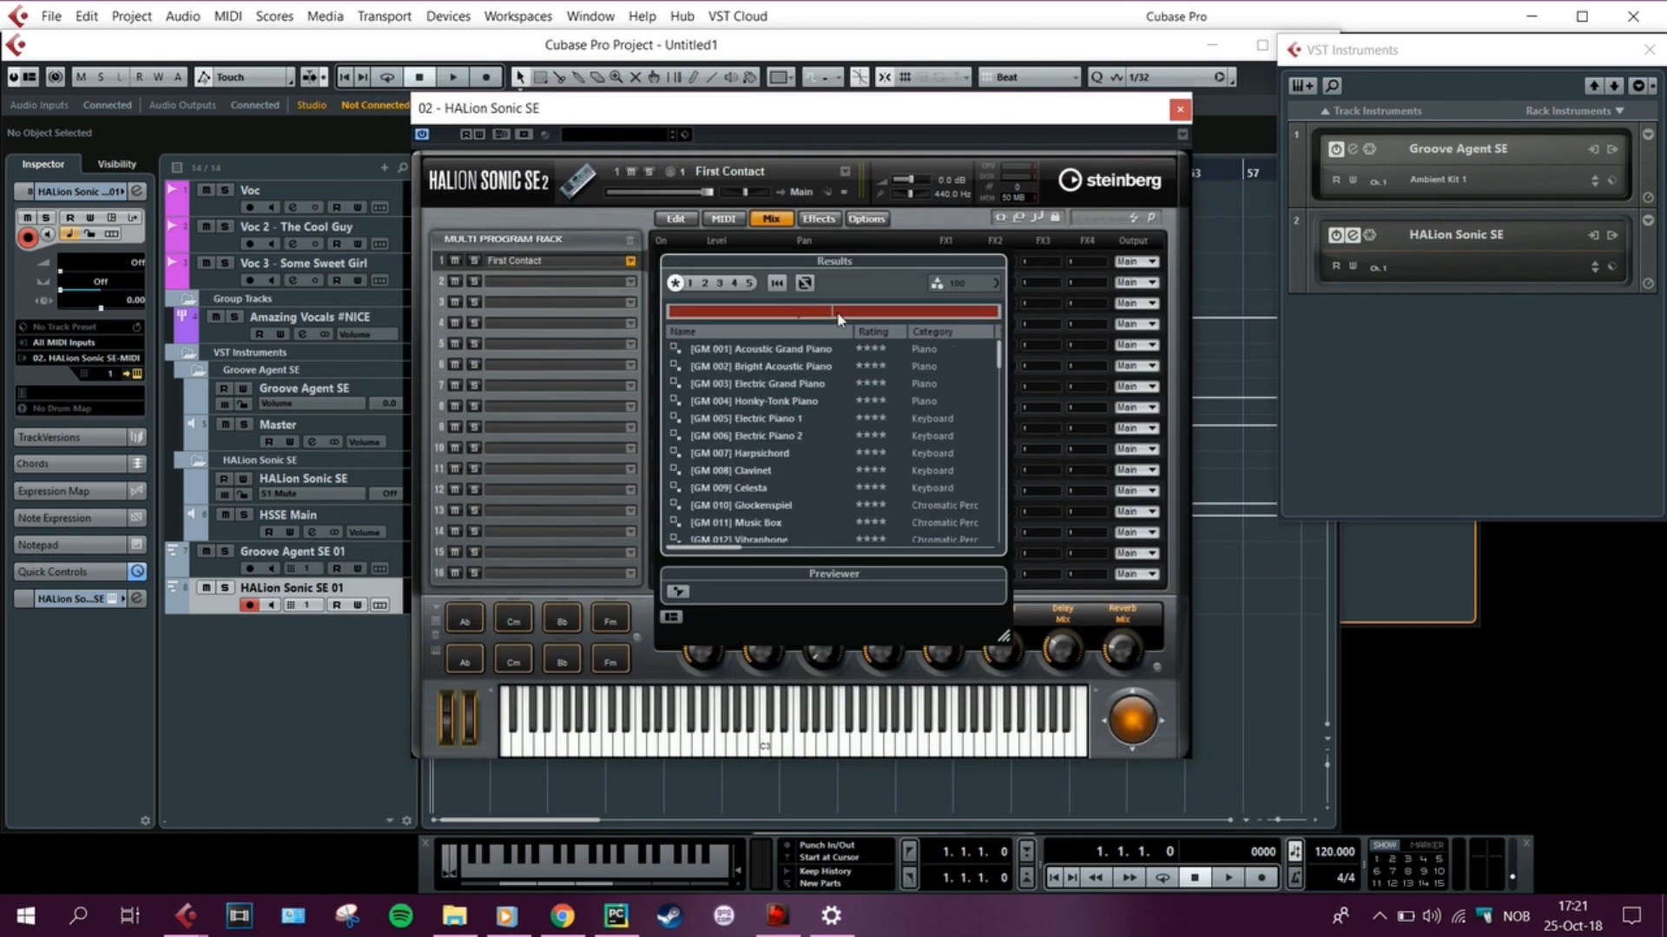
type("bass")
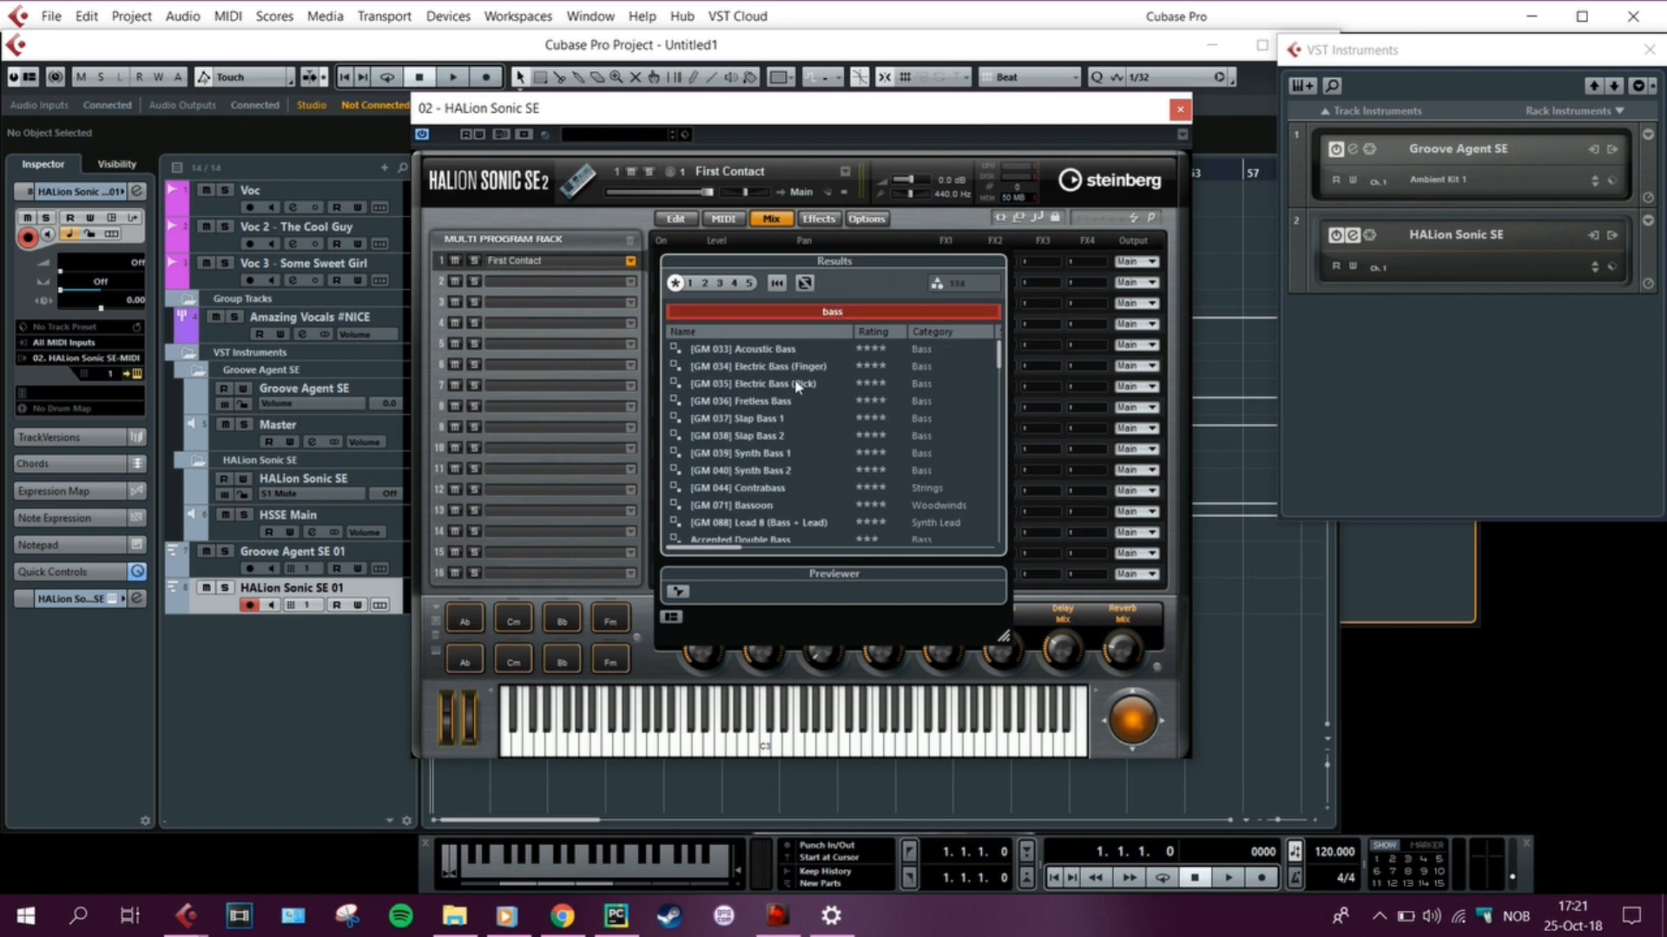
left_click(772, 385)
double_click(773, 385)
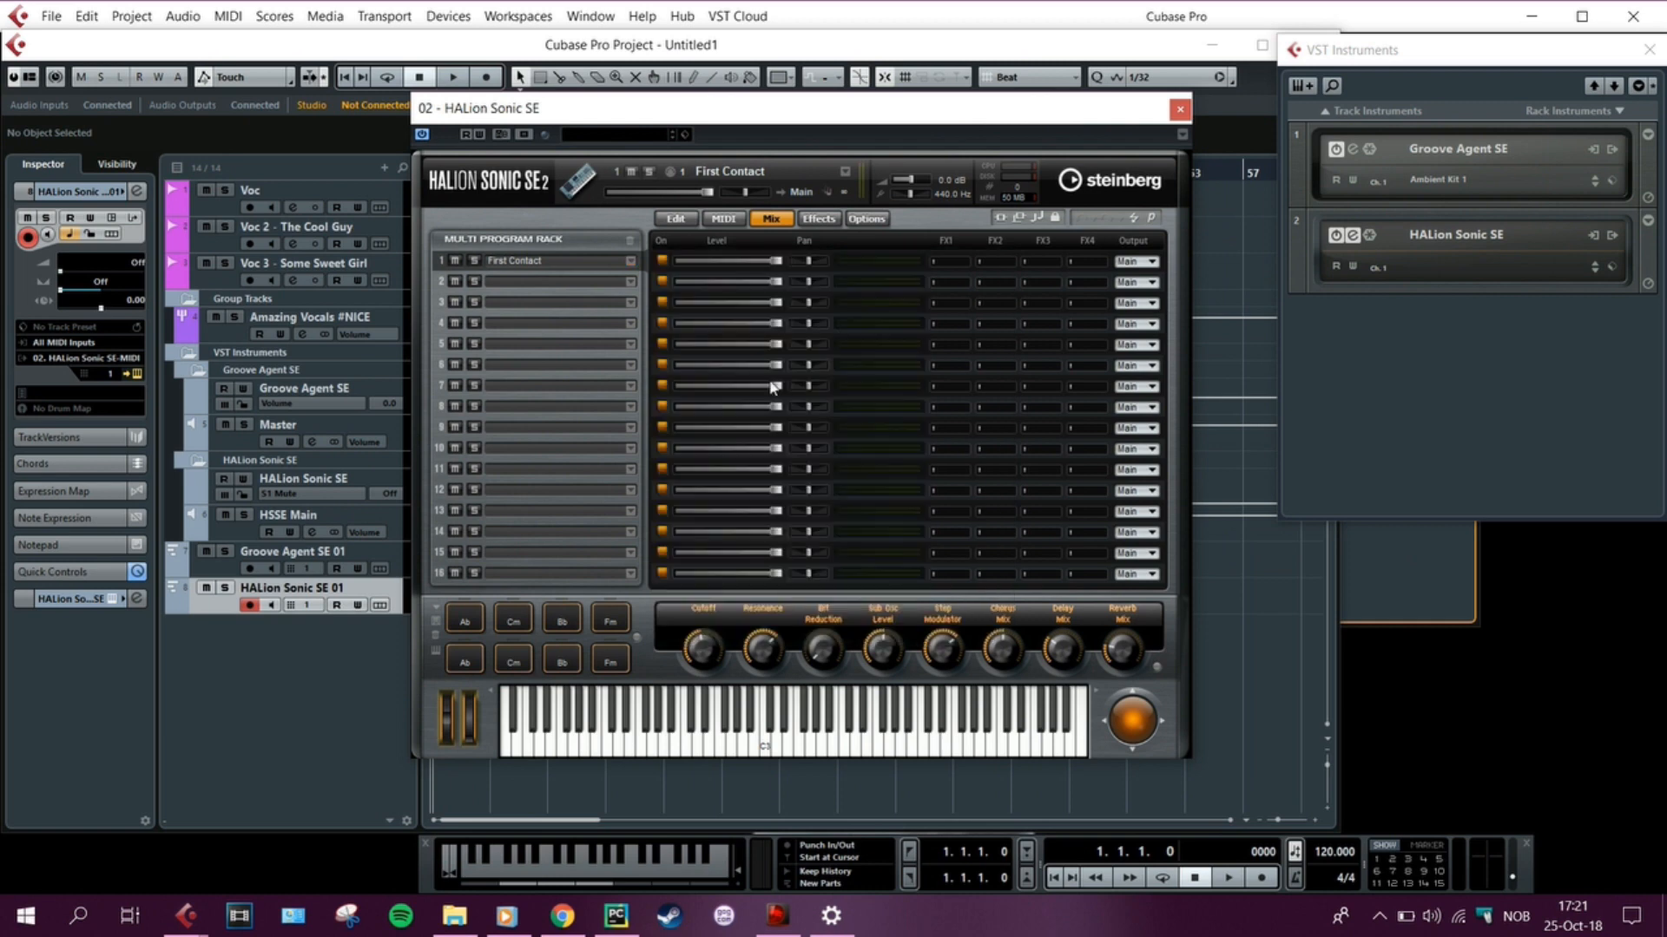
left_click(630, 283)
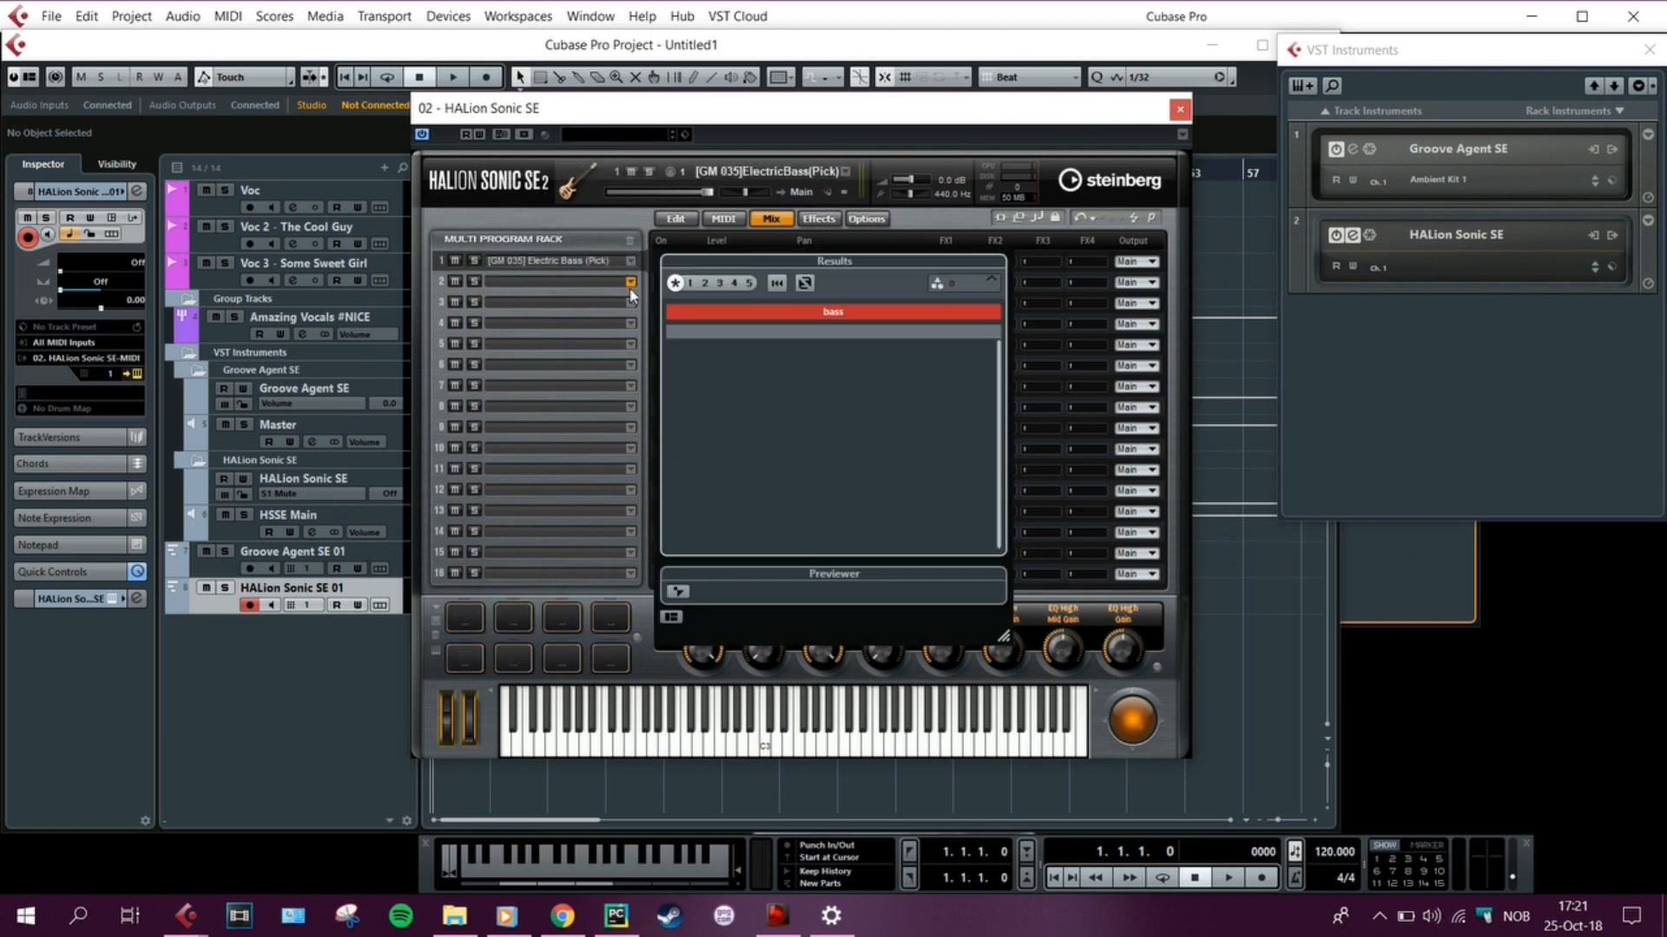
left_click(651, 129)
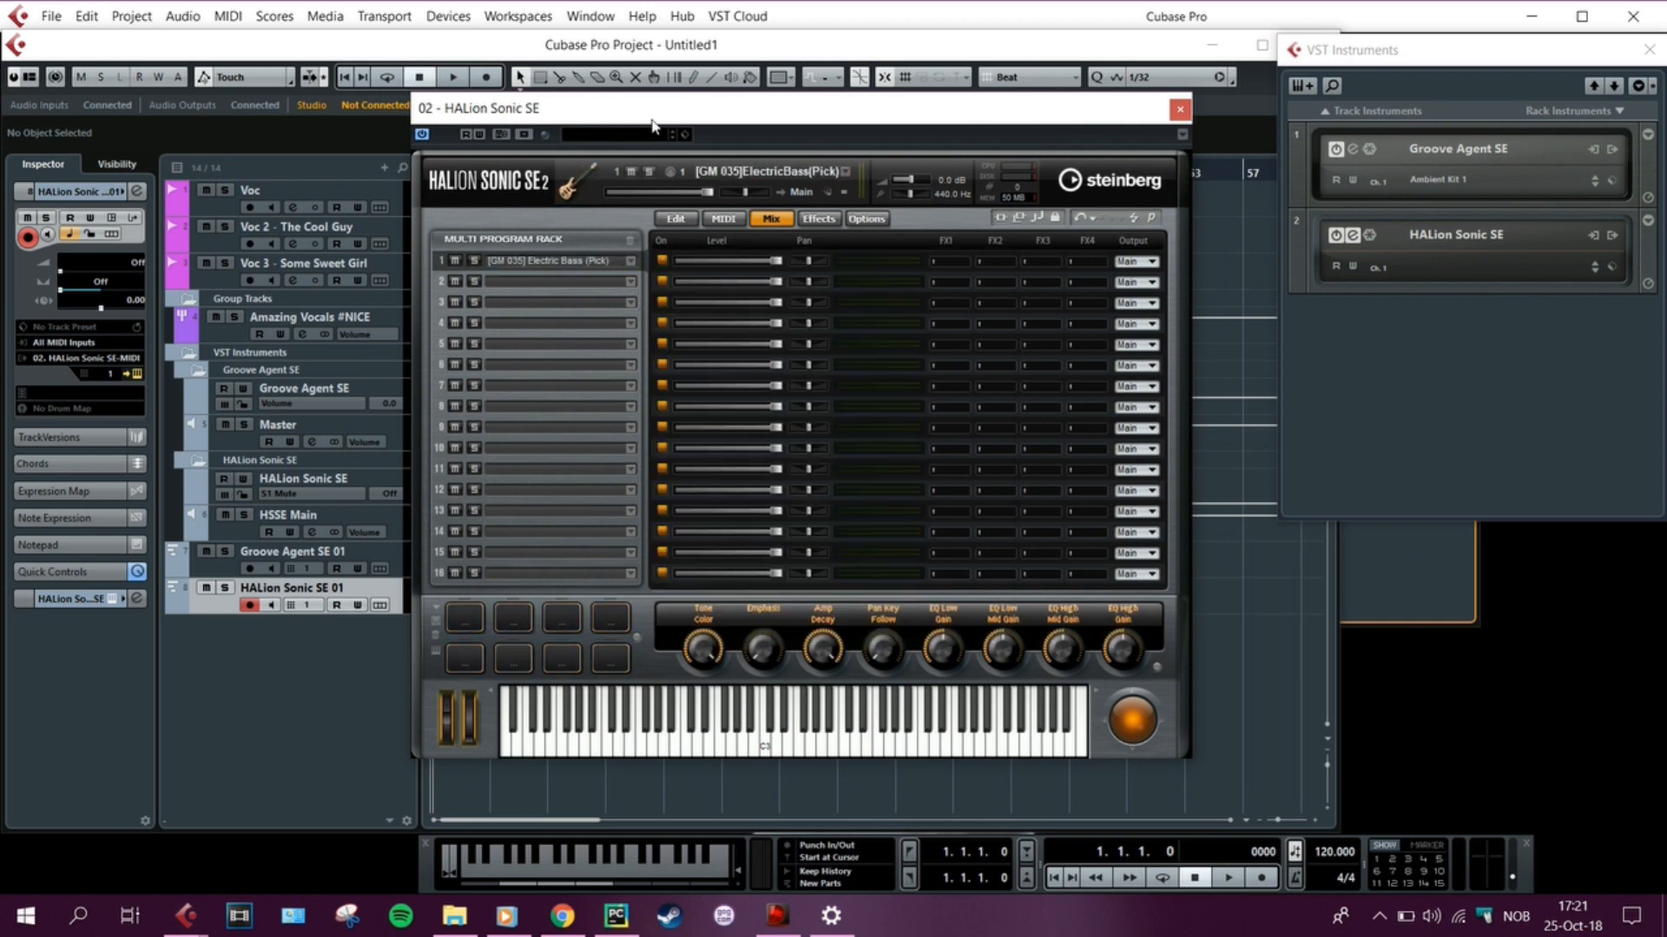
left_click(1181, 110)
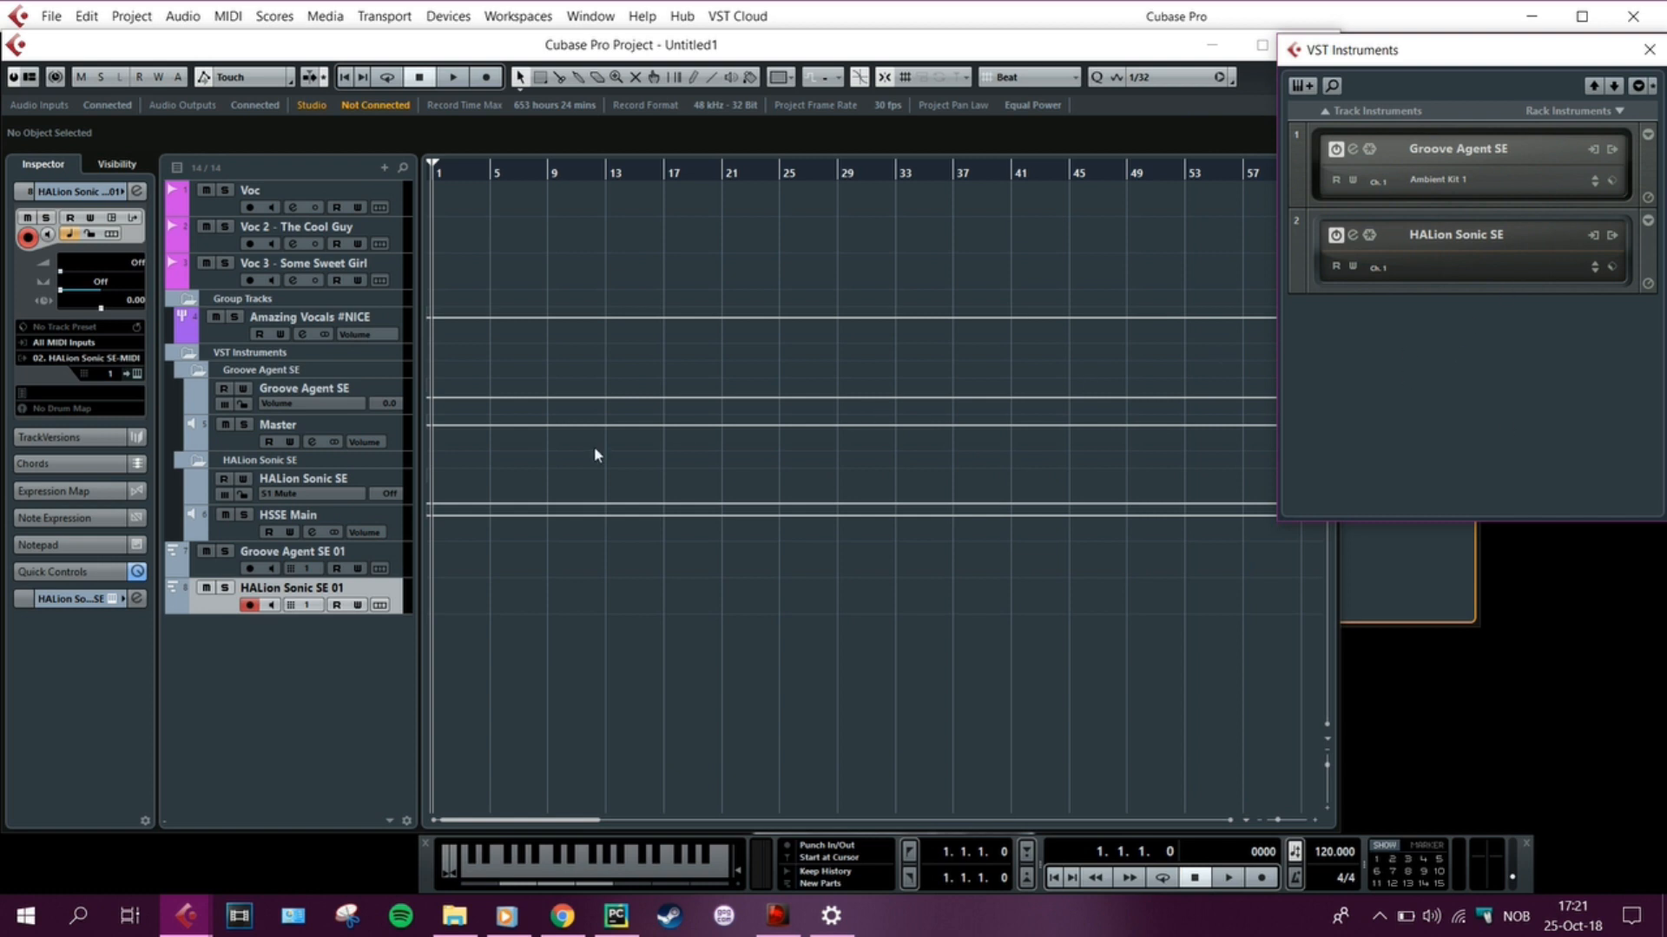
Examine the Groove Agent SE 01 and HALion Sonic SE 01 MIDI tracks and the channel settings of Groove Agent SE 01
left_click(211, 572)
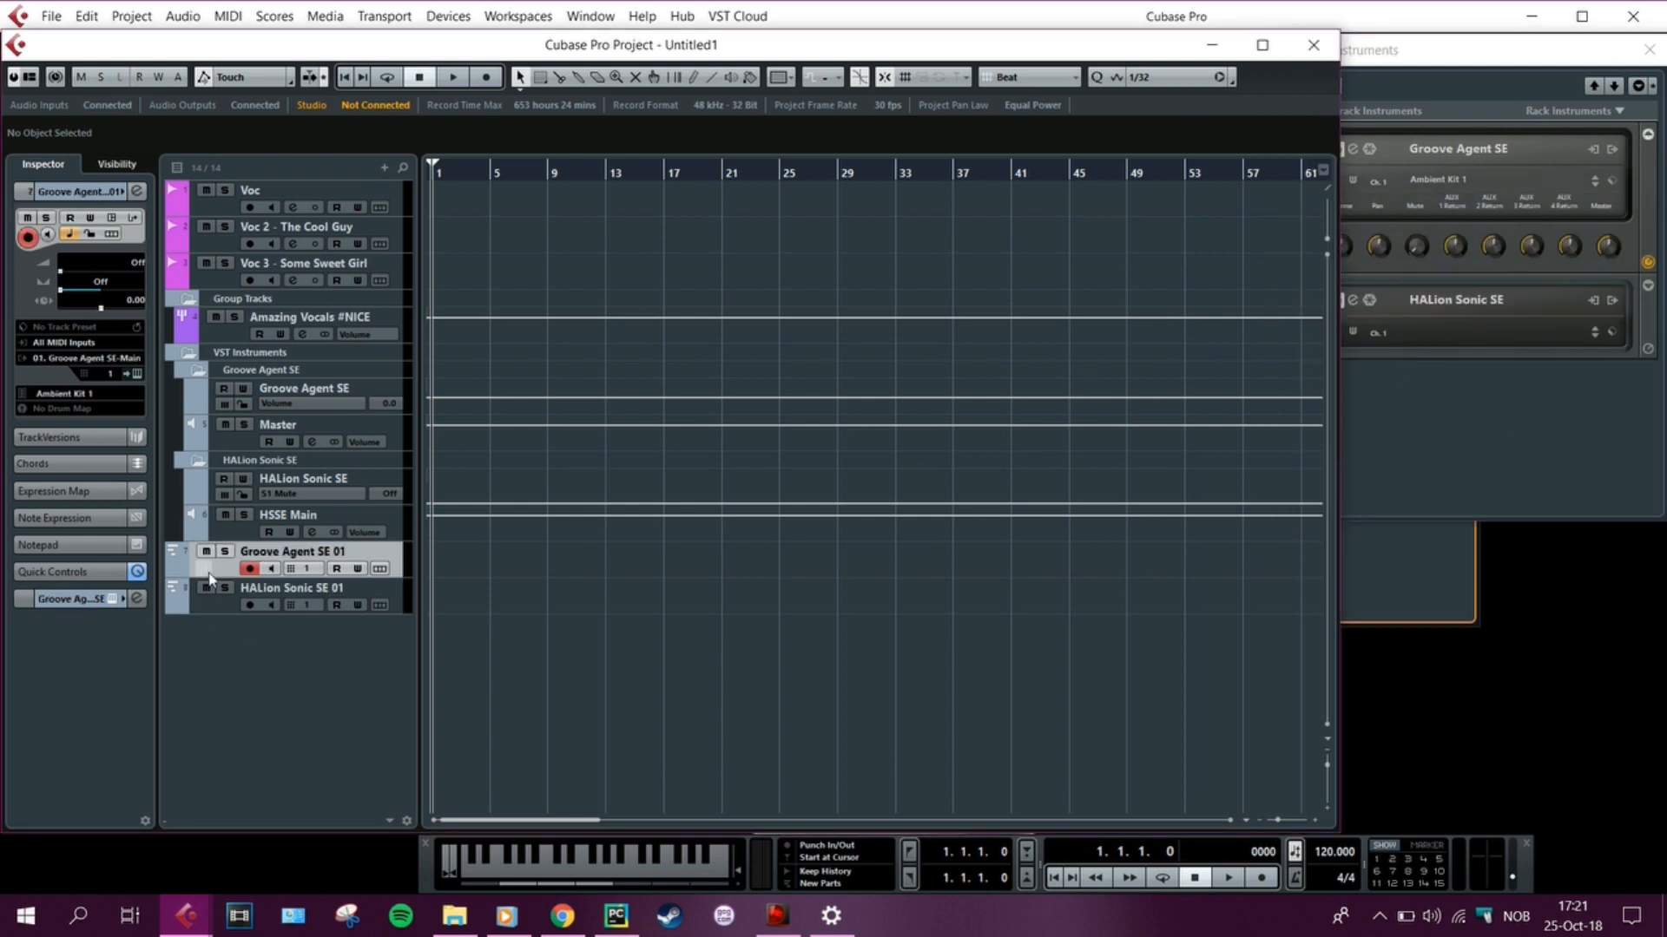
left_click(223, 572)
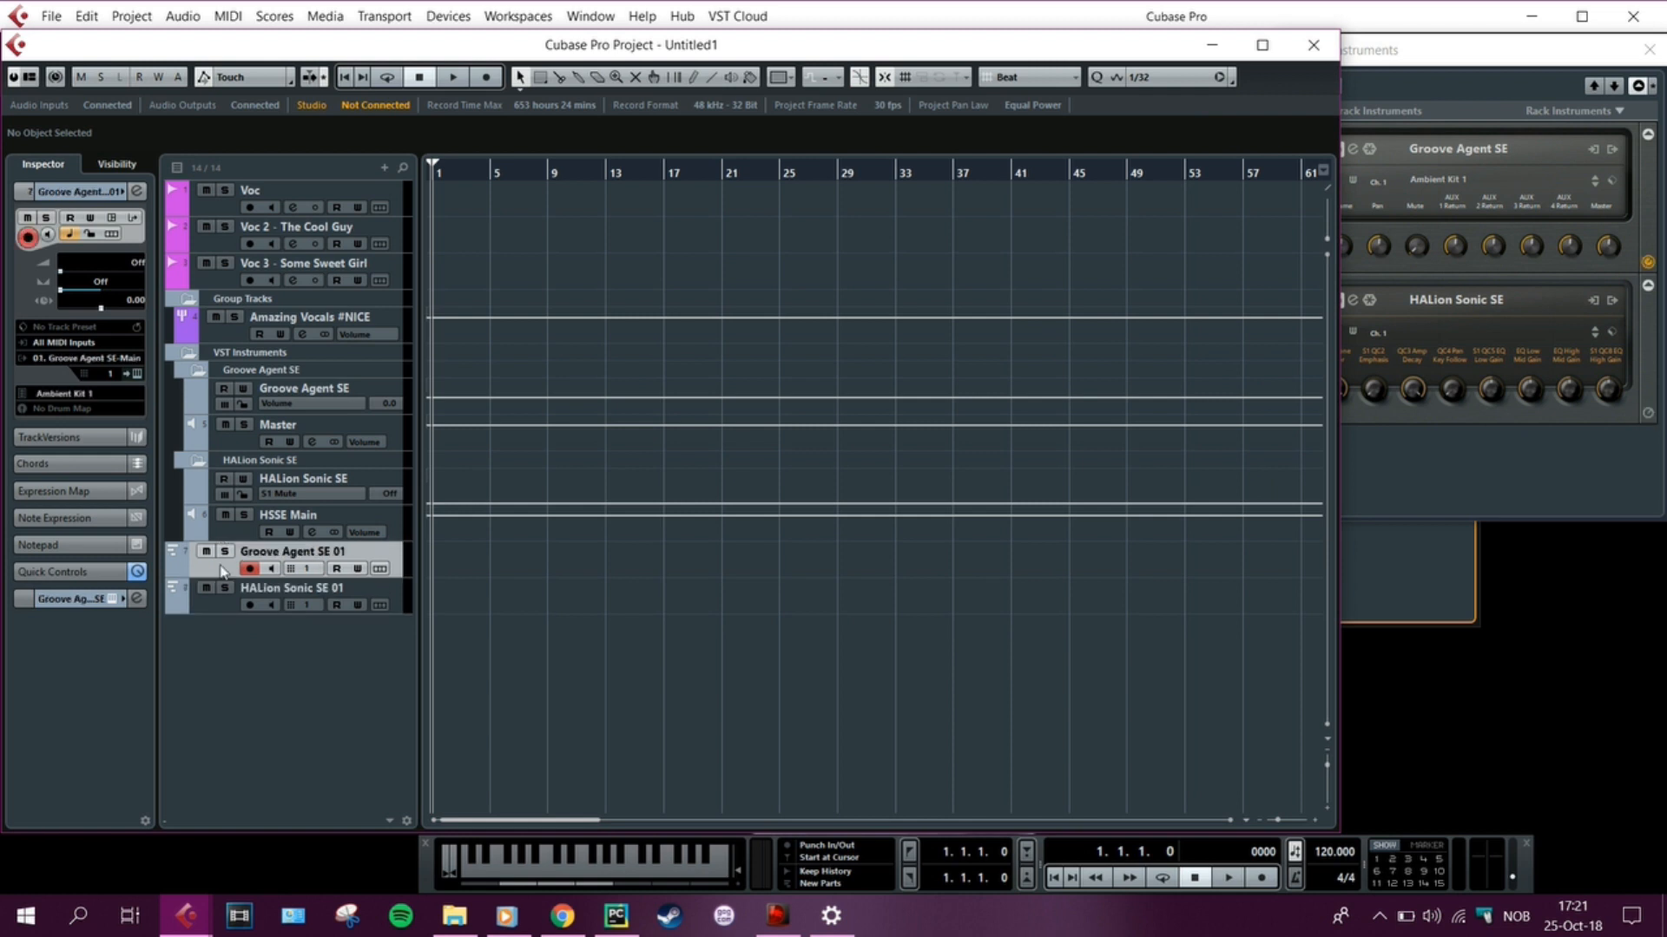
left_click(225, 589)
left_click(226, 587)
left_click(222, 601)
left_click(223, 573)
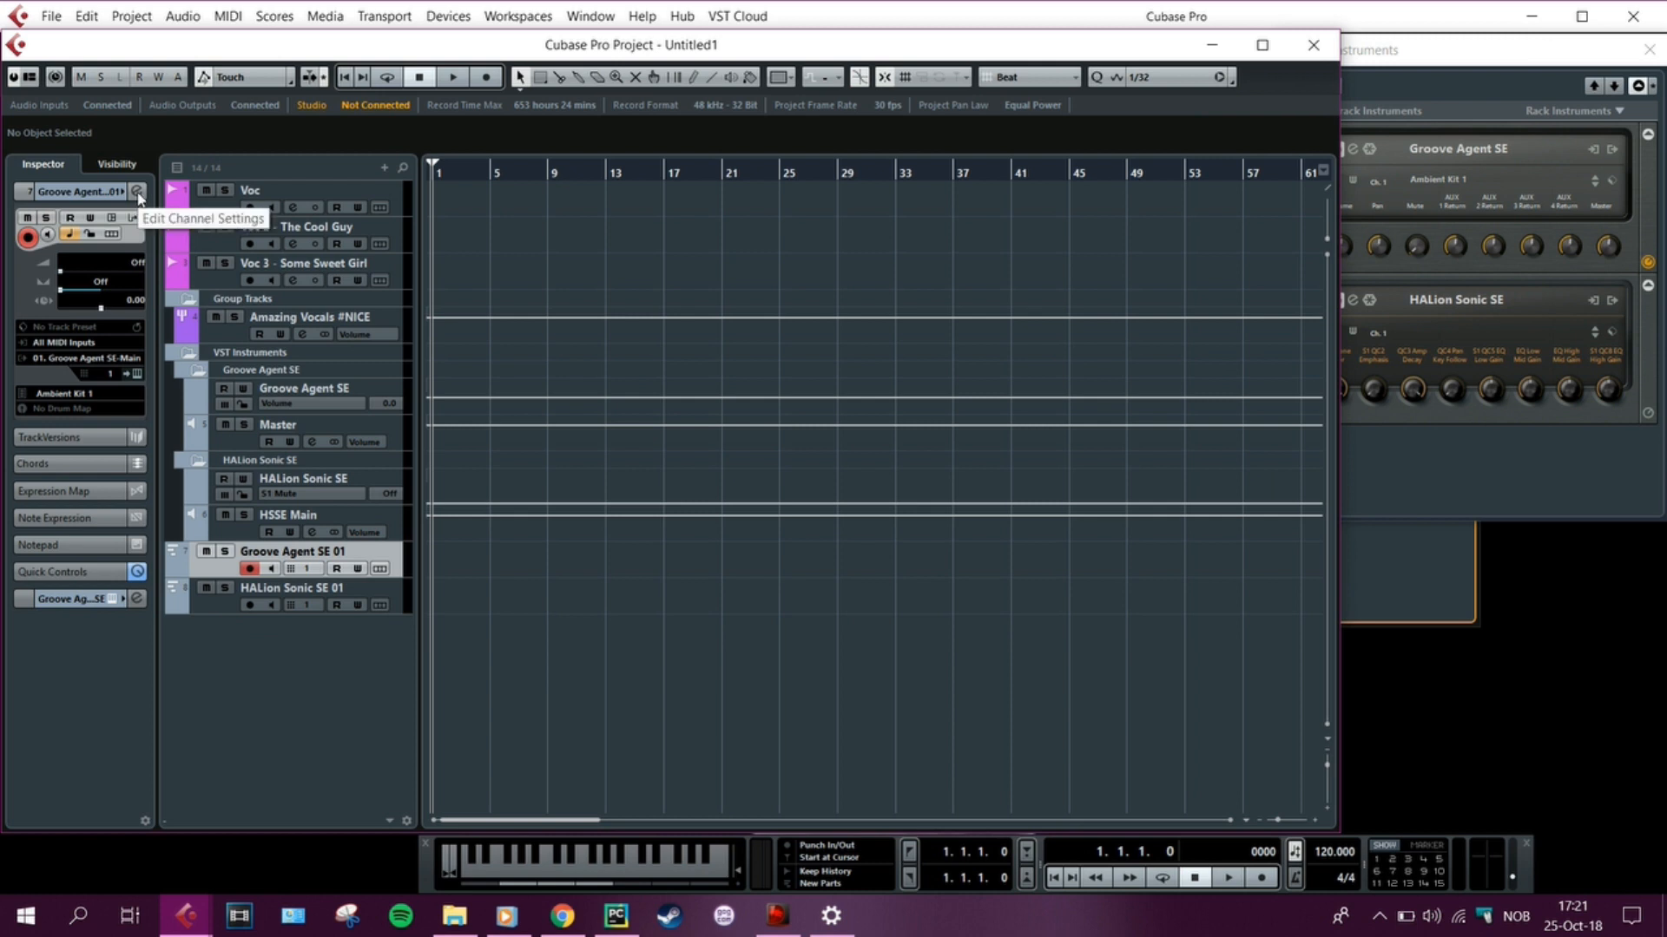
left_click(137, 193)
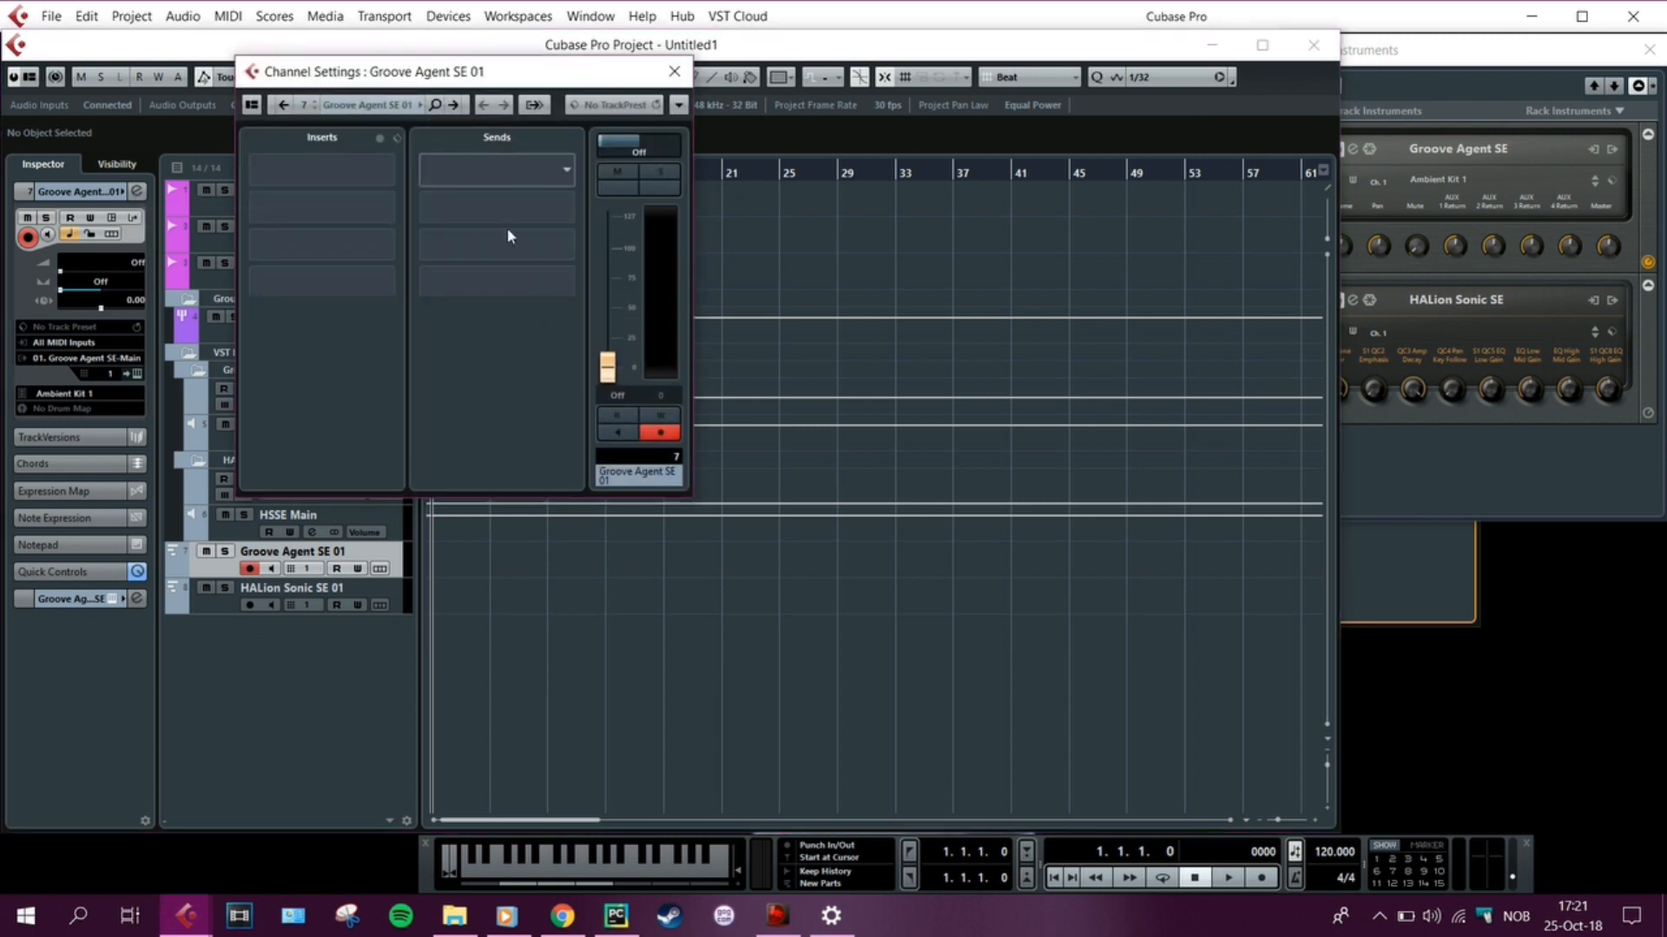
left_click(674, 71)
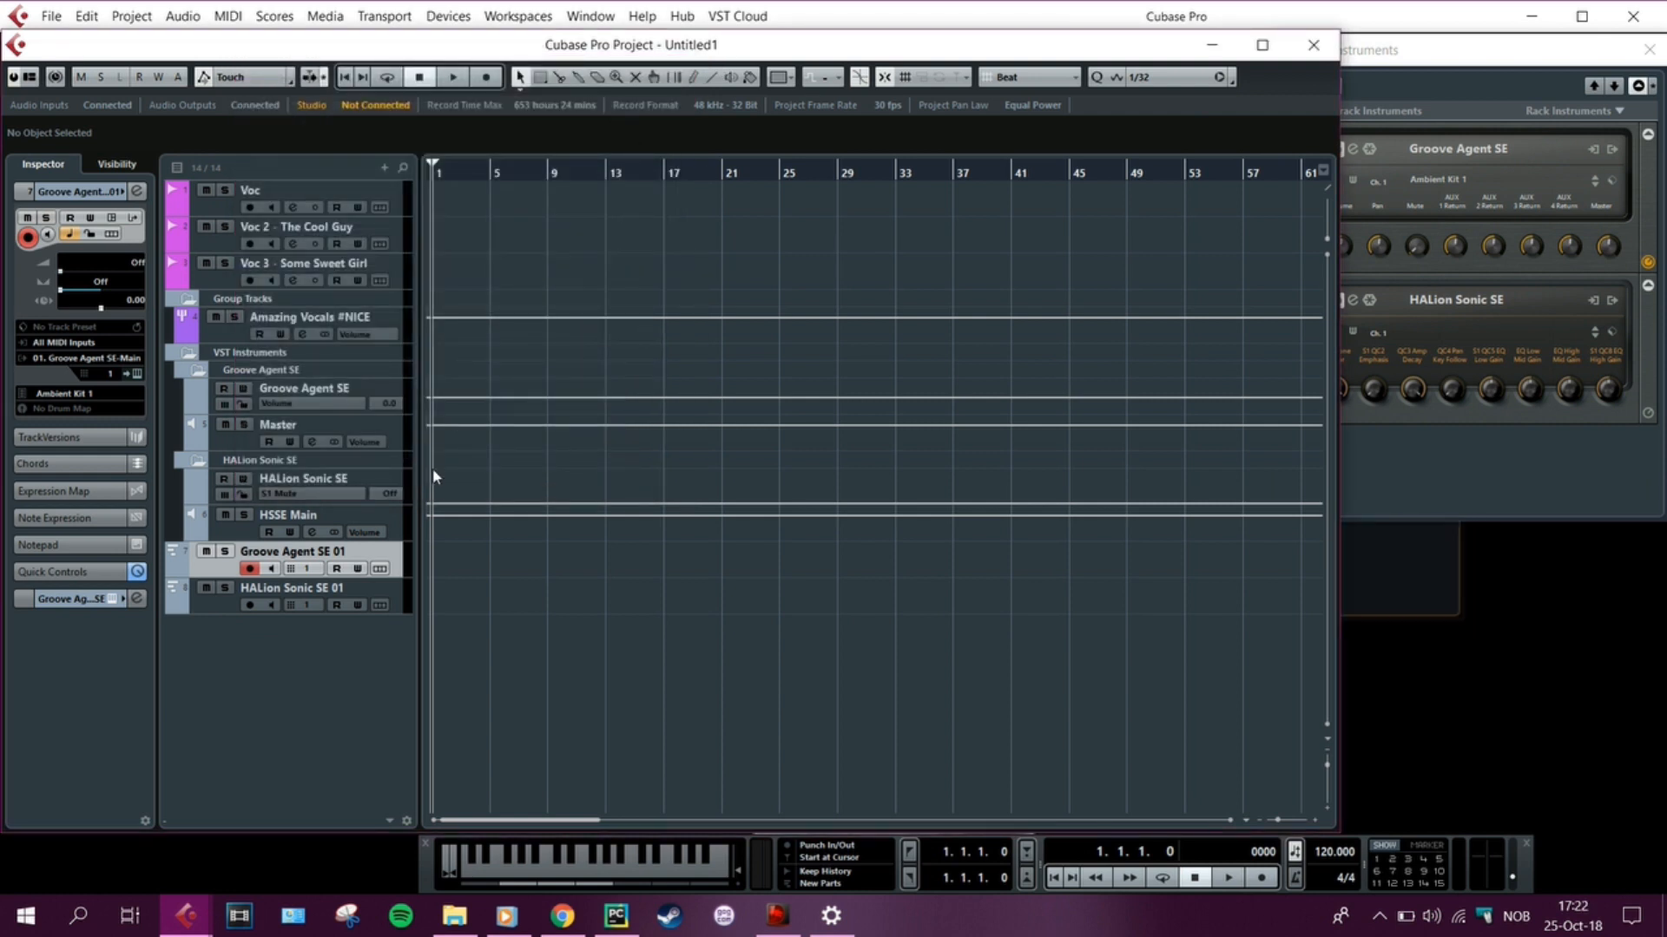
Open the MixConsole and lock the Stereo In channel to the left zone and Stereo Out to the right zone
key("F3")
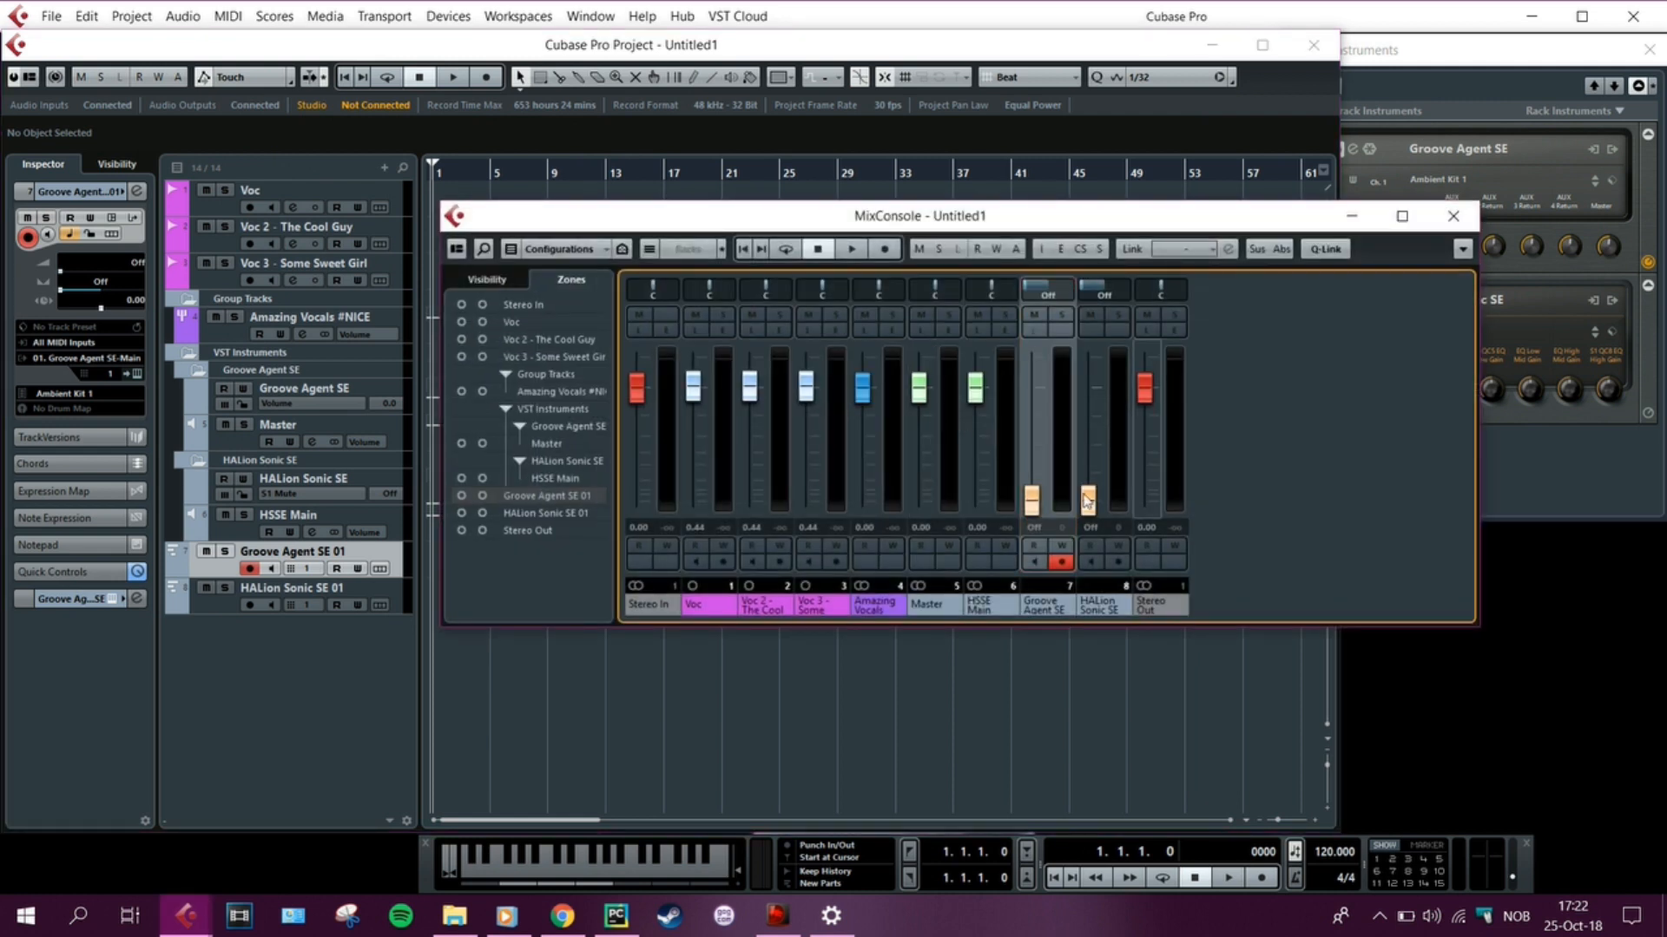
left_click(1095, 596)
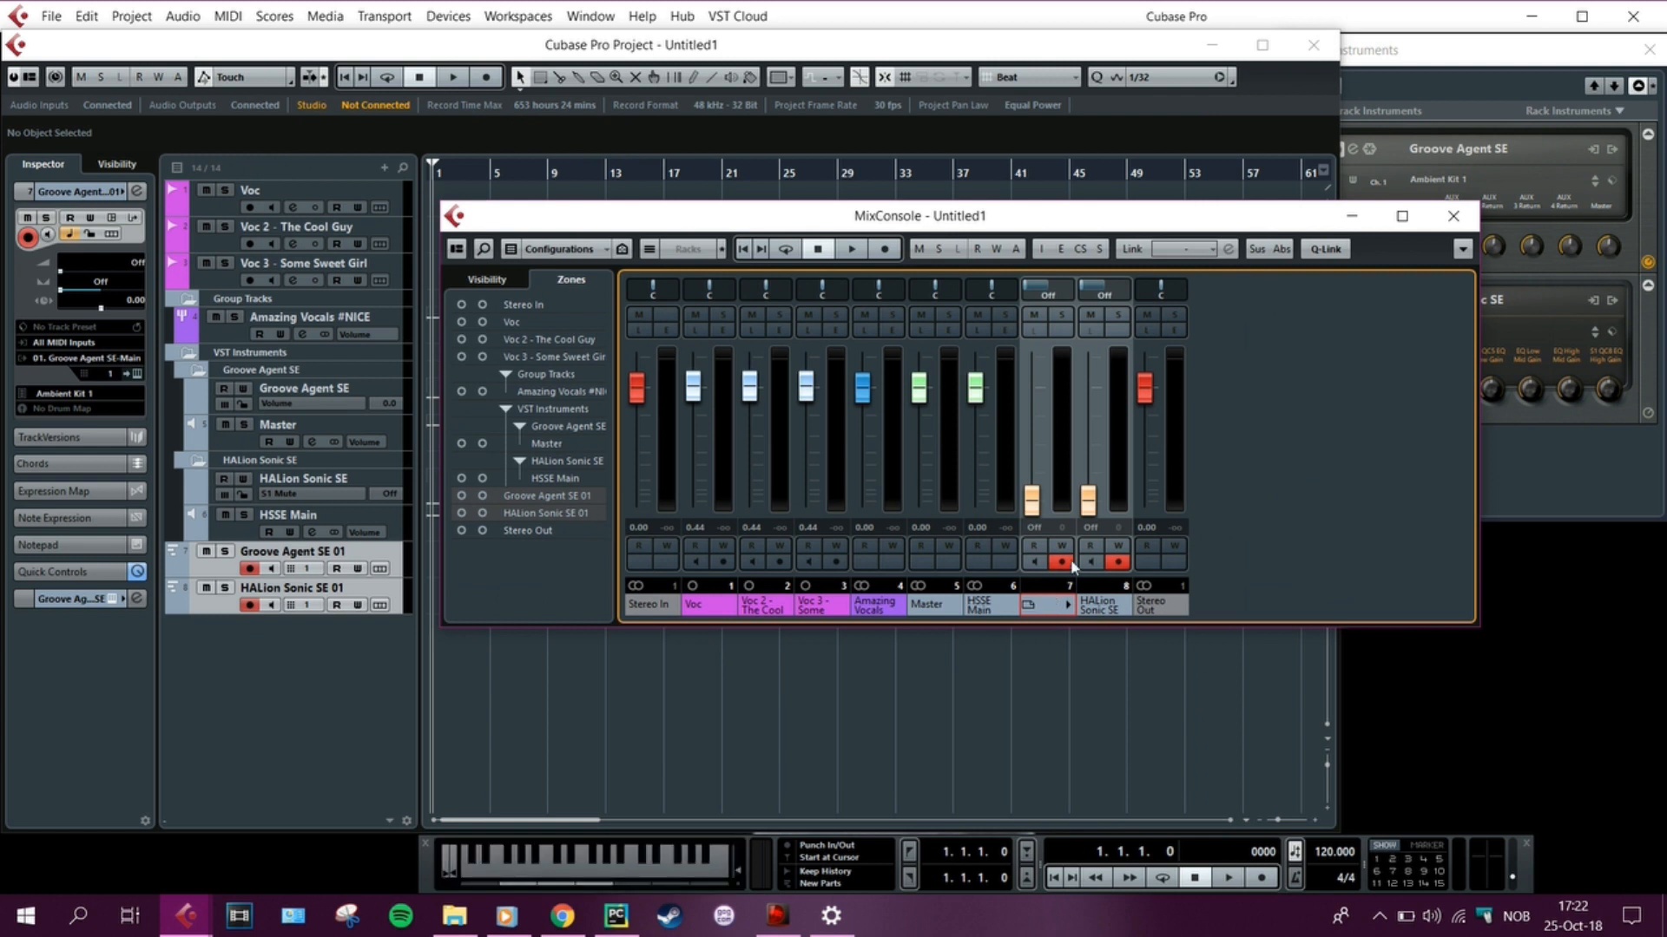
left_click(461, 306)
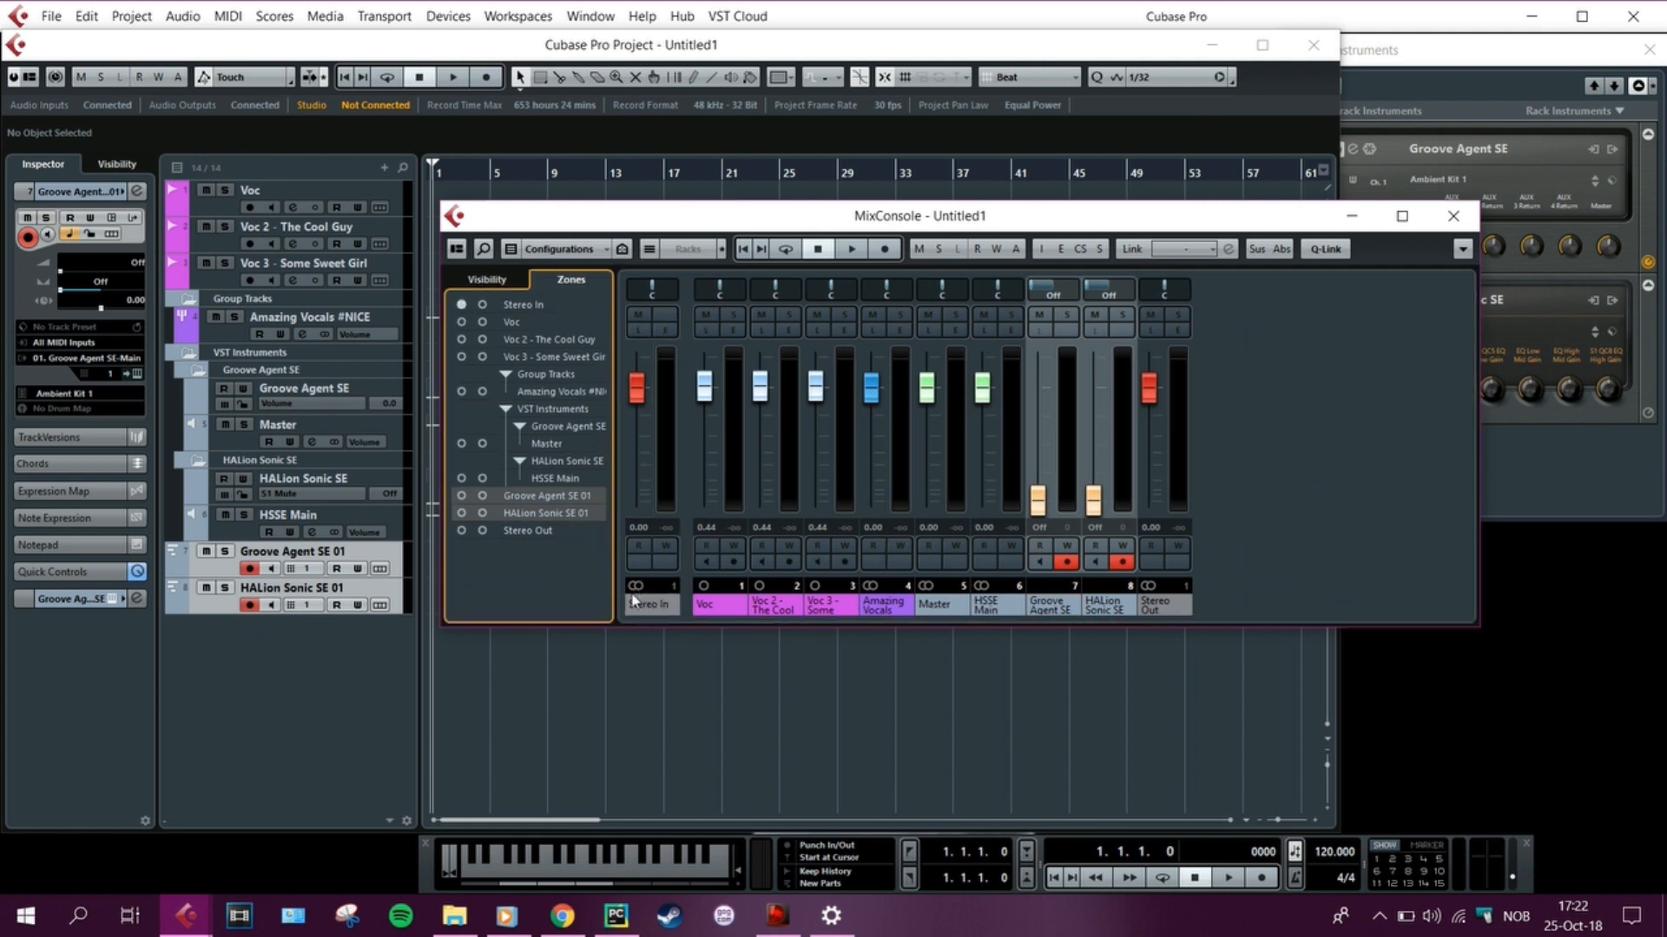
left_click(482, 532)
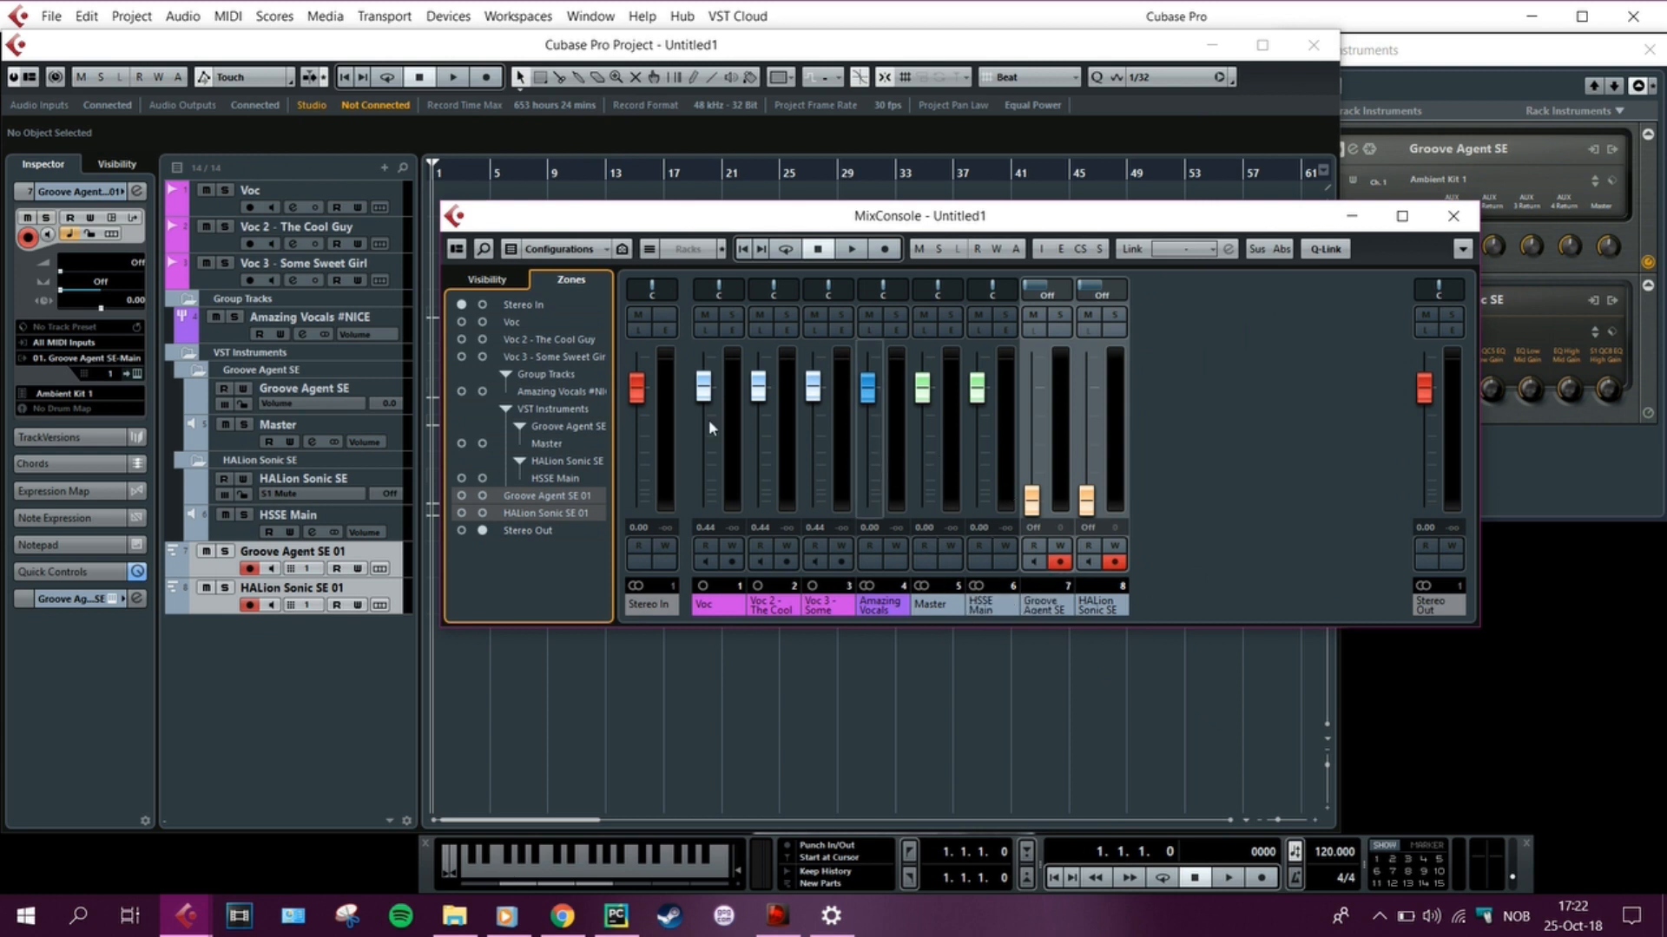
Hide the Groove Agent SE 01 and HALion Sonic SE 01 MIDI channels from the MixConsole
left_click(457, 250)
left_click(456, 250)
left_click(461, 513)
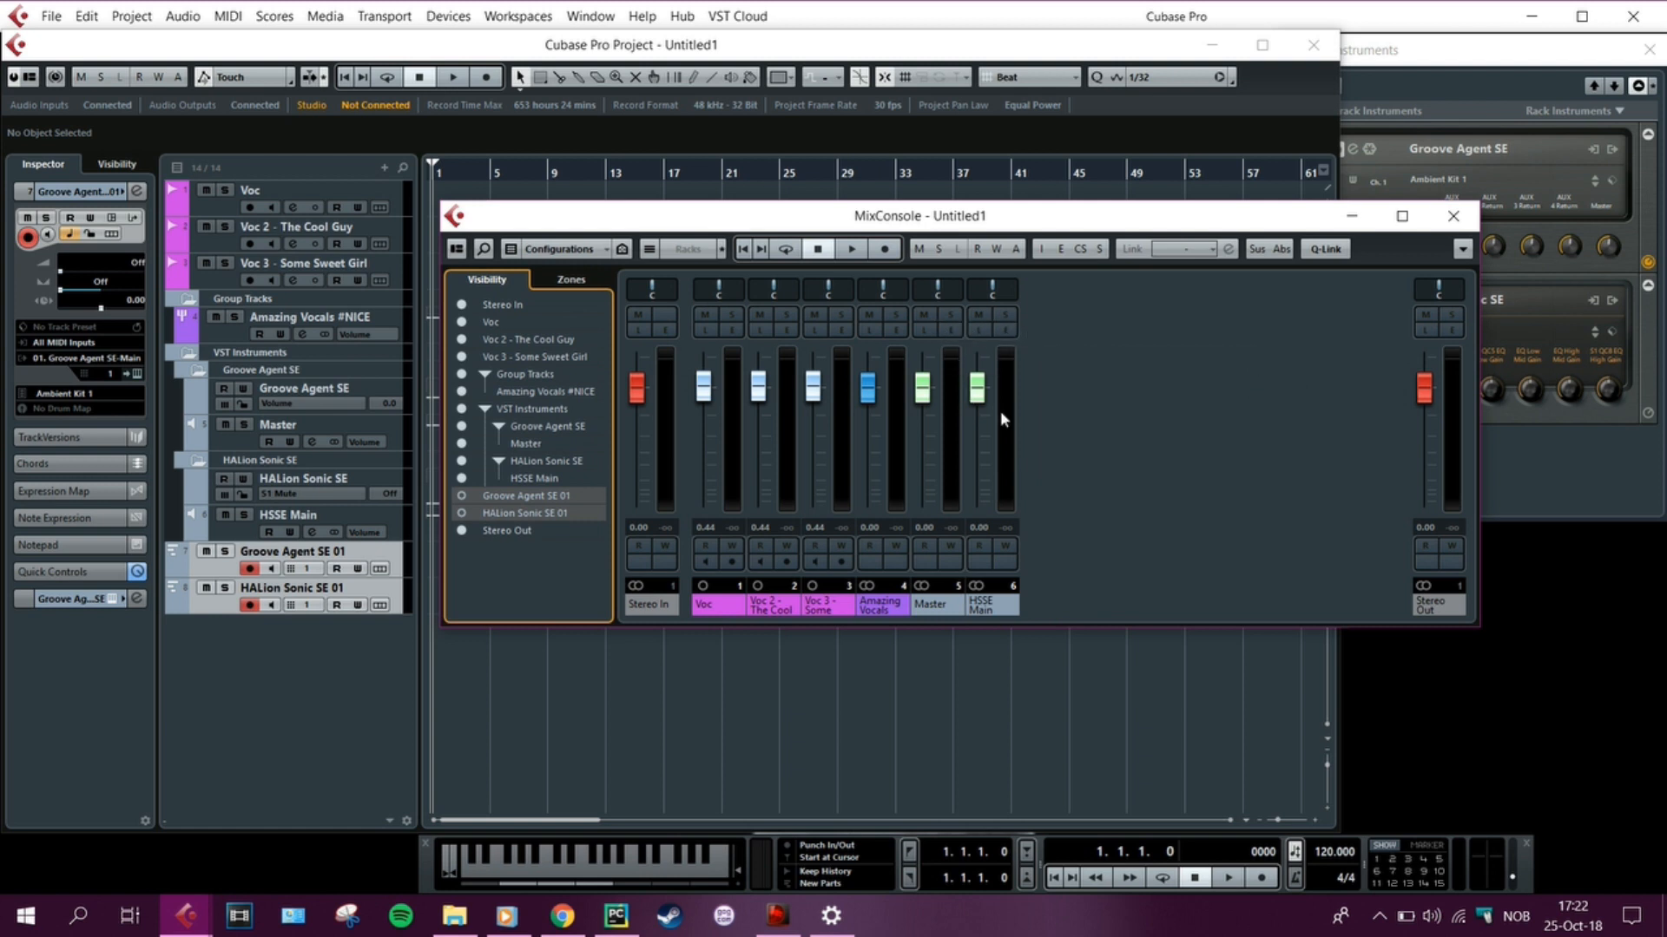
Rename the Master channel as DRUM and HSSE Main as BAIS, and set the DRUM fader to about -0.02 dB
mouse_move(923, 388)
left_mouse_down()
mouse_move(923, 443)
mouse_move(923, 408)
left_mouse_up()
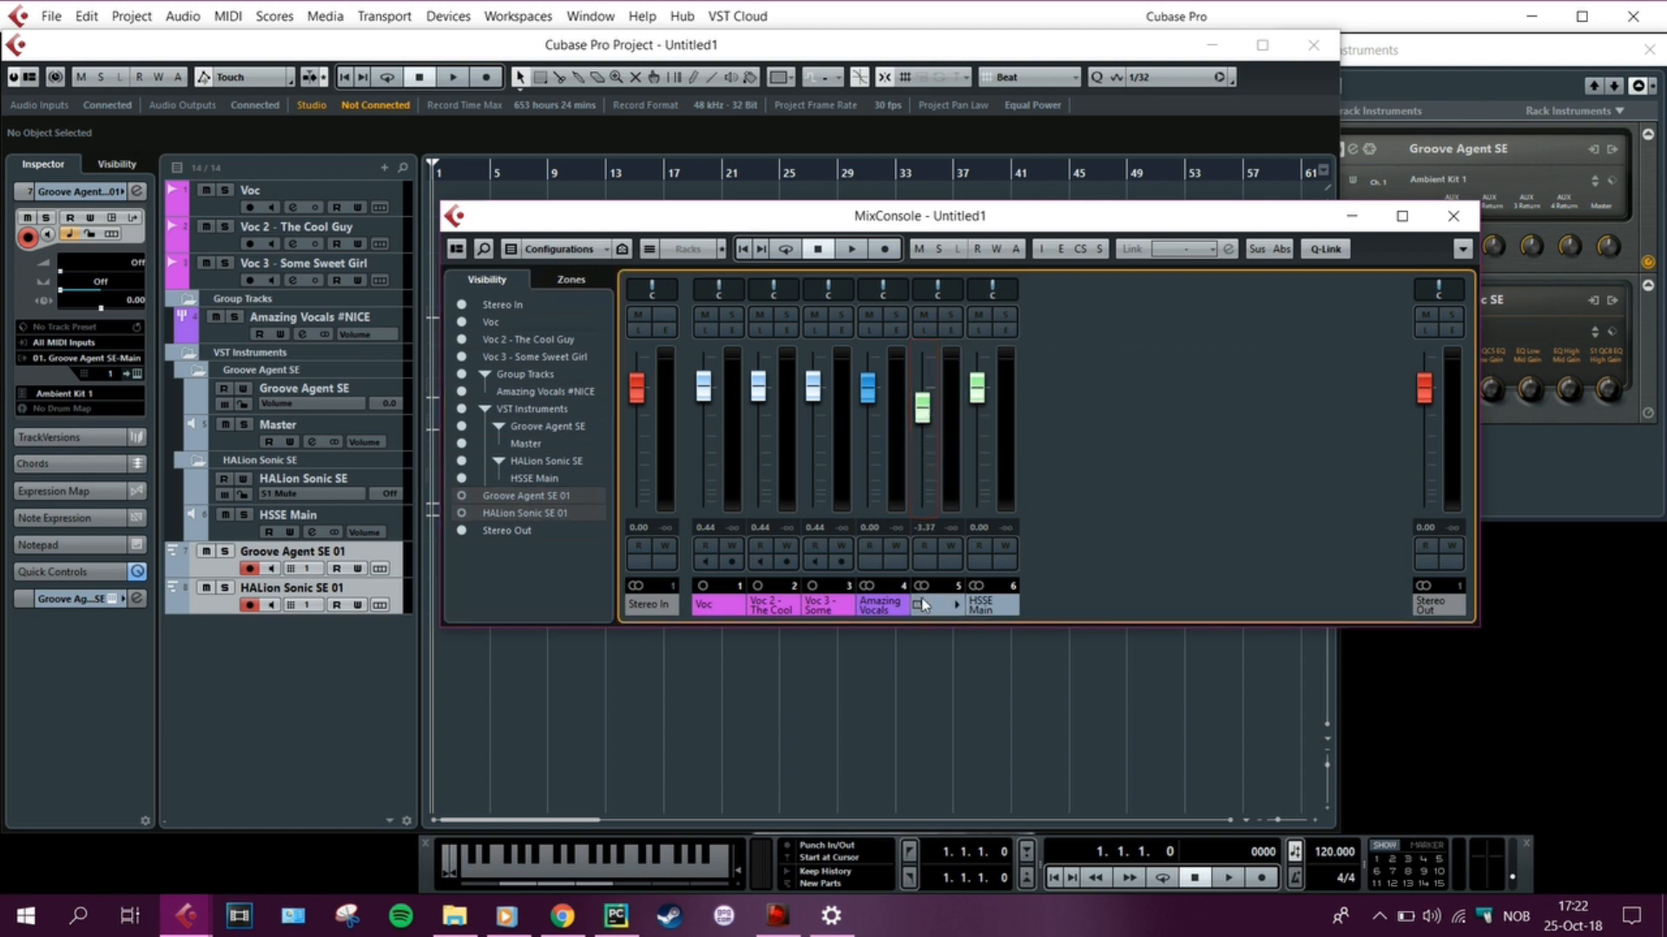
left_click(931, 607)
double_click(930, 608)
type("DRU")
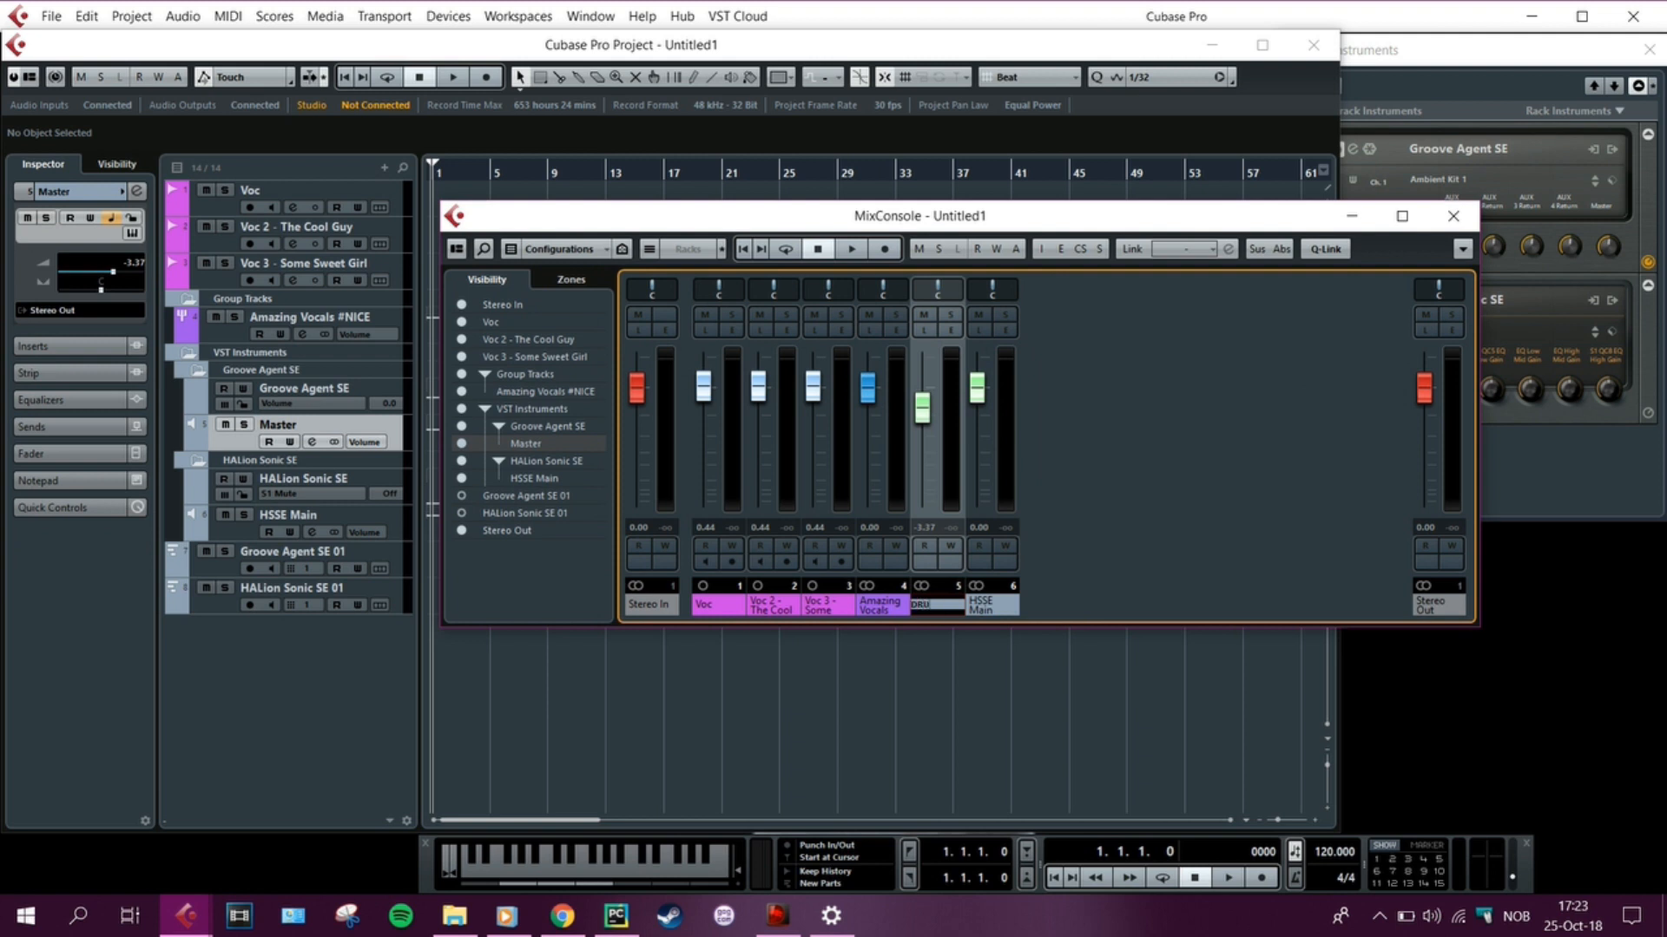
type("M")
double_click(994, 607)
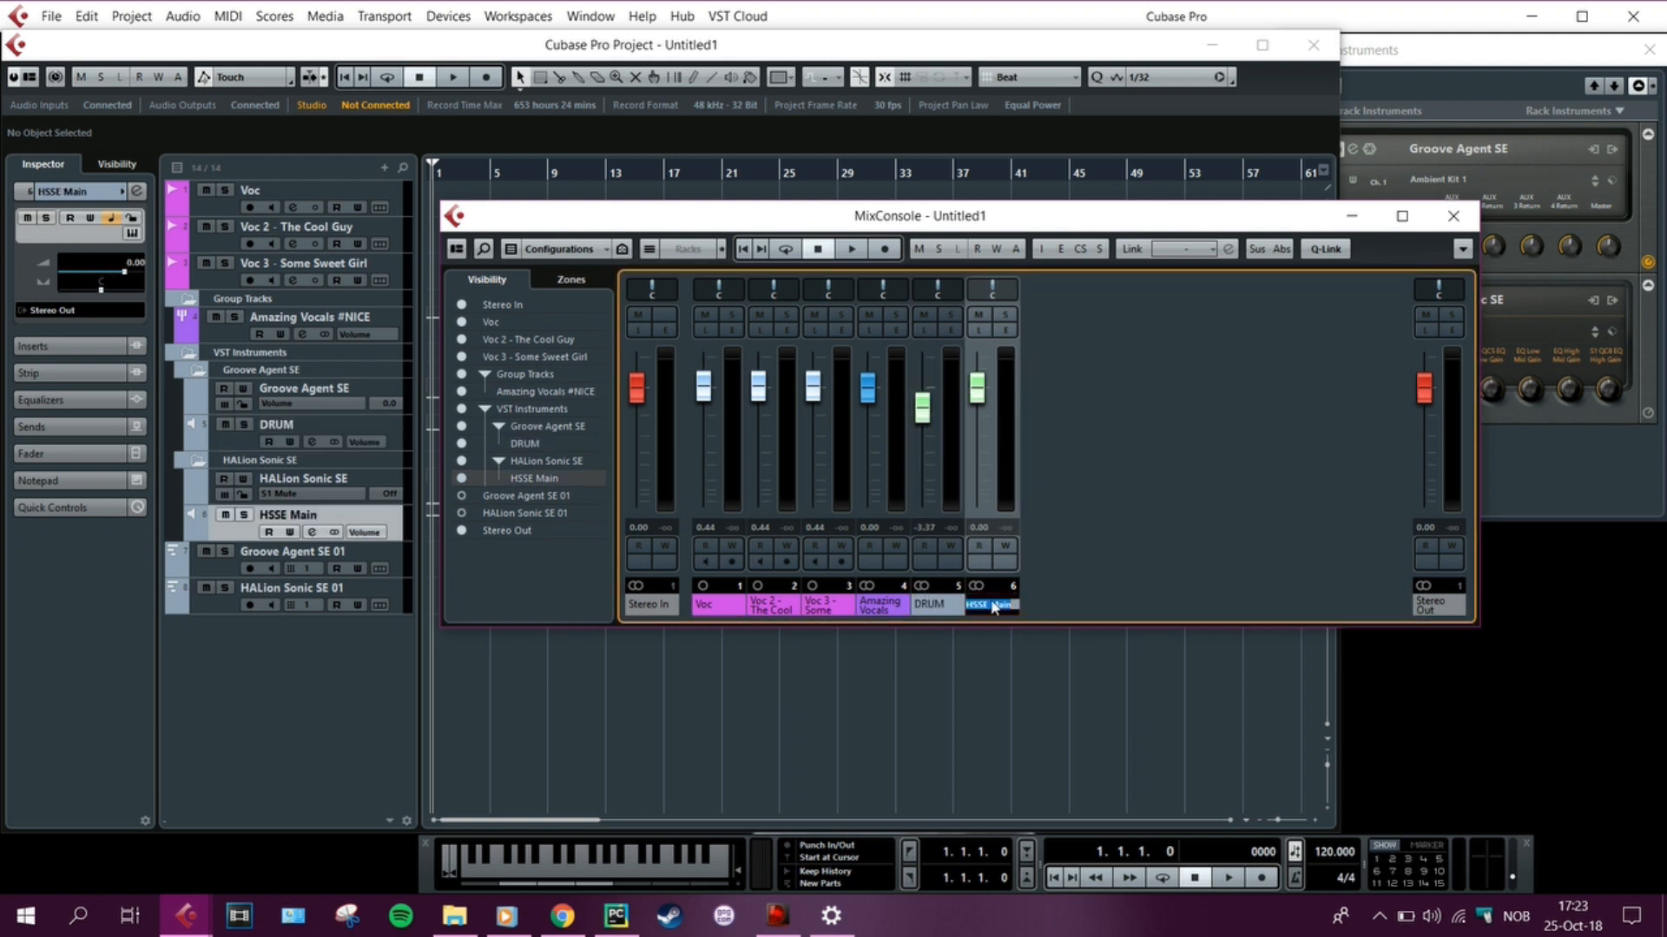
type("BAIS")
left_click_drag(923, 408, 923, 391)
View the channel settings of the DRUM and BAIS channels, including the BAIS inserts options
left_click(951, 331)
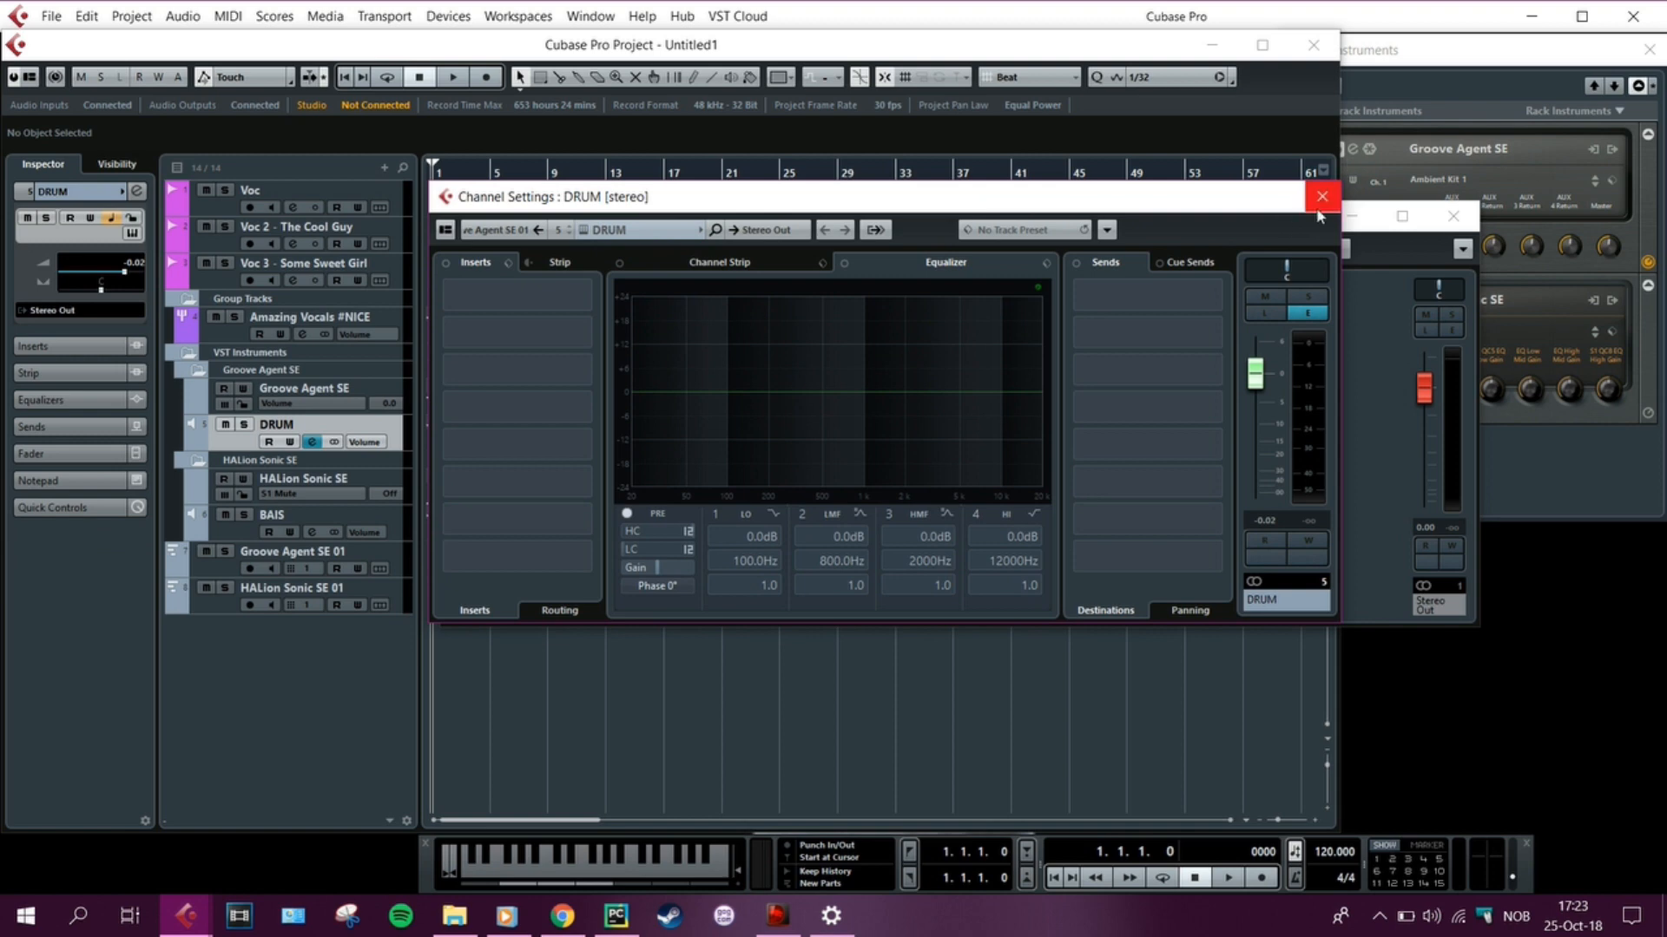
left_click(1322, 196)
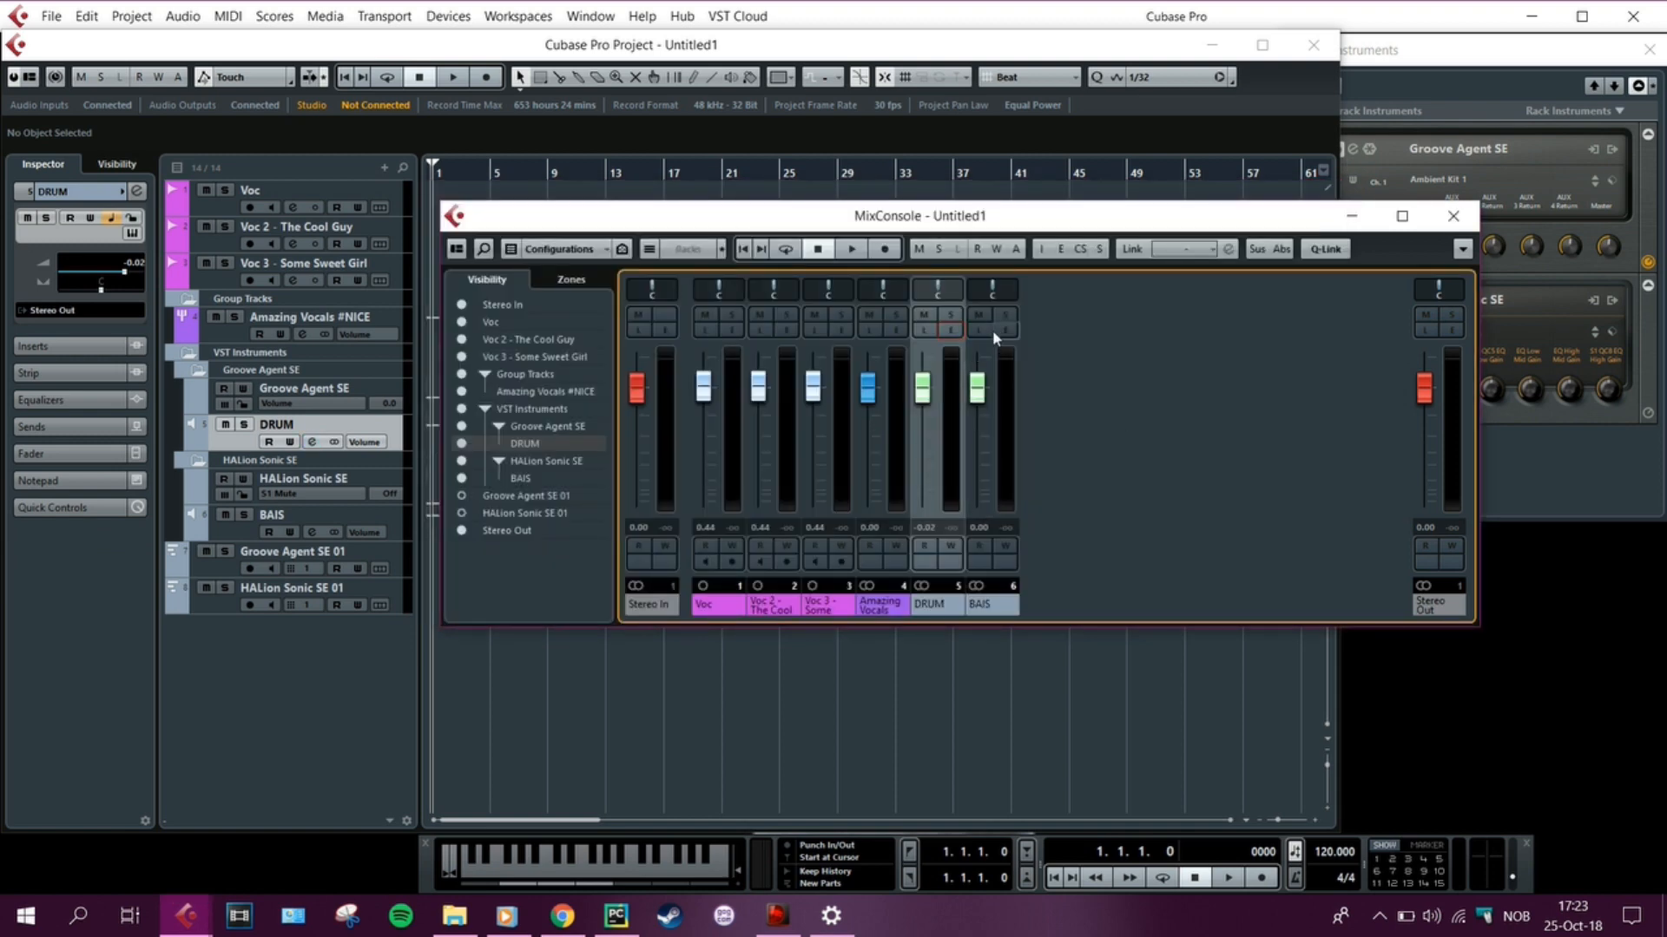
left_click(1006, 328)
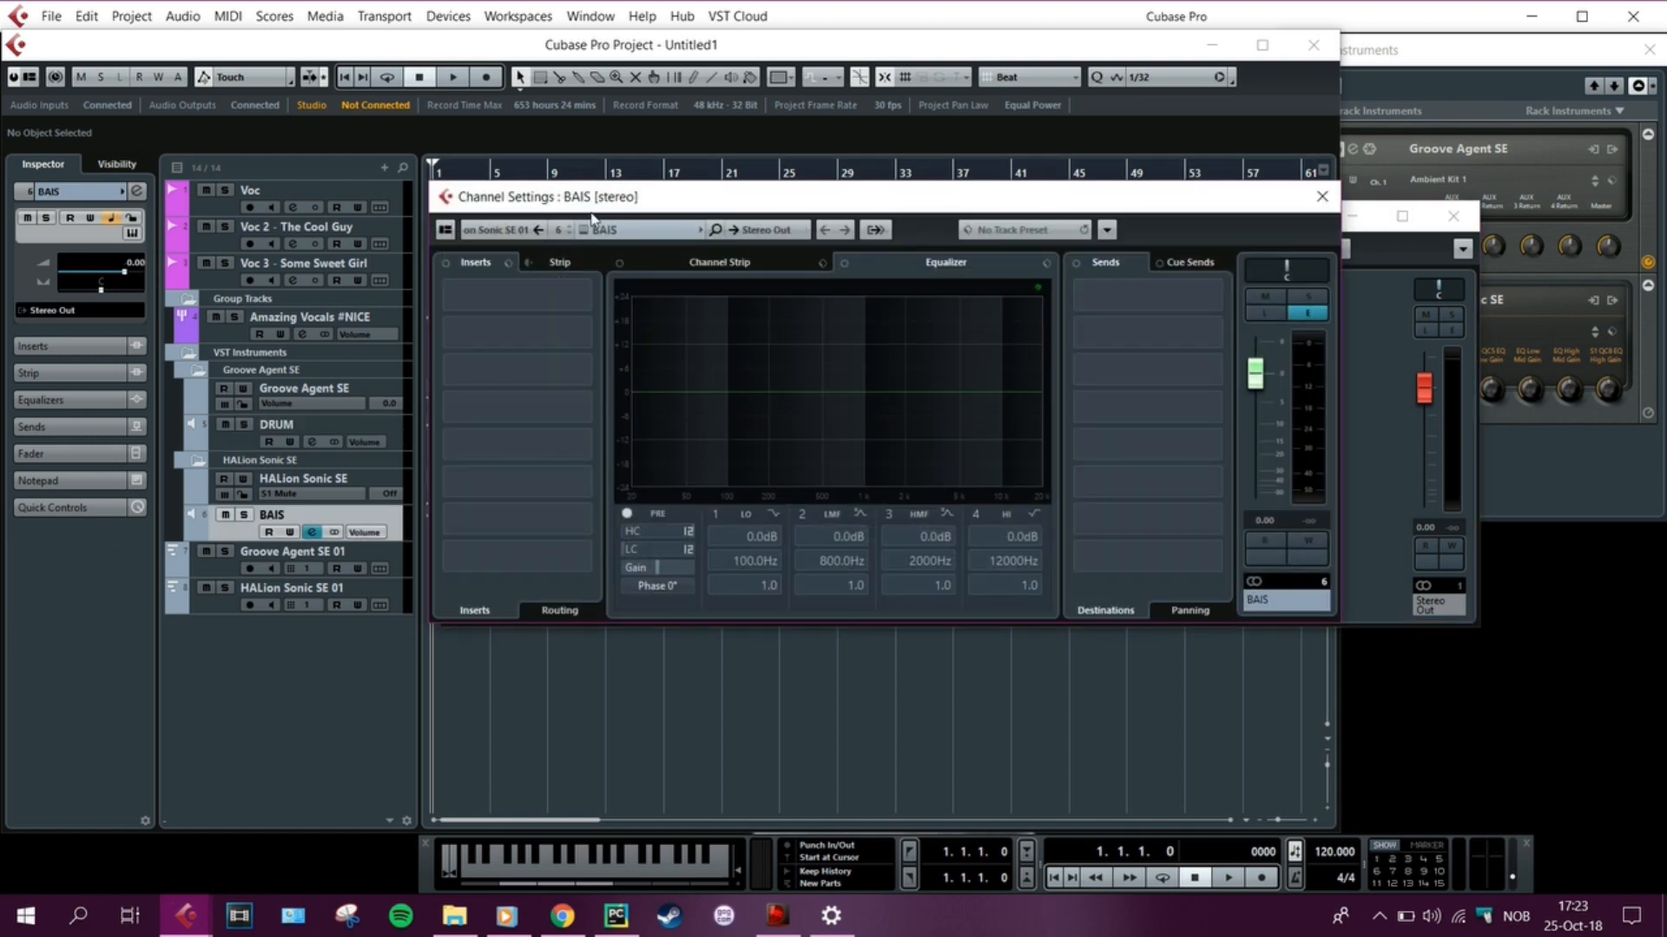
left_click(508, 262)
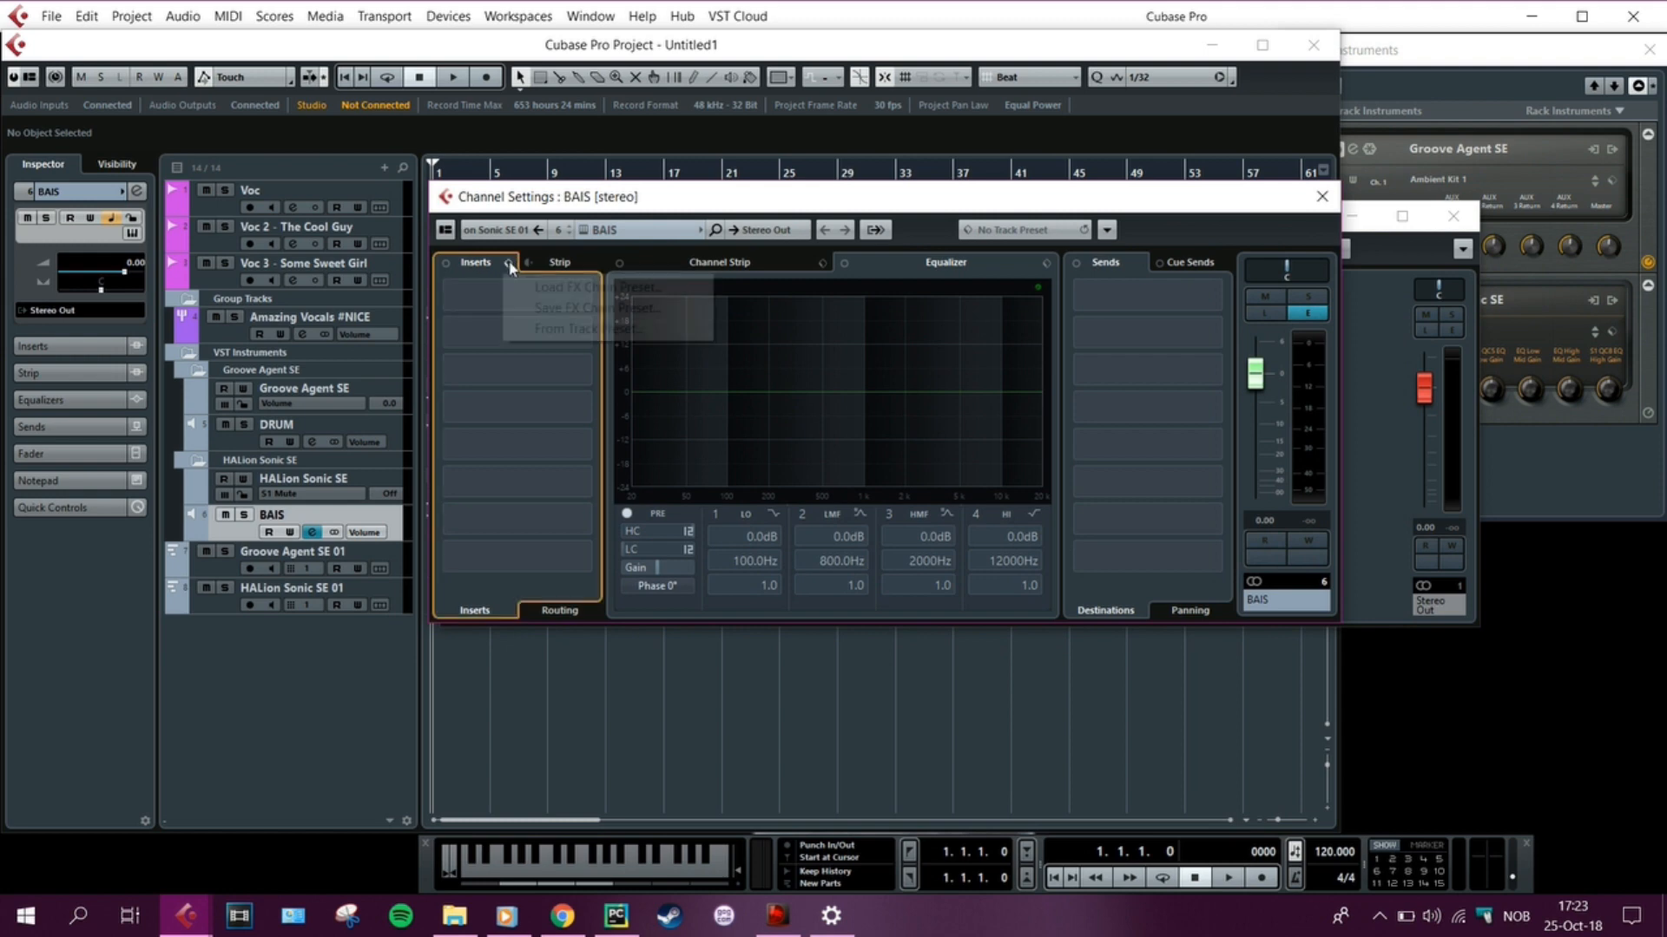
left_click(1323, 199)
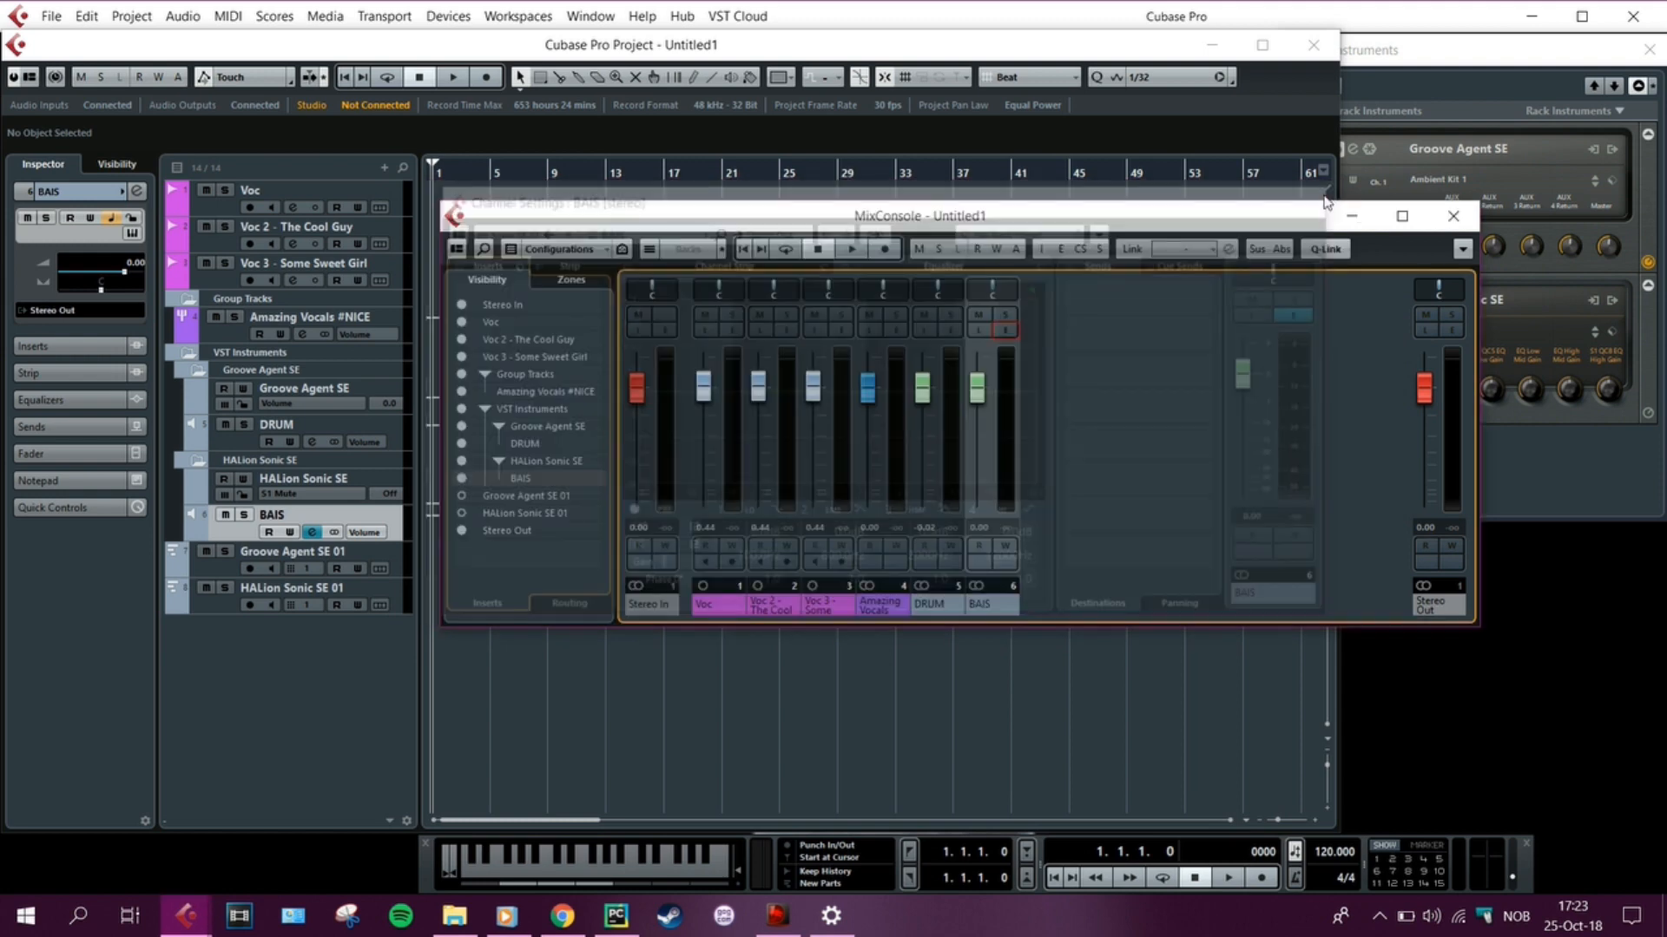
Close the MixConsole and select the Groove Agent SE 01 MIDI track
left_click(1452, 216)
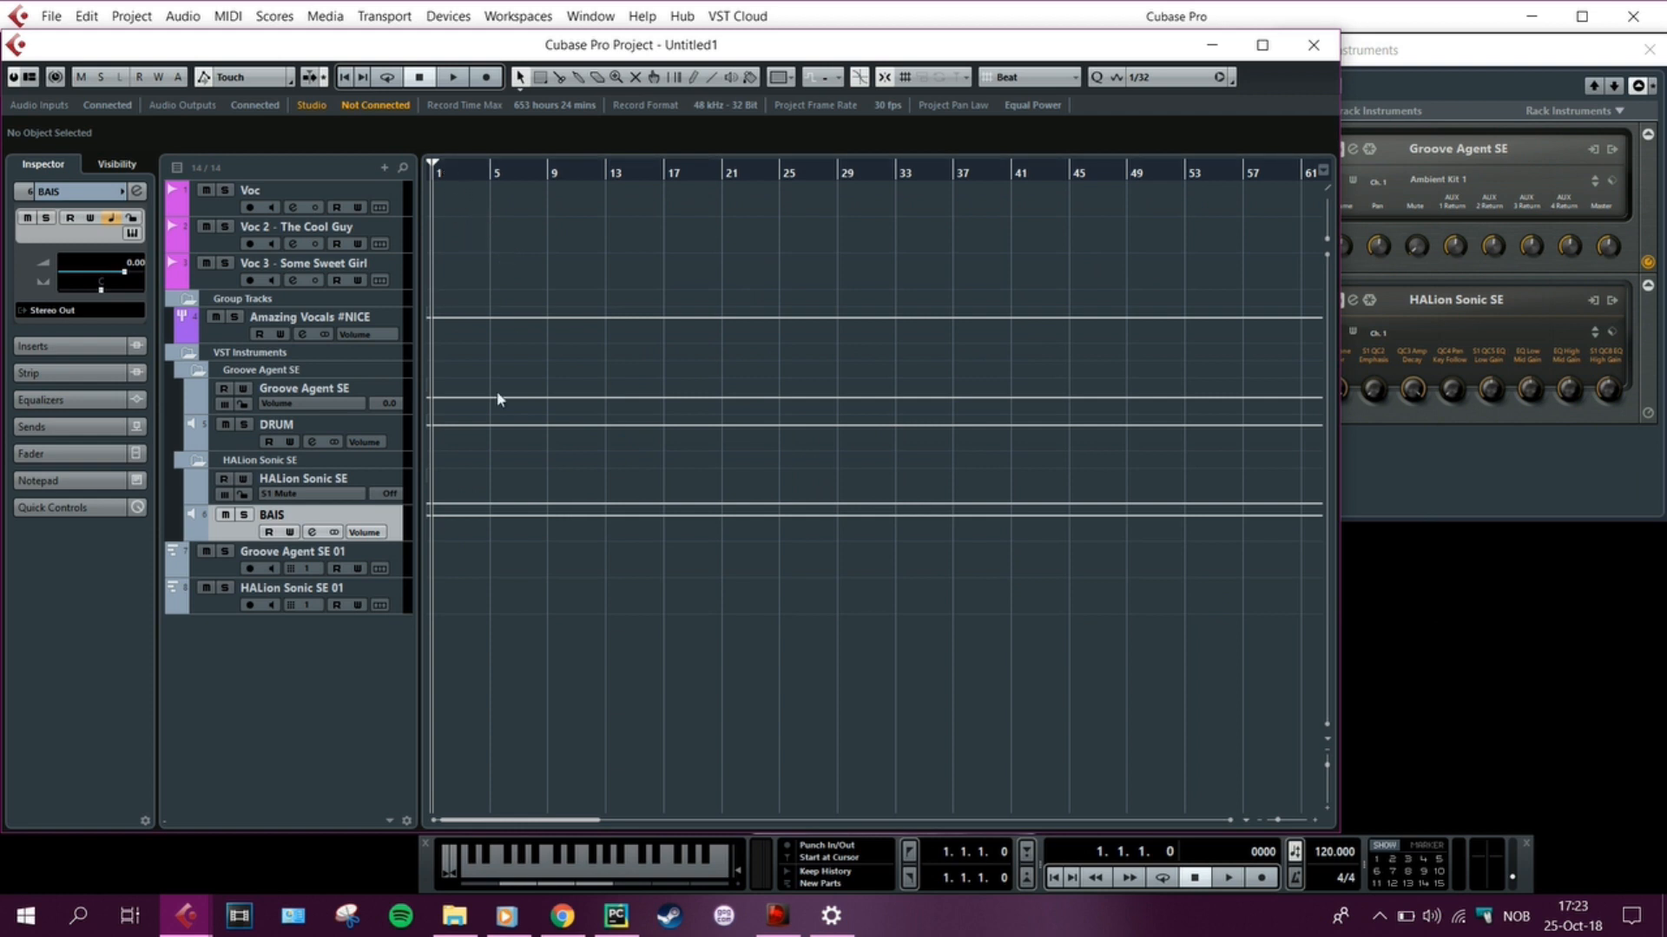
right_click(543, 546)
key("alt+k")
key("alt+k")
left_click(404, 560)
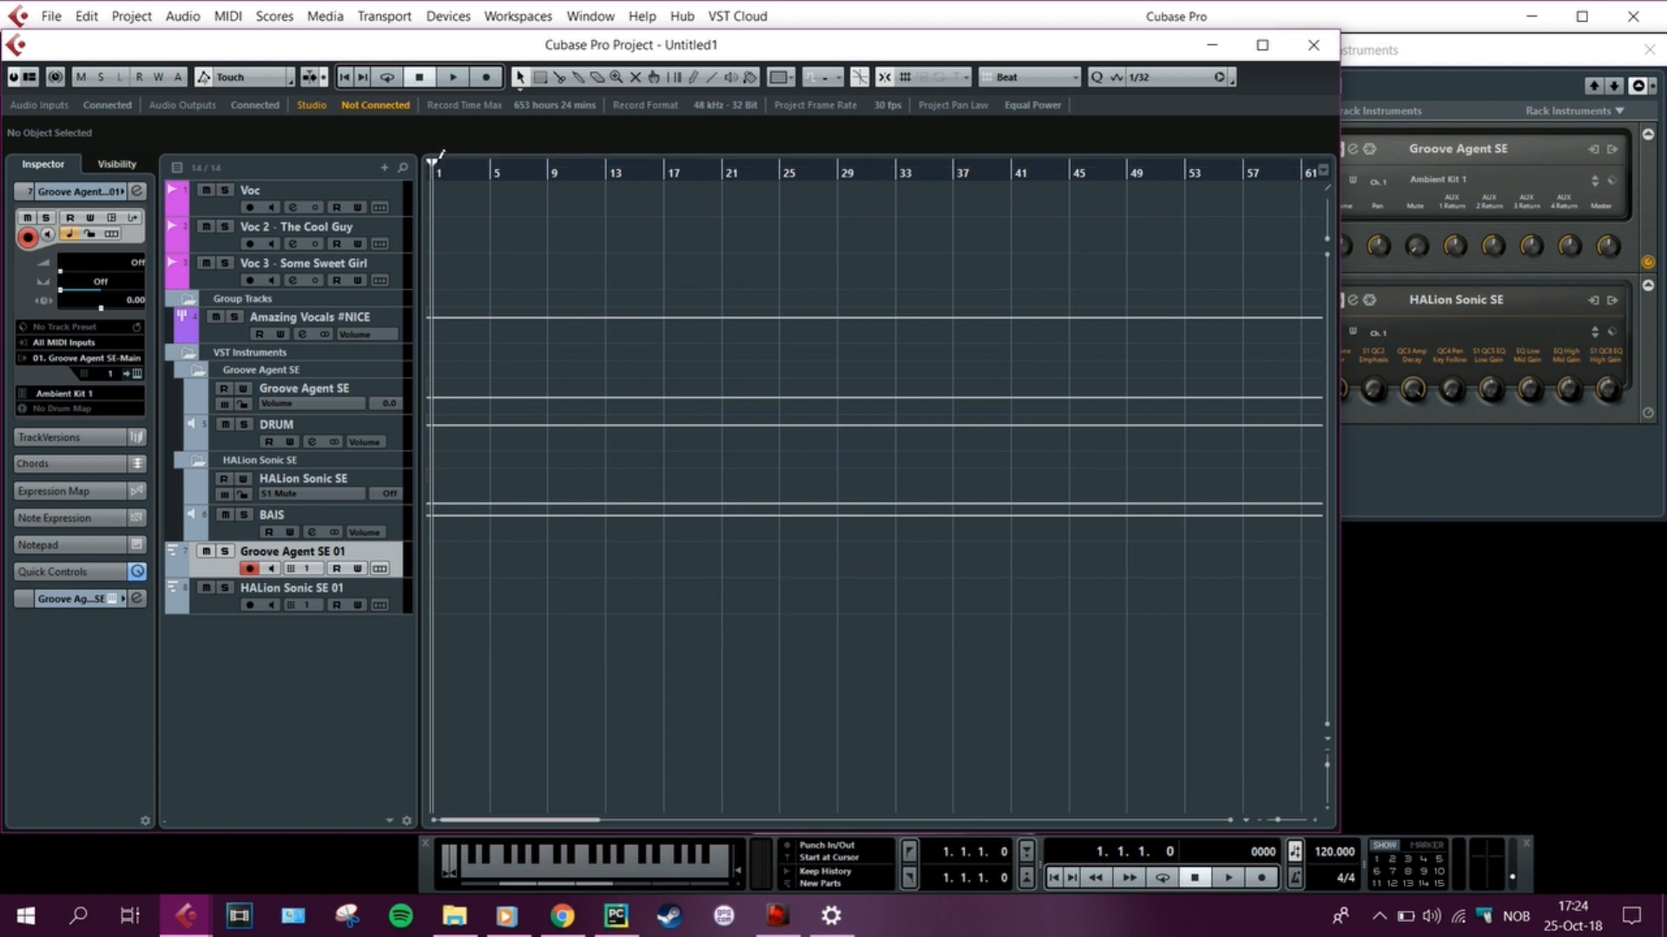
Set the project's locator range from bar 1 to about bar 41
mouse_move(439, 156)
left_mouse_down()
mouse_move(593, 159)
mouse_move(680, 193)
mouse_move(844, 197)
mouse_move(866, 182)
left_mouse_up()
left_click_drag(595, 164, 330, 179)
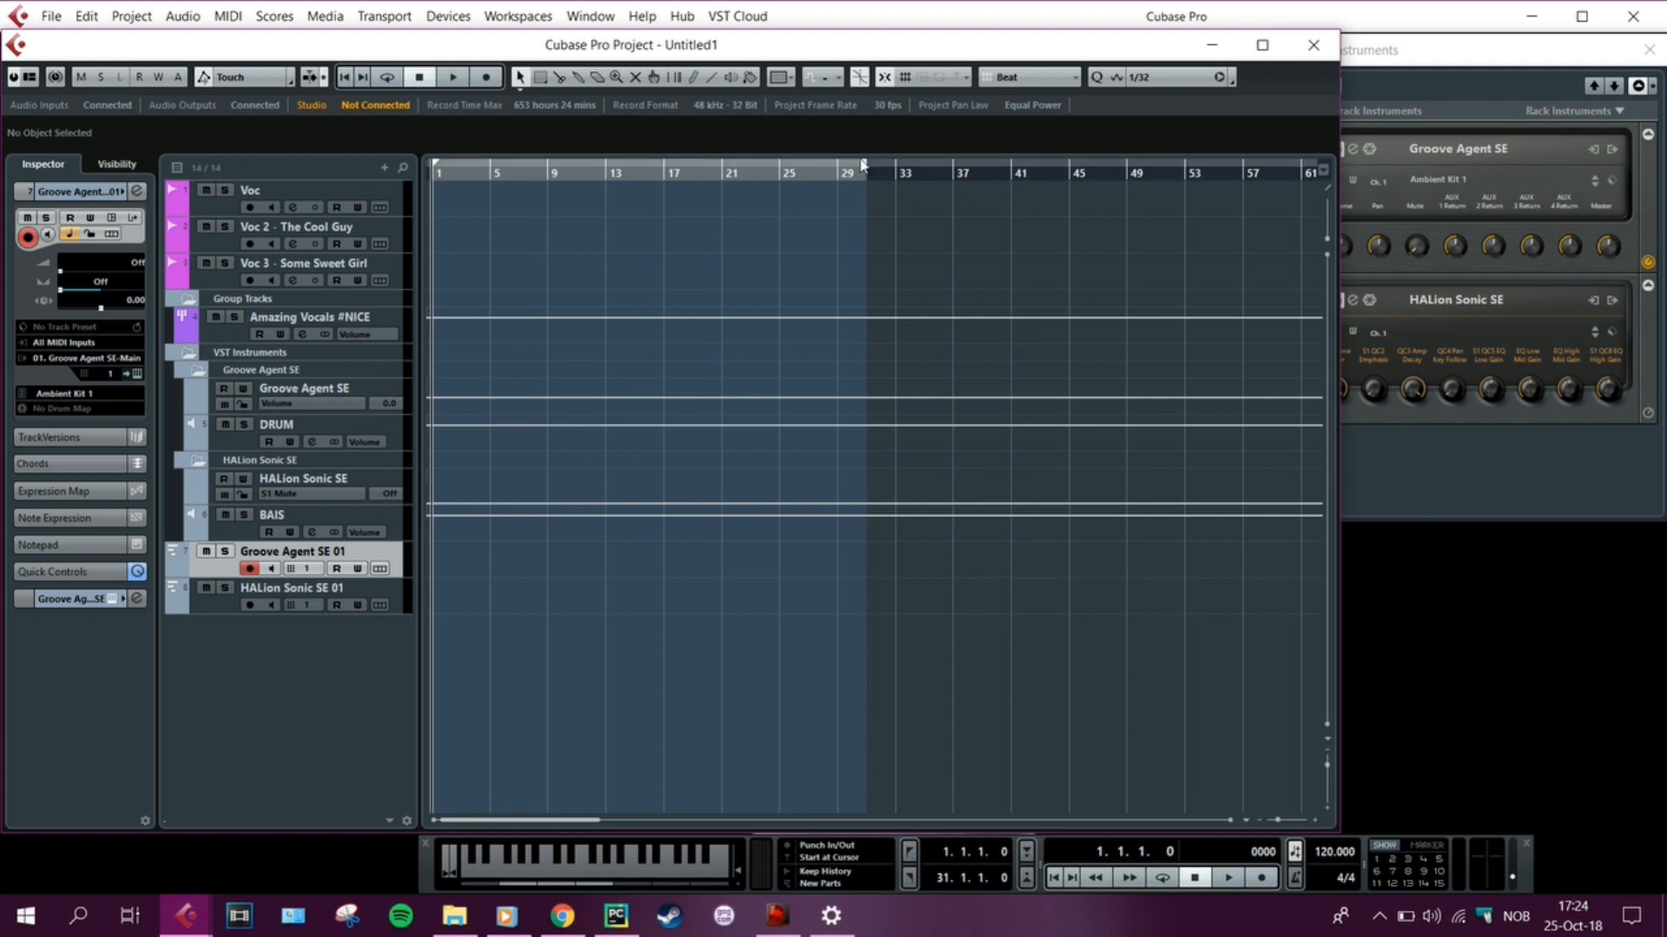
left_click_drag(862, 167, 1014, 208)
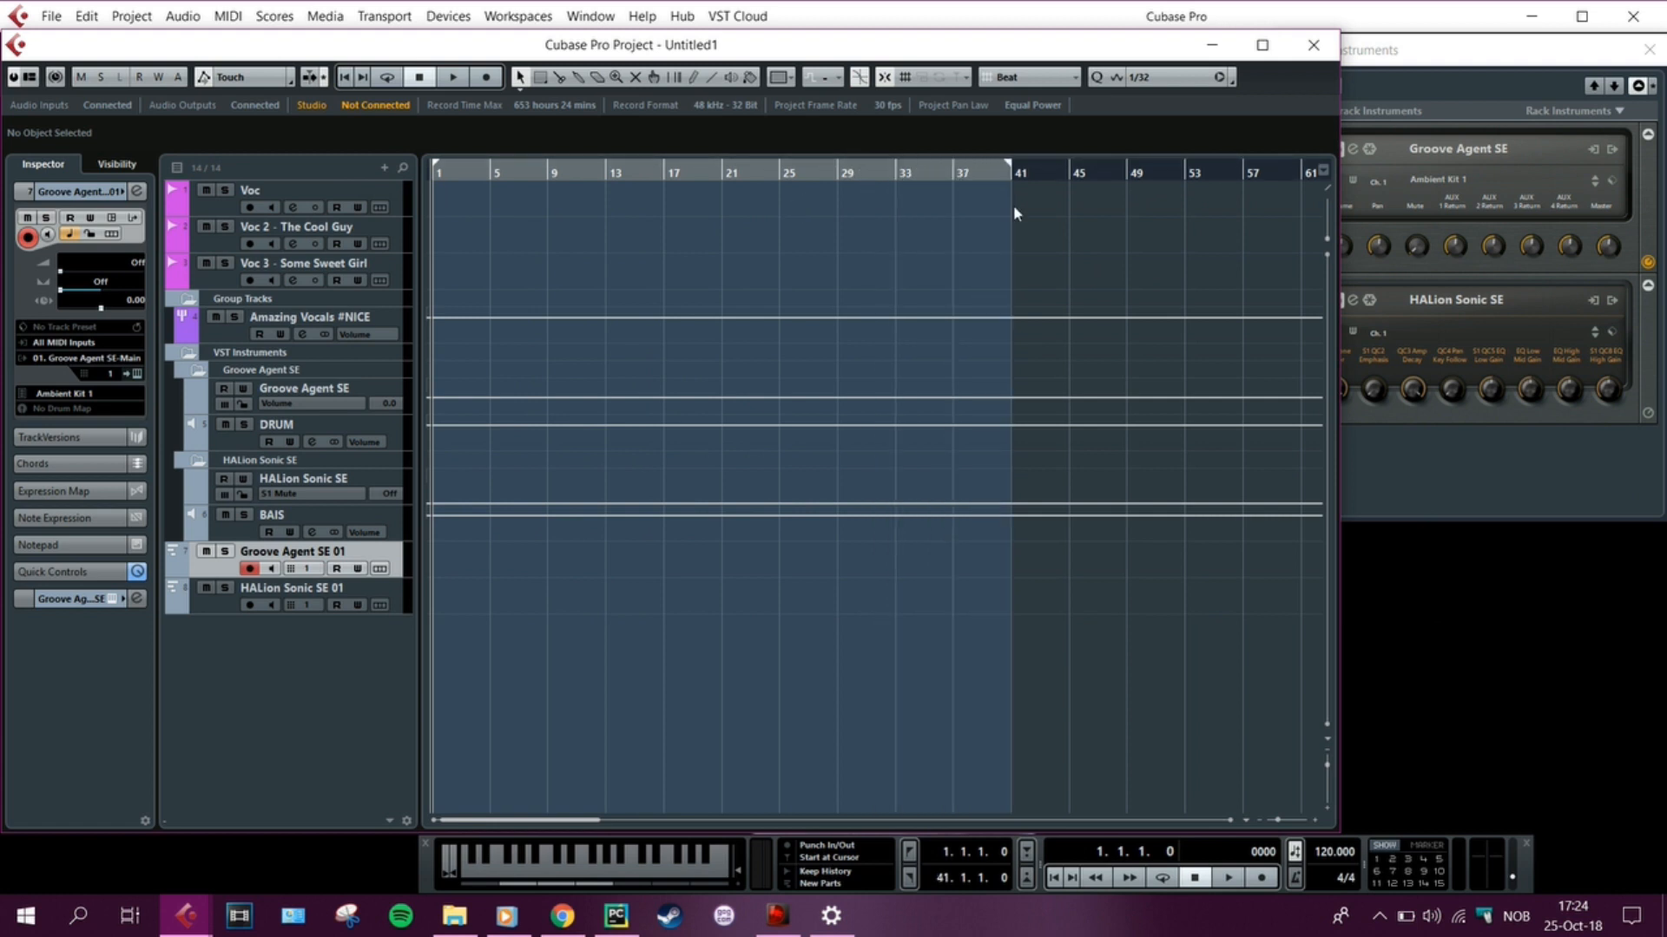
Switch the ruler to seconds and extend the right locator to just past 3:00
right_click(1036, 167)
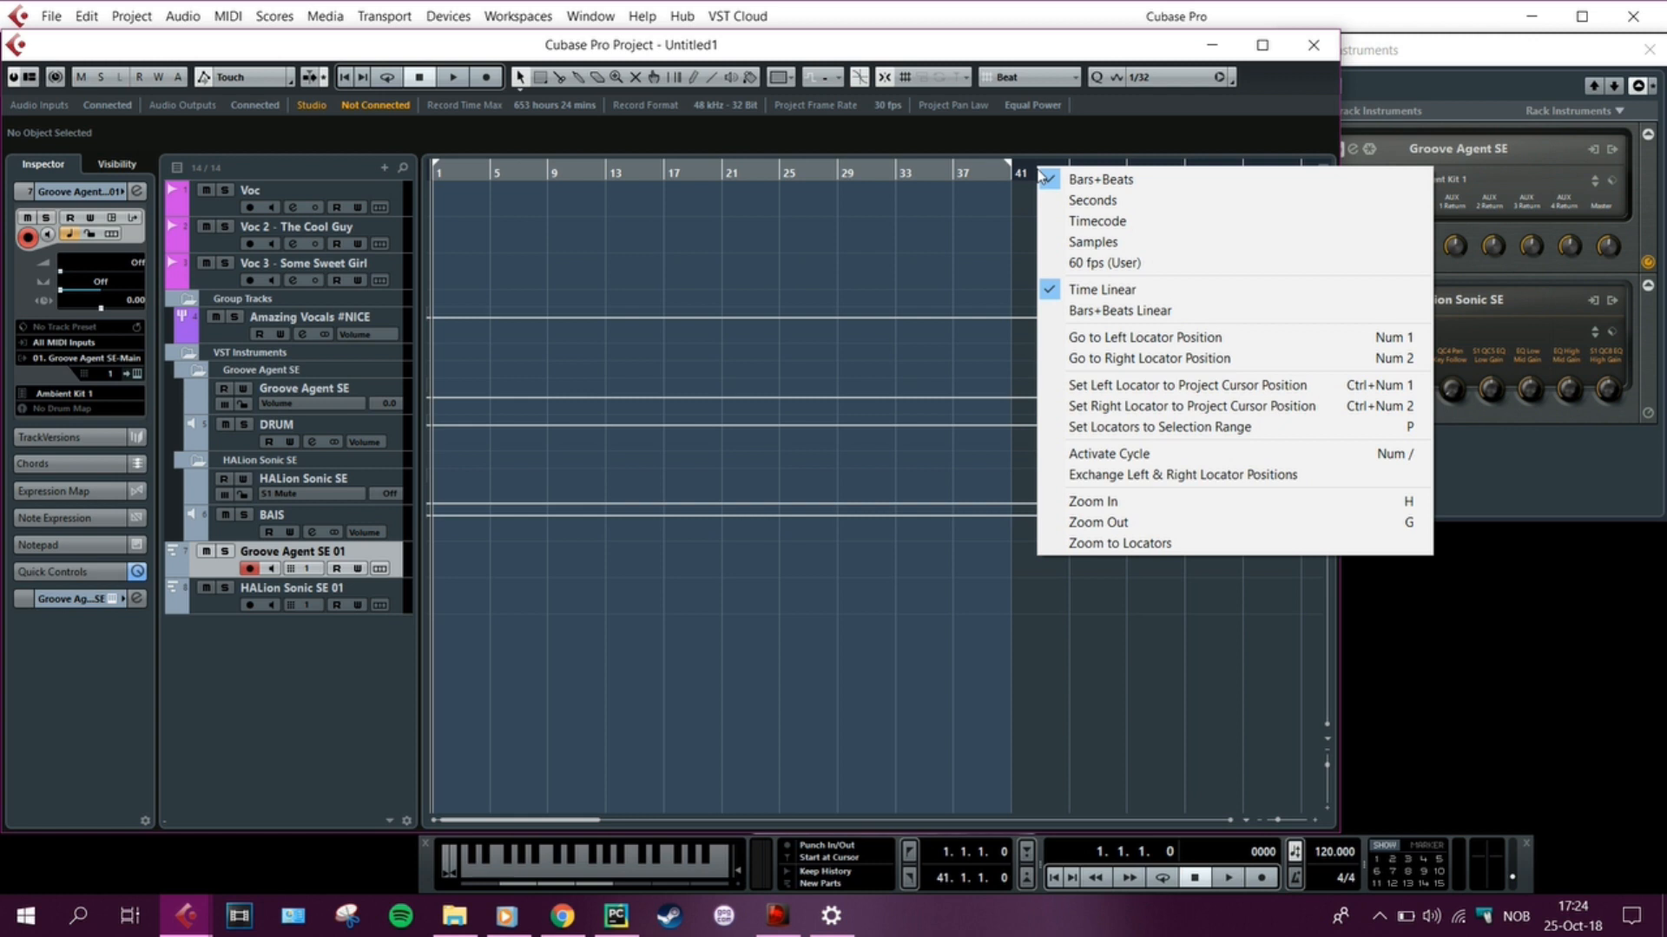
left_click(1092, 200)
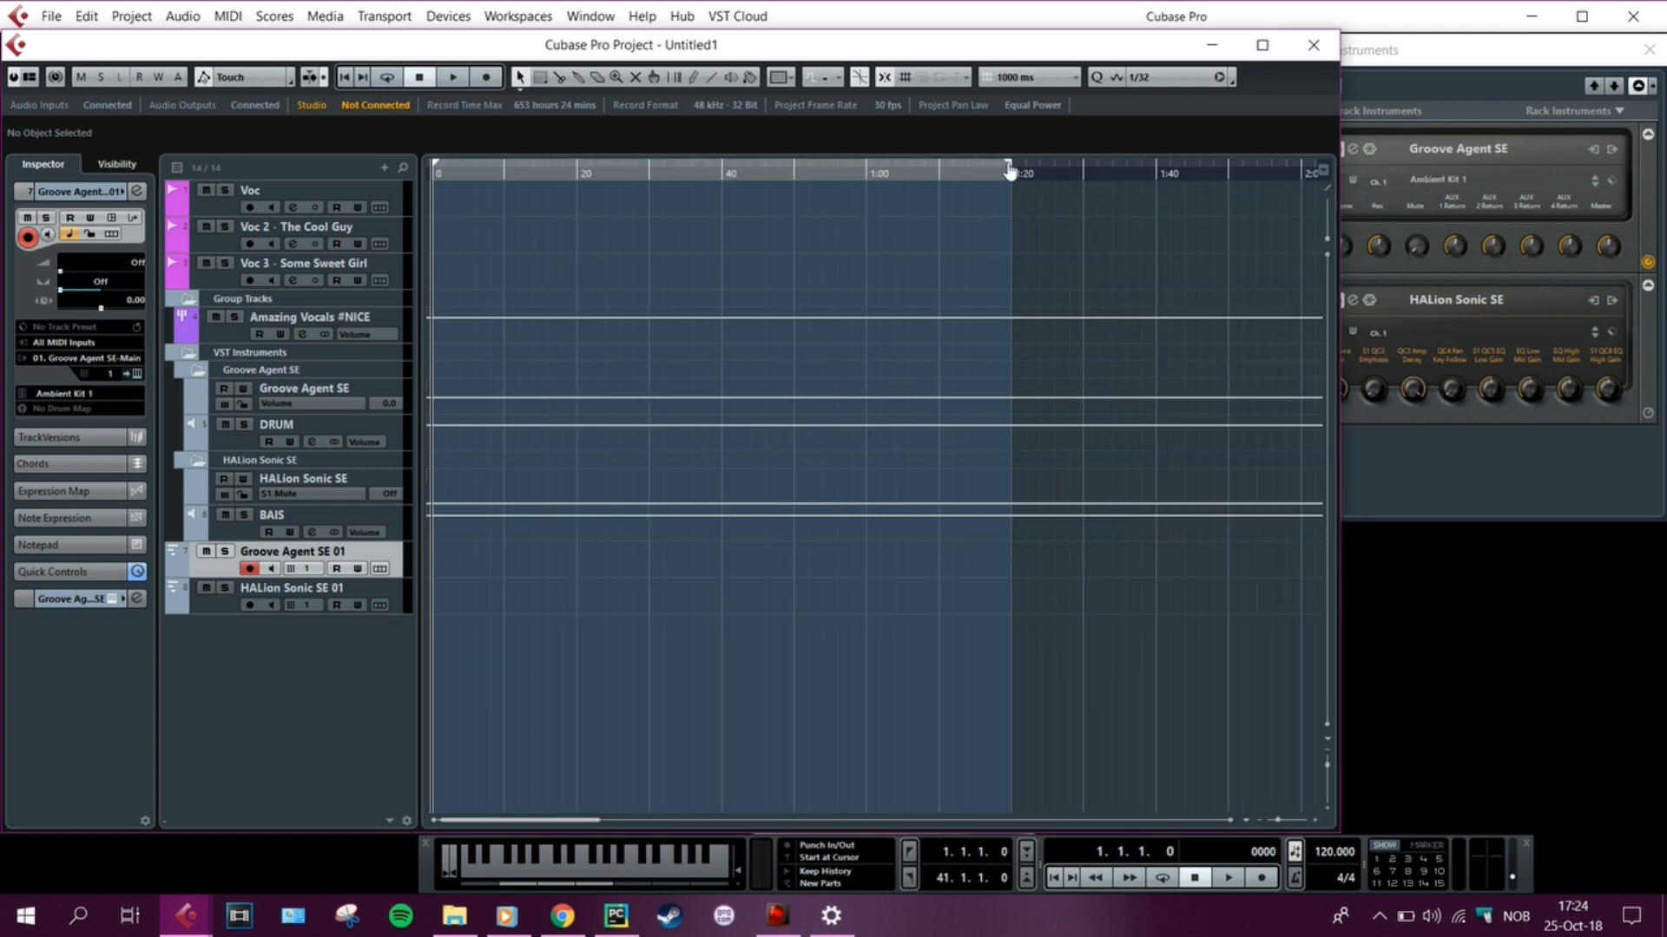
mouse_move(1007, 167)
left_mouse_down()
mouse_move(1302, 213)
mouse_move(1160, 223)
mouse_move(1202, 223)
mouse_move(1186, 223)
left_mouse_up()
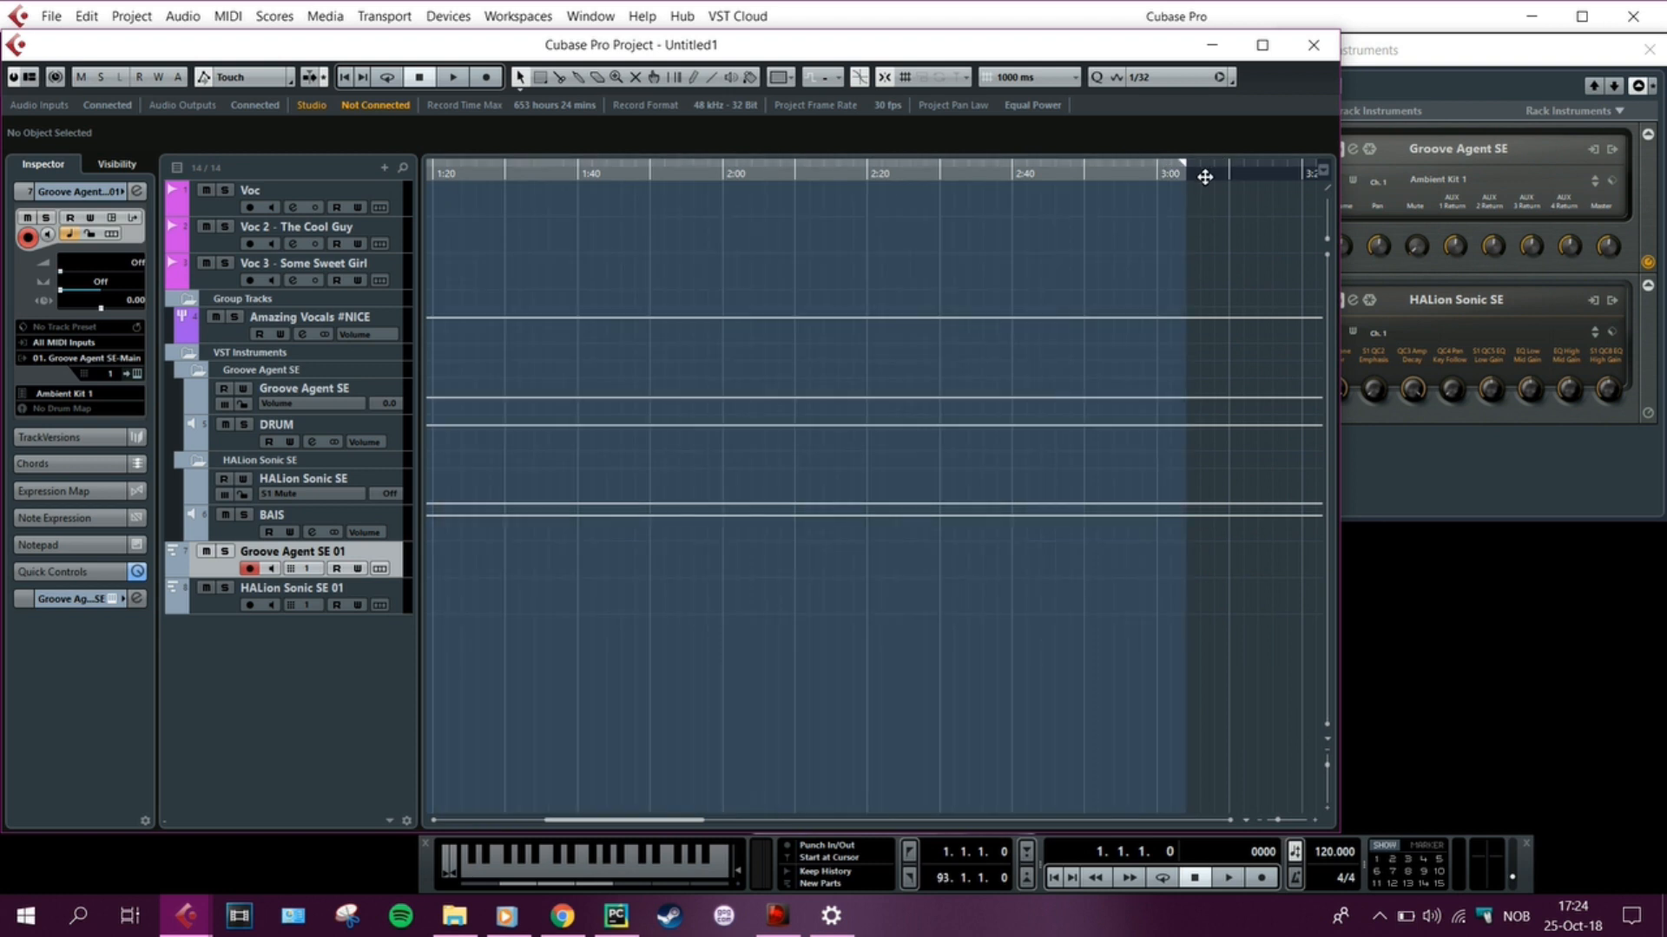
Return the ruler to Bars+Beats and zoom out until the whole locator range fits from bar 1
right_click(1203, 171)
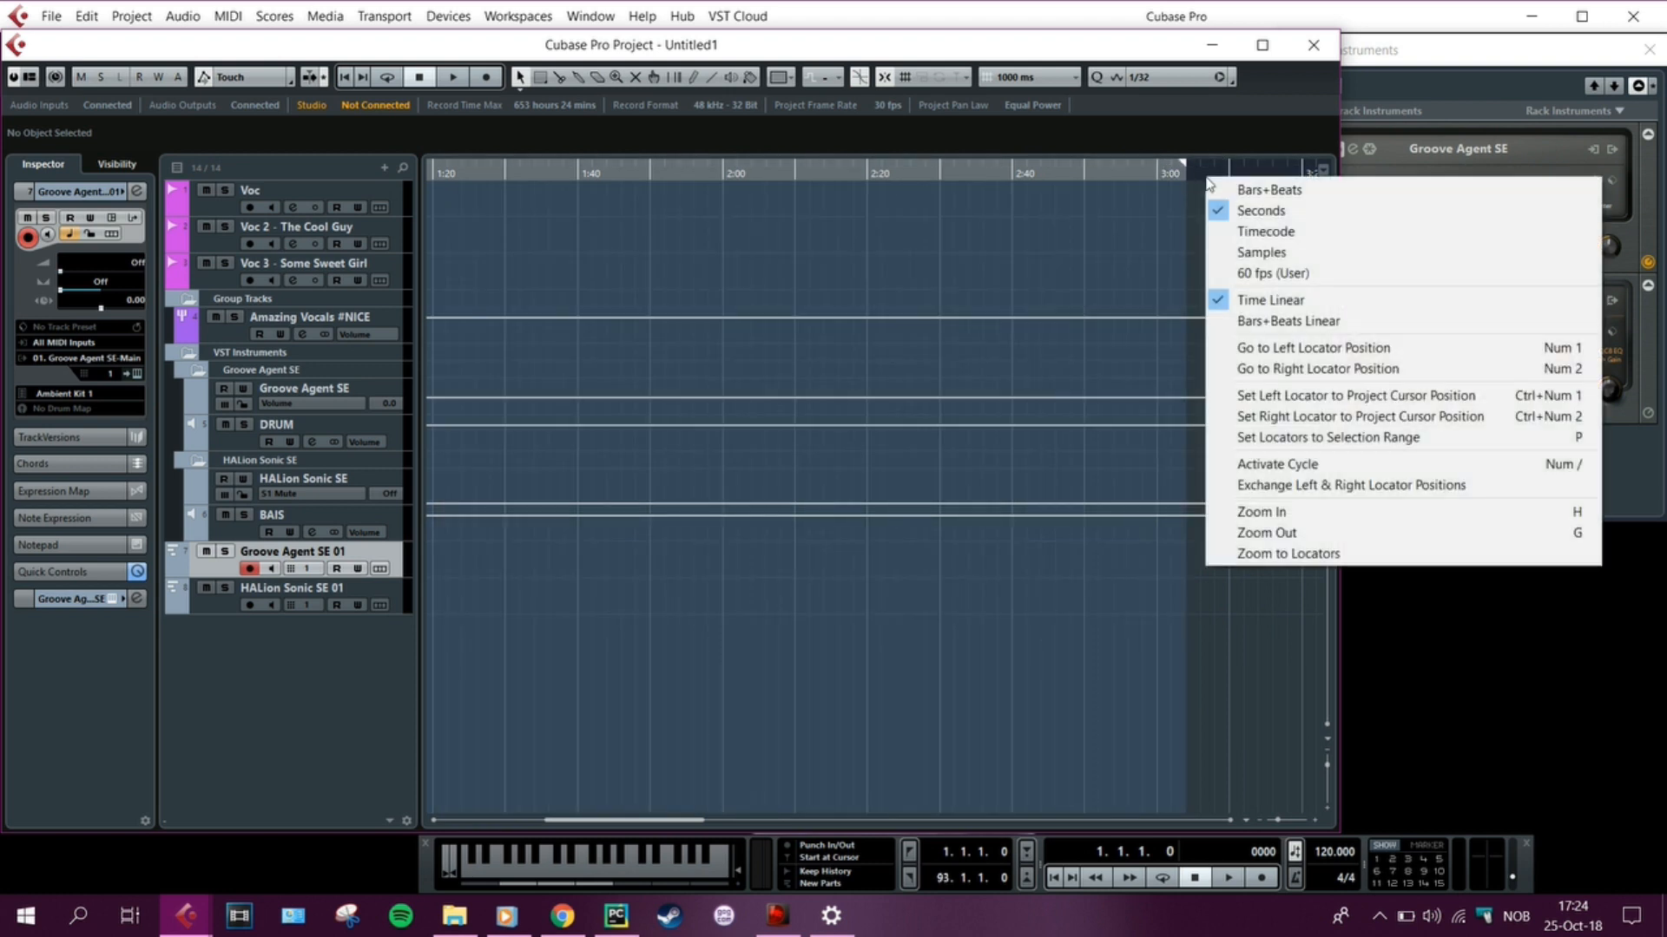
left_click(1255, 191)
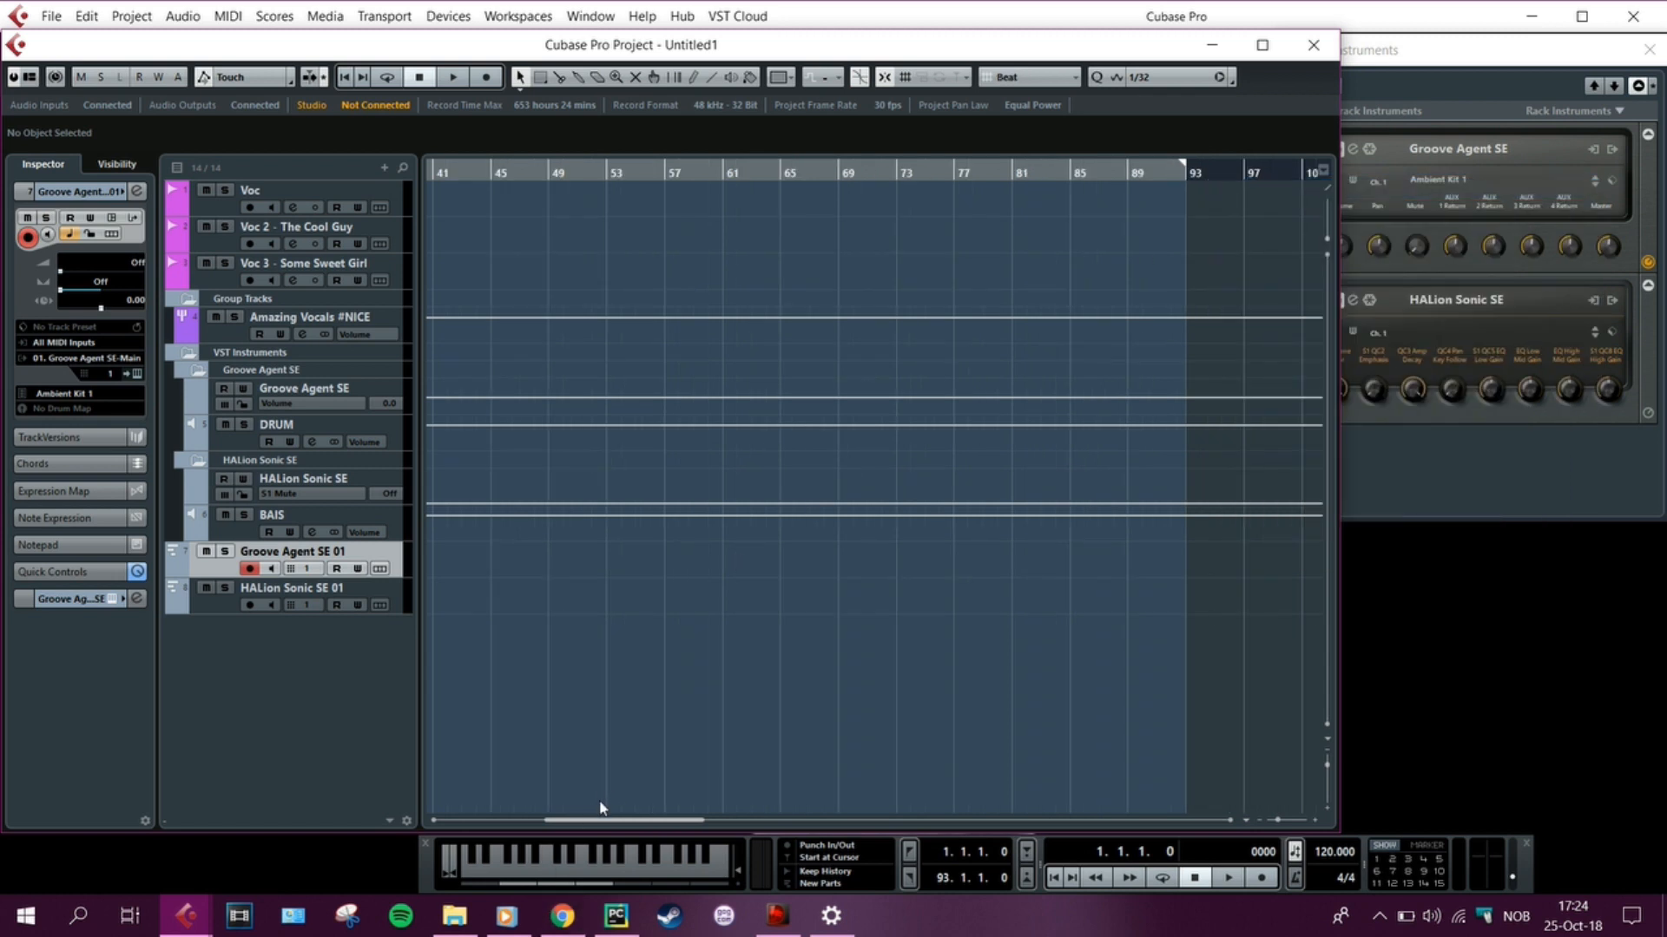
left_click_drag(599, 821, 488, 820)
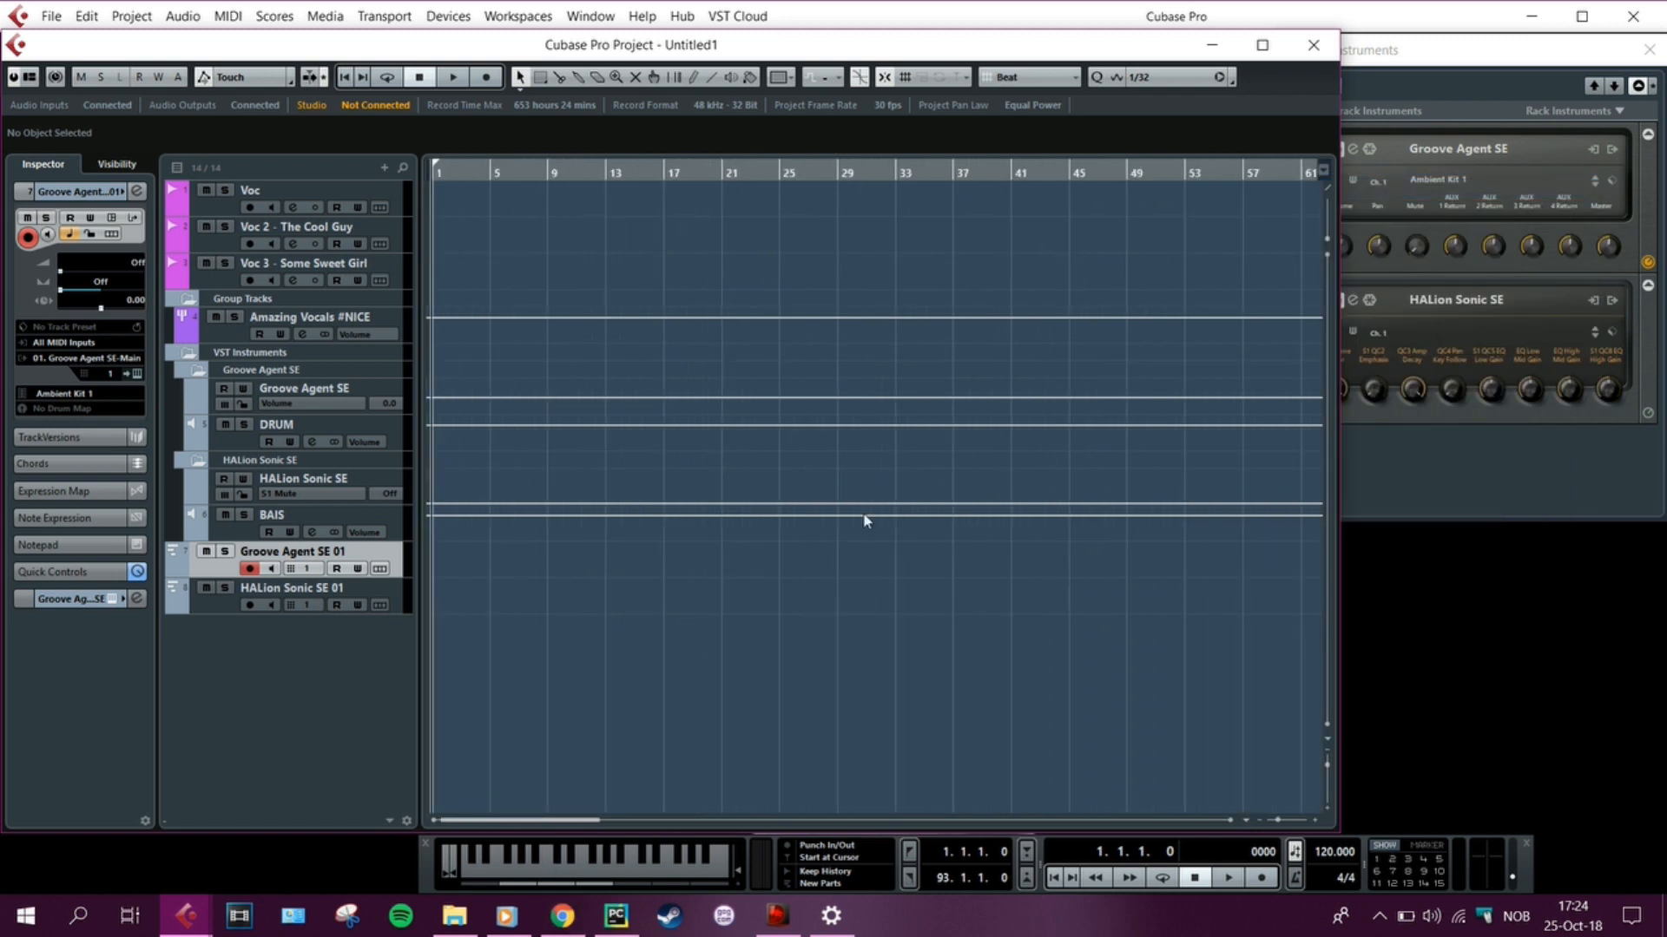
scroll(864, 520, "down", 4)
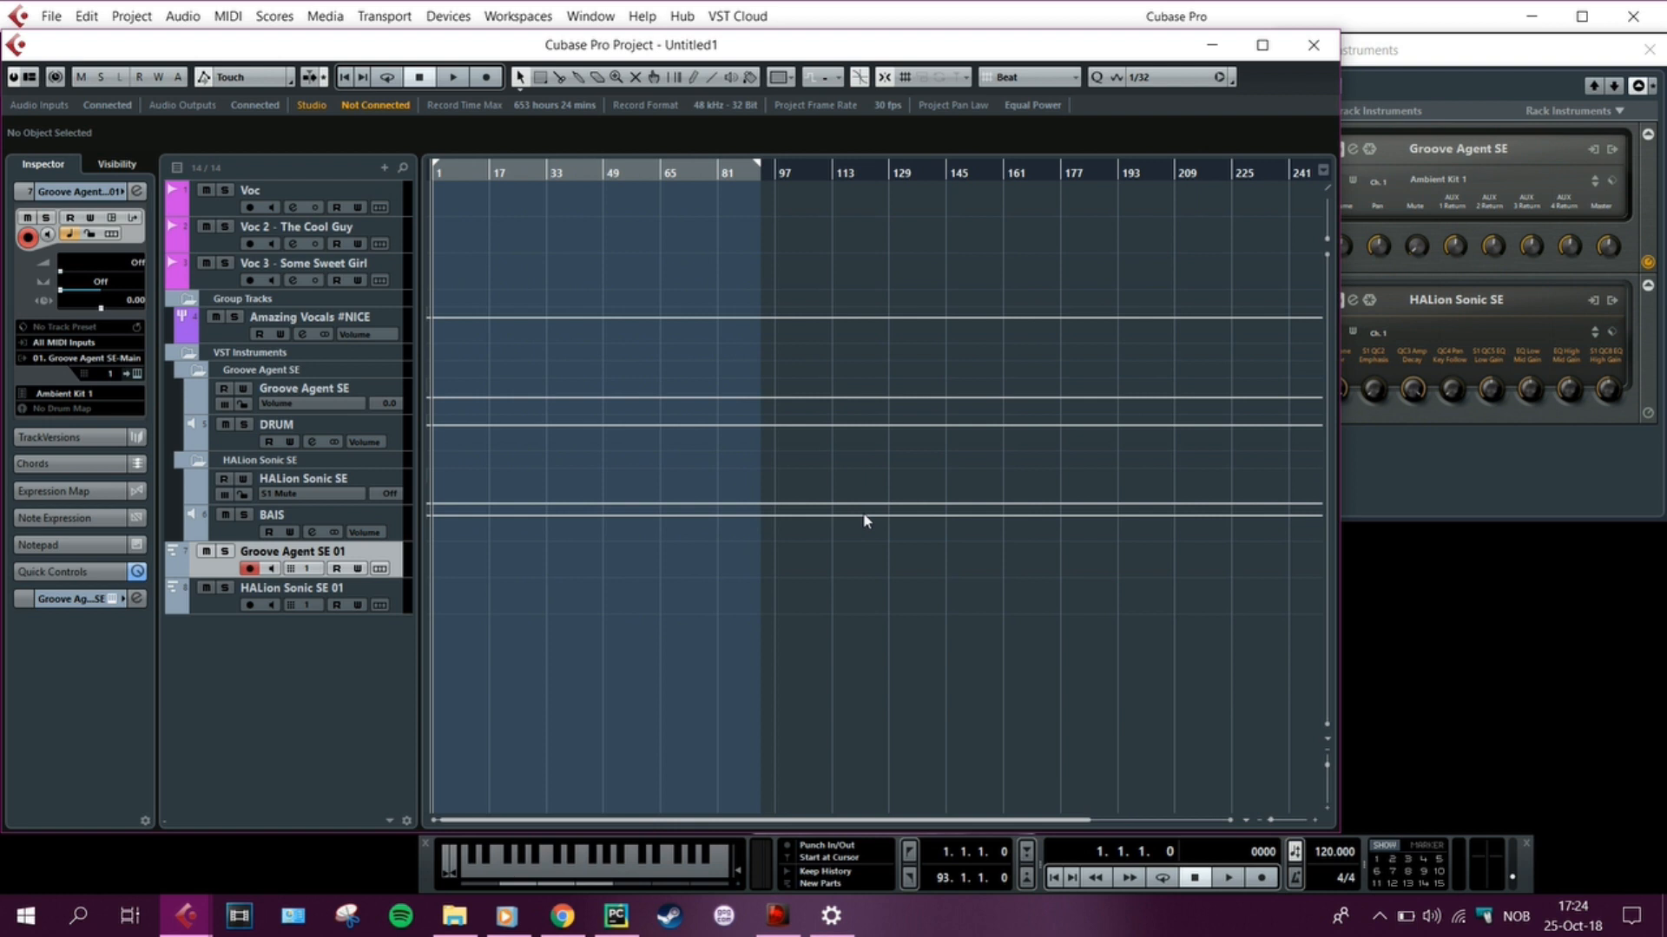
Open the Audio Mixdown export settings for the project
left_click(51, 16)
mouse_move(83, 311)
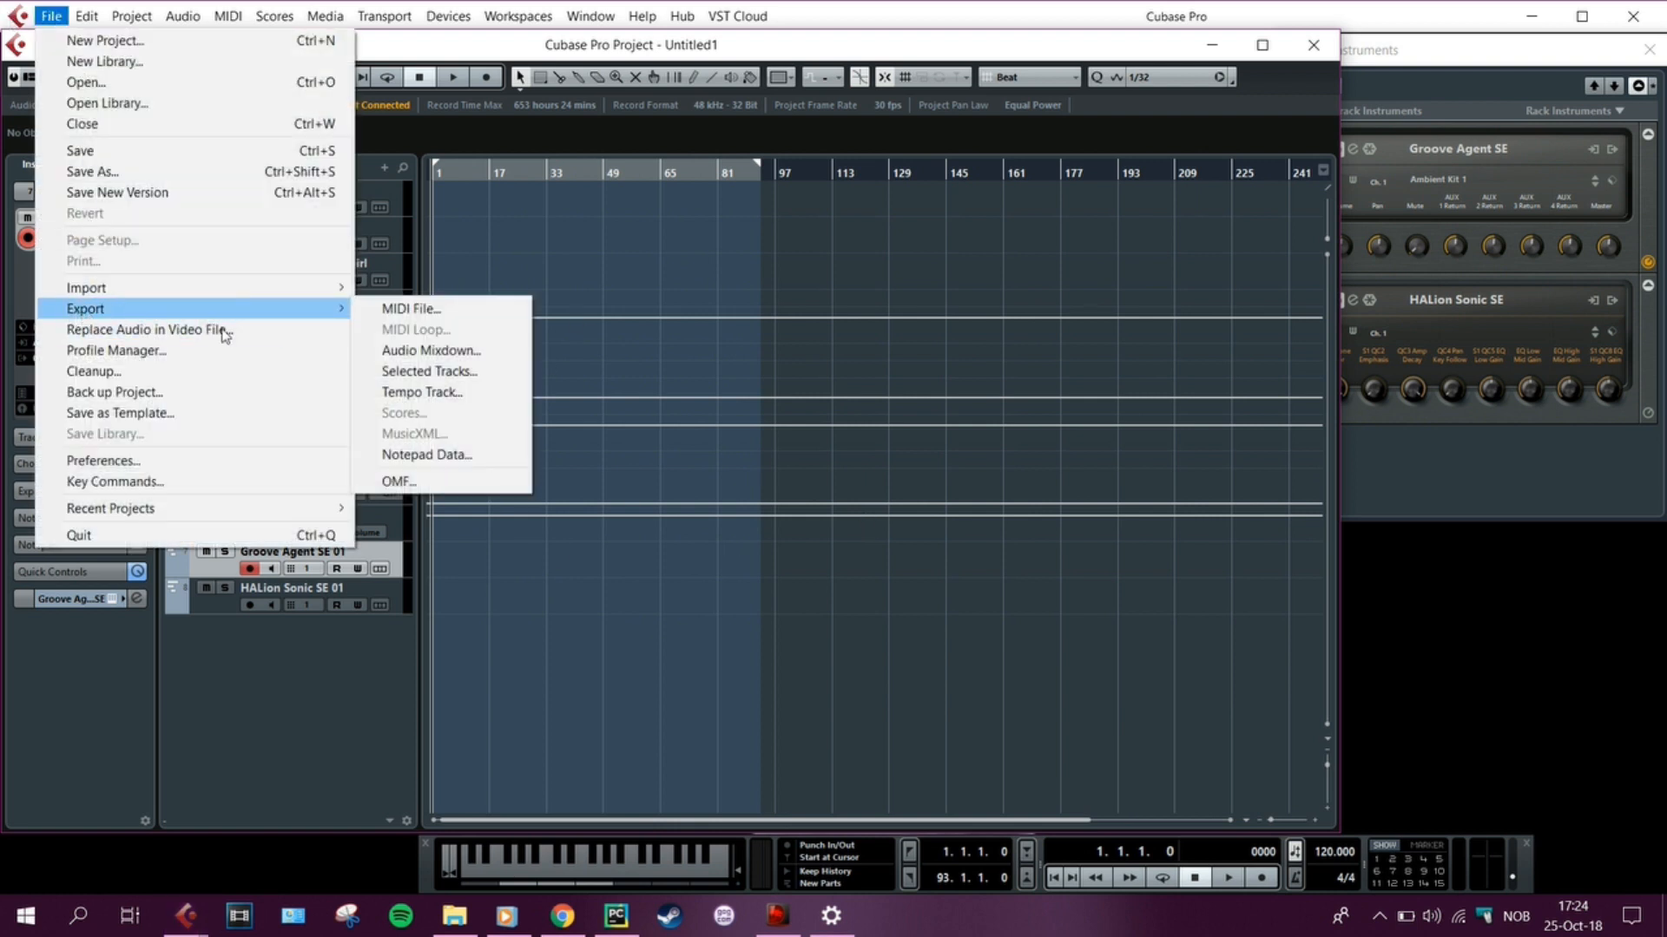
left_click(393, 347)
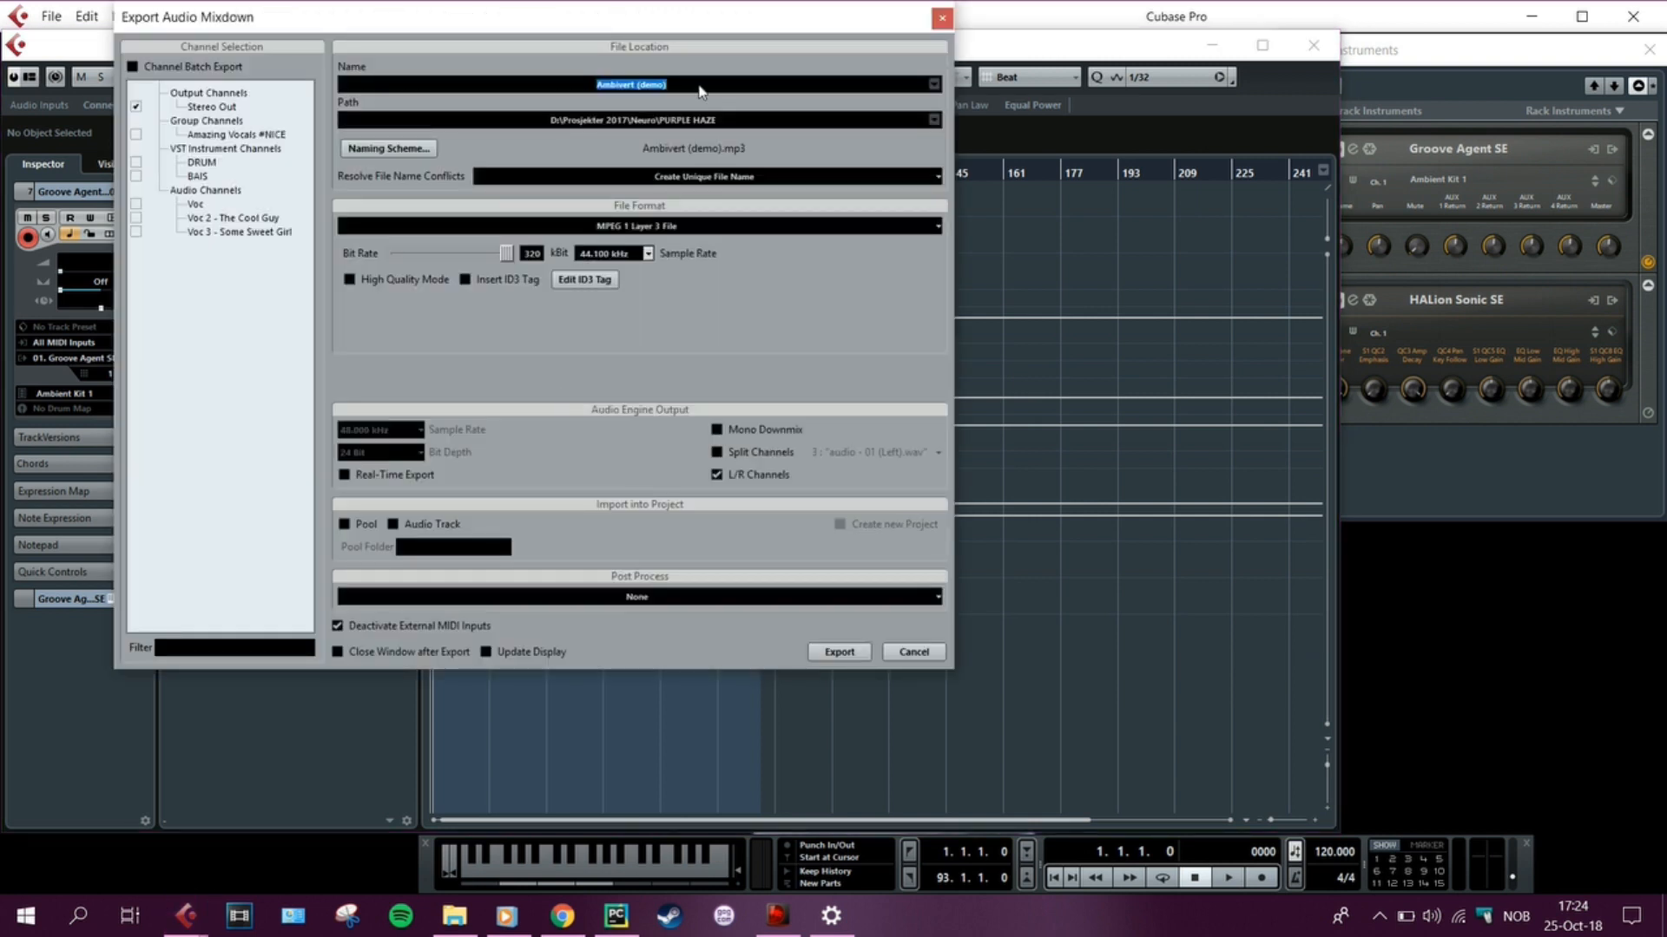
Name the mixdown file "The Amazingly cool SONG (VERSION 56)"
type("The Amaz")
type("ingly cool")
type(" SONG (")
type("VERSION")
type(" %&")
key("BackSpace")
key("BackSpace")
type("56)")
Set the mixdown file name to the project name
left_click(934, 86)
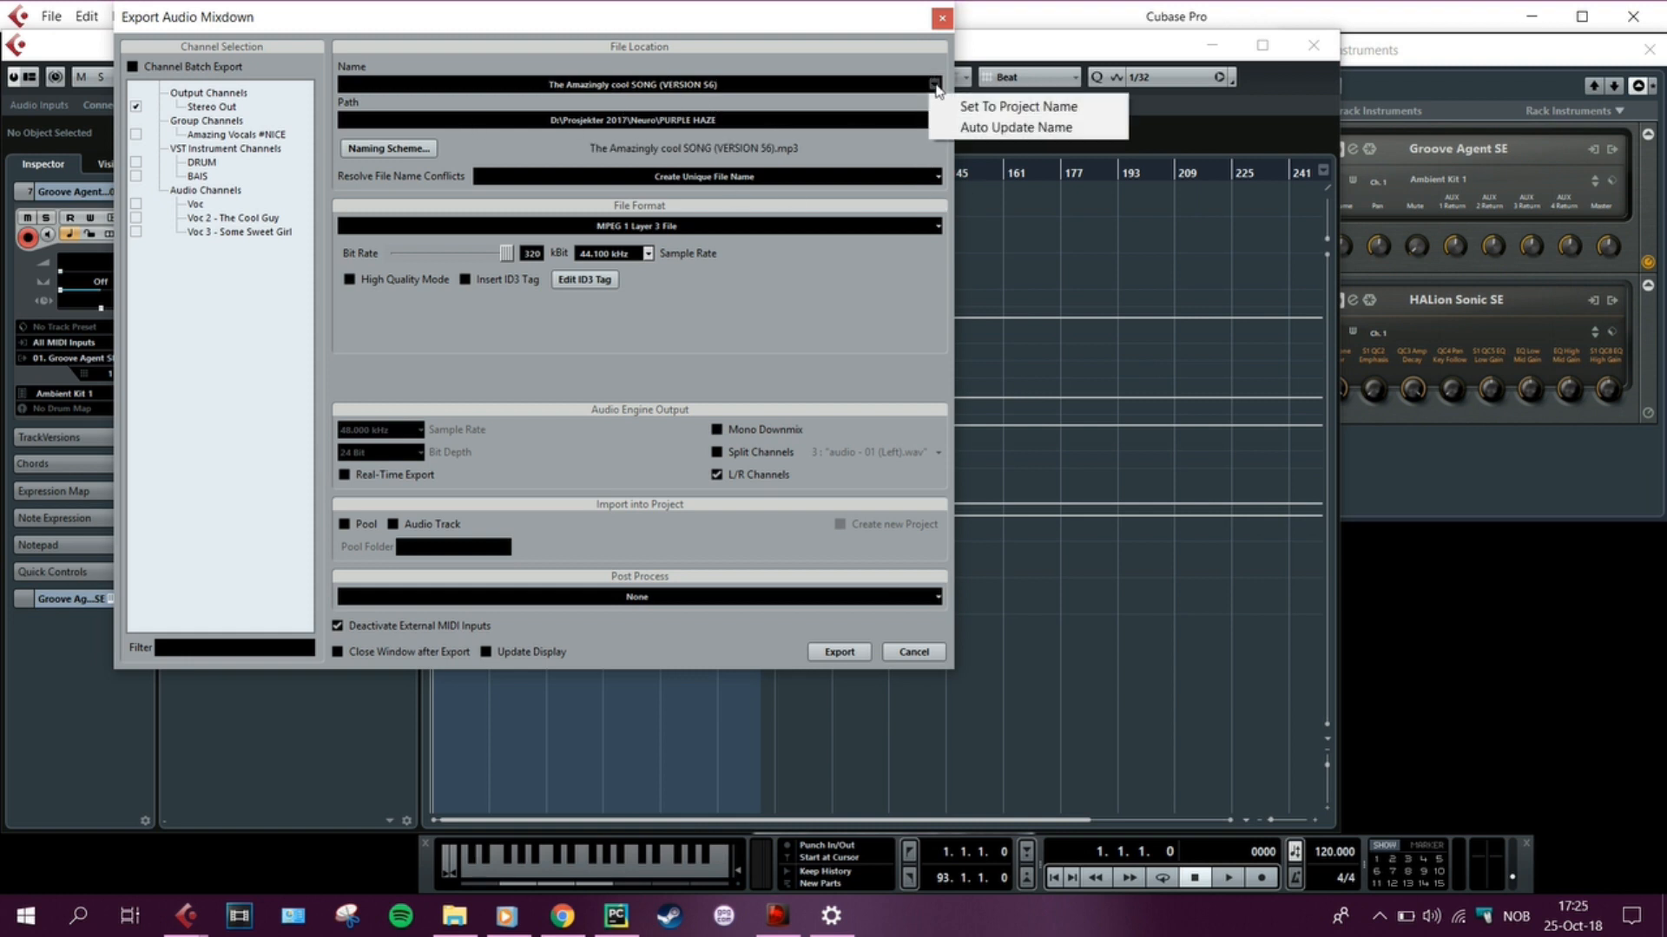
left_click(987, 109)
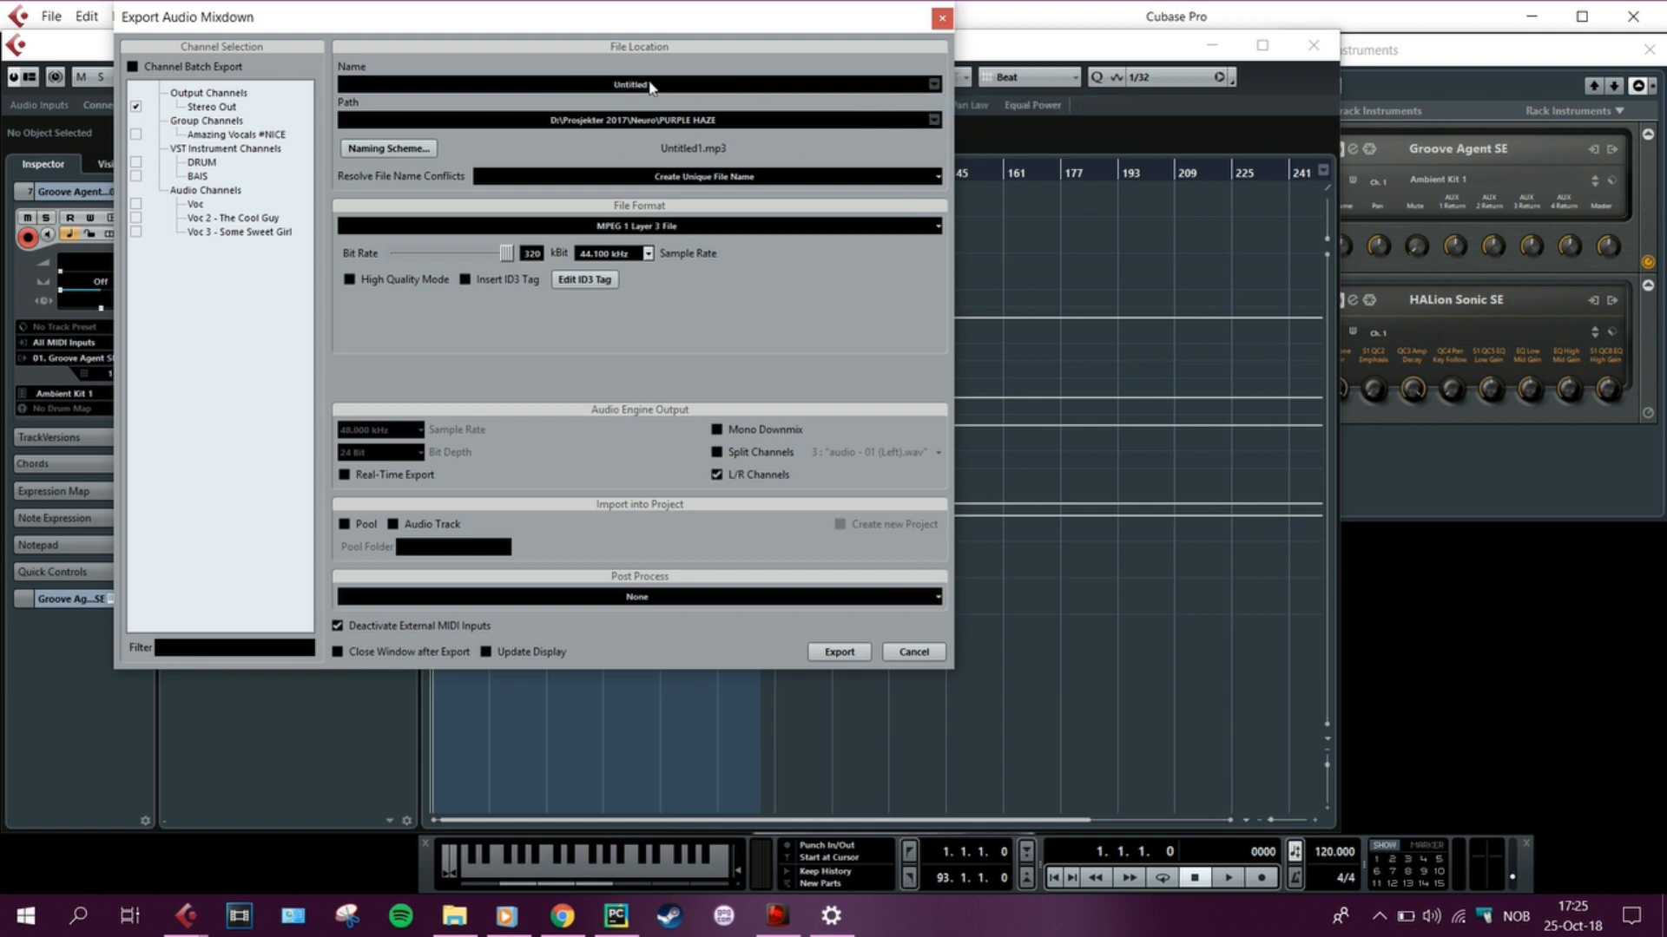
Browse the export path choices and the parent folder Neuro, leaving the chooser without picking a location
left_click(934, 121)
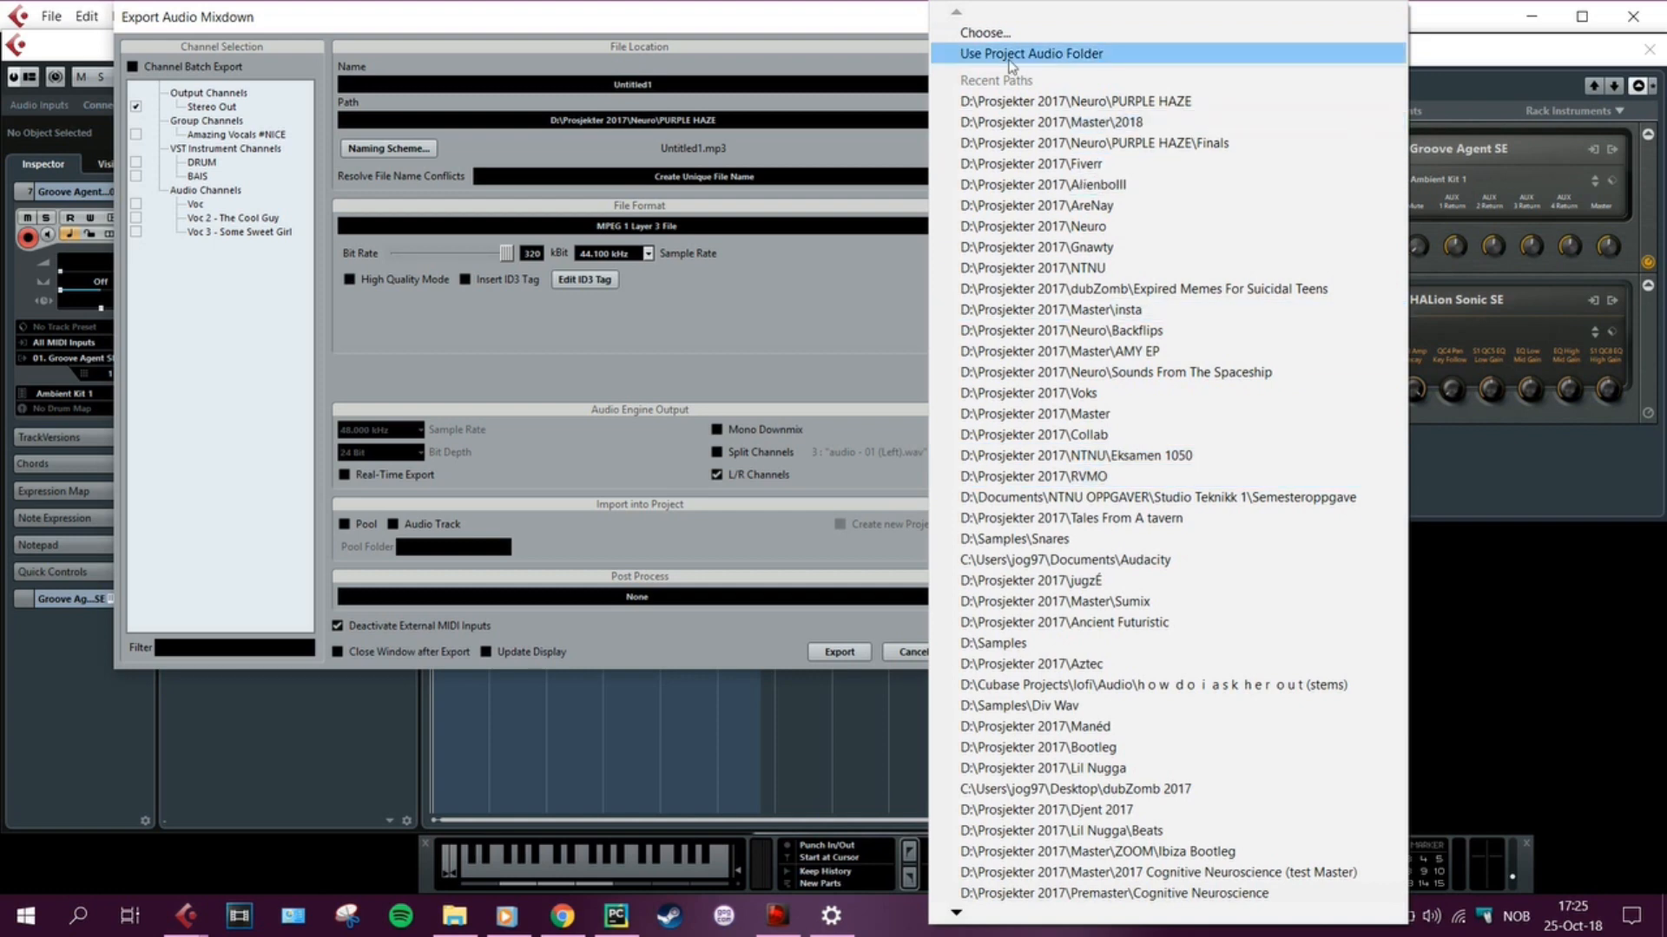
left_click(984, 33)
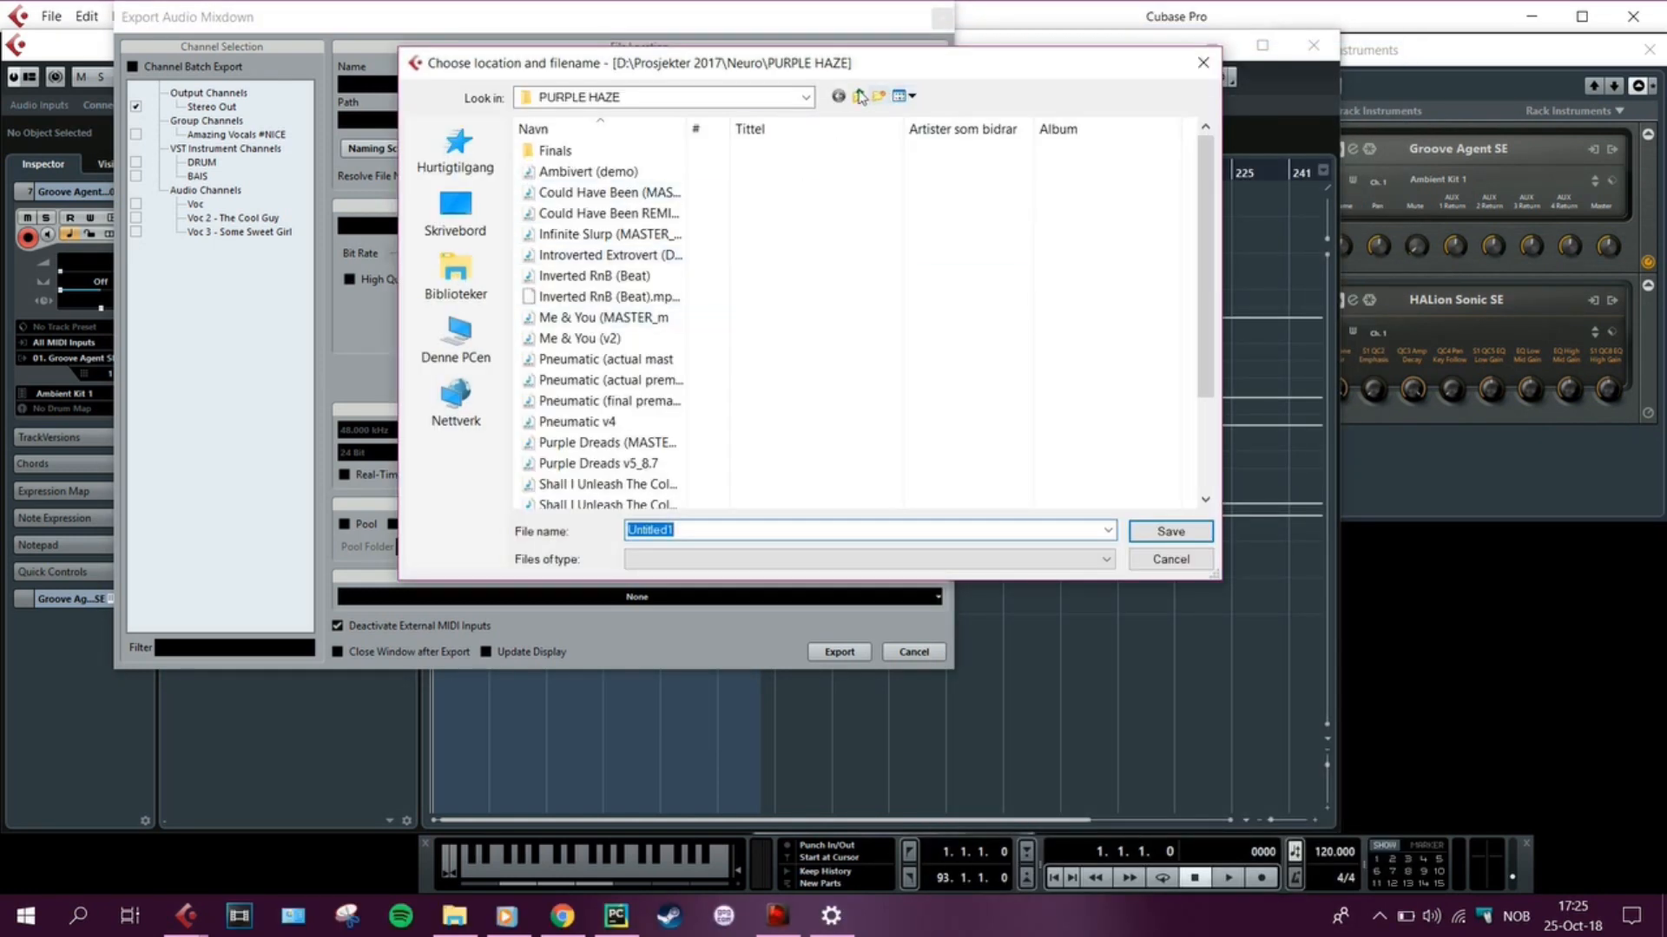
left_click(859, 97)
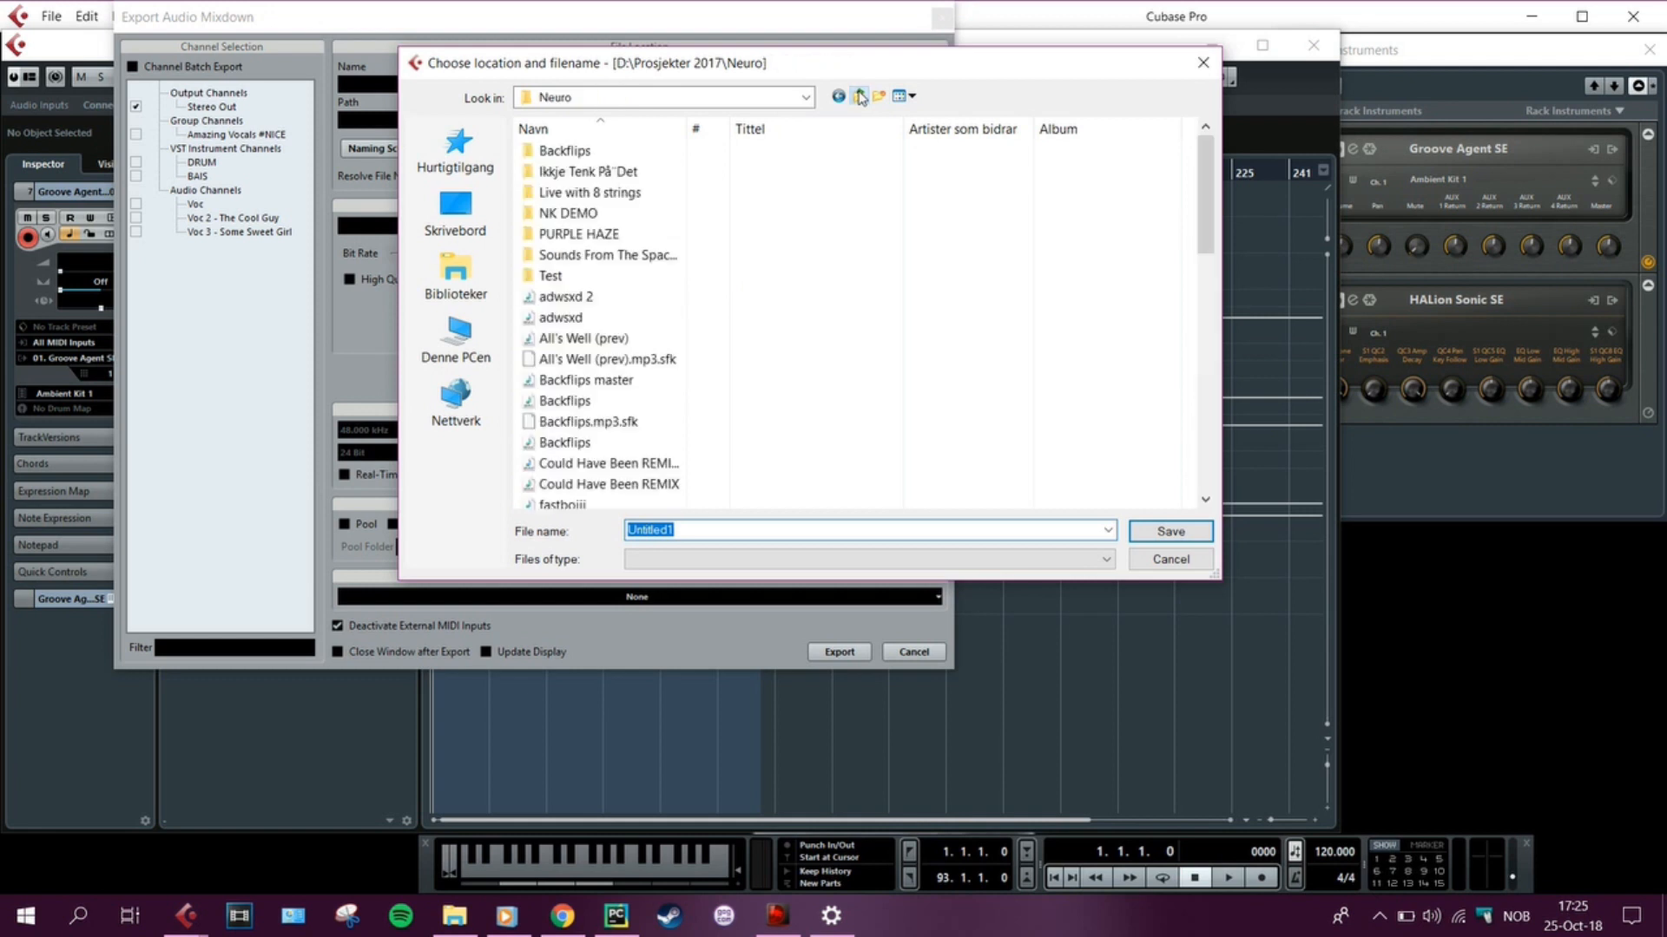
left_click(1209, 61)
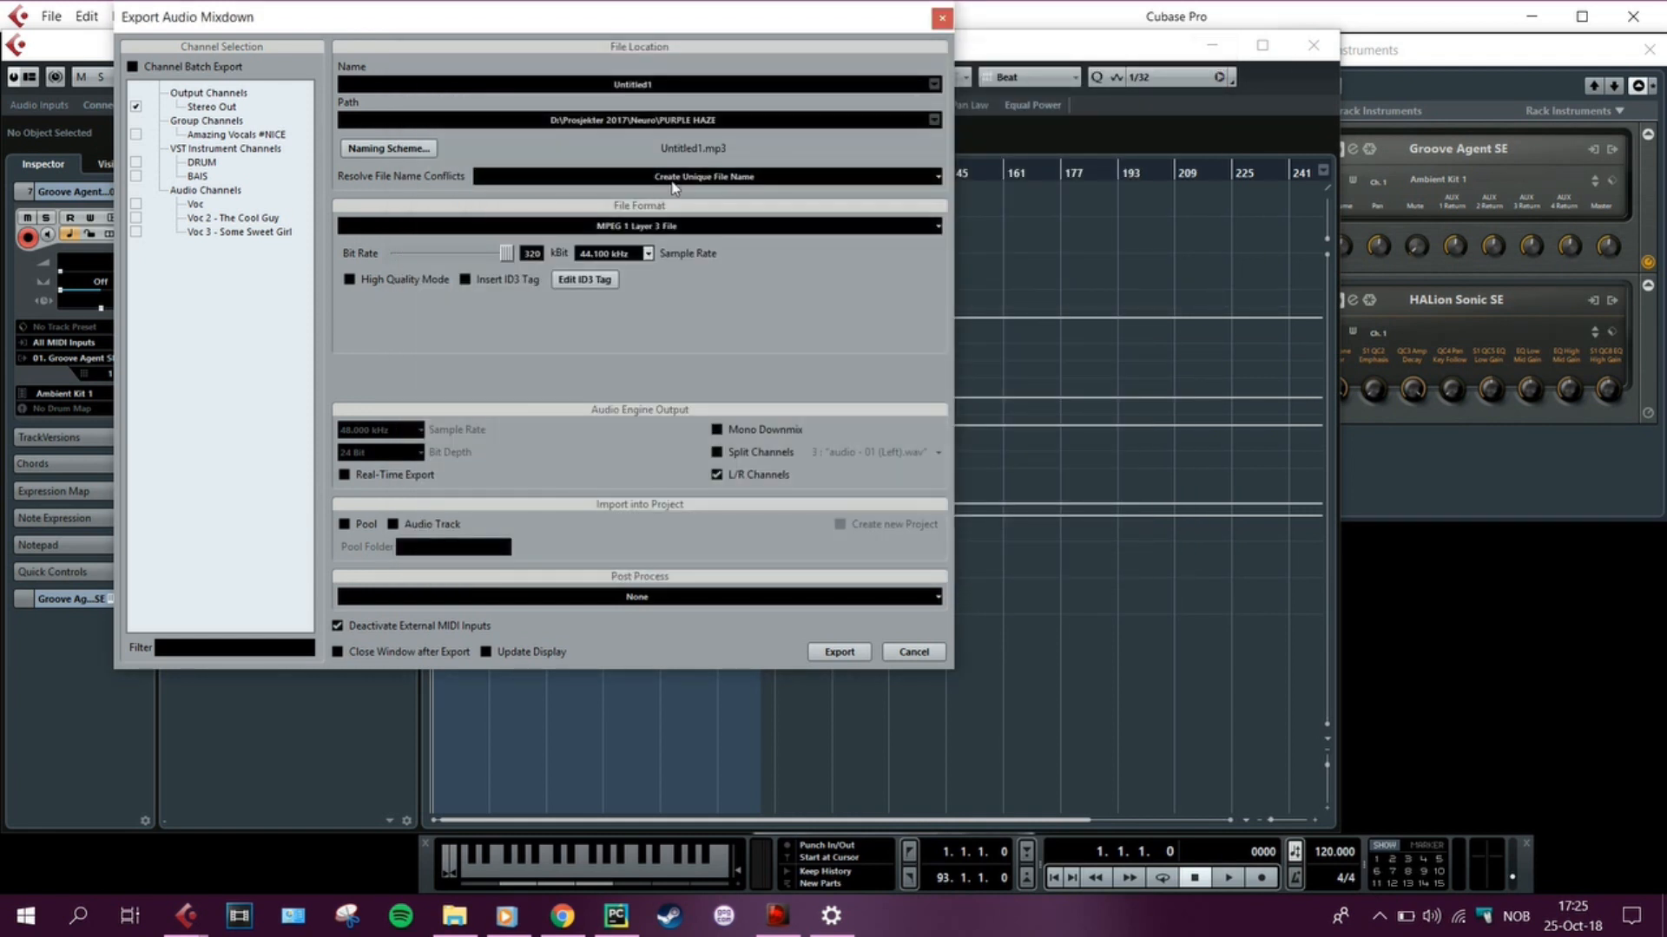
Try Wave File as the export format and switch it back to MPEG 1 Layer 3 File
left_click(728, 228)
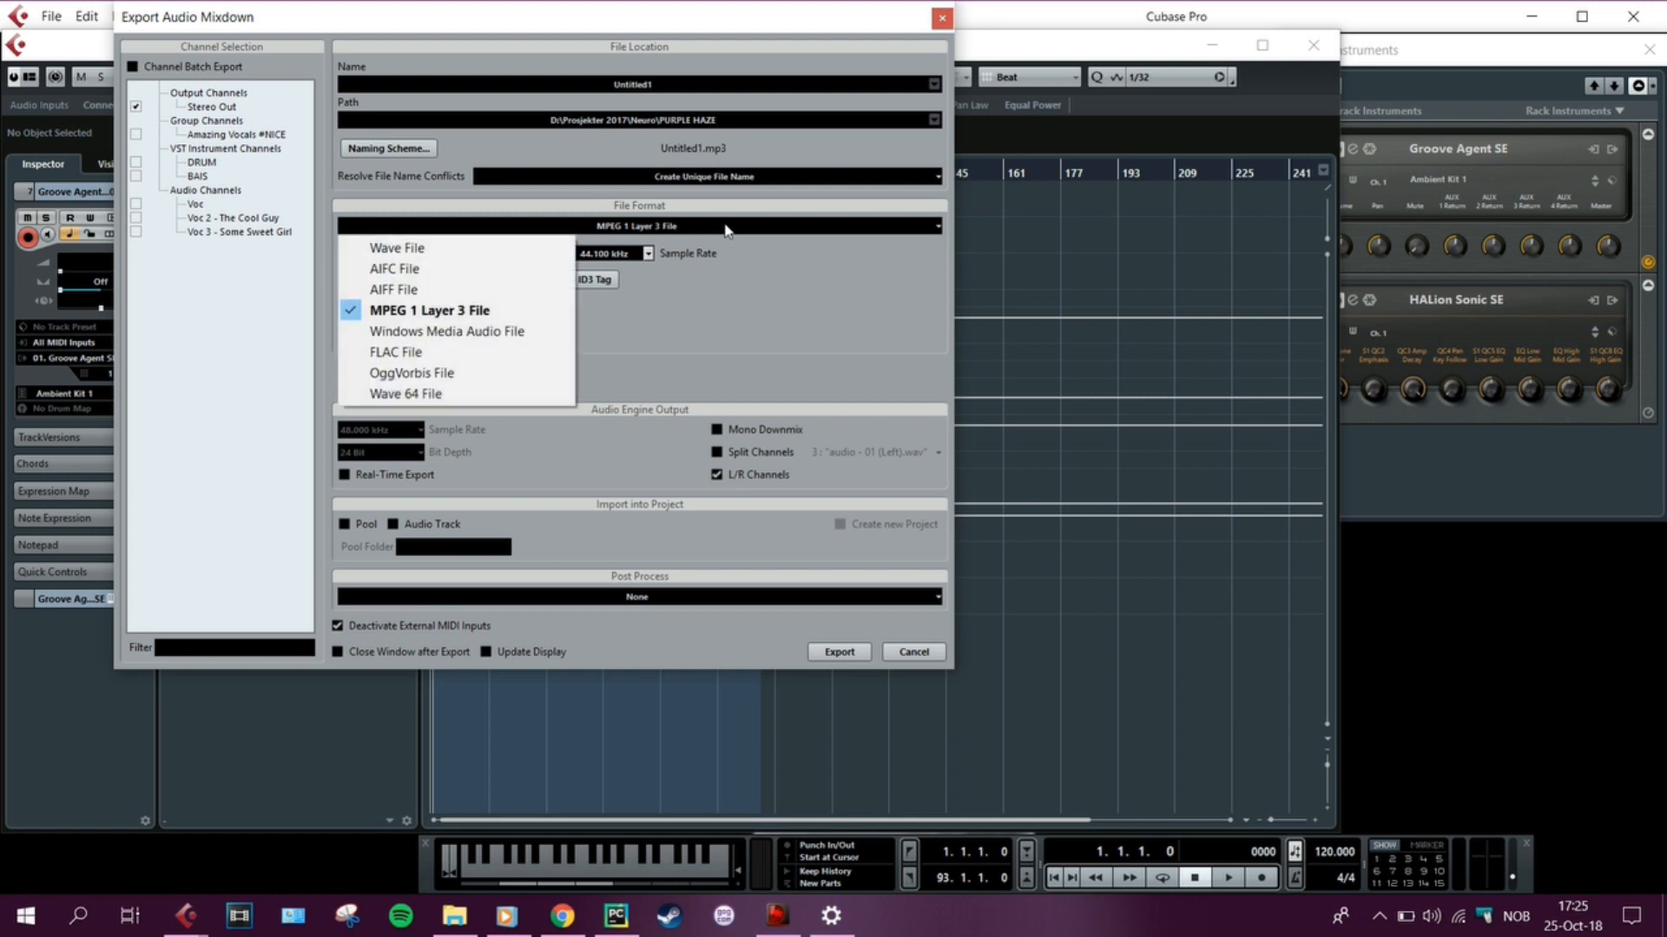
left_click(487, 243)
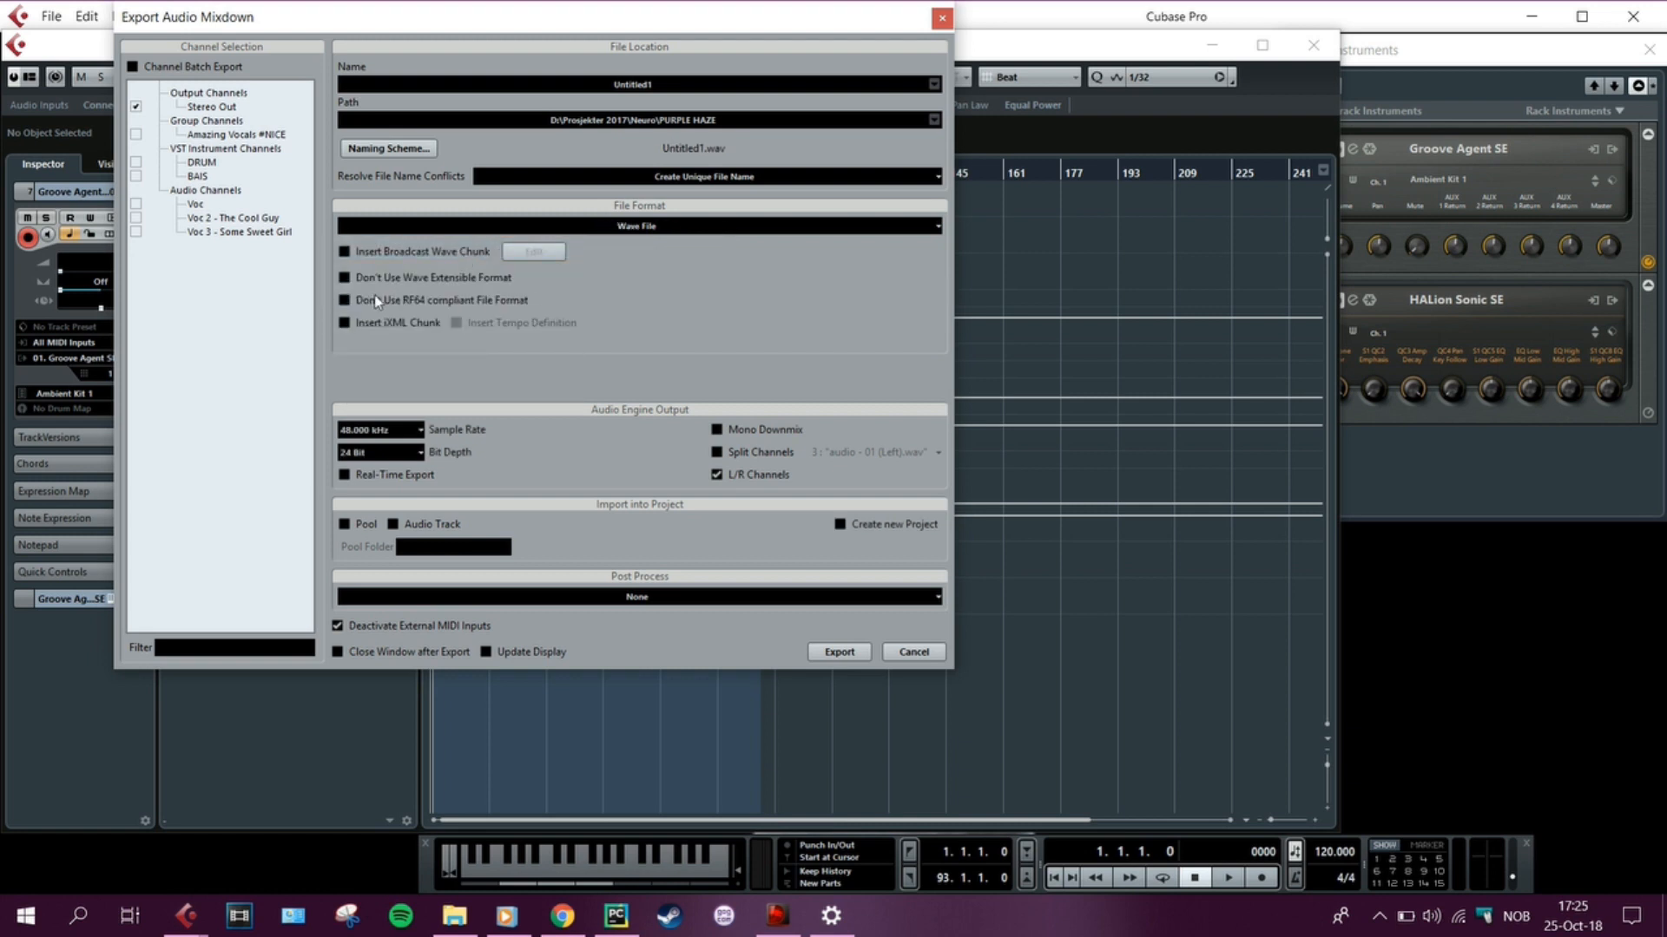
left_click(492, 233)
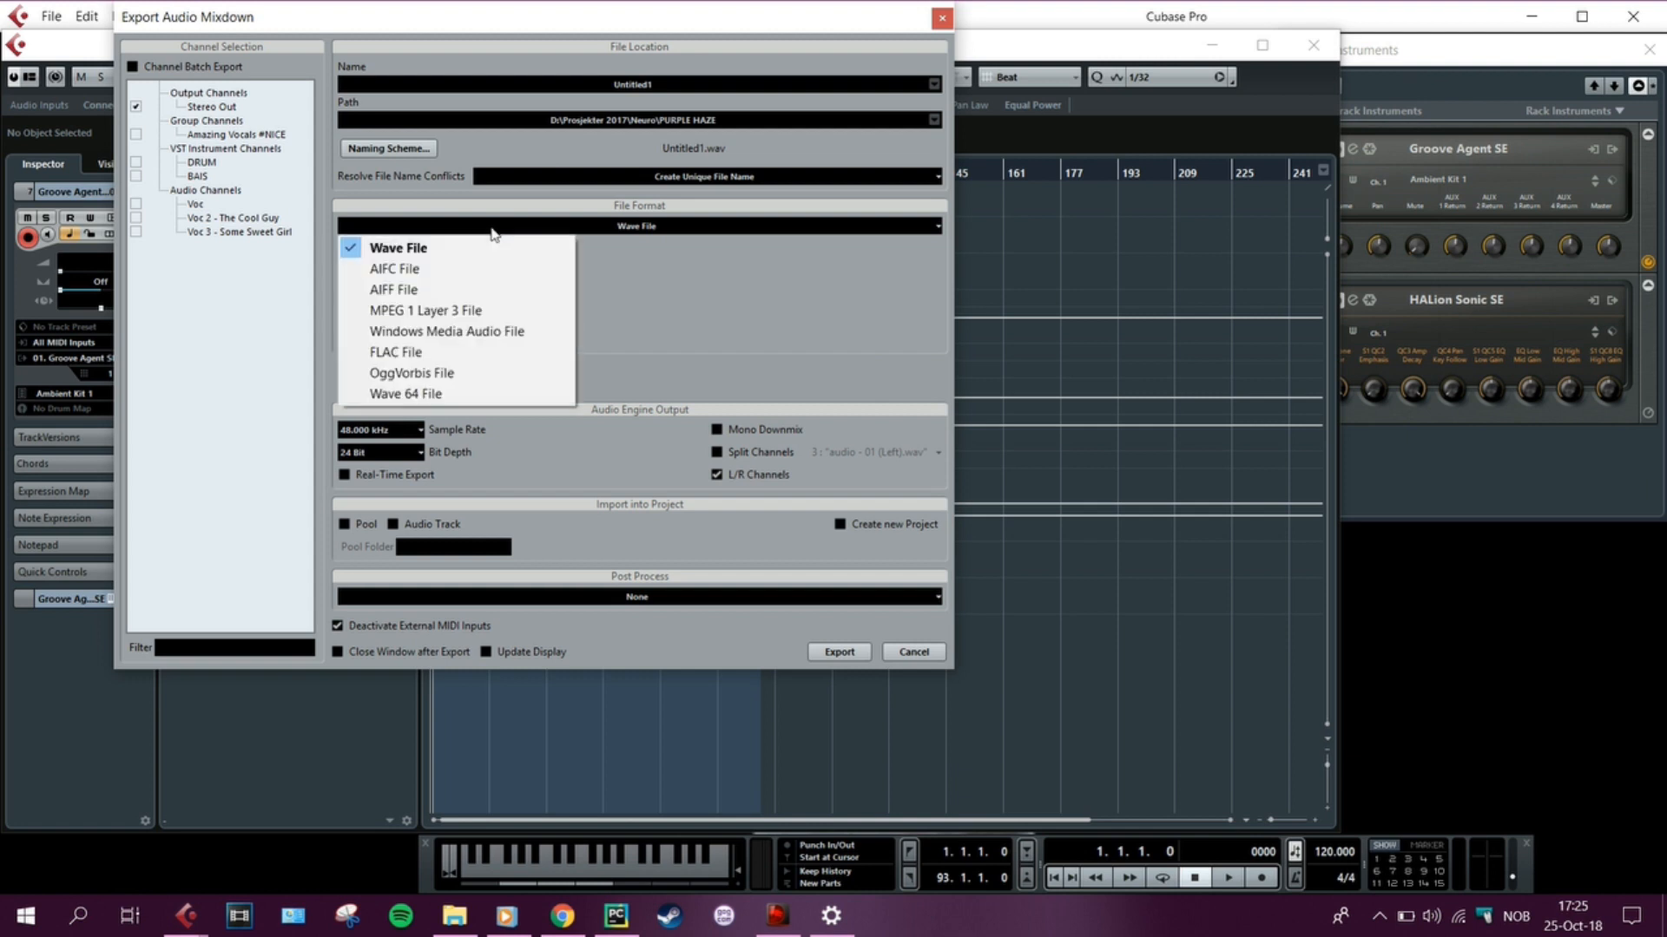
left_click(444, 314)
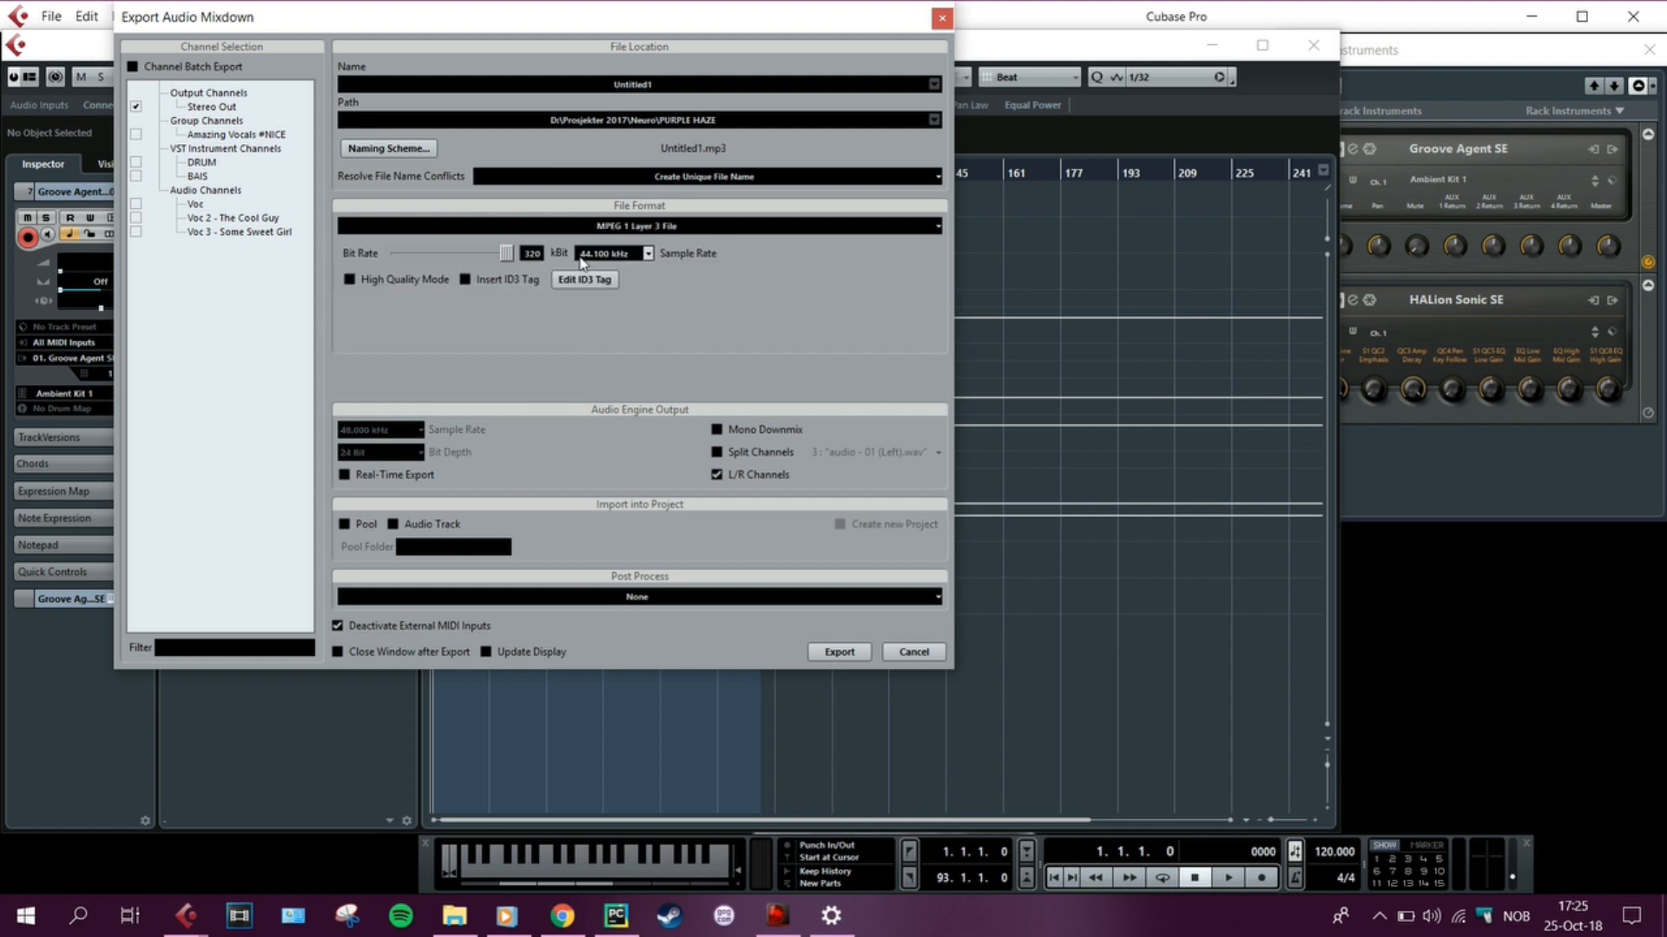
Try lower MP3 bit rates, restore the bit rate to 320 kBit, and set the sample rate to 44.100 kHz
left_click_drag(506, 253, 391, 254)
left_click_drag(389, 259, 510, 294)
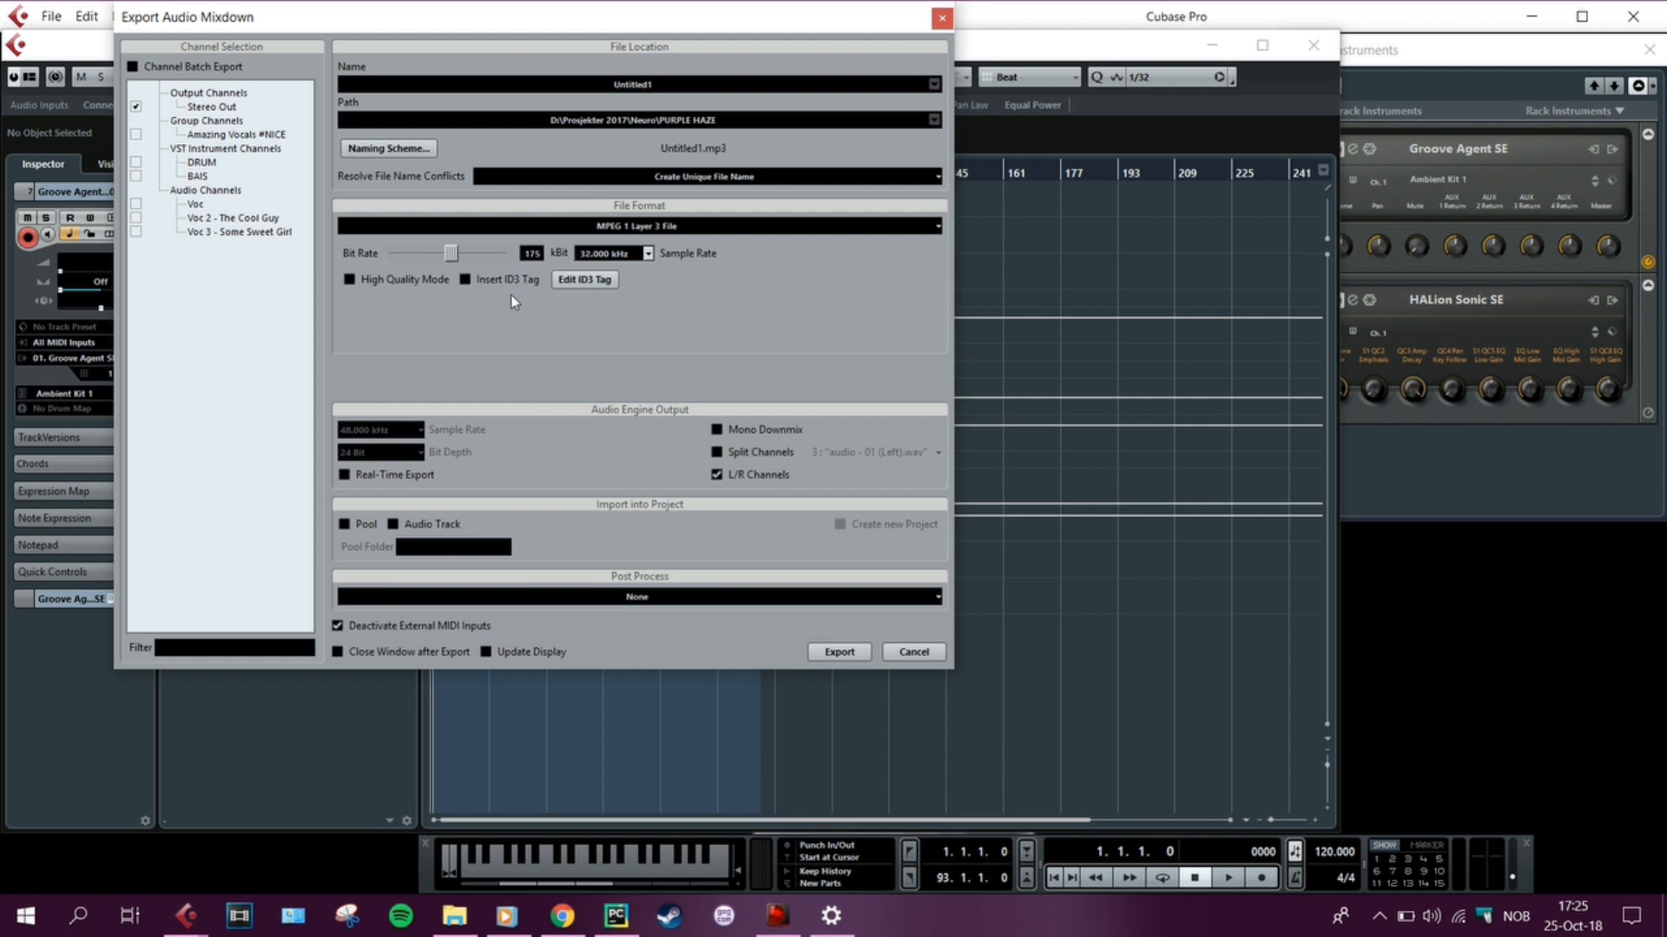
left_click(648, 253)
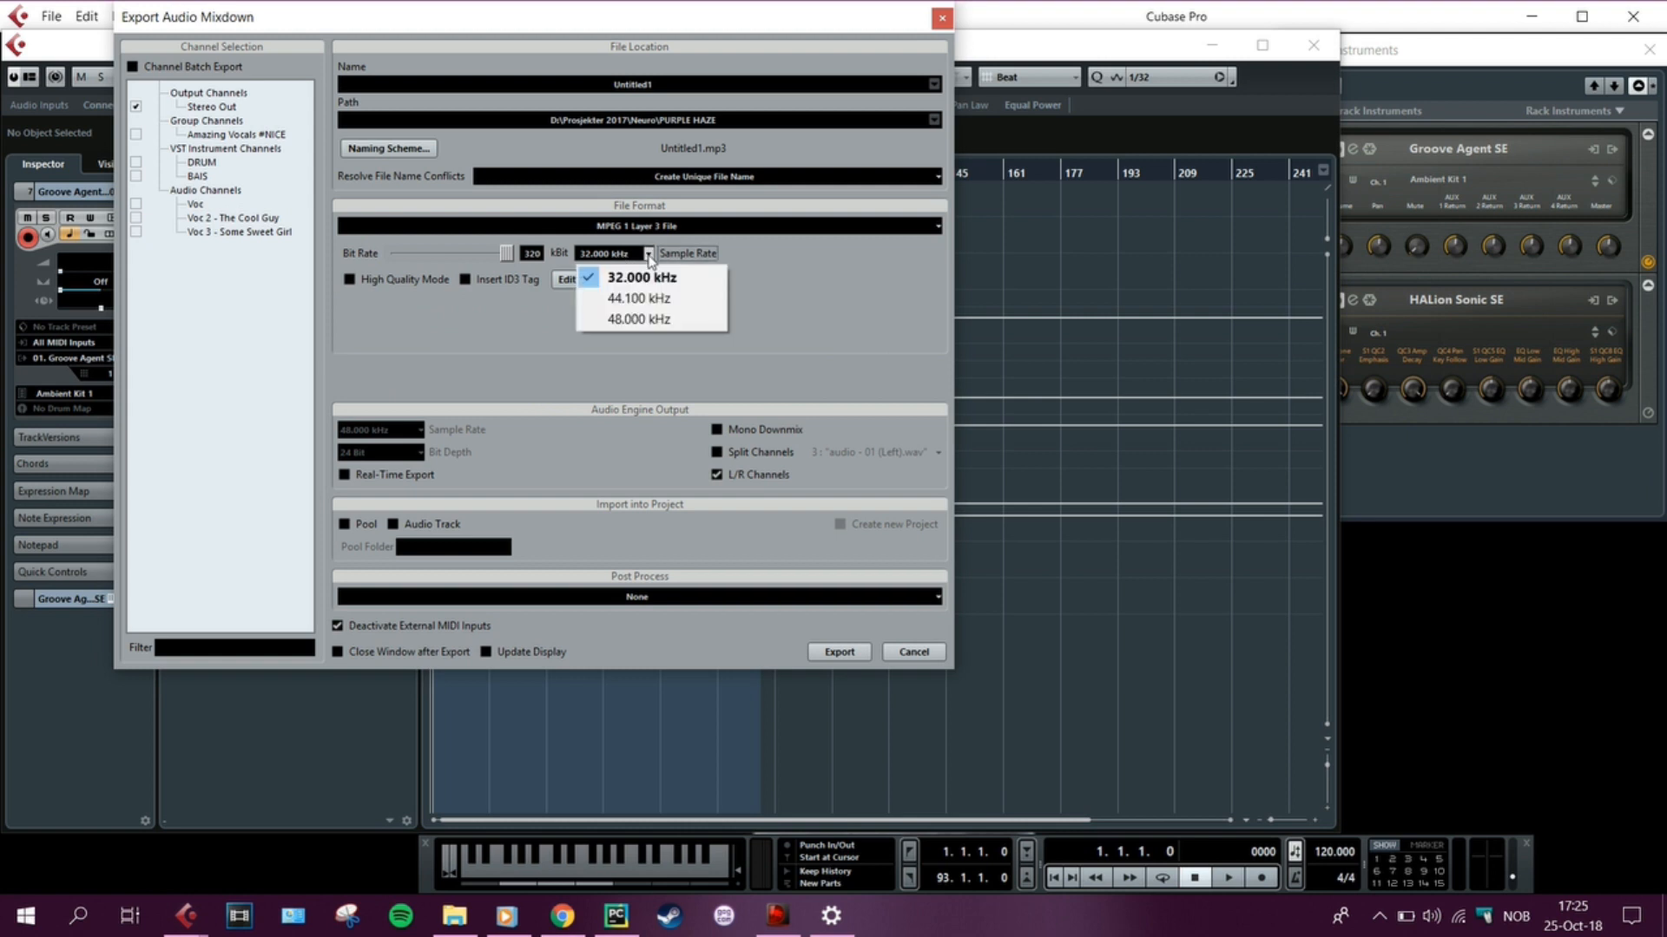
left_click(642, 298)
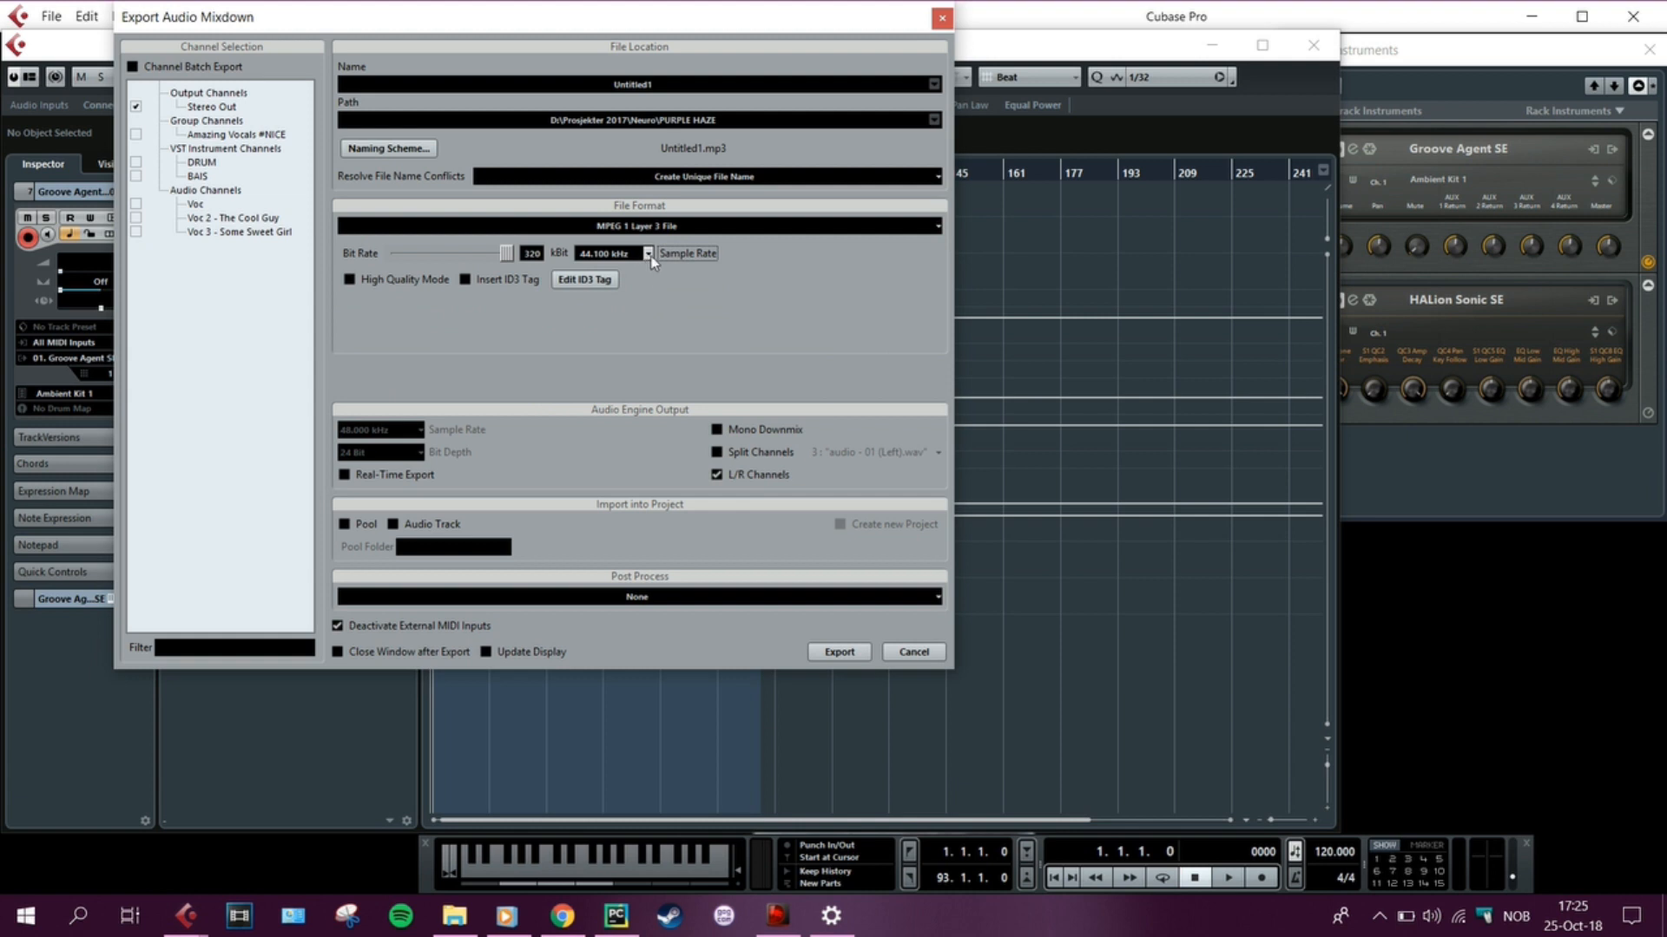
Try a 48.000 kHz sample rate for the MP3 and set it back to 44.100 kHz
left_click(647, 253)
left_click(623, 322)
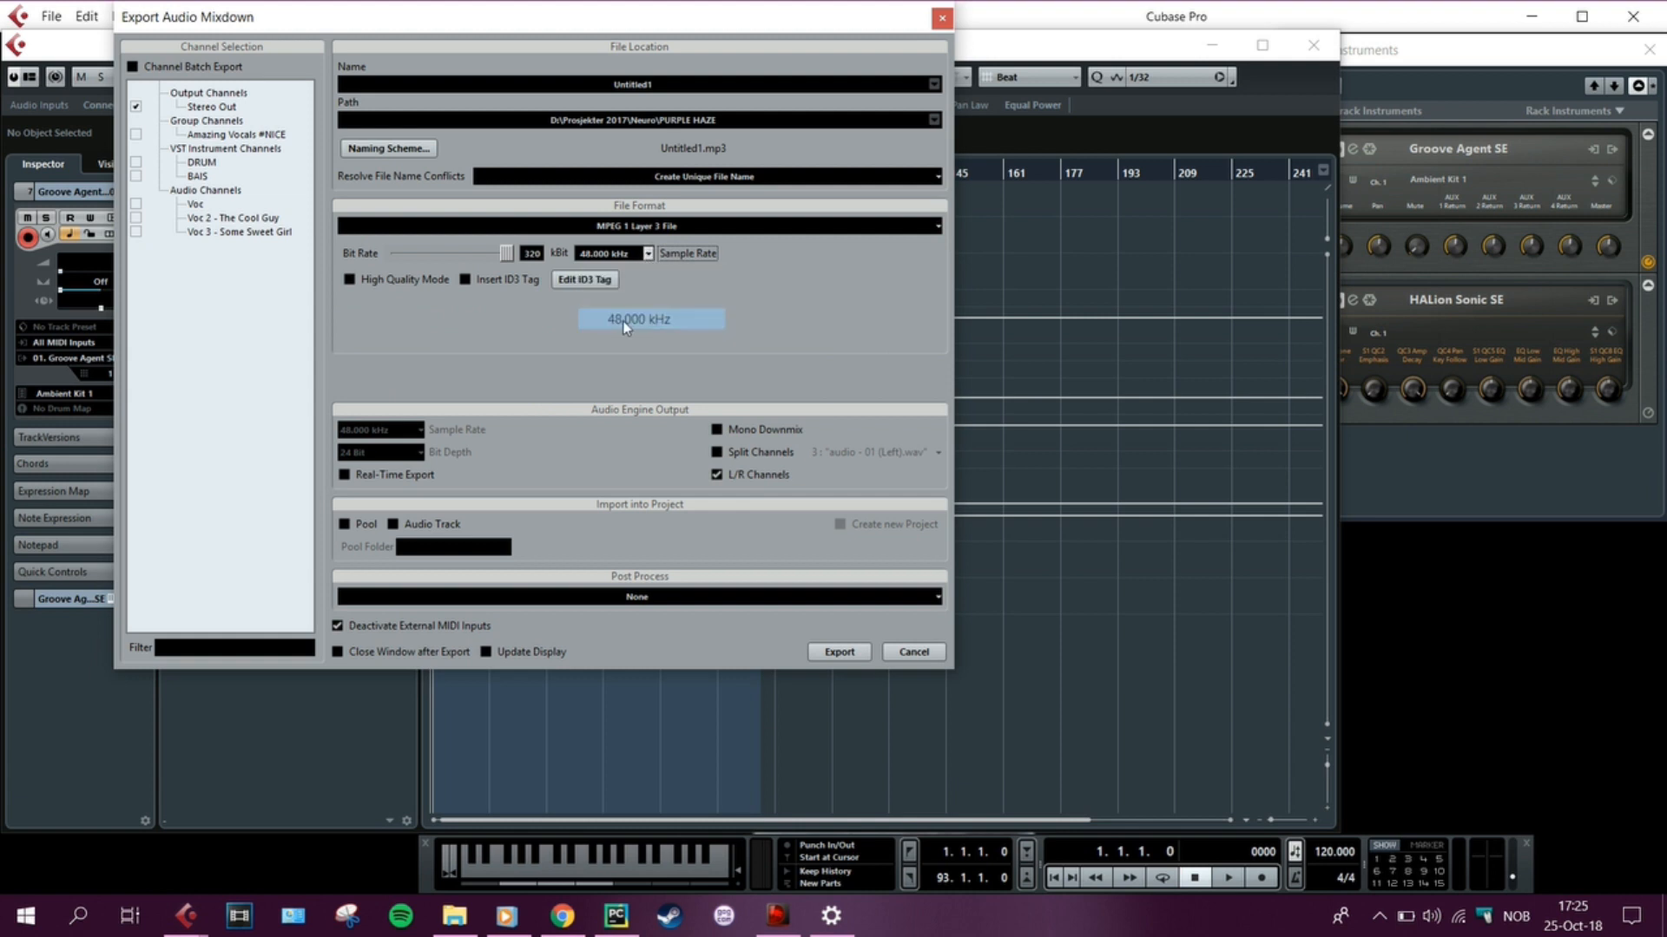
left_click(647, 254)
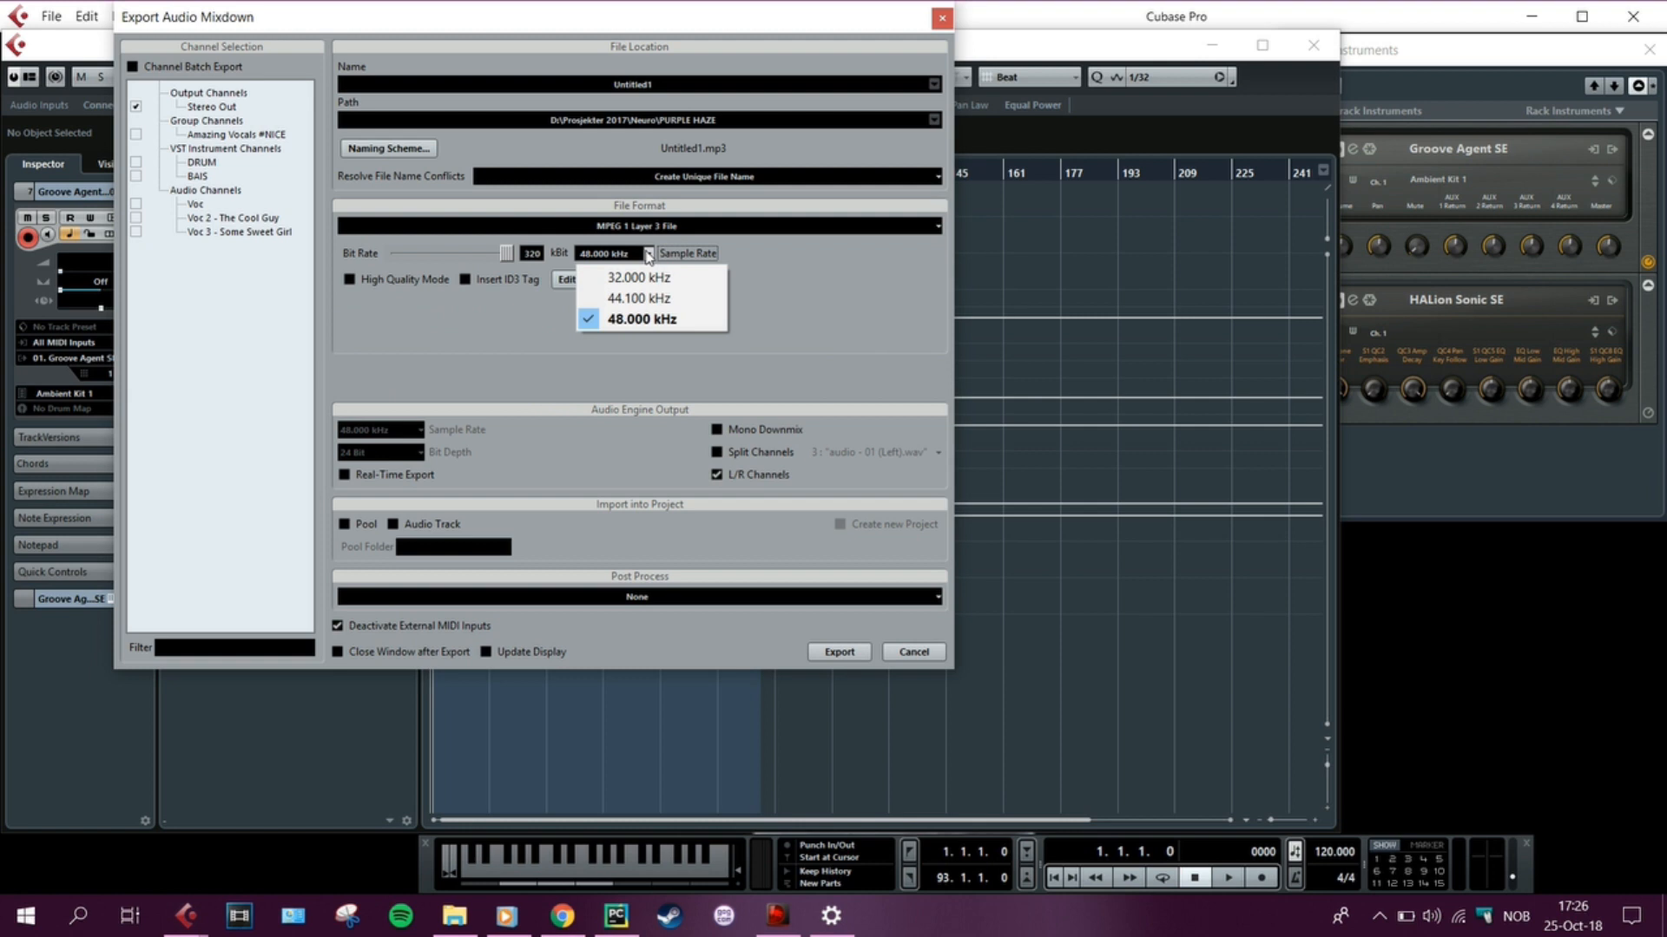
left_click(638, 300)
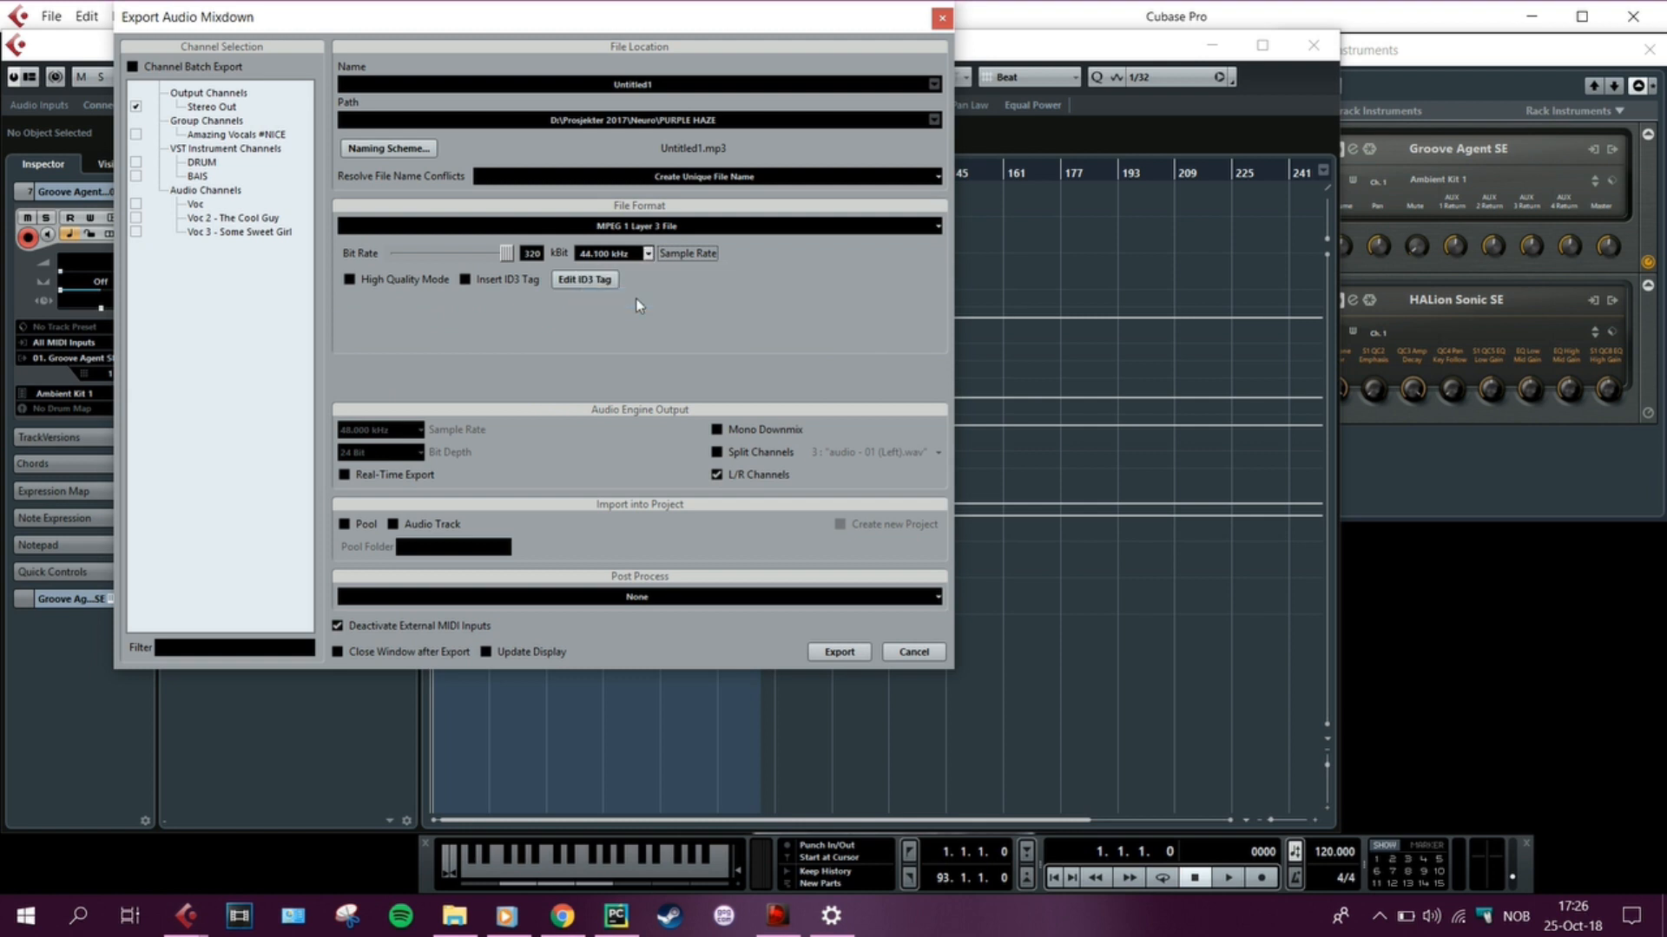
View the ID3 tag fields available for the MP3 export and close them
left_click(350, 280)
left_click(466, 282)
left_click(570, 282)
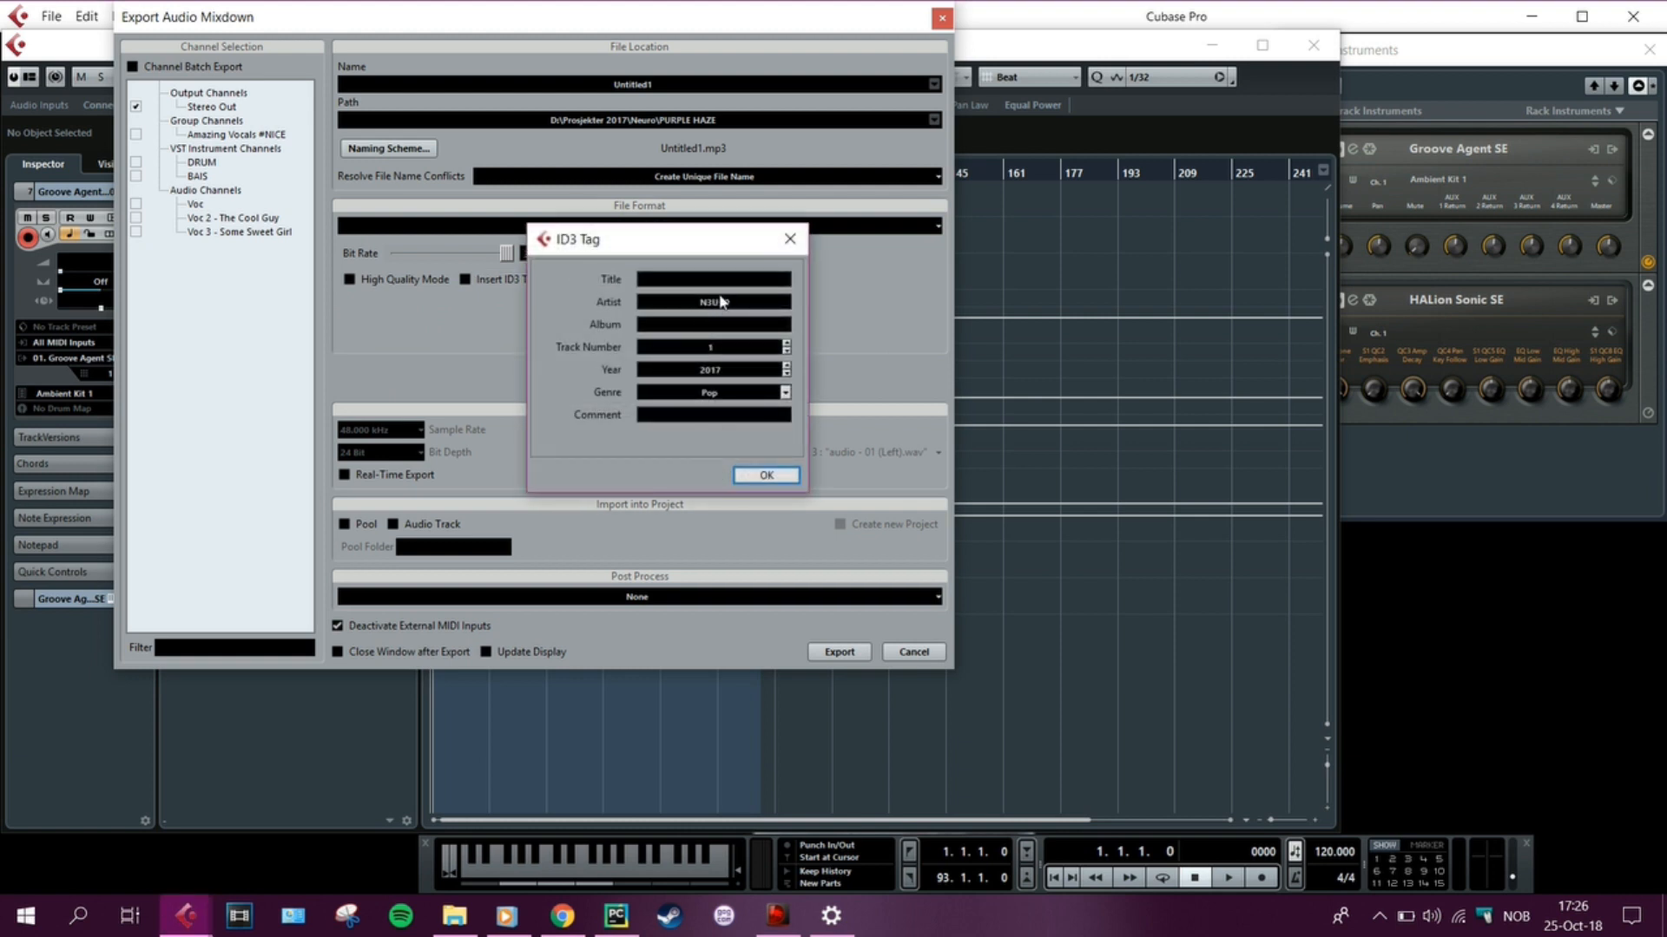
left_click(787, 241)
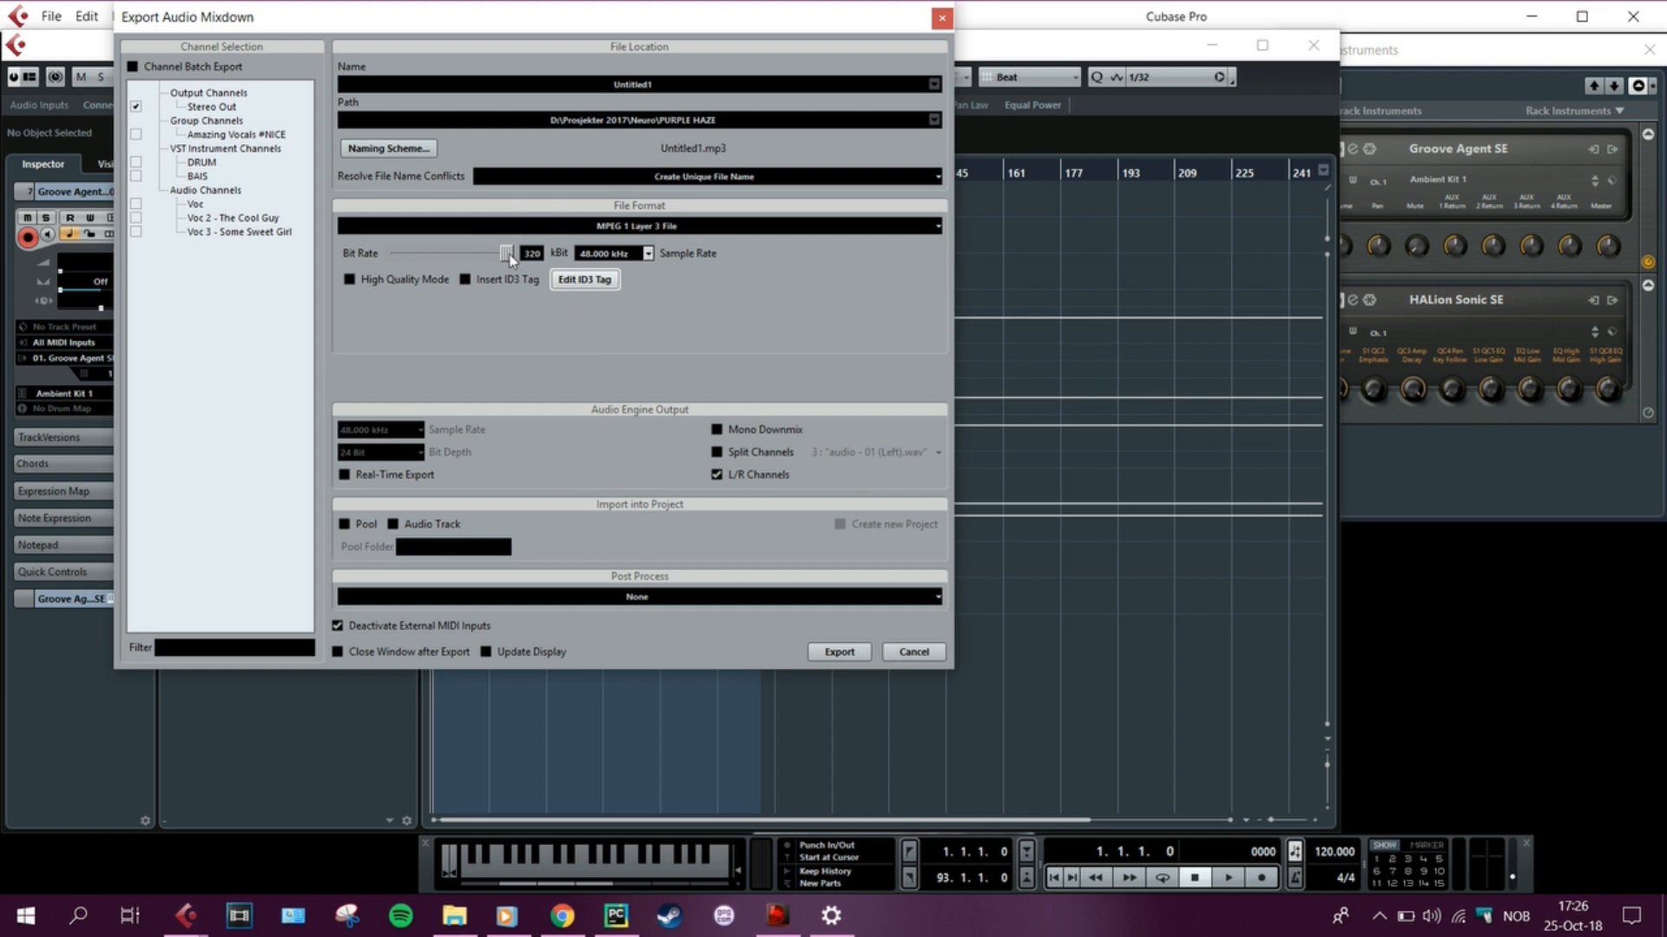
Set the MP3 sample rate to 44.100 kHz, and switch the export to Wave File with a 44.100 kHz sample rate
left_click(607, 253)
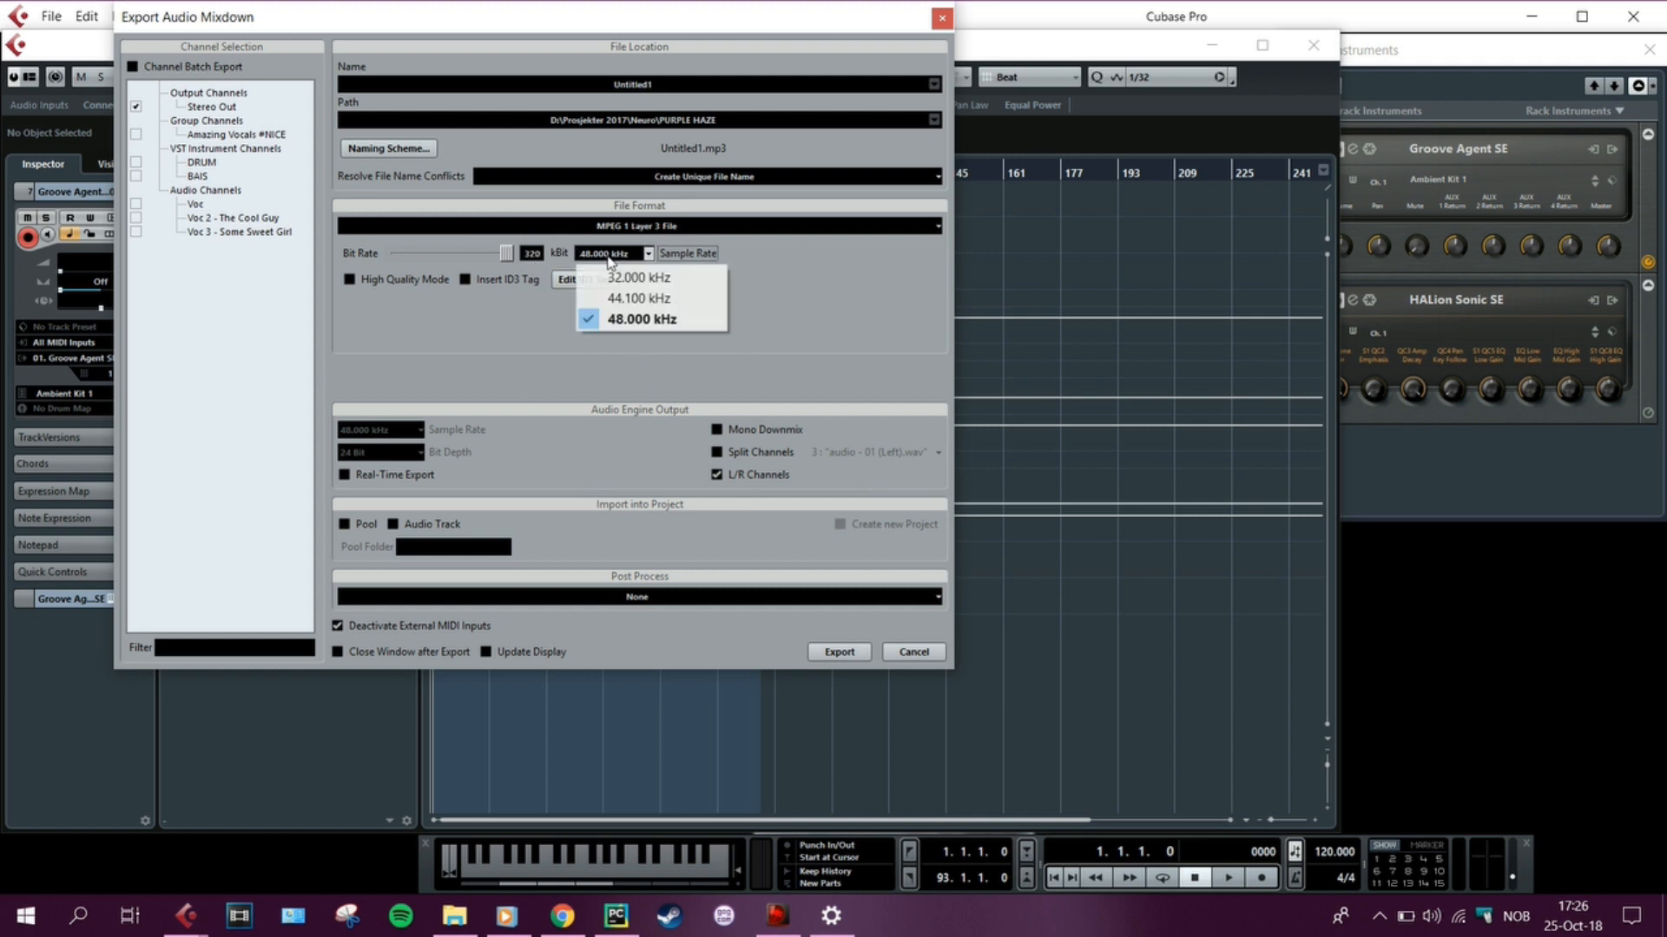
left_click(624, 299)
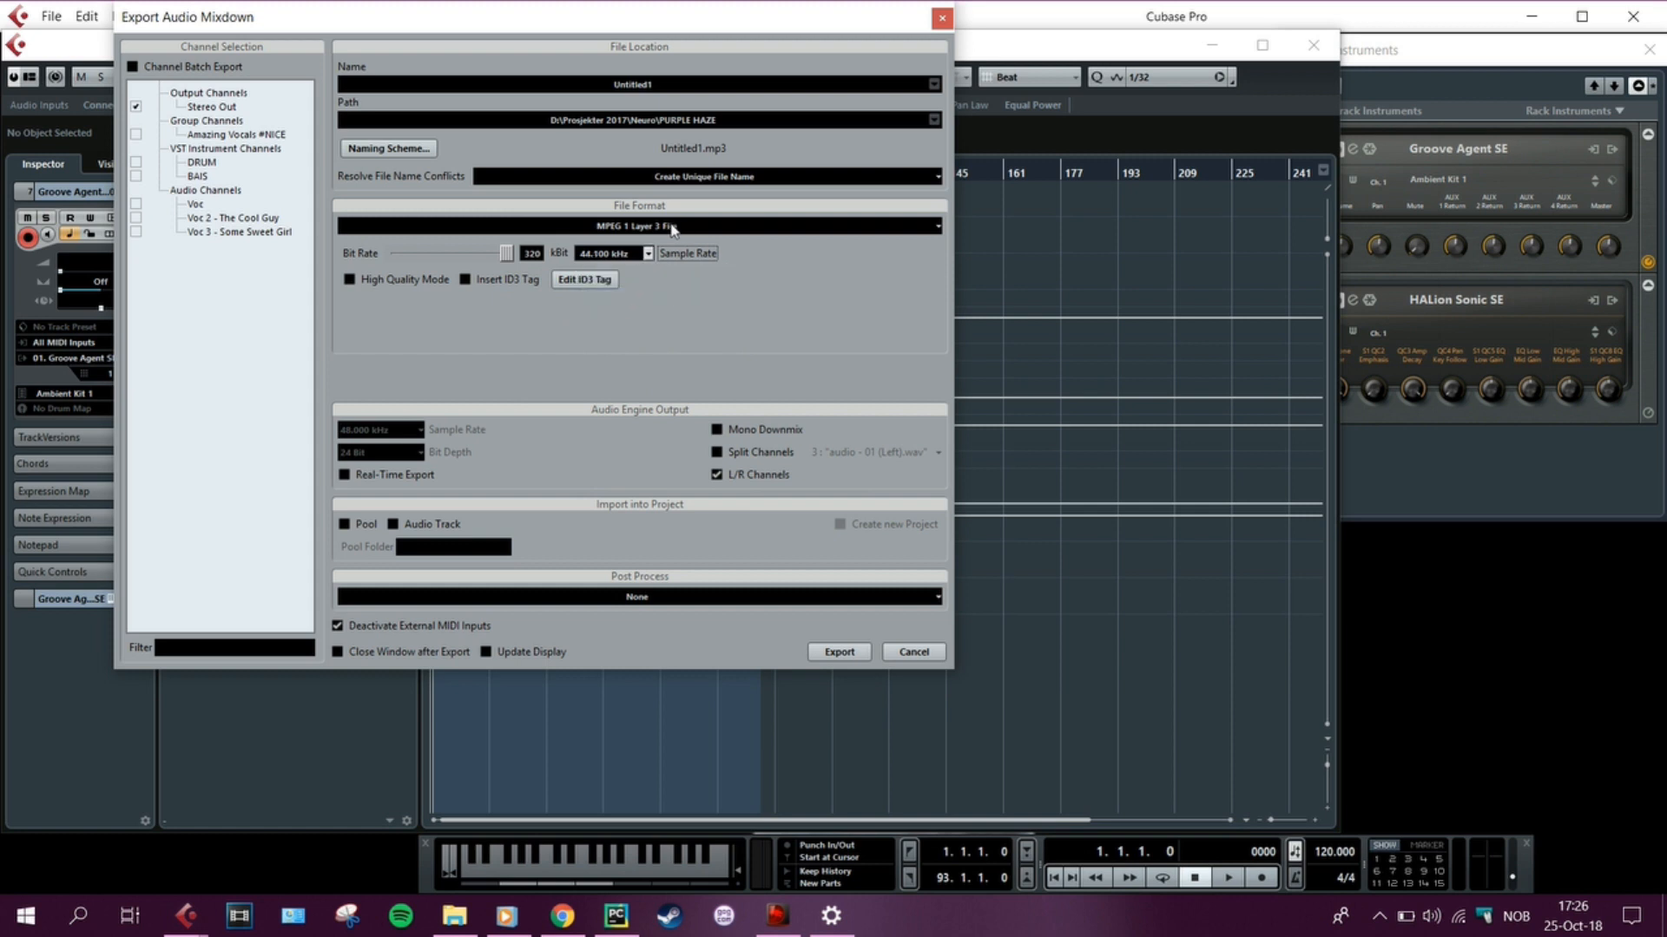
left_click(673, 227)
left_click(508, 250)
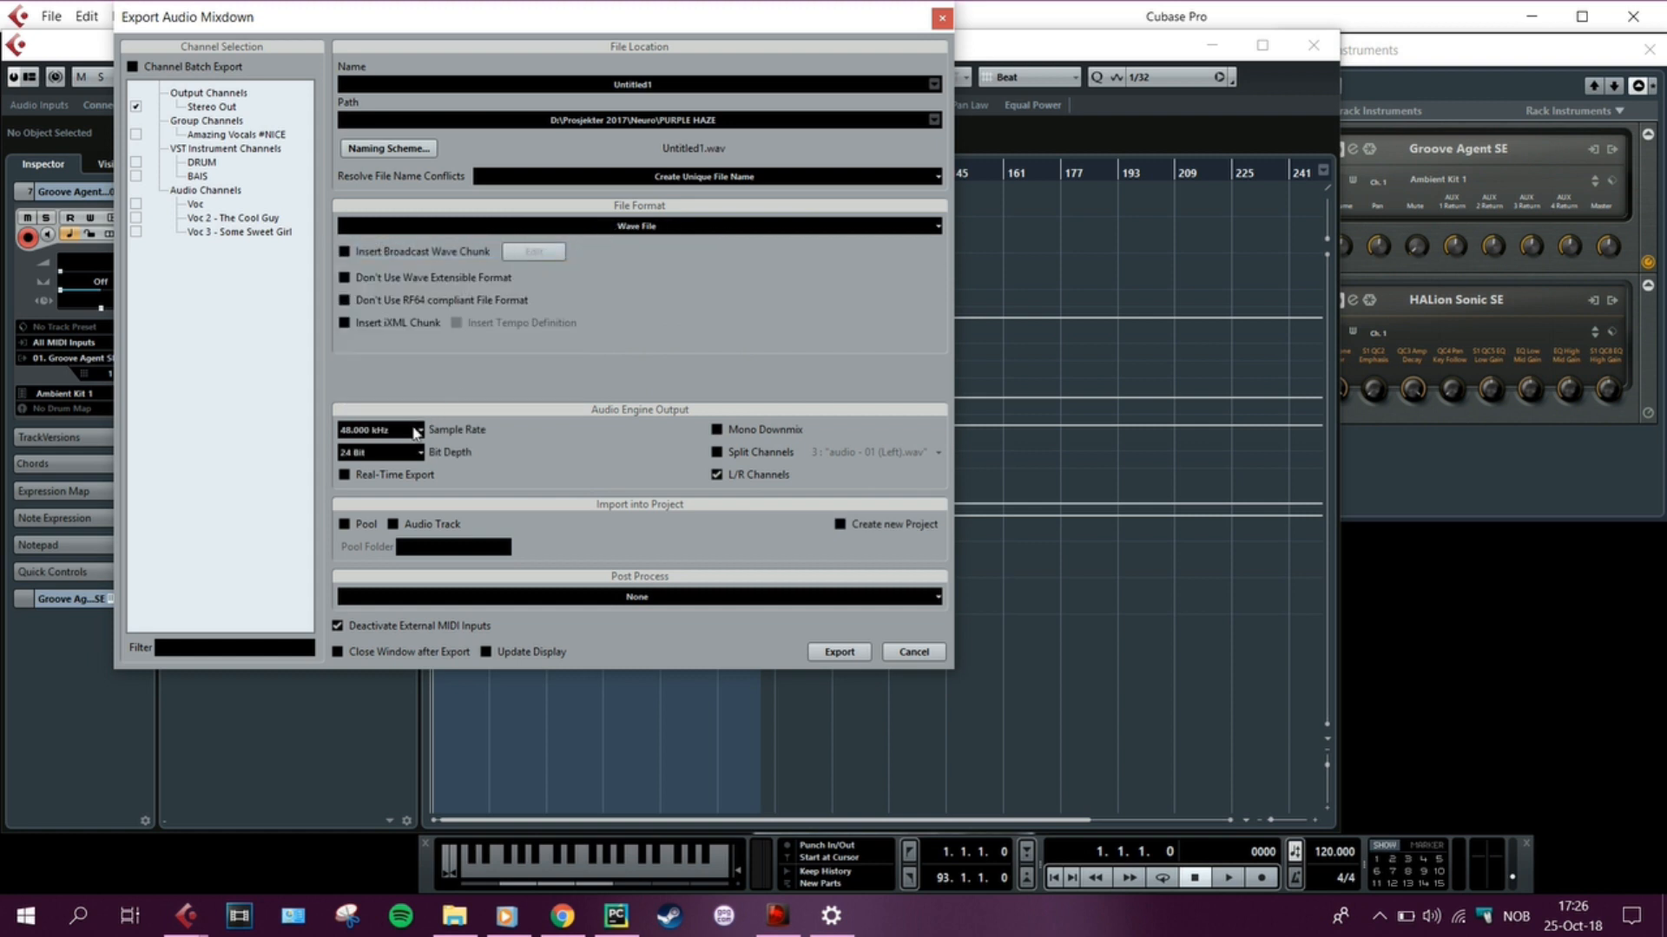
left_click(387, 430)
left_click(401, 556)
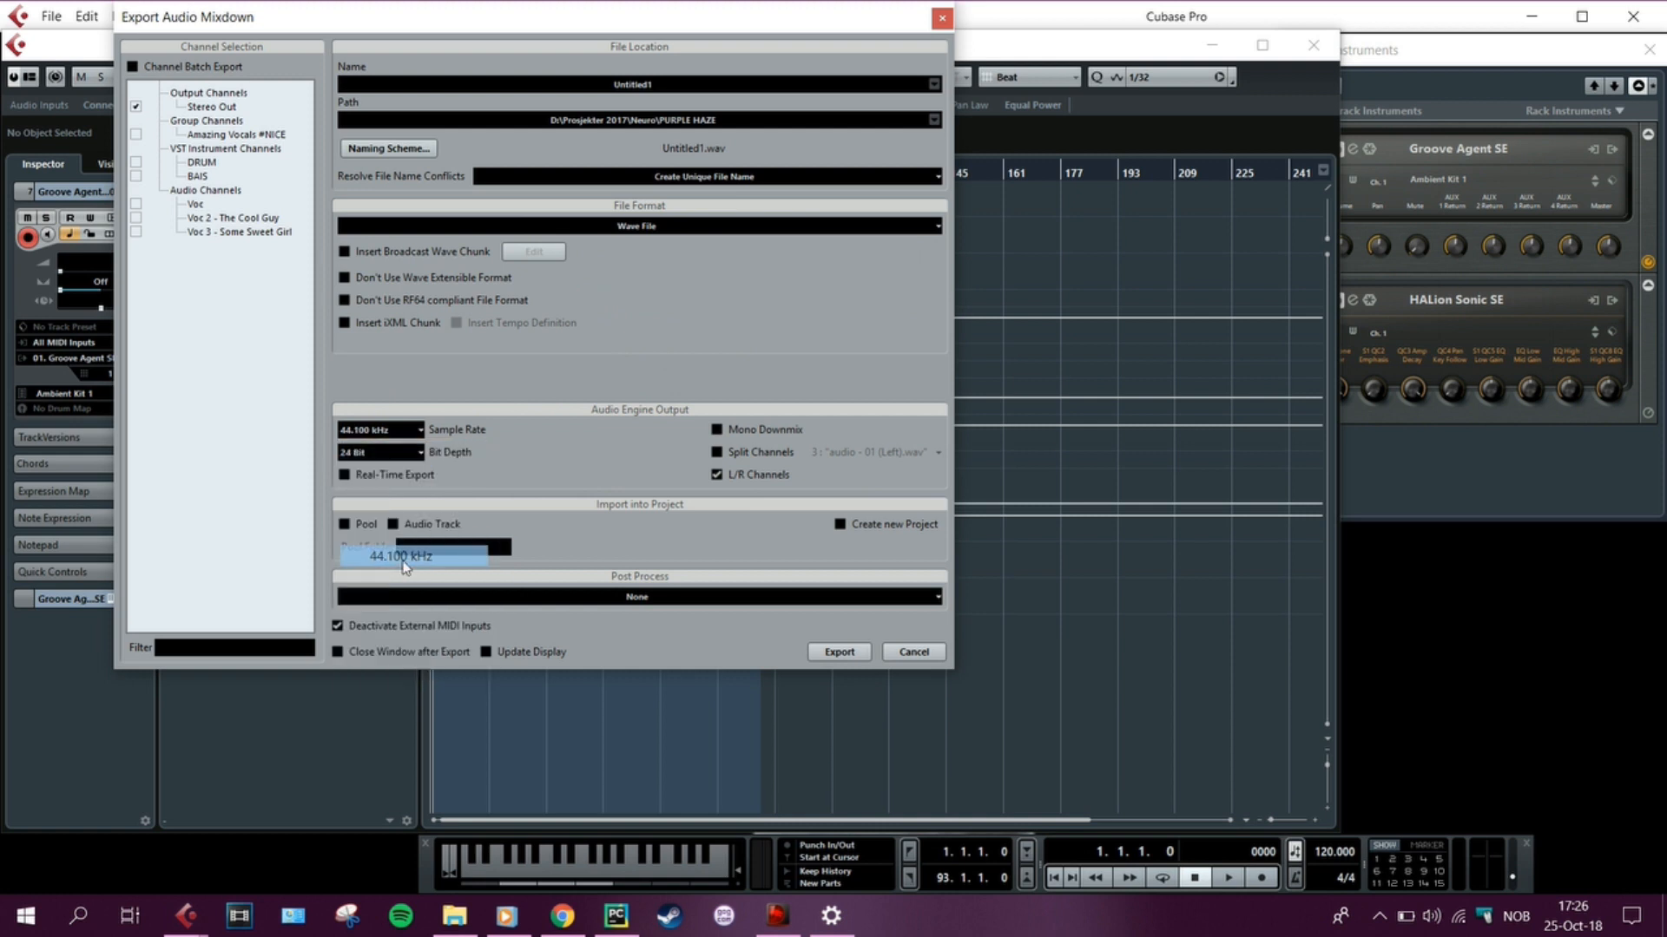
Set the export bit depth to 24 Bit and keep the L/R Channels option enabled
left_click(384, 453)
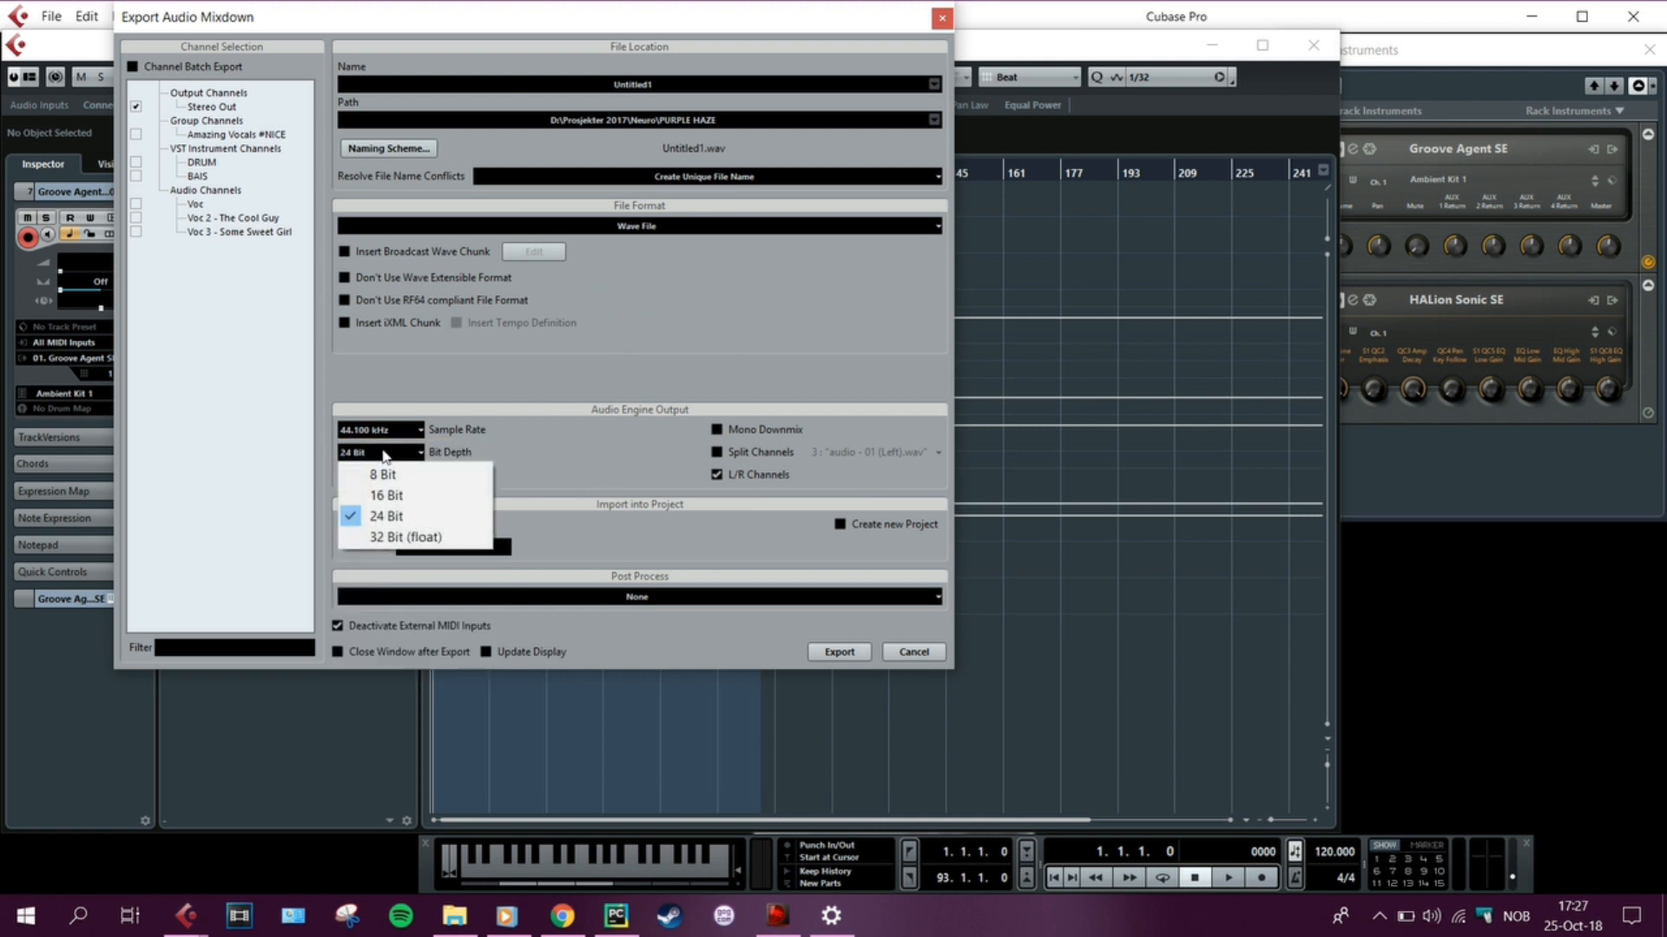
left_click(399, 519)
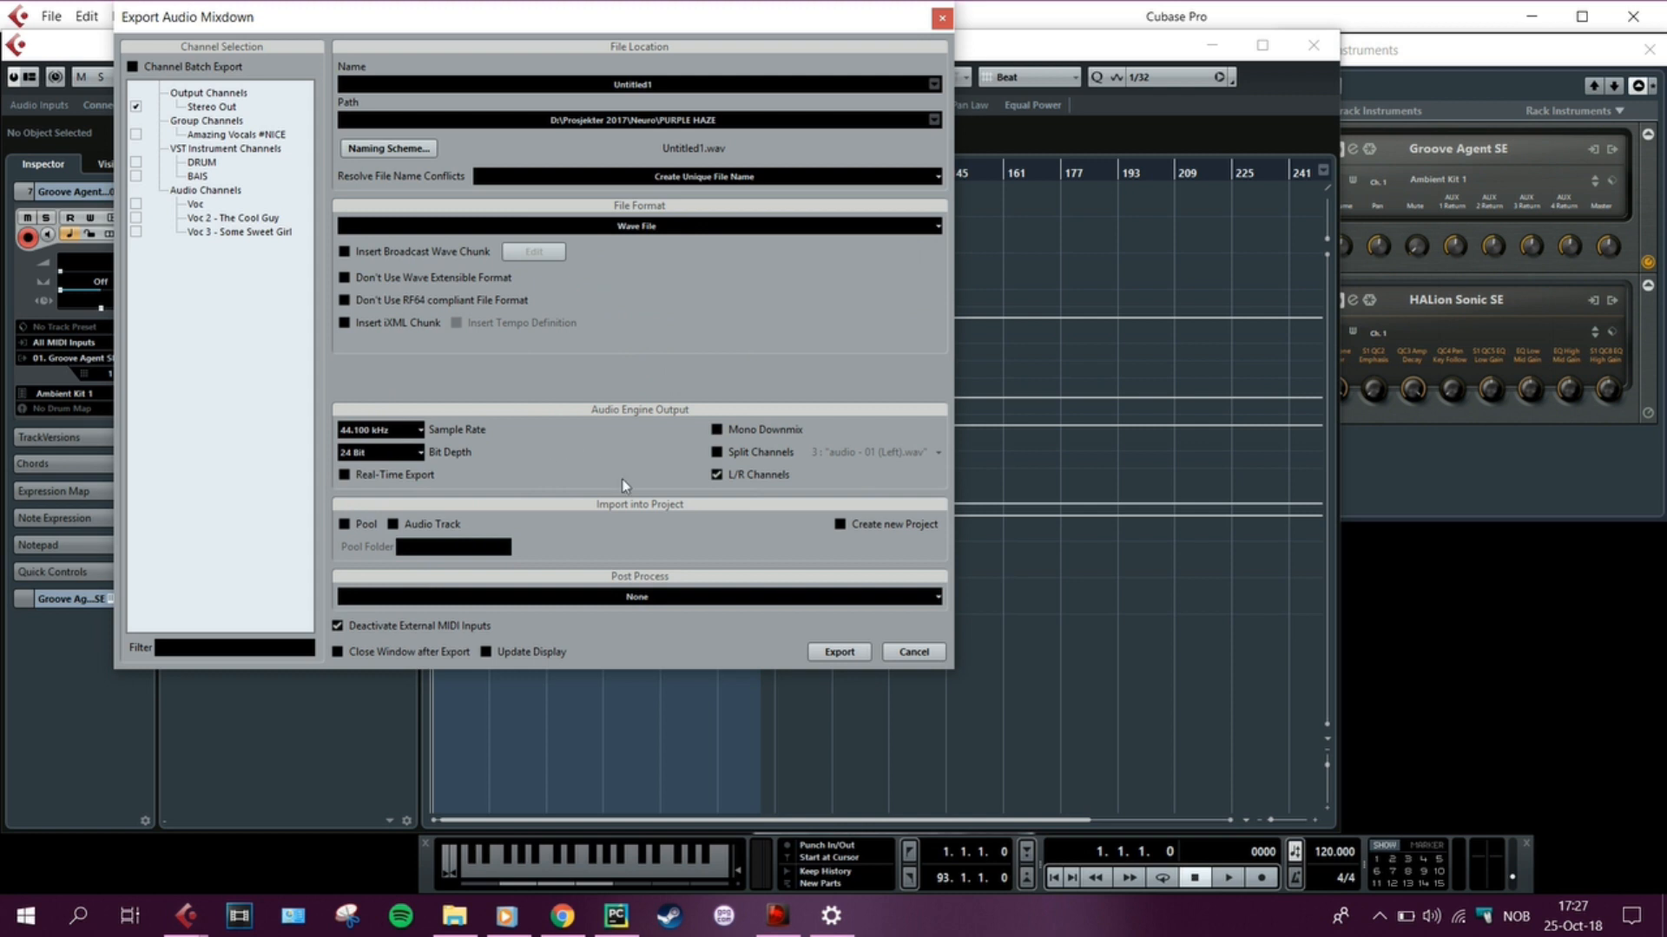
left_click(717, 476)
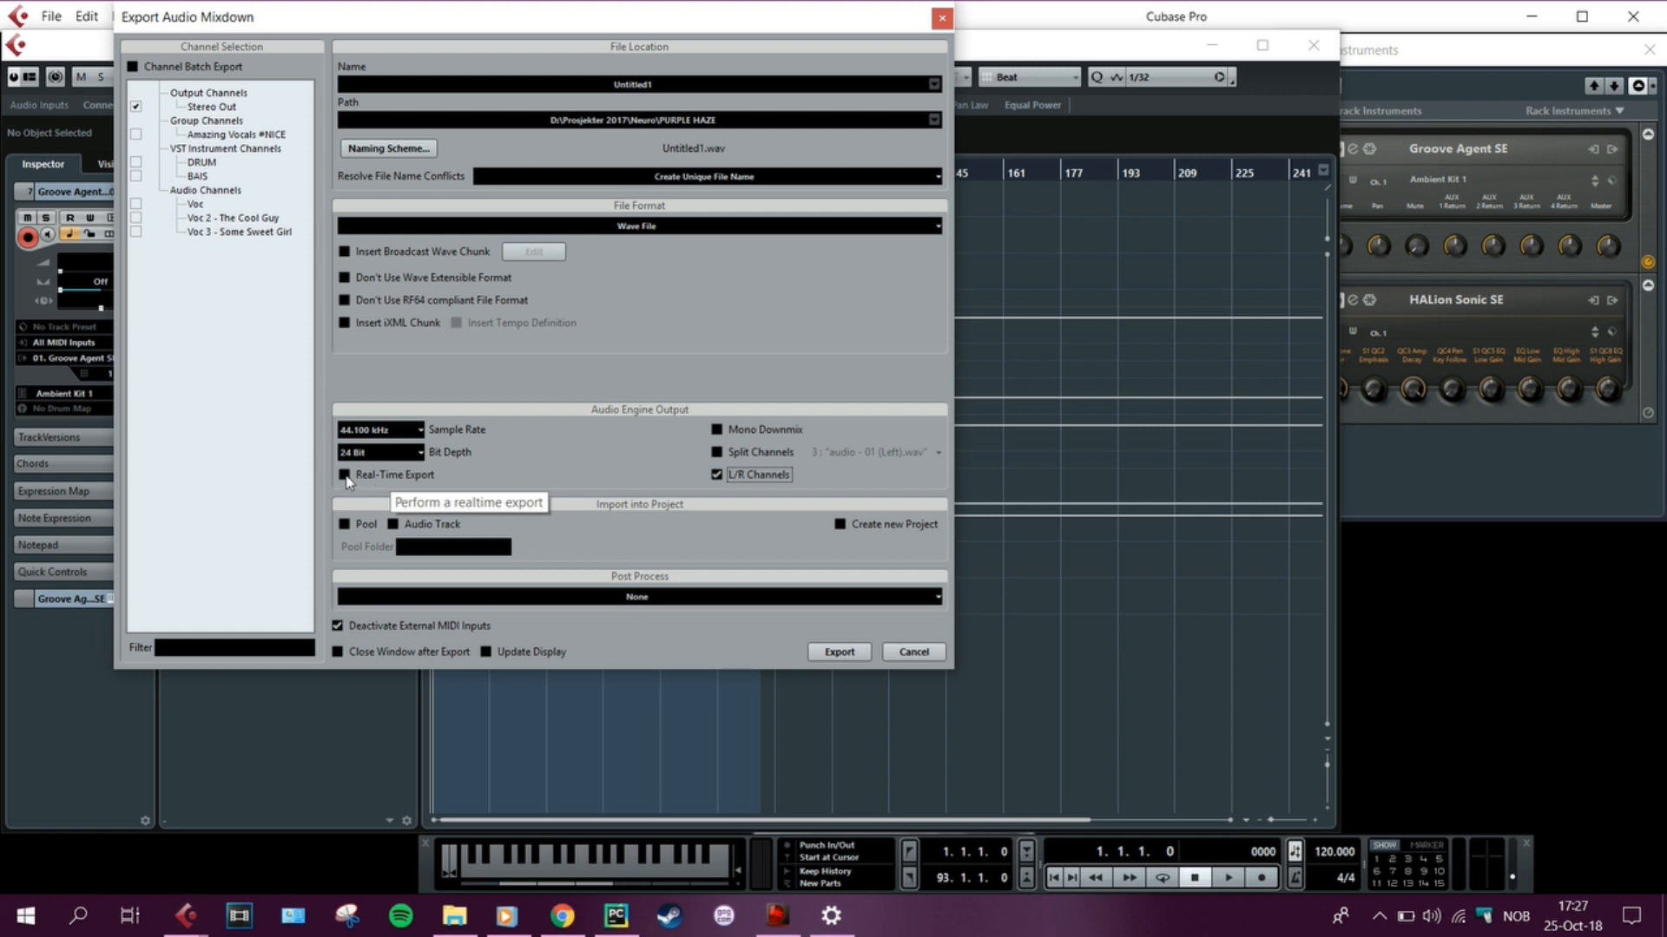
Enable Real-Time Export, leave the Pool and Audio Track import options off, and try exporting the Stereo Out mixdown as a Wave File
left_click(378, 484)
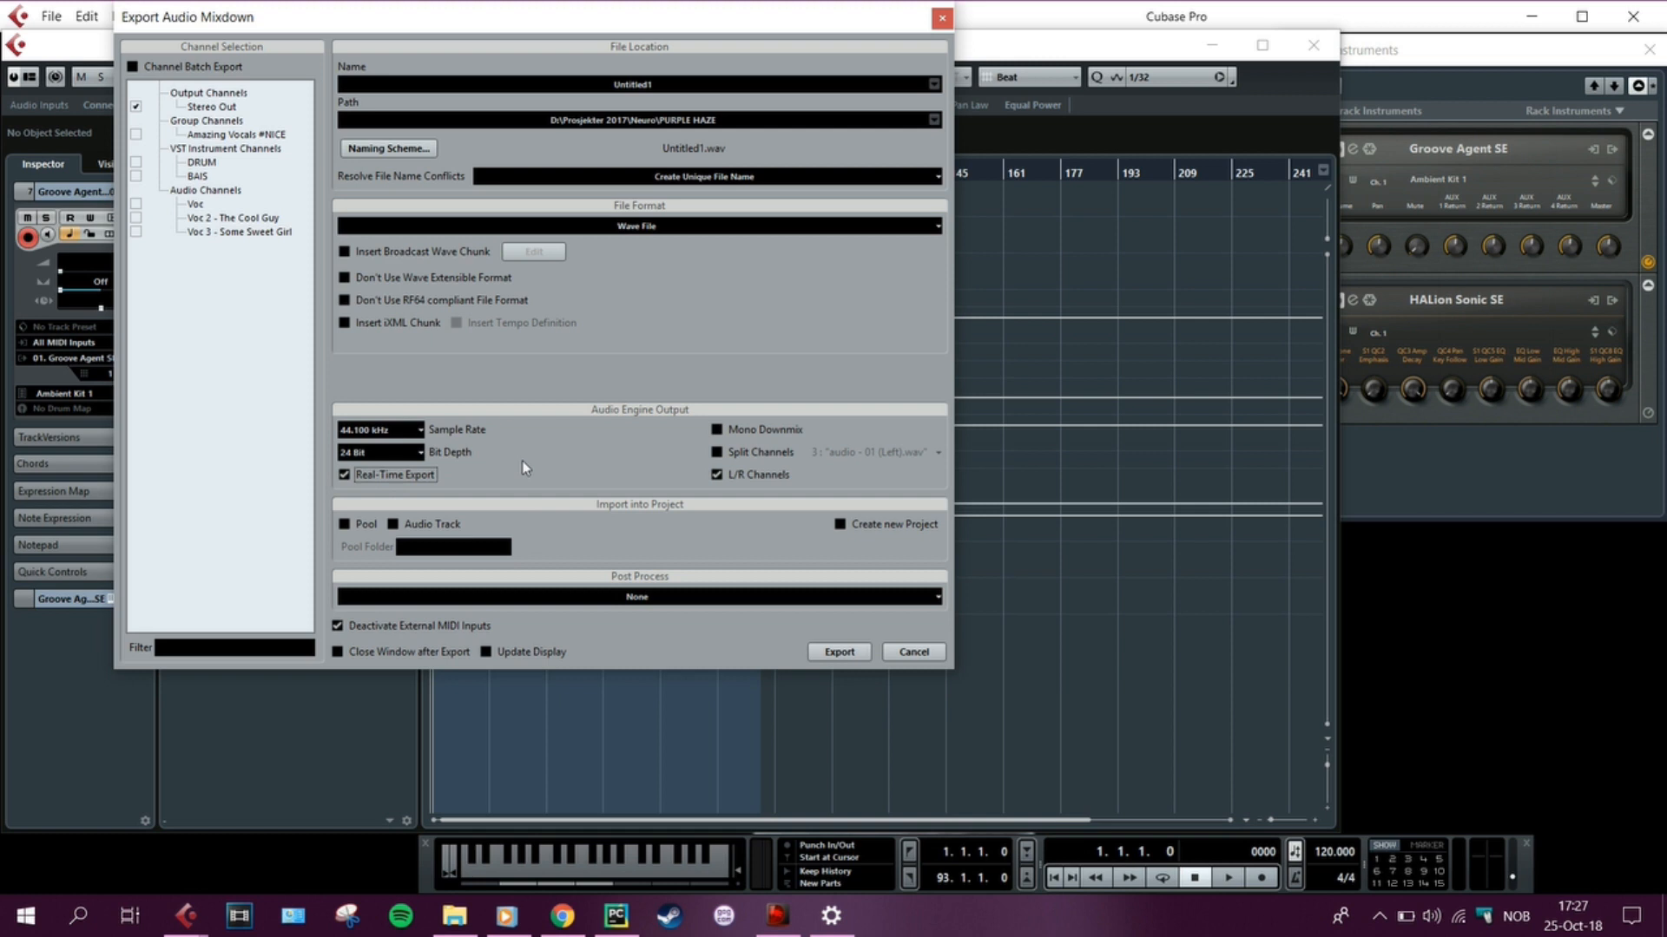
left_click(344, 475)
left_click(346, 483)
left_click(393, 529)
left_click(344, 525)
left_click(837, 652)
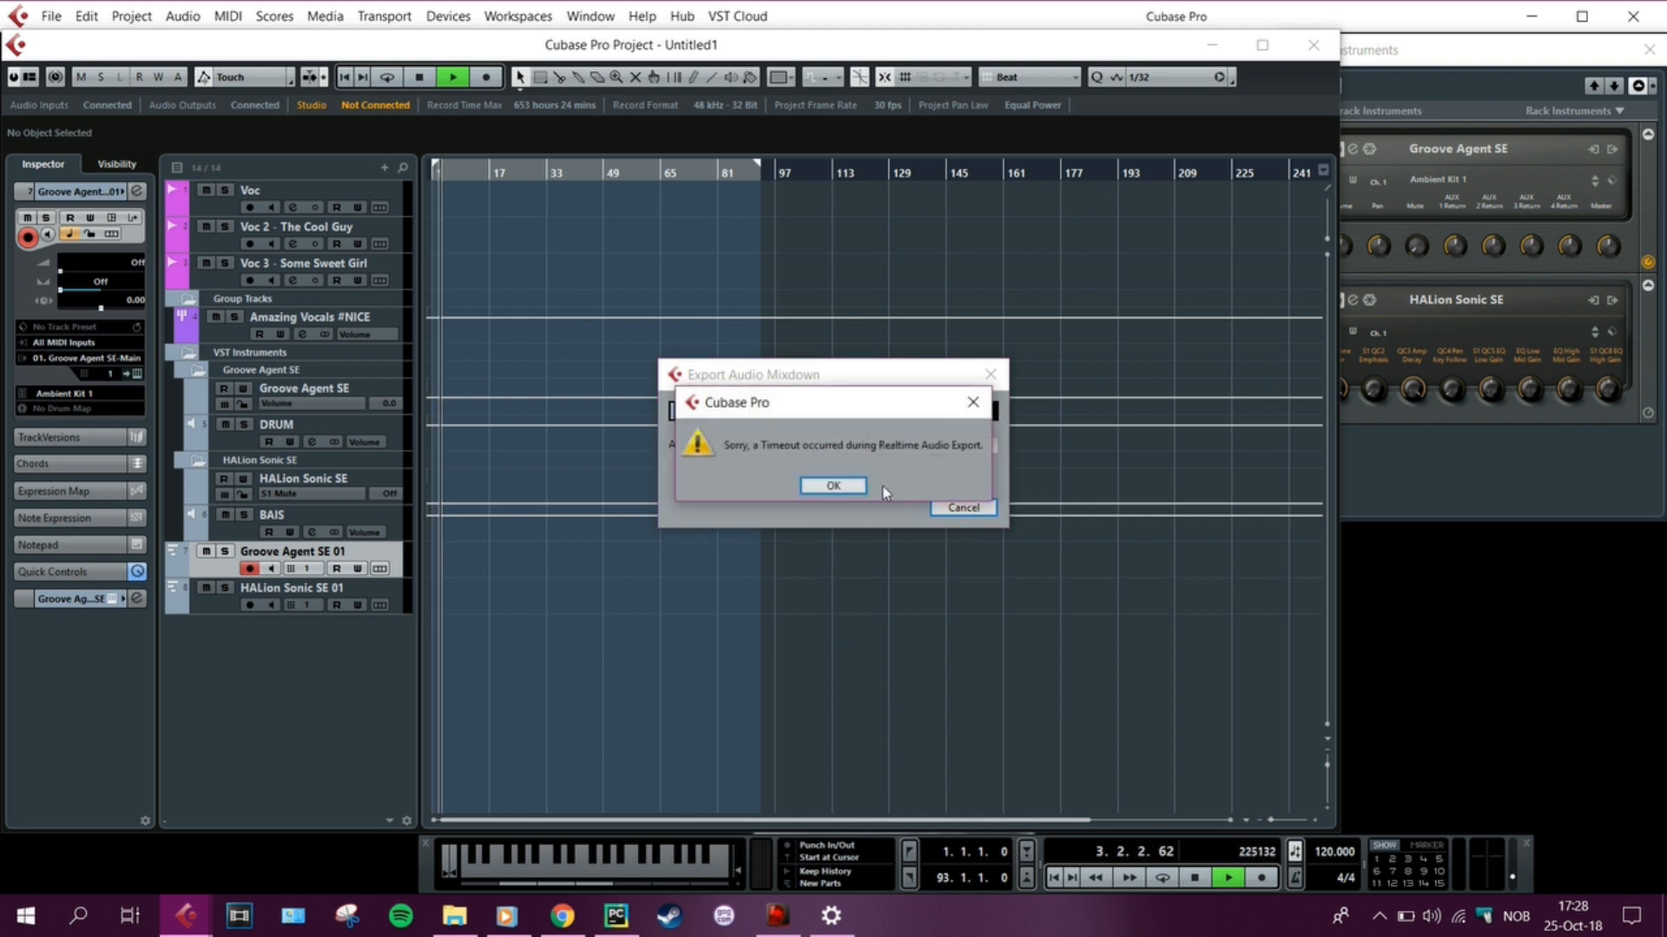
Cancel the running mixdown and close the export settings
left_click(835, 485)
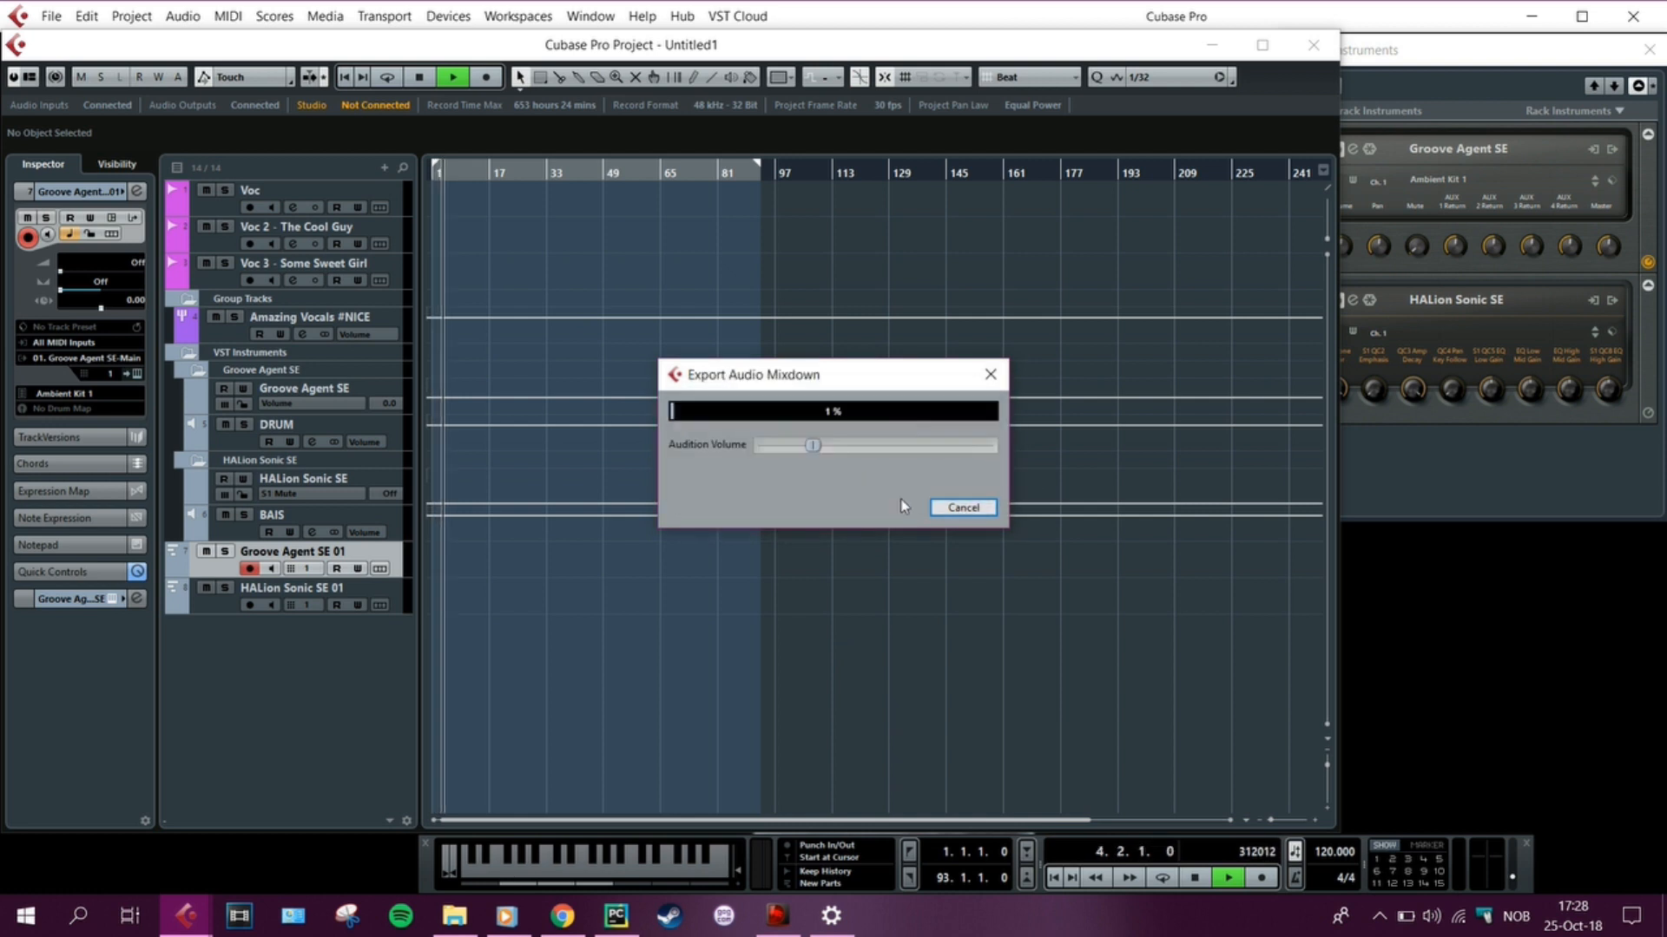
left_click(965, 508)
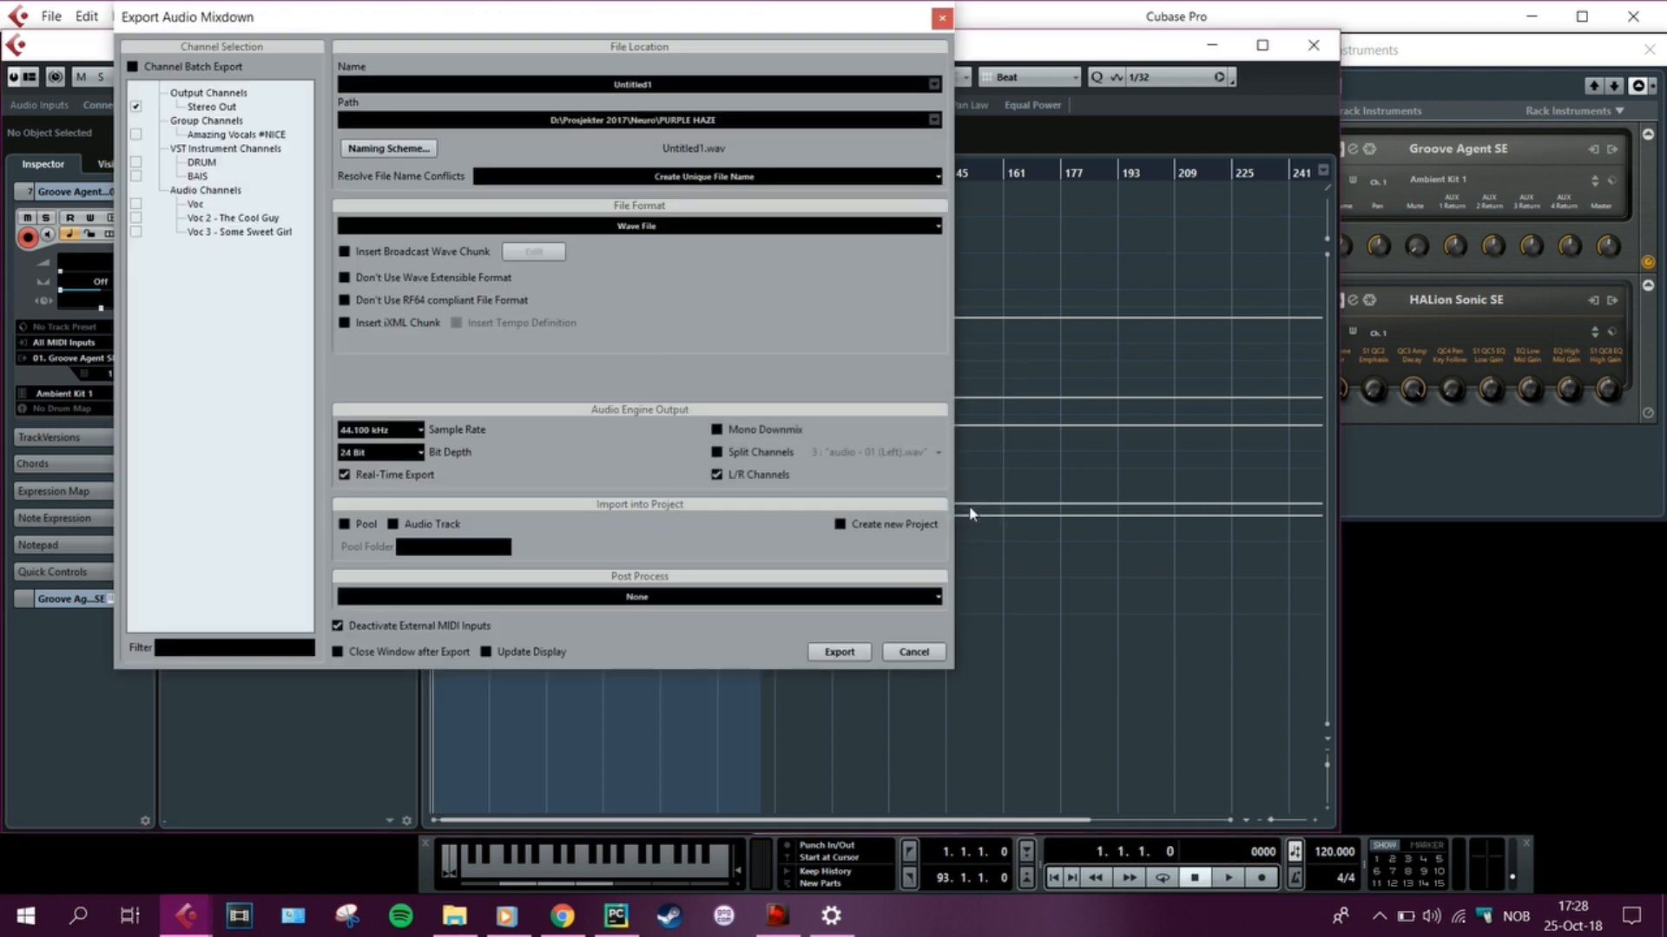
left_click(919, 661)
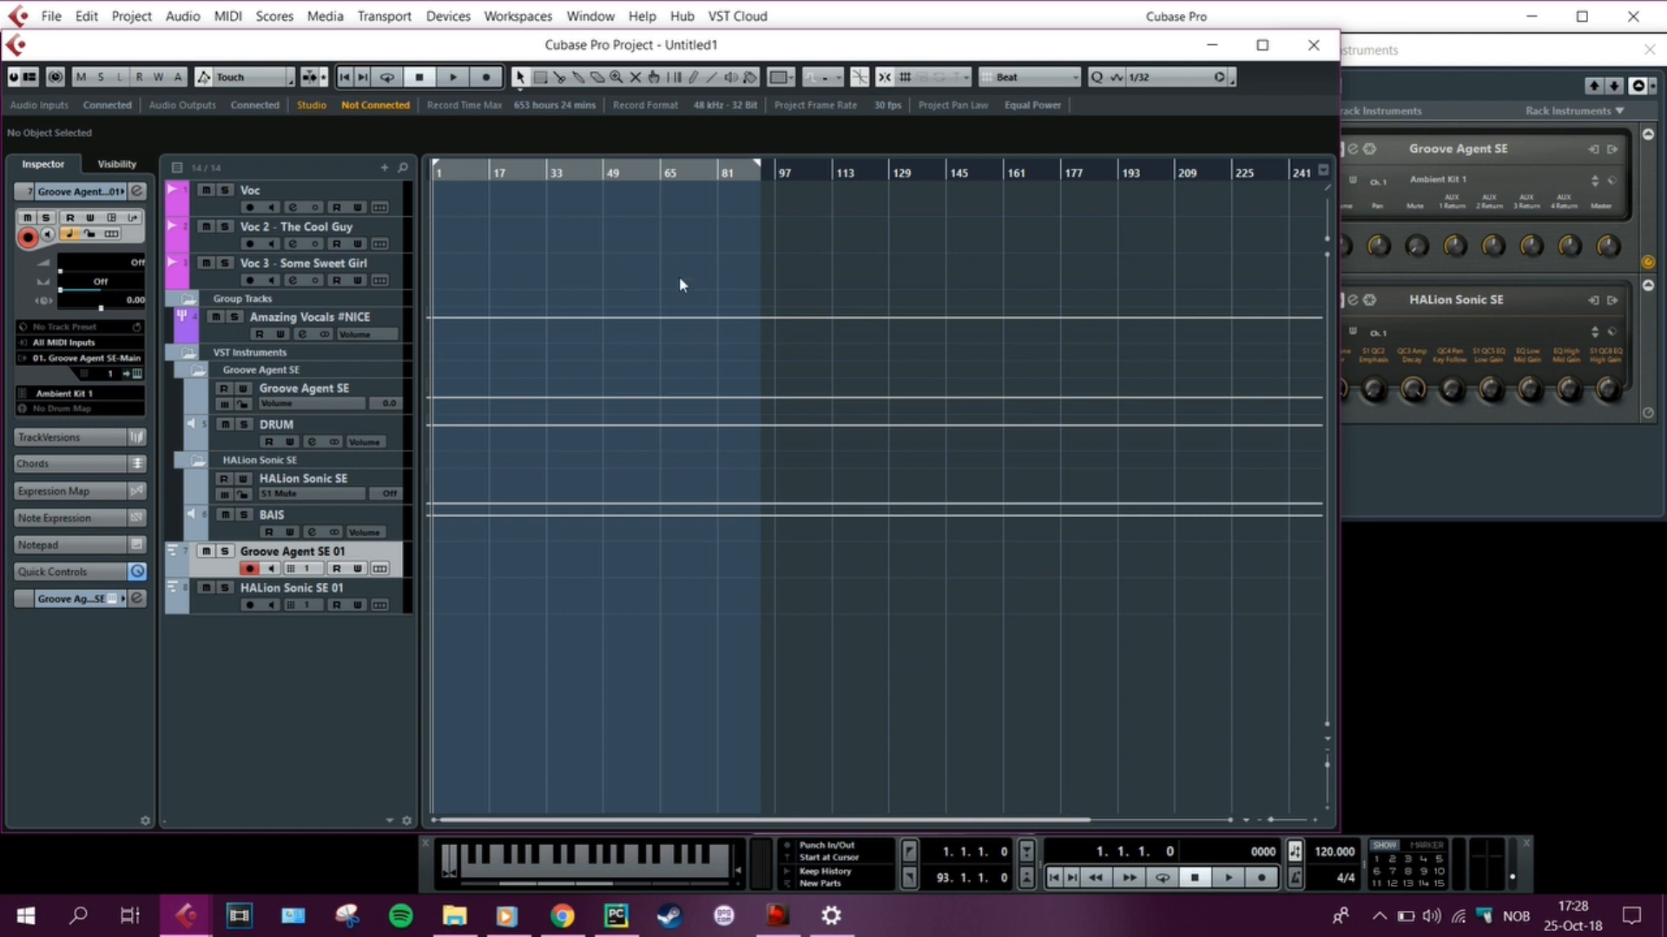
Set the project's sample rate to 44.100 kHz in the Project Setup
left_click(702, 107)
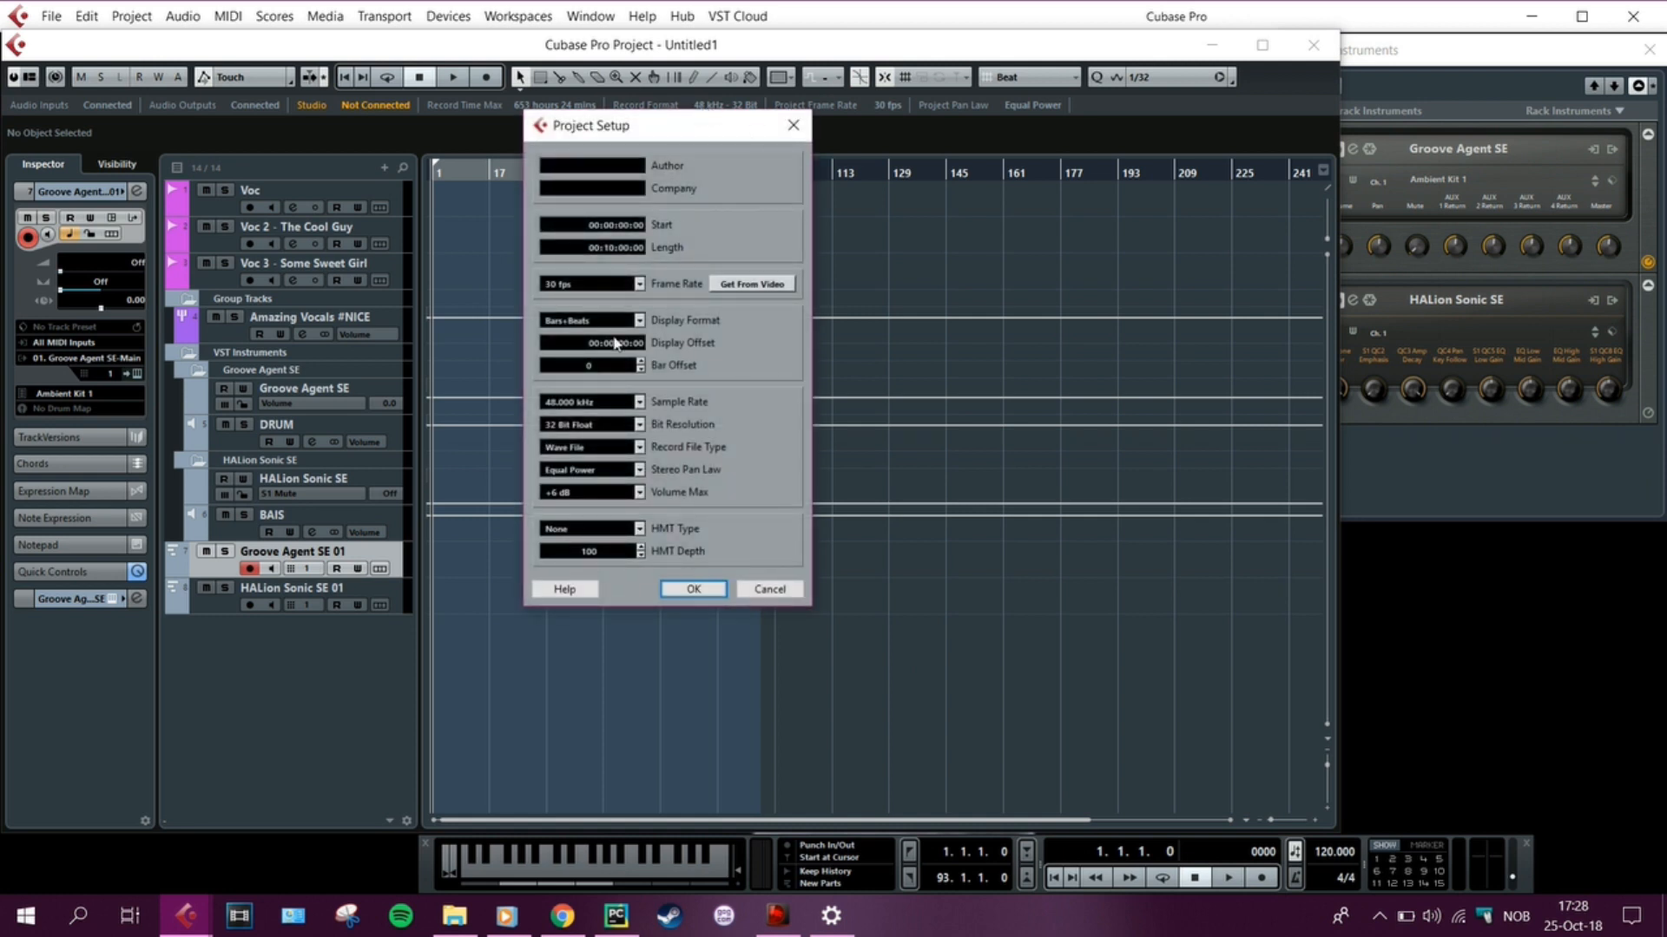
left_click(562, 405)
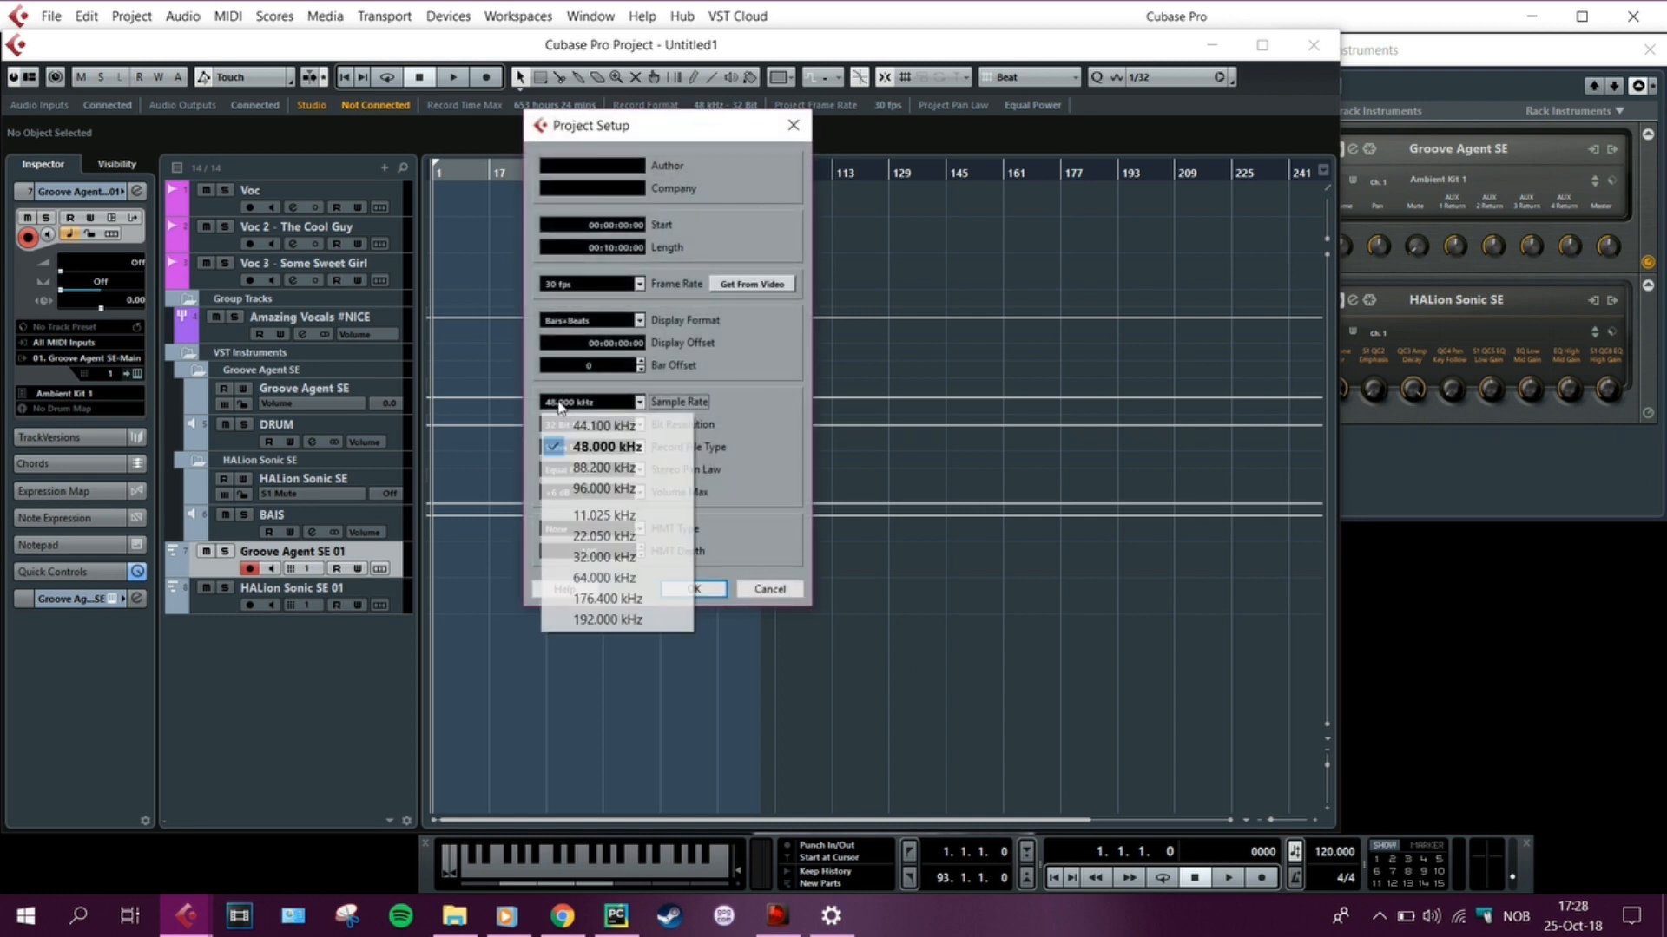
left_click(575, 425)
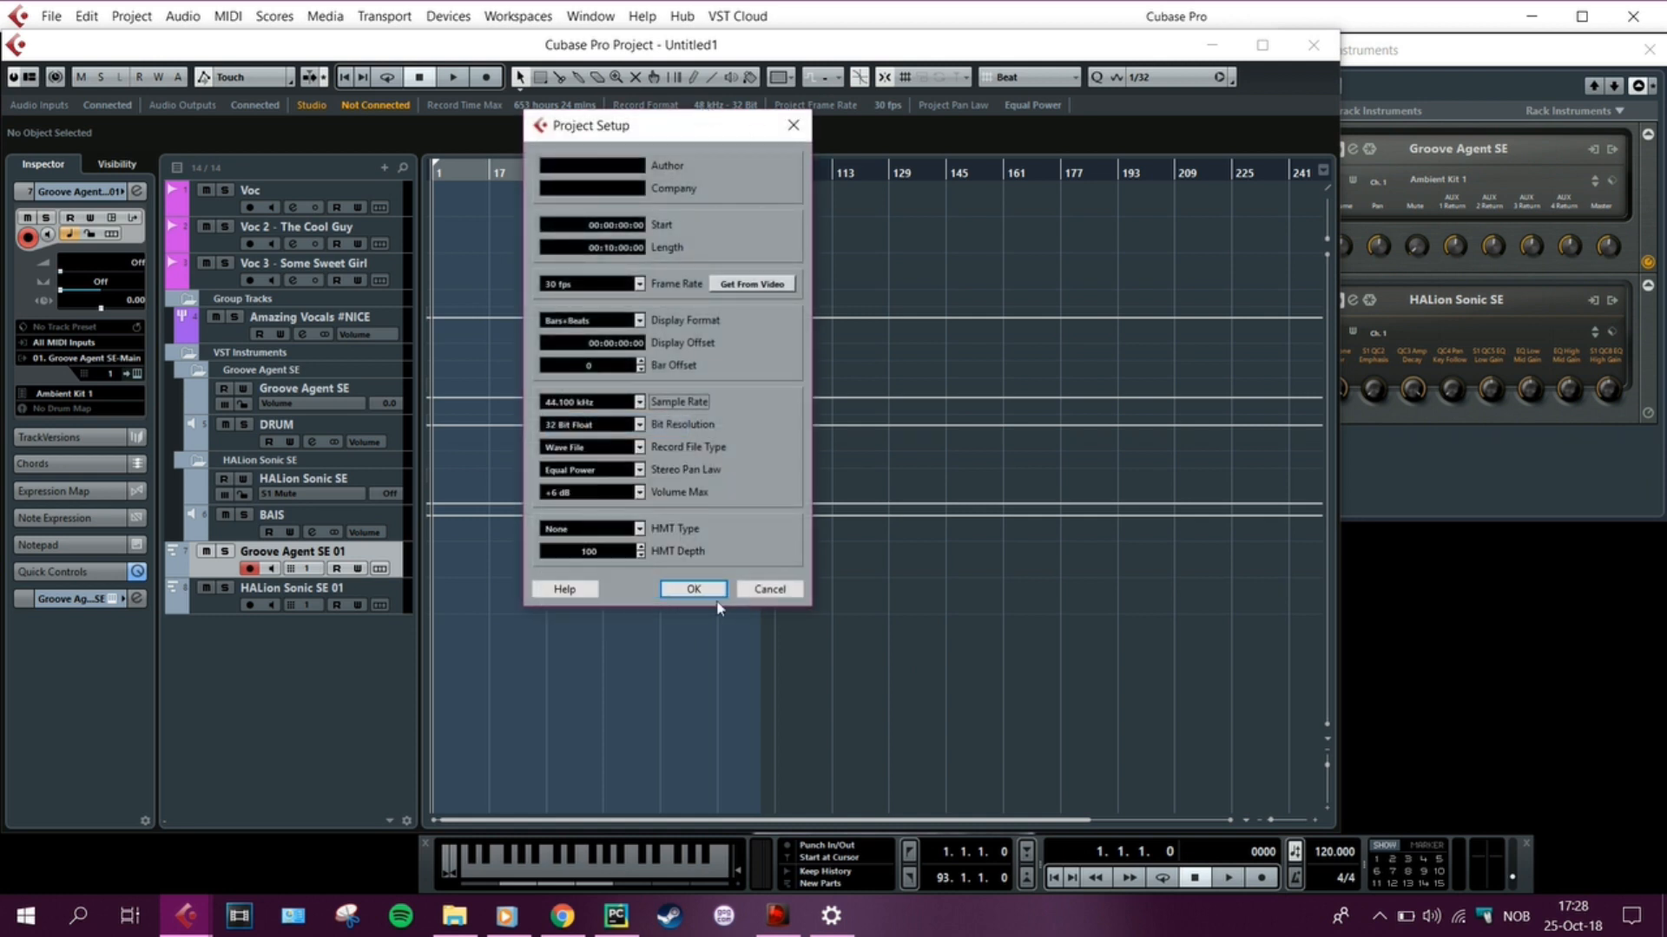
left_click(692, 590)
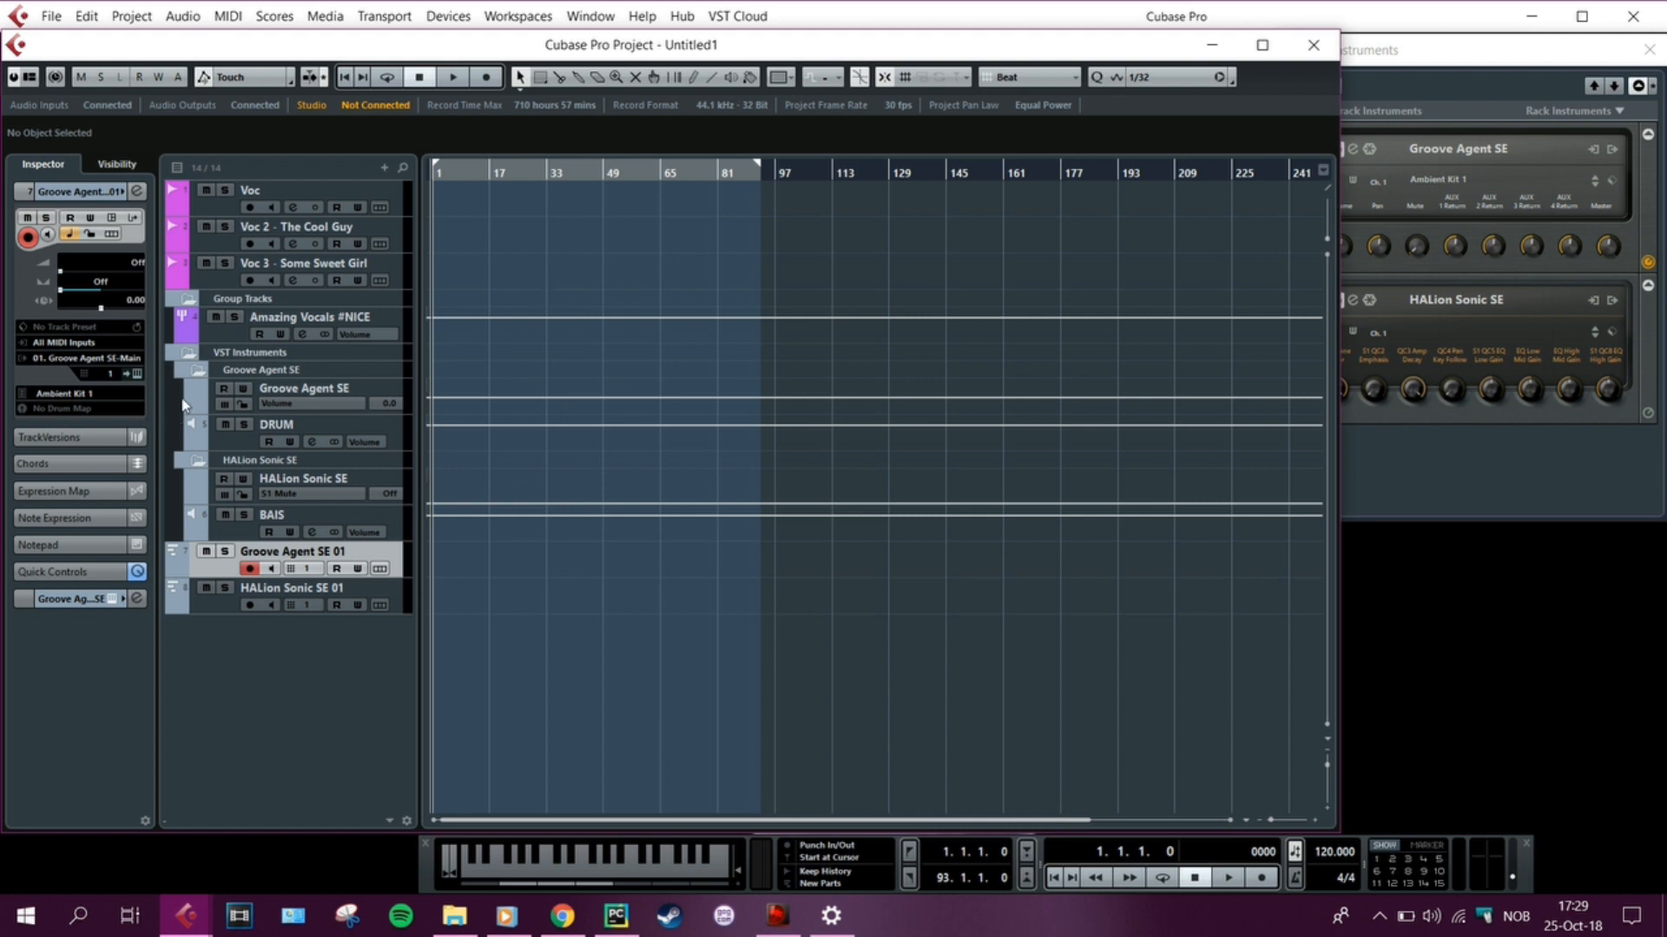
Collapse the VST Instruments folder in the track list
left_click(188, 354)
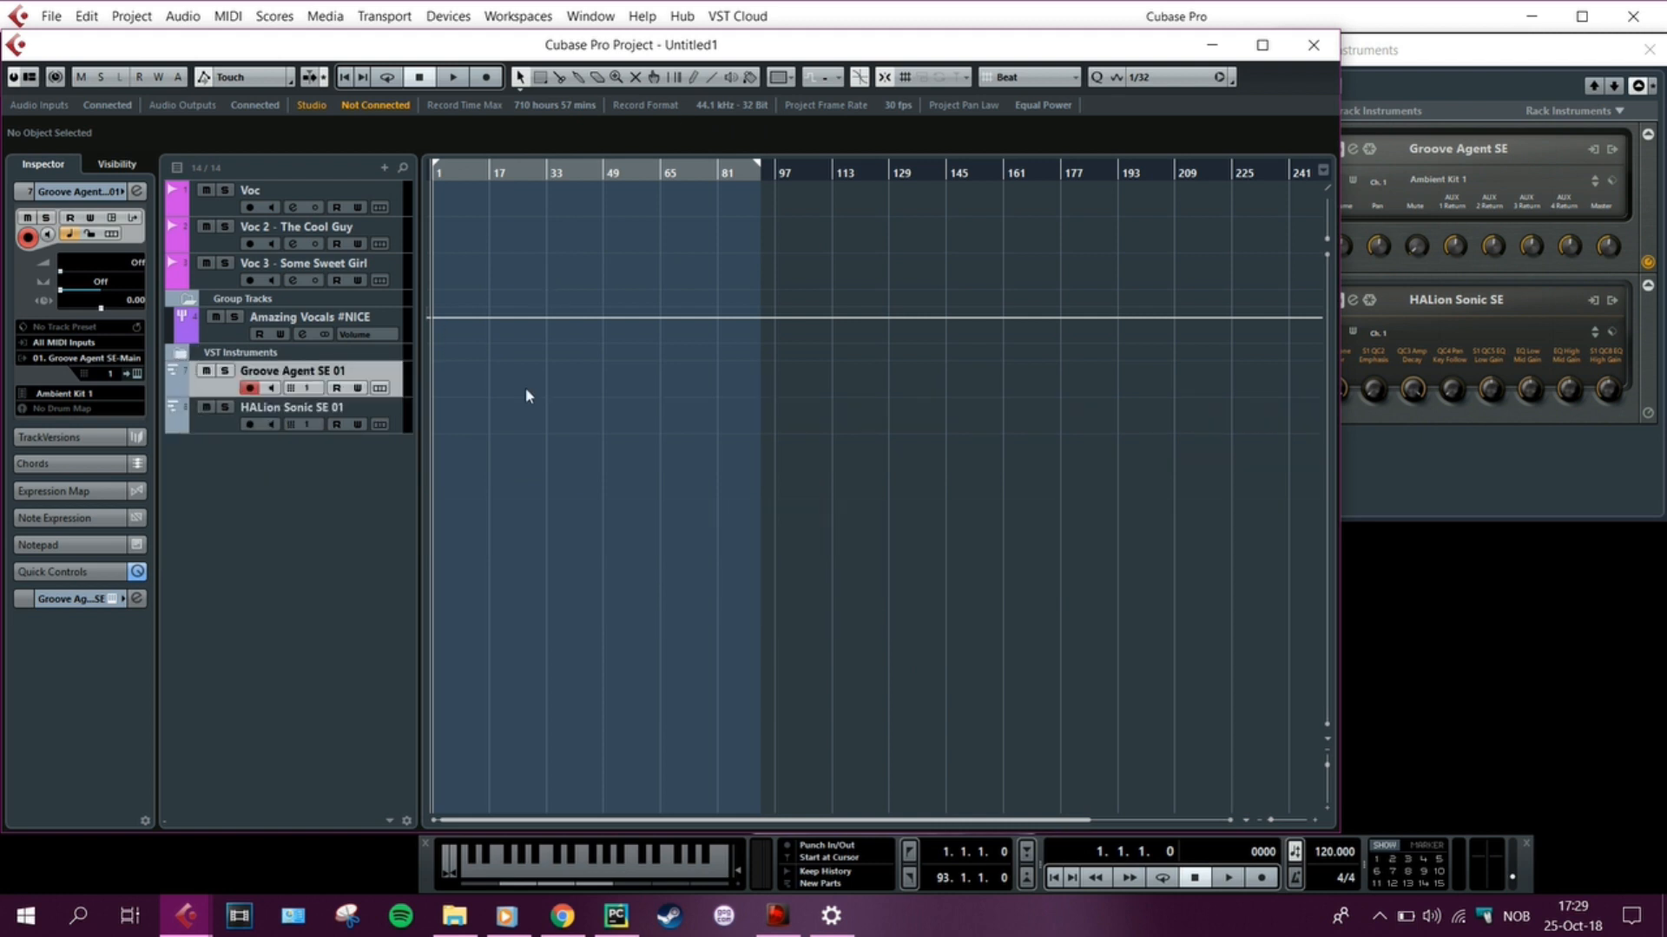